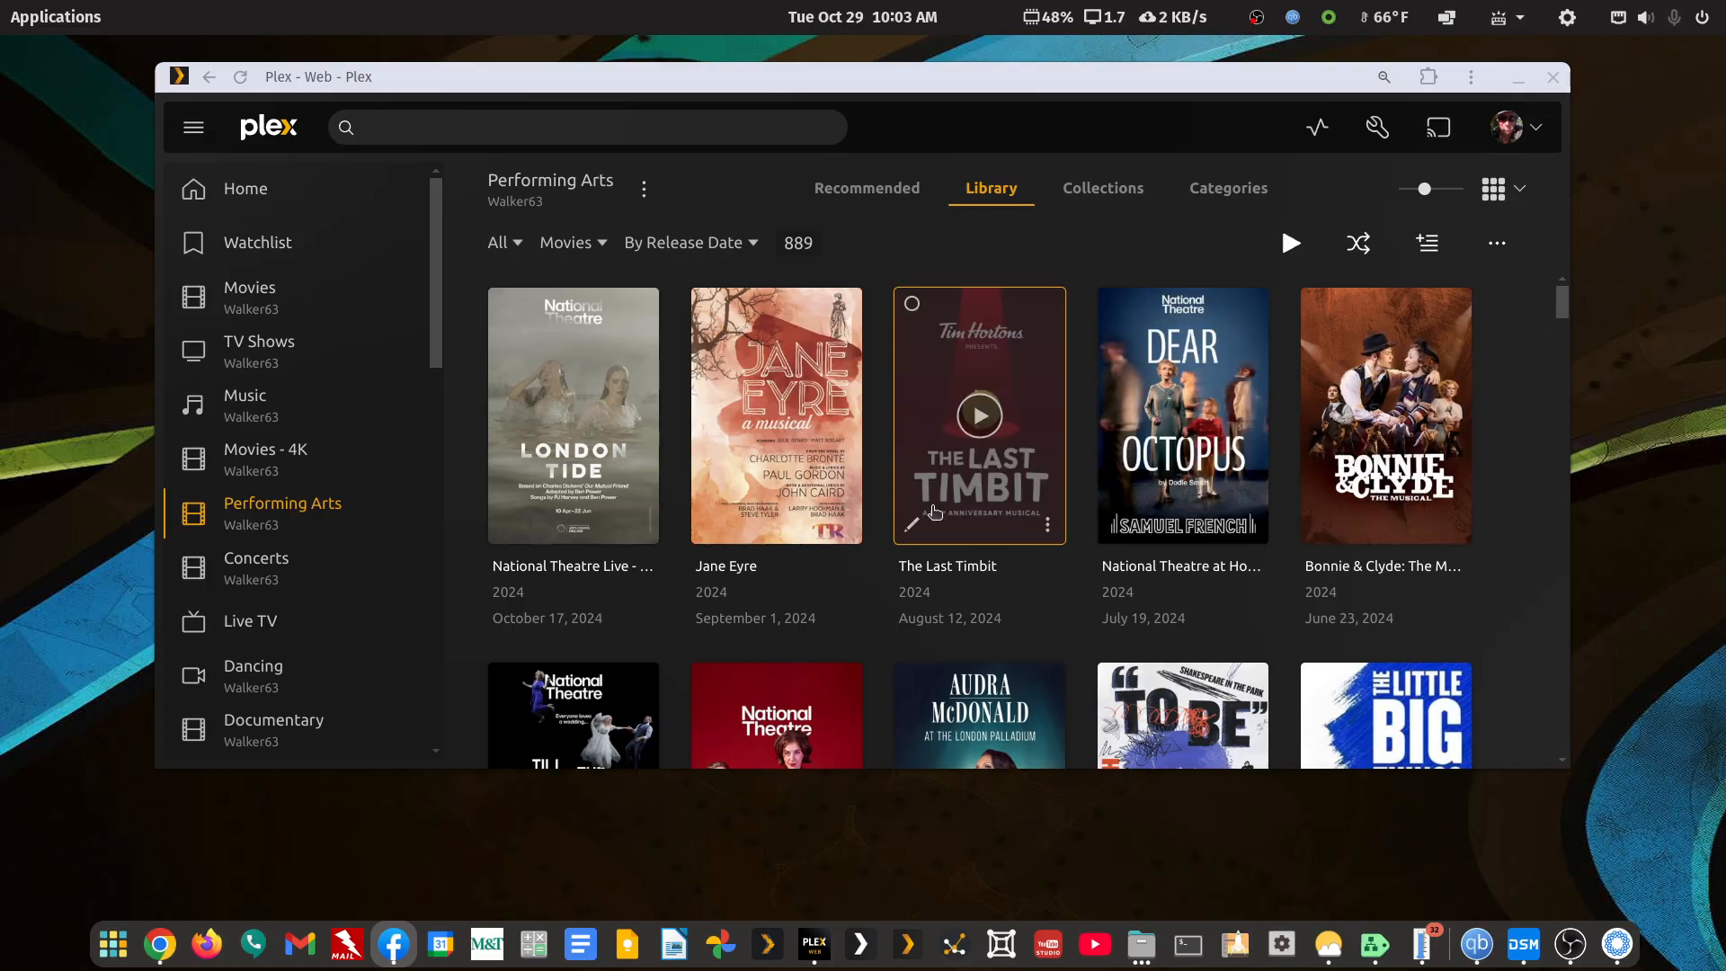
# Open the match correction for Jane Eyre and dismiss it without changes
pyautogui.click(845, 530)
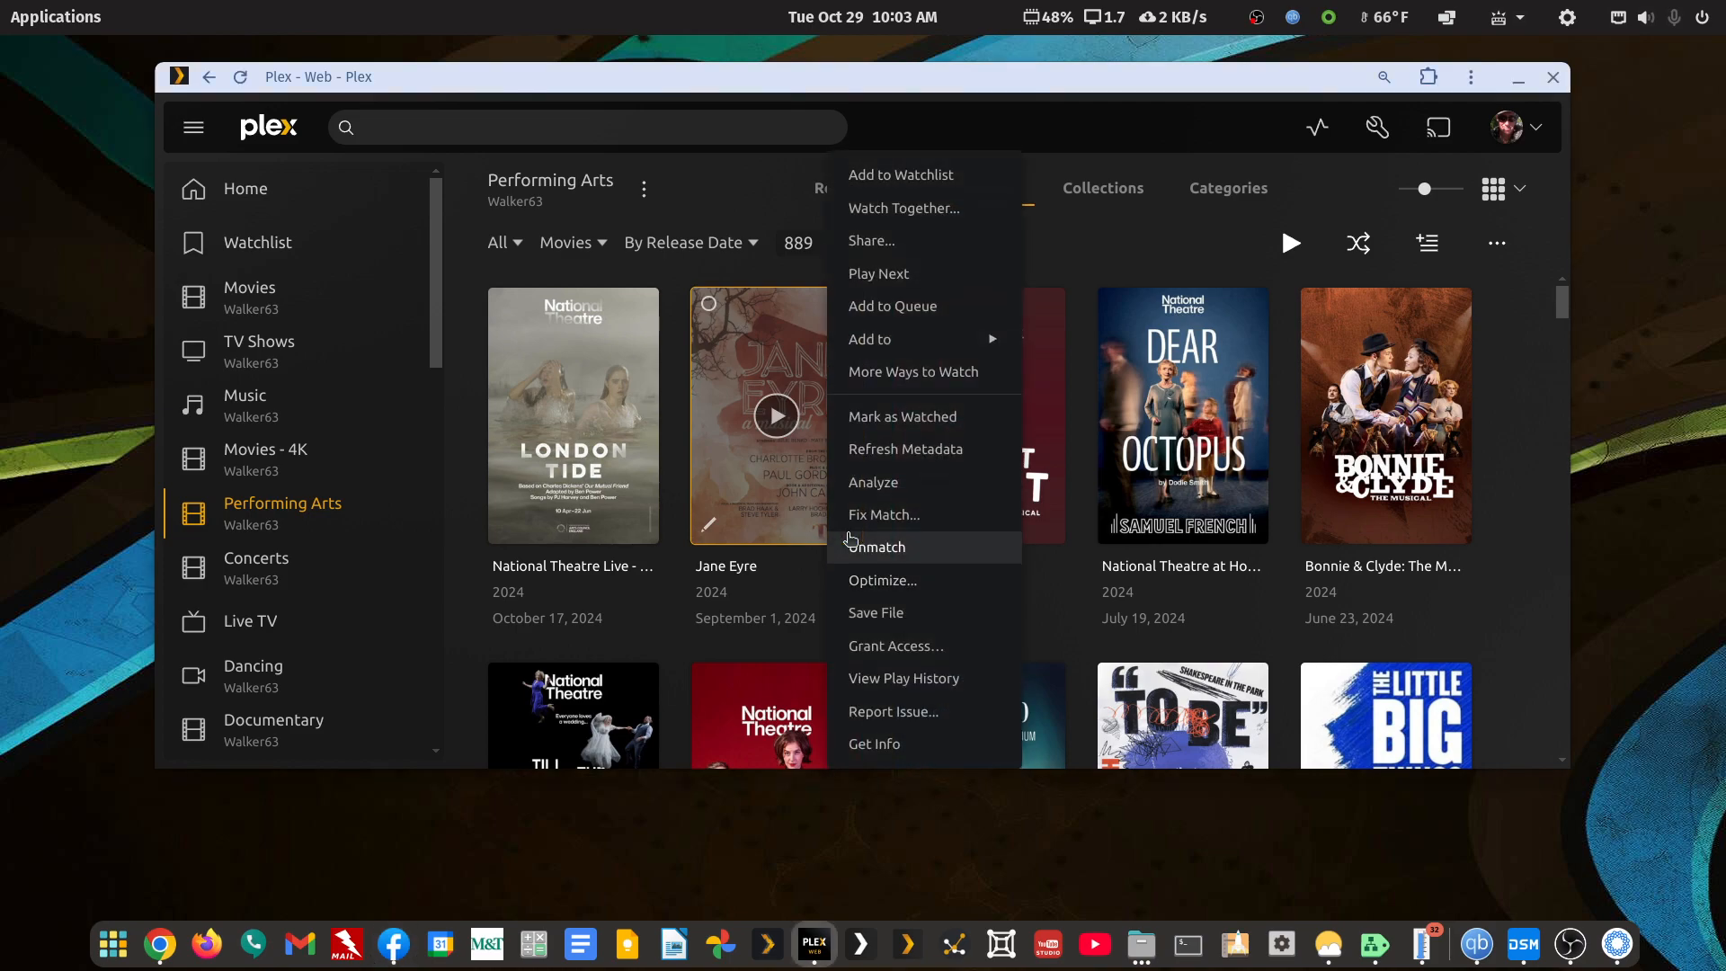
pyautogui.click(915, 523)
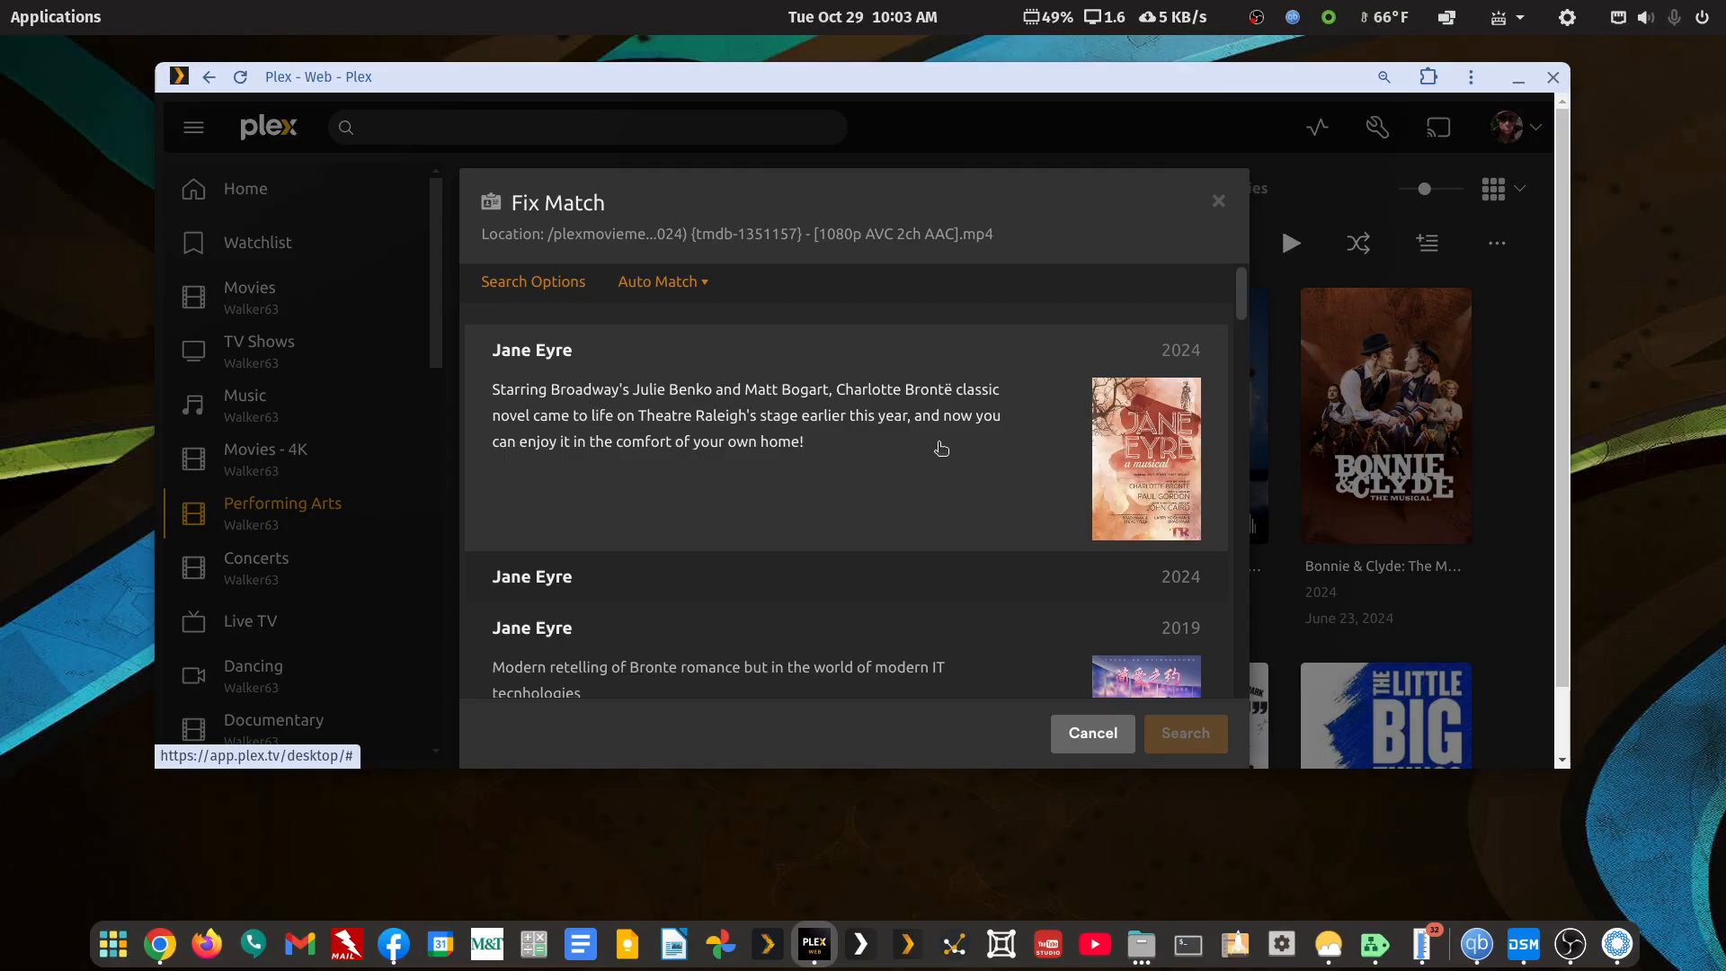
pyautogui.click(1095, 744)
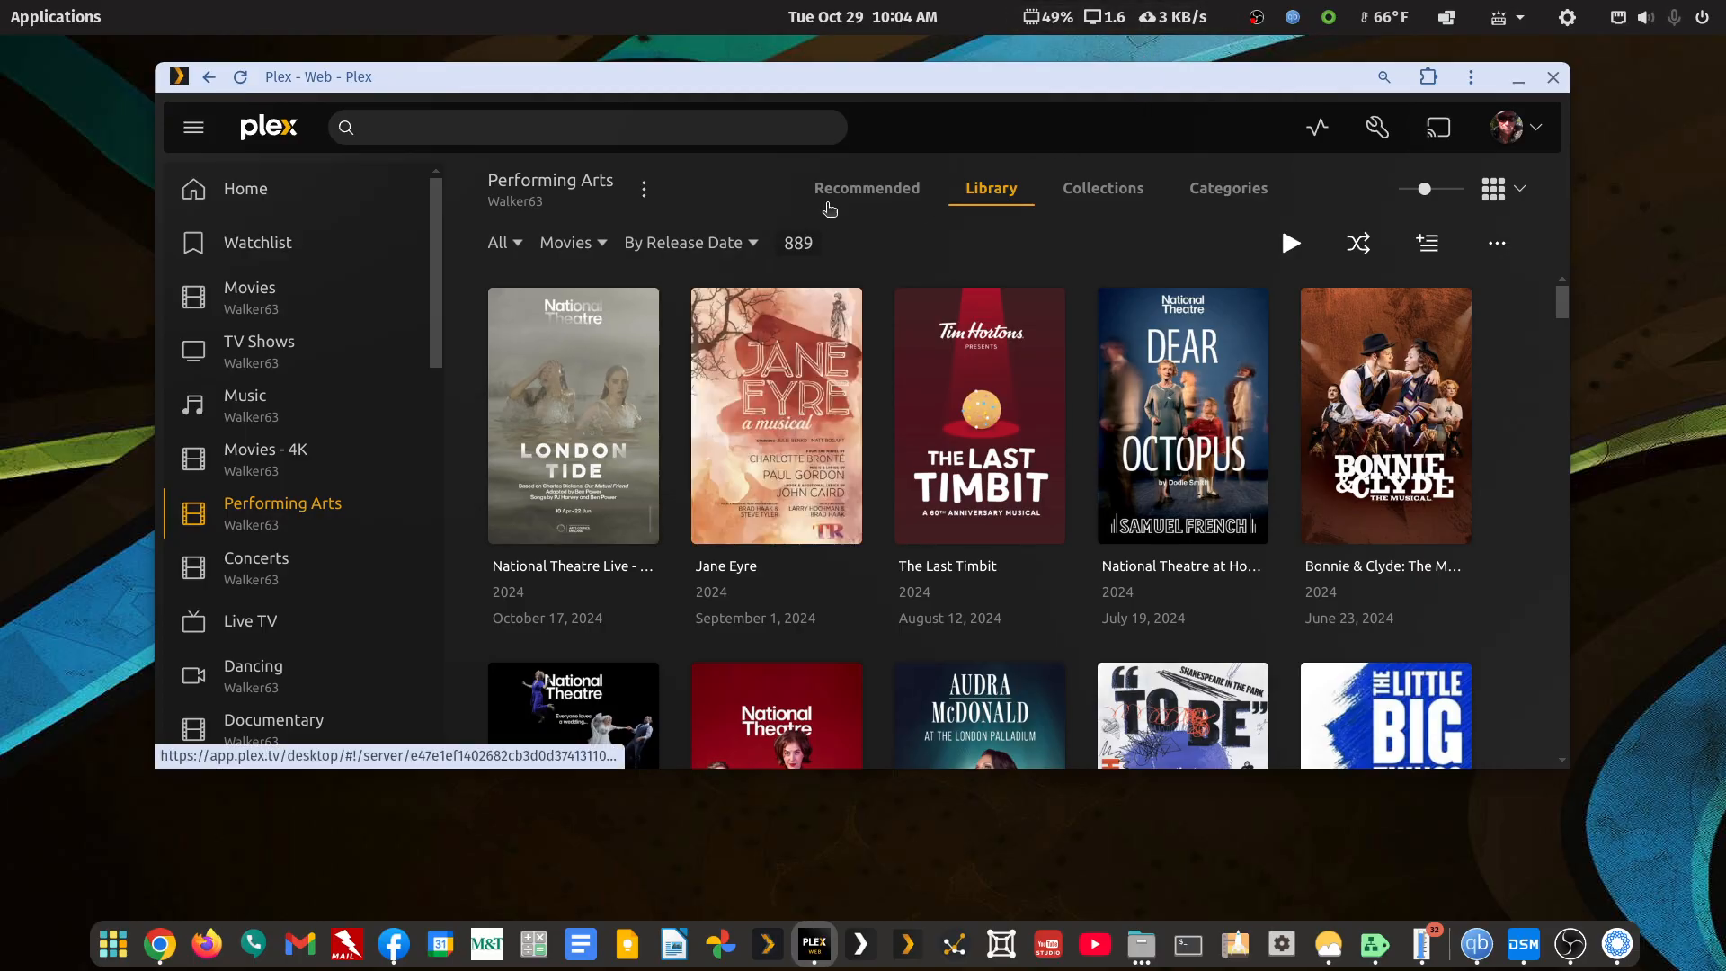
# Show Performing Arts' Recommended view at Recently Added, checking Einstein on the Beach's options
pyautogui.scroll(-5, 754, 333)
pyautogui.scroll(5, 753, 332)
pyautogui.click(867, 188)
pyautogui.scroll(-3, 800, 418)
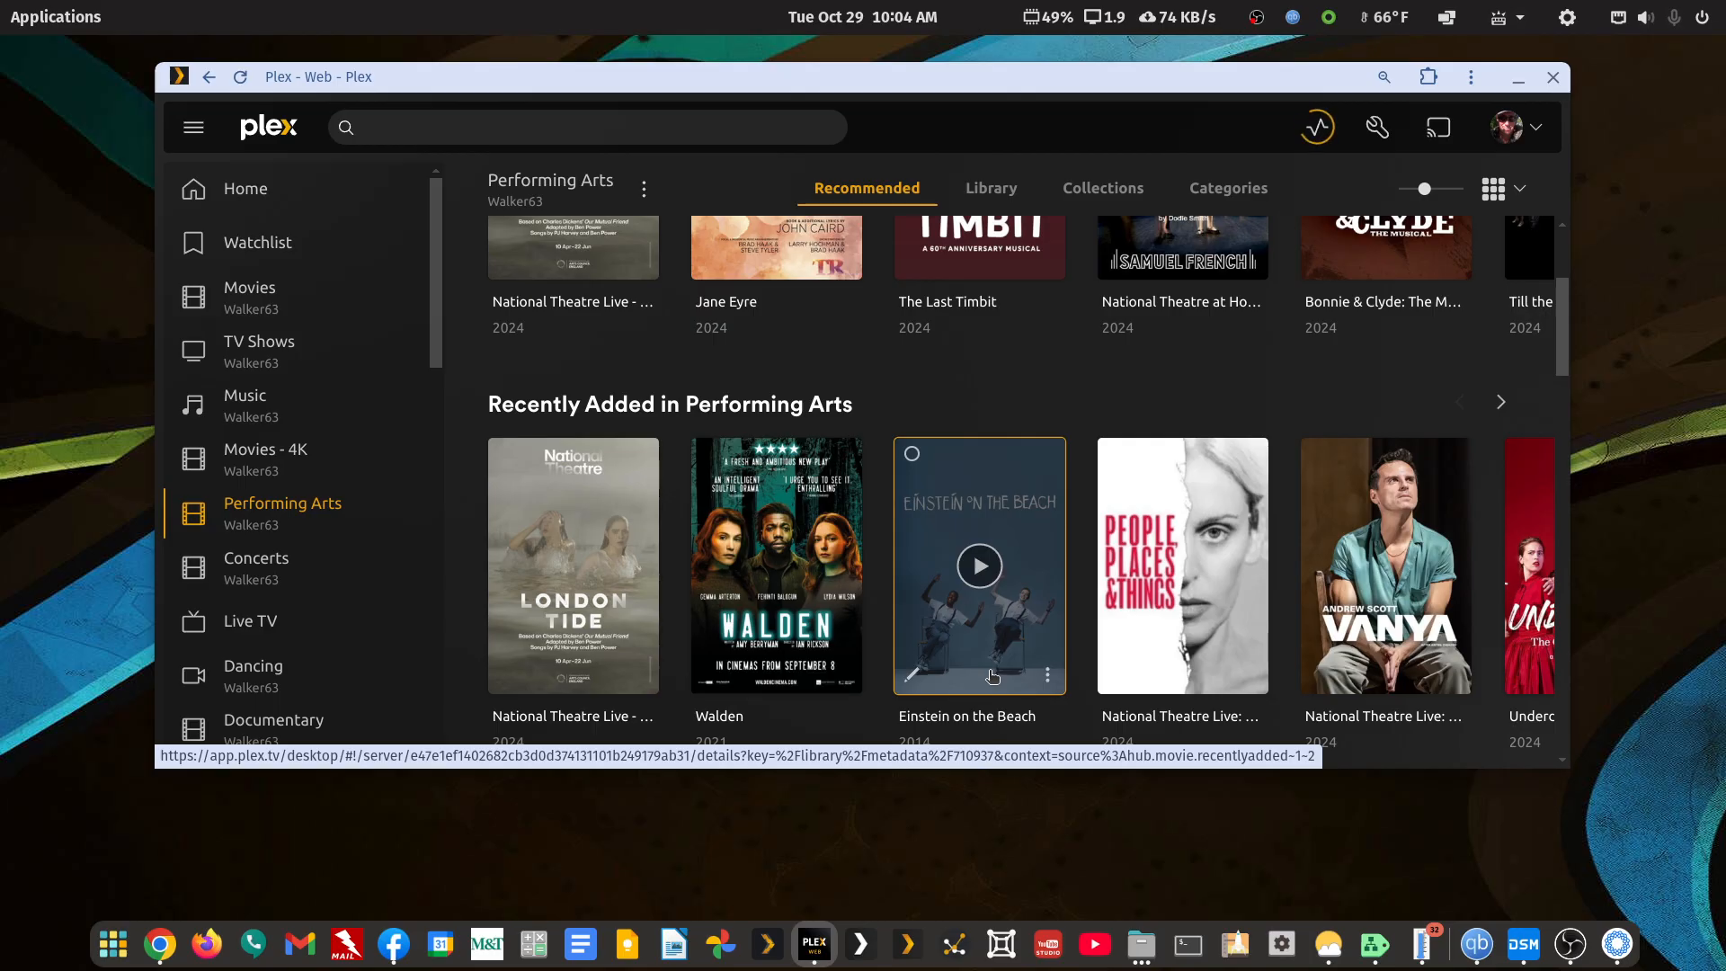
pyautogui.click(1050, 680)
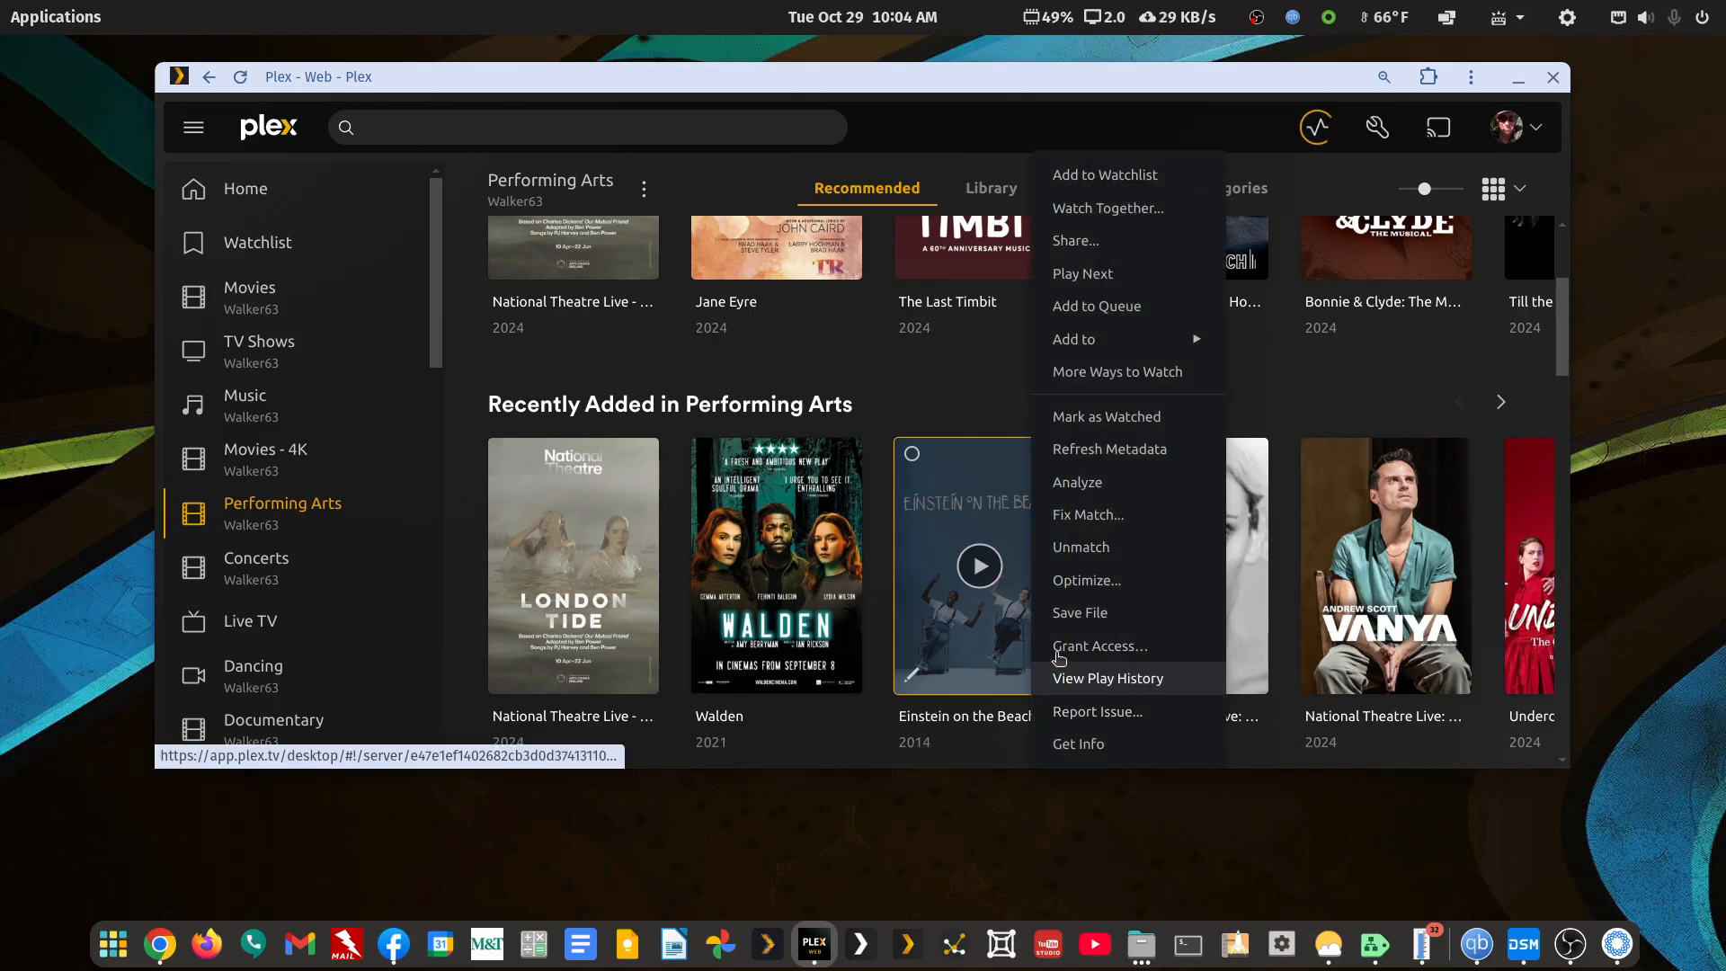
pyautogui.click(985, 404)
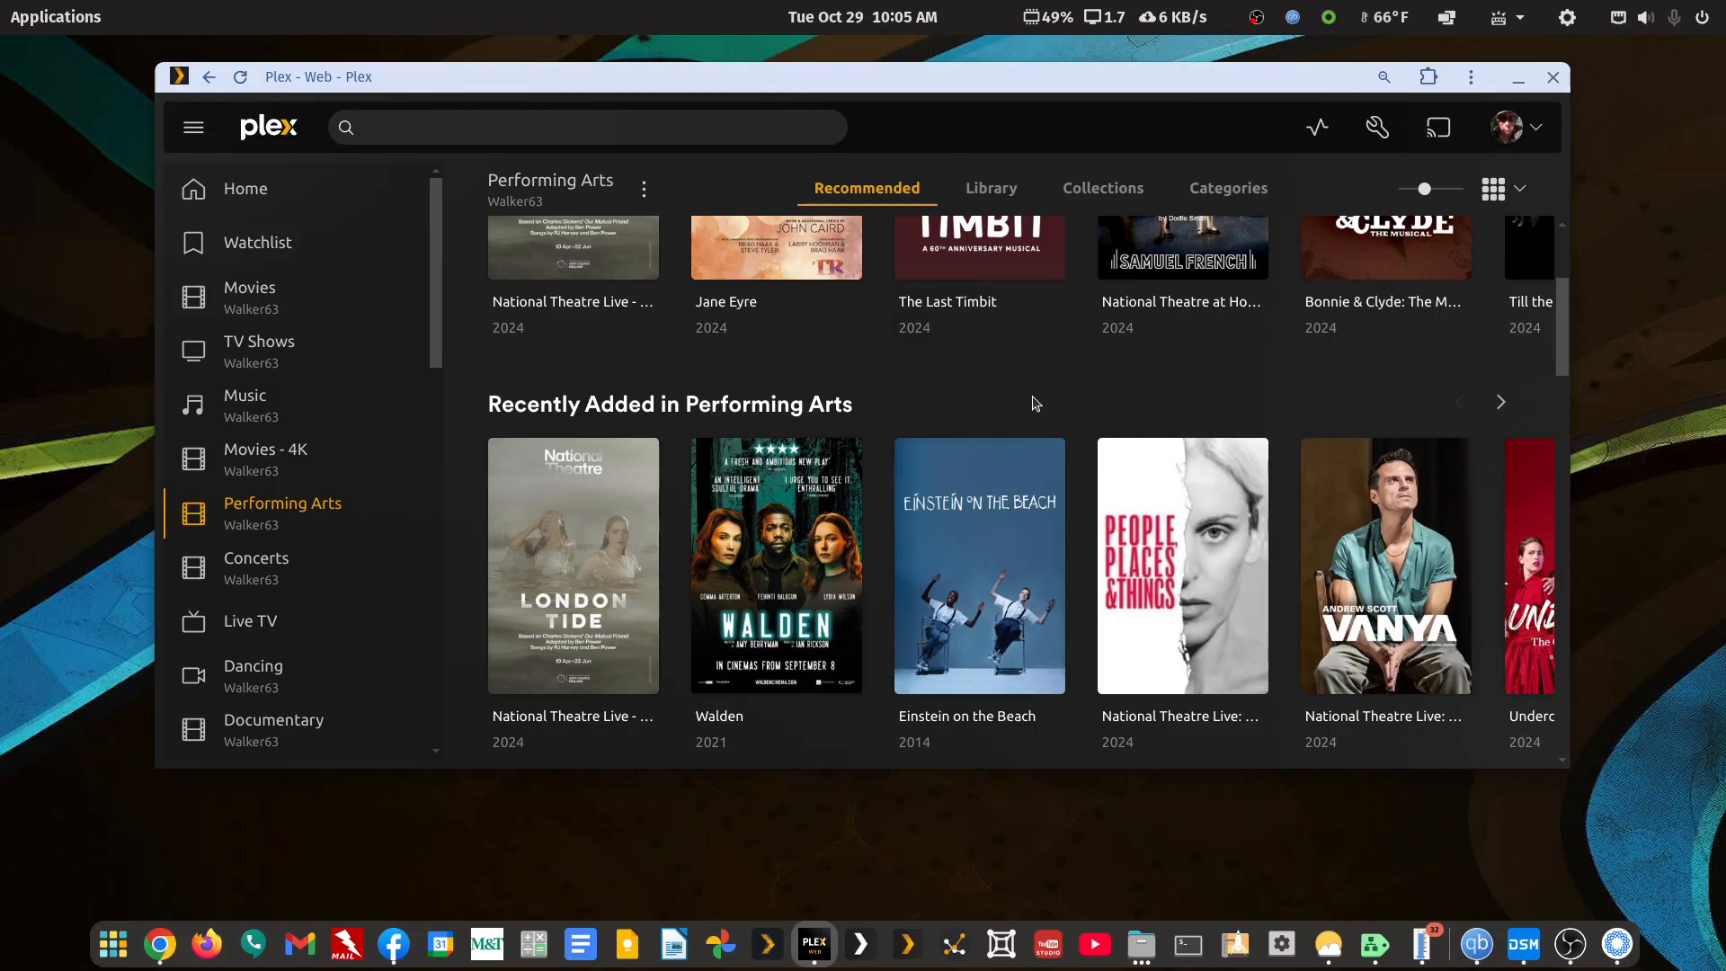
# Reselect the Performing Arts library and maximize the browser window to full screen
pyautogui.moveTo(987, 583)
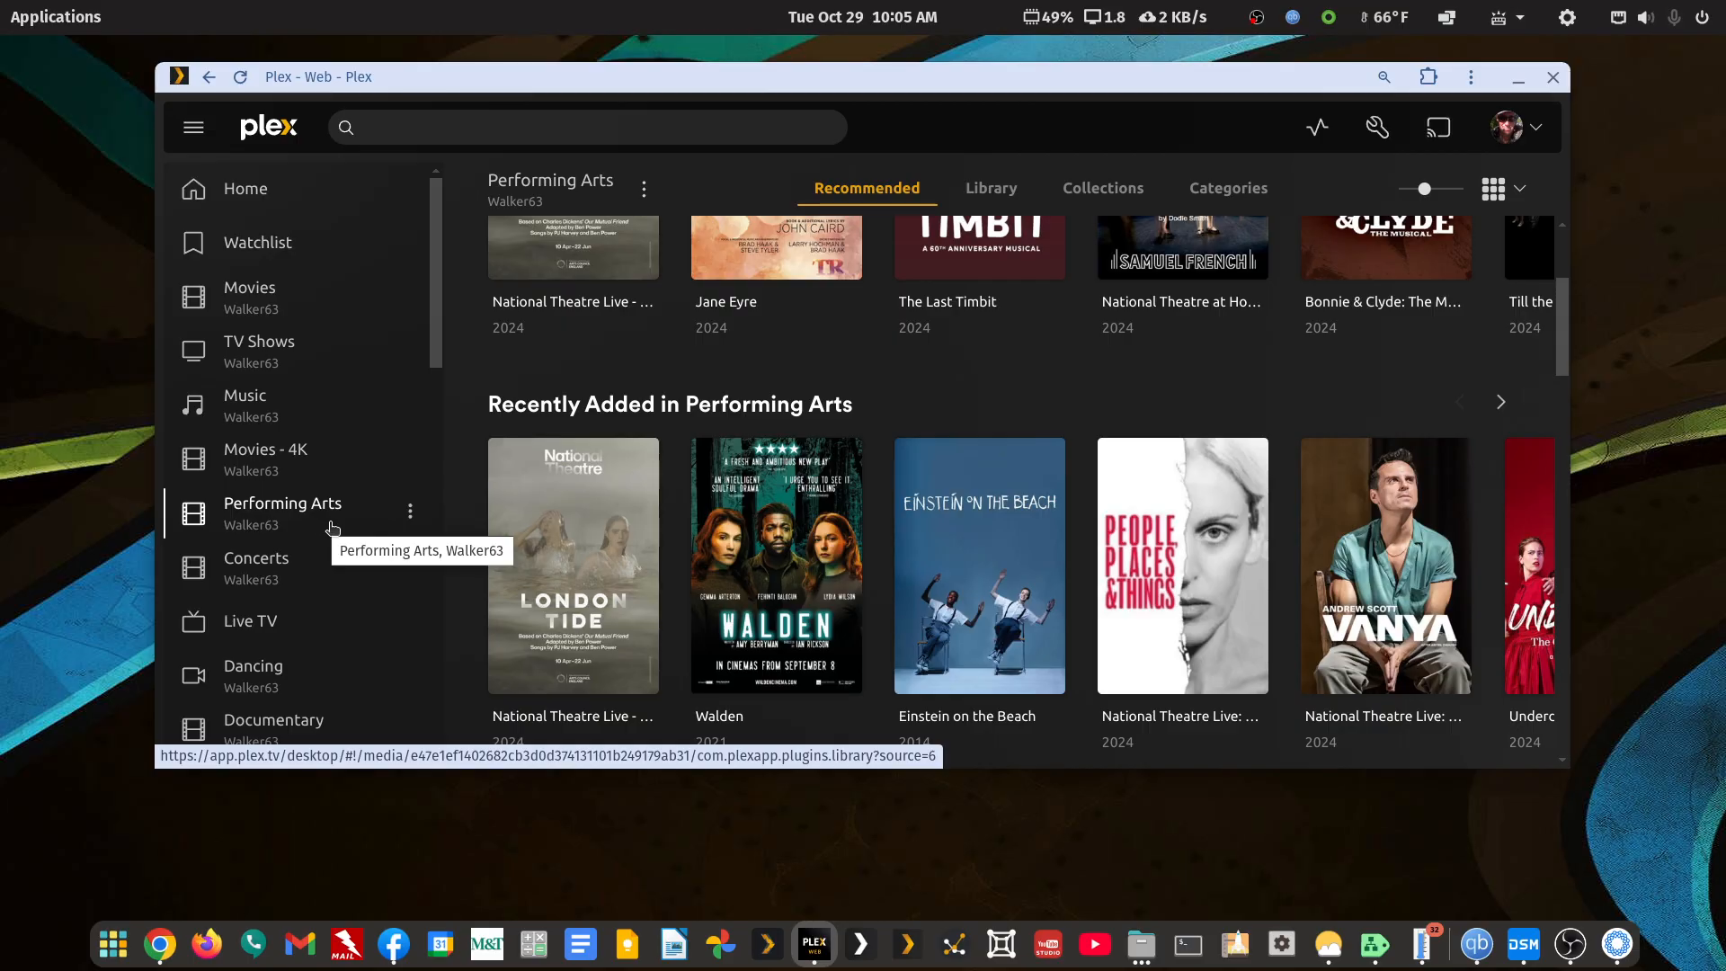
pyautogui.click(291, 531)
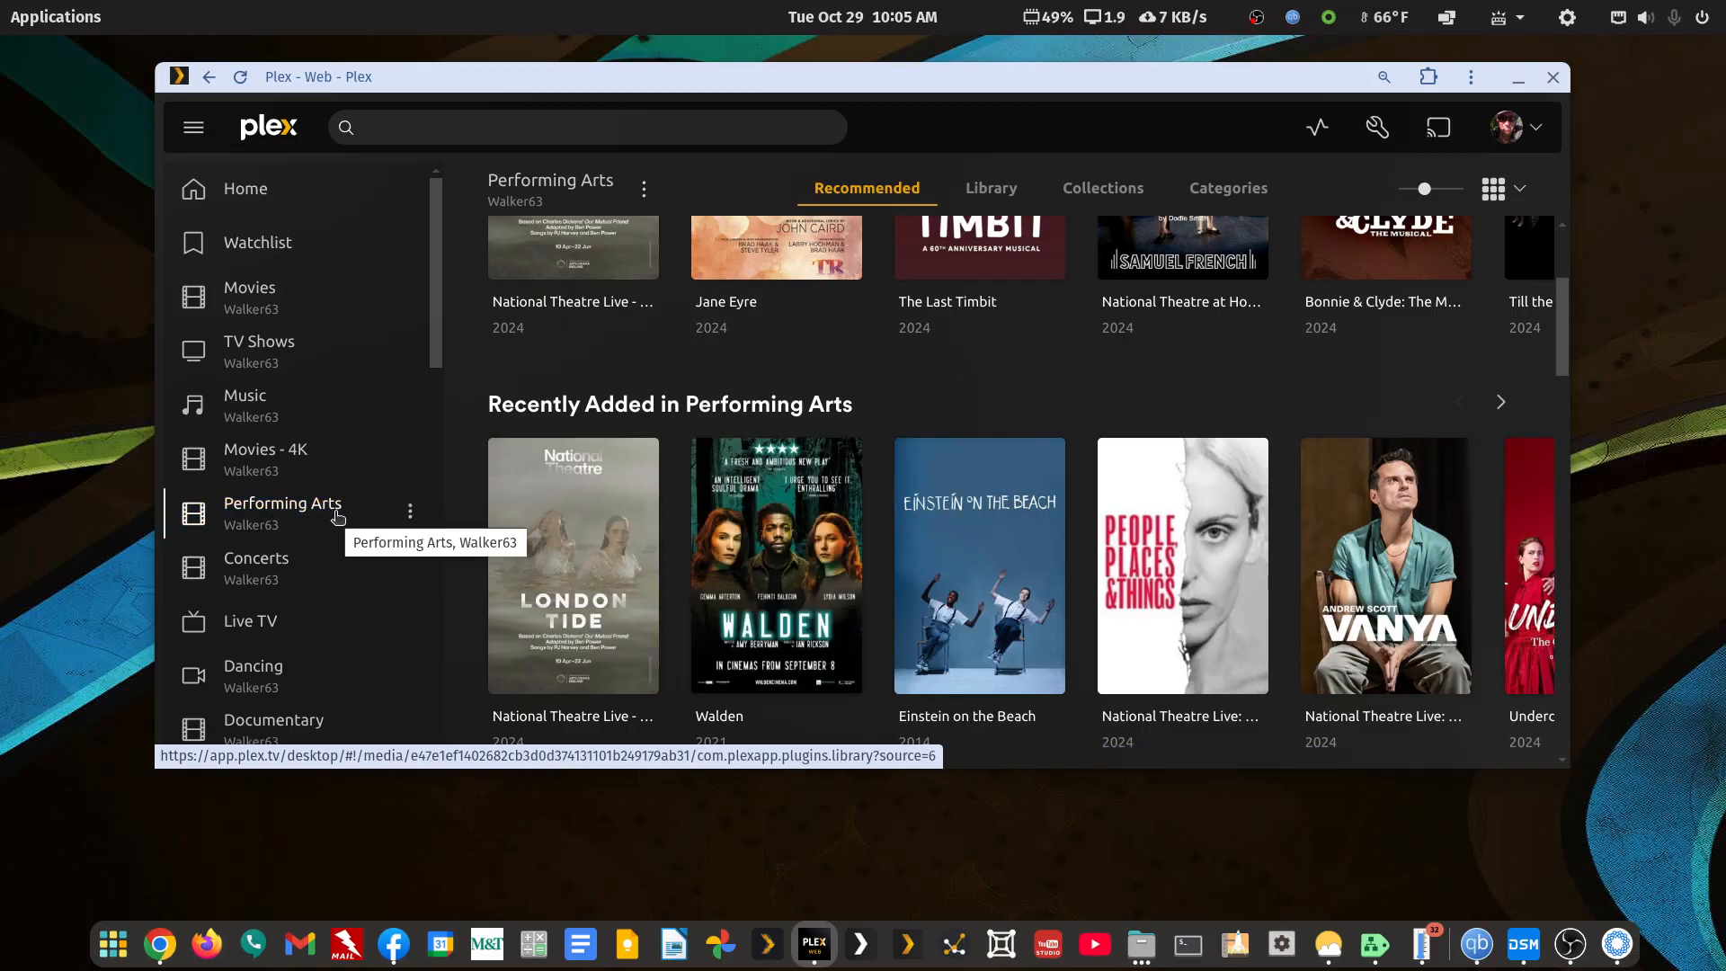
pyautogui.doubleClick(906, 86)
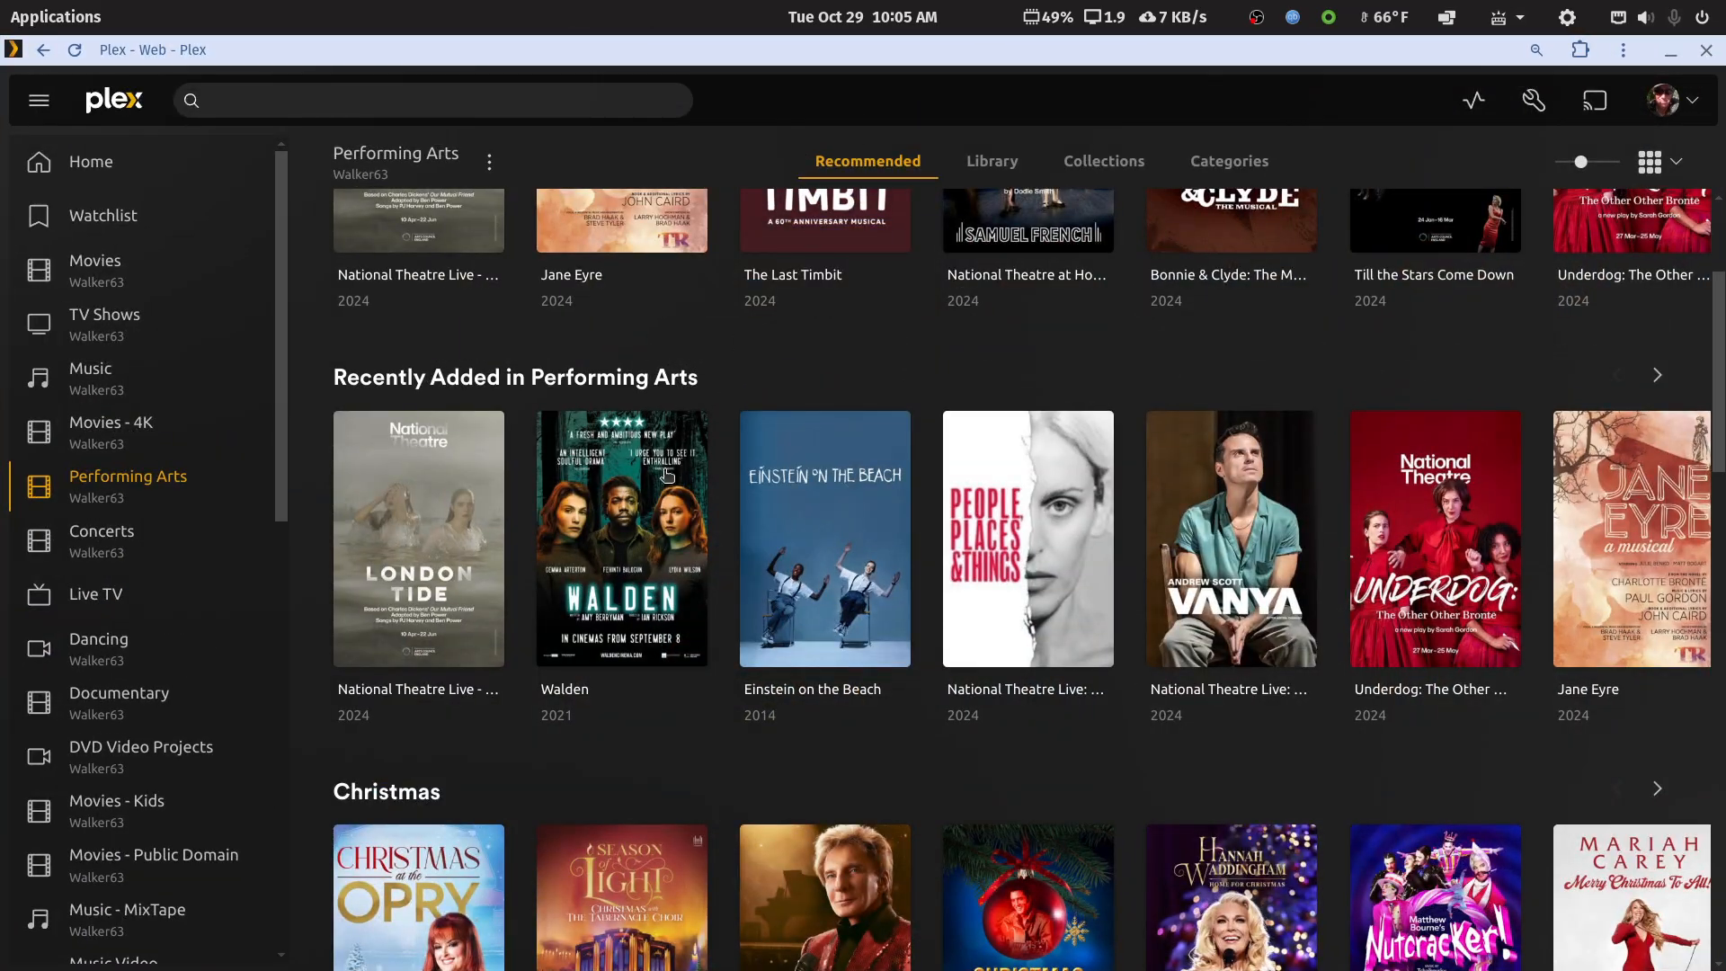
# Filter the Performing Arts library grid to show only Unmatched titles
pyautogui.click(1008, 171)
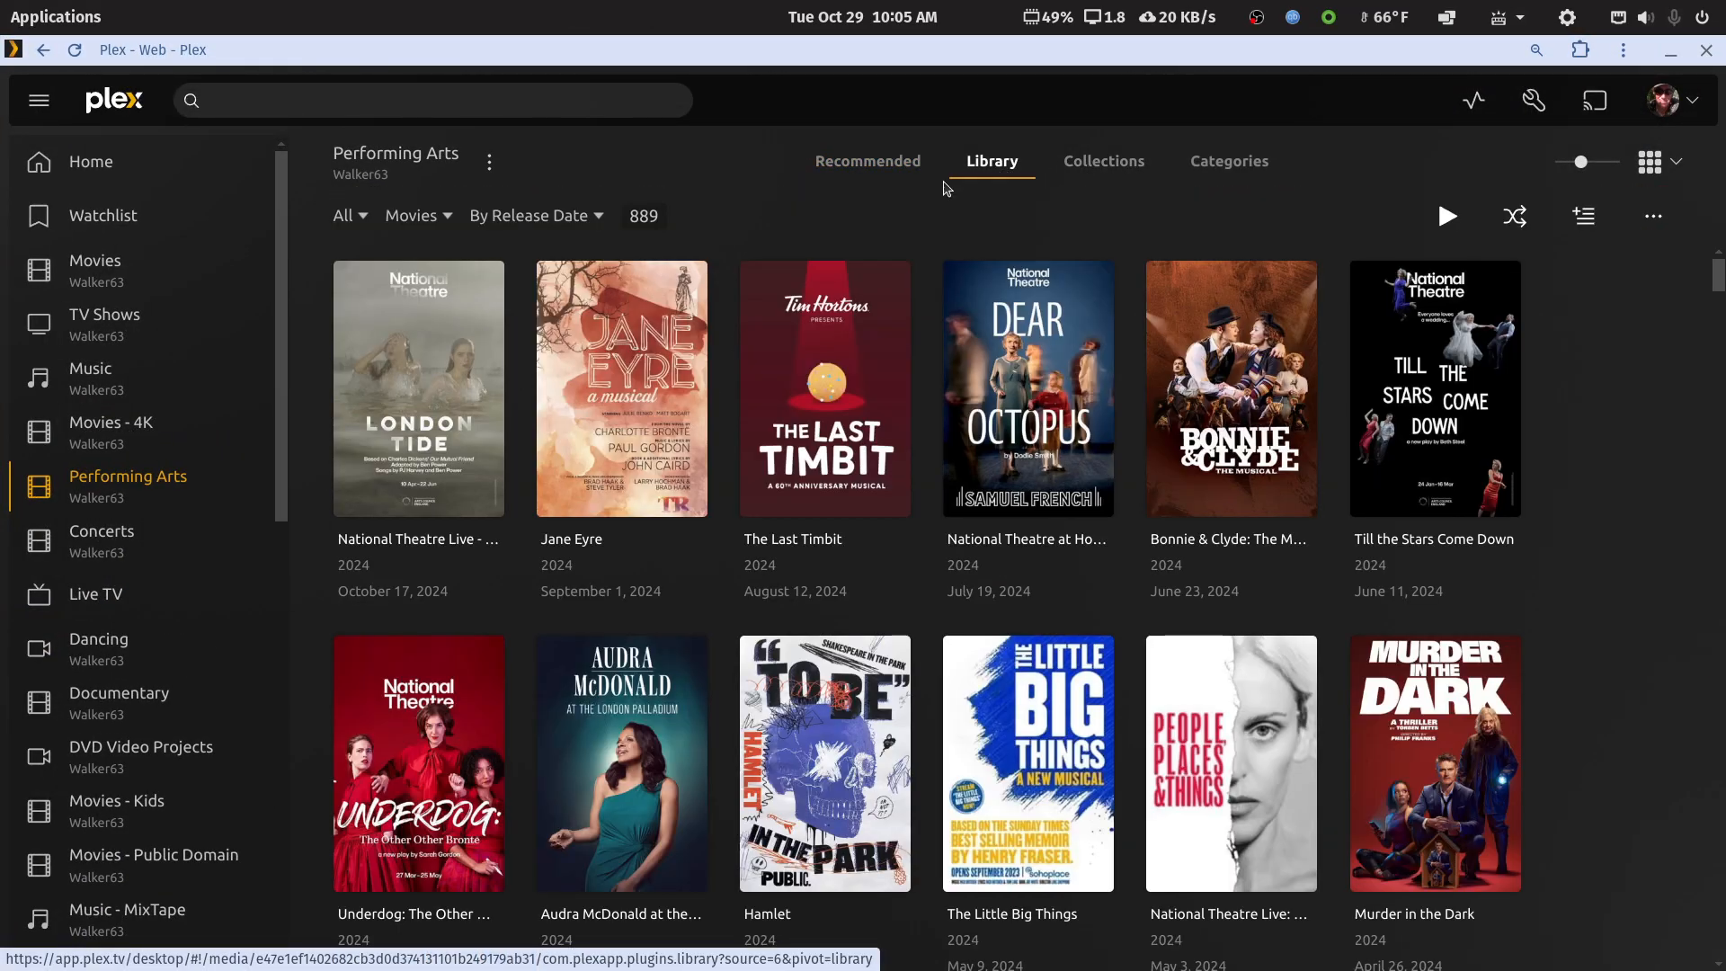
pyautogui.click(358, 217)
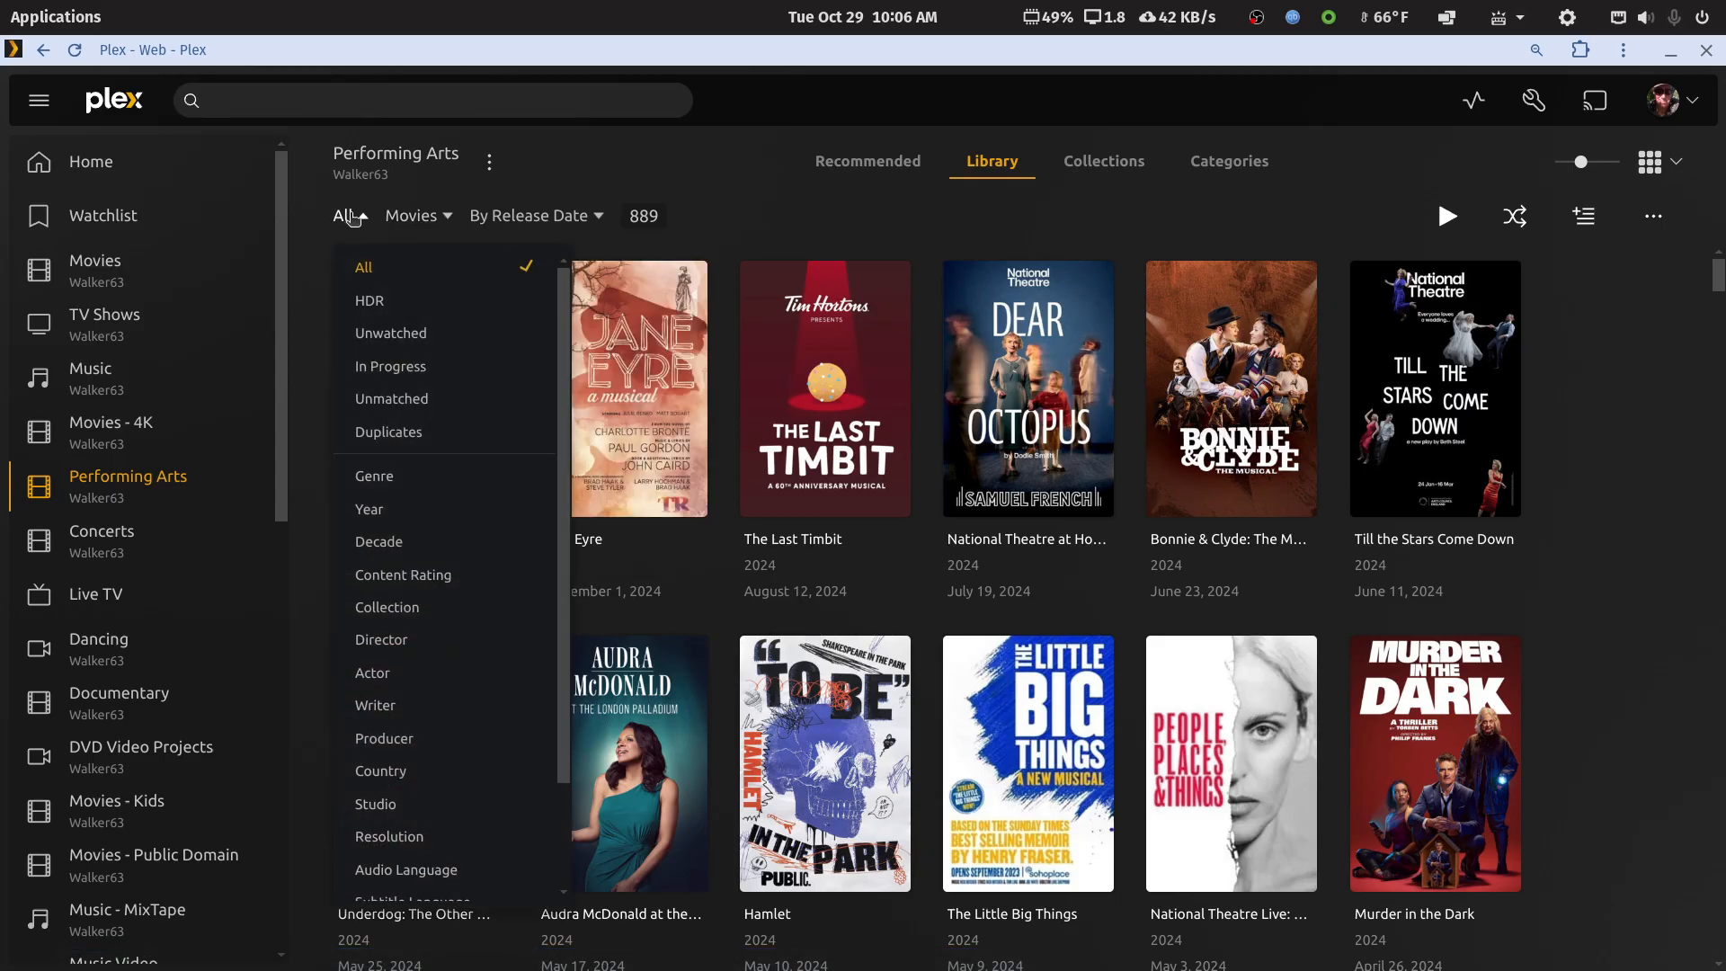
pyautogui.click(368, 401)
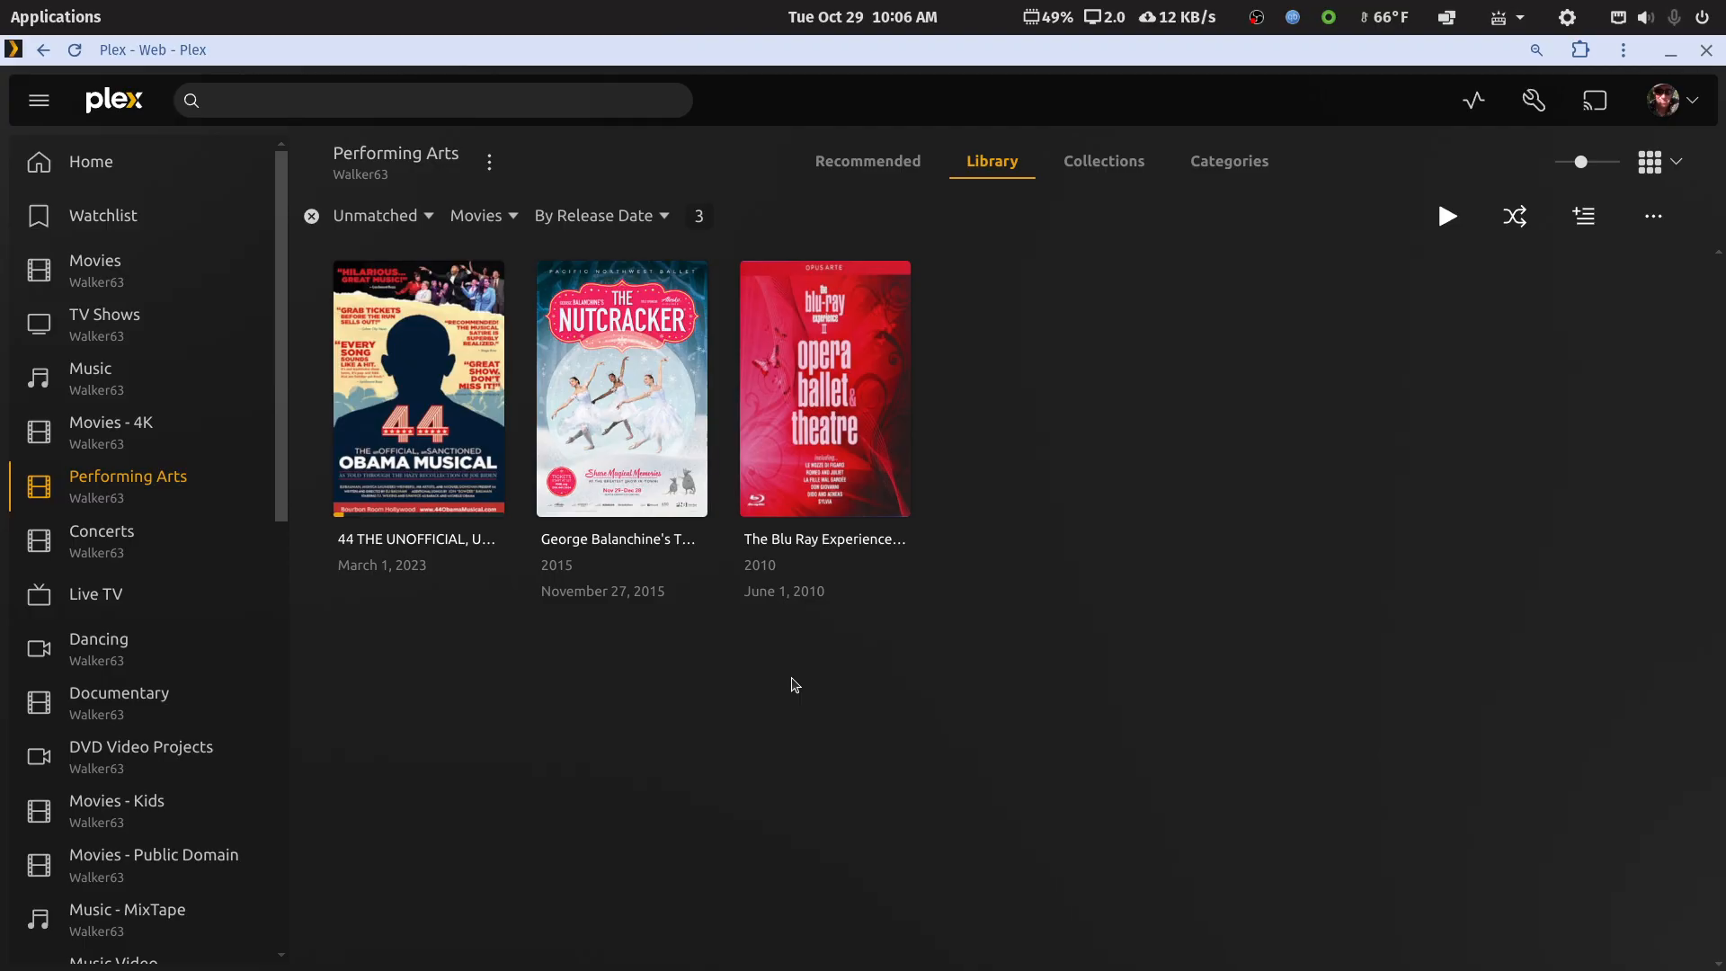
pyautogui.click(760, 504)
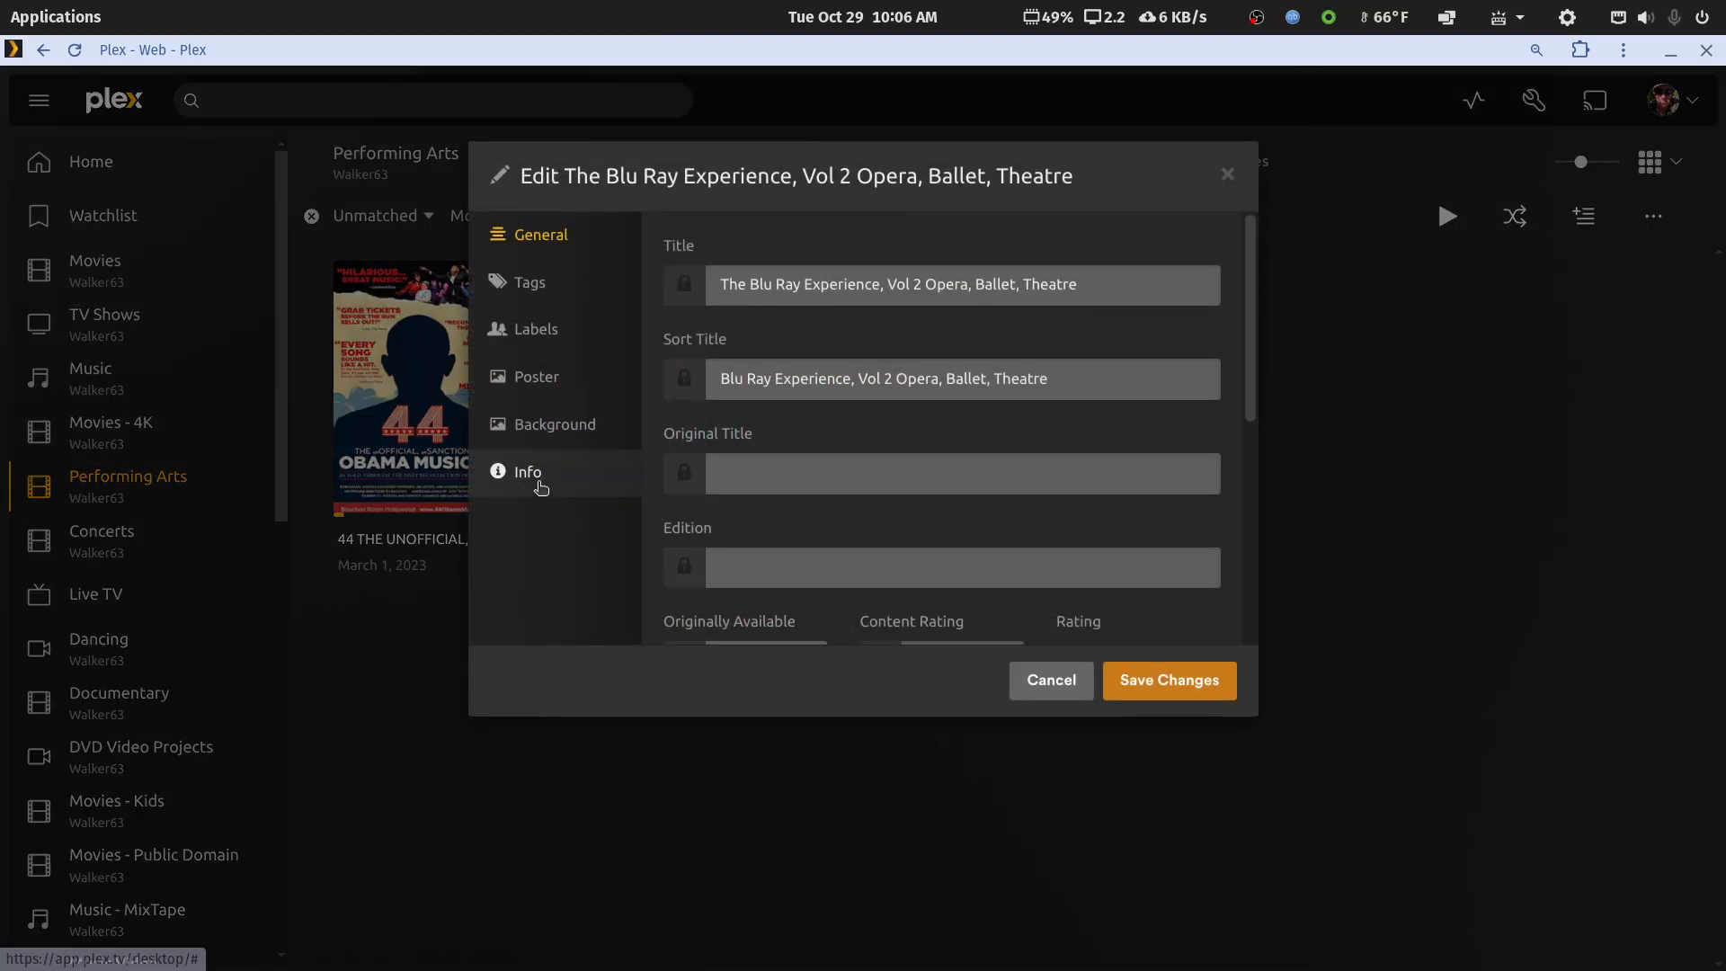
pyautogui.click(536, 475)
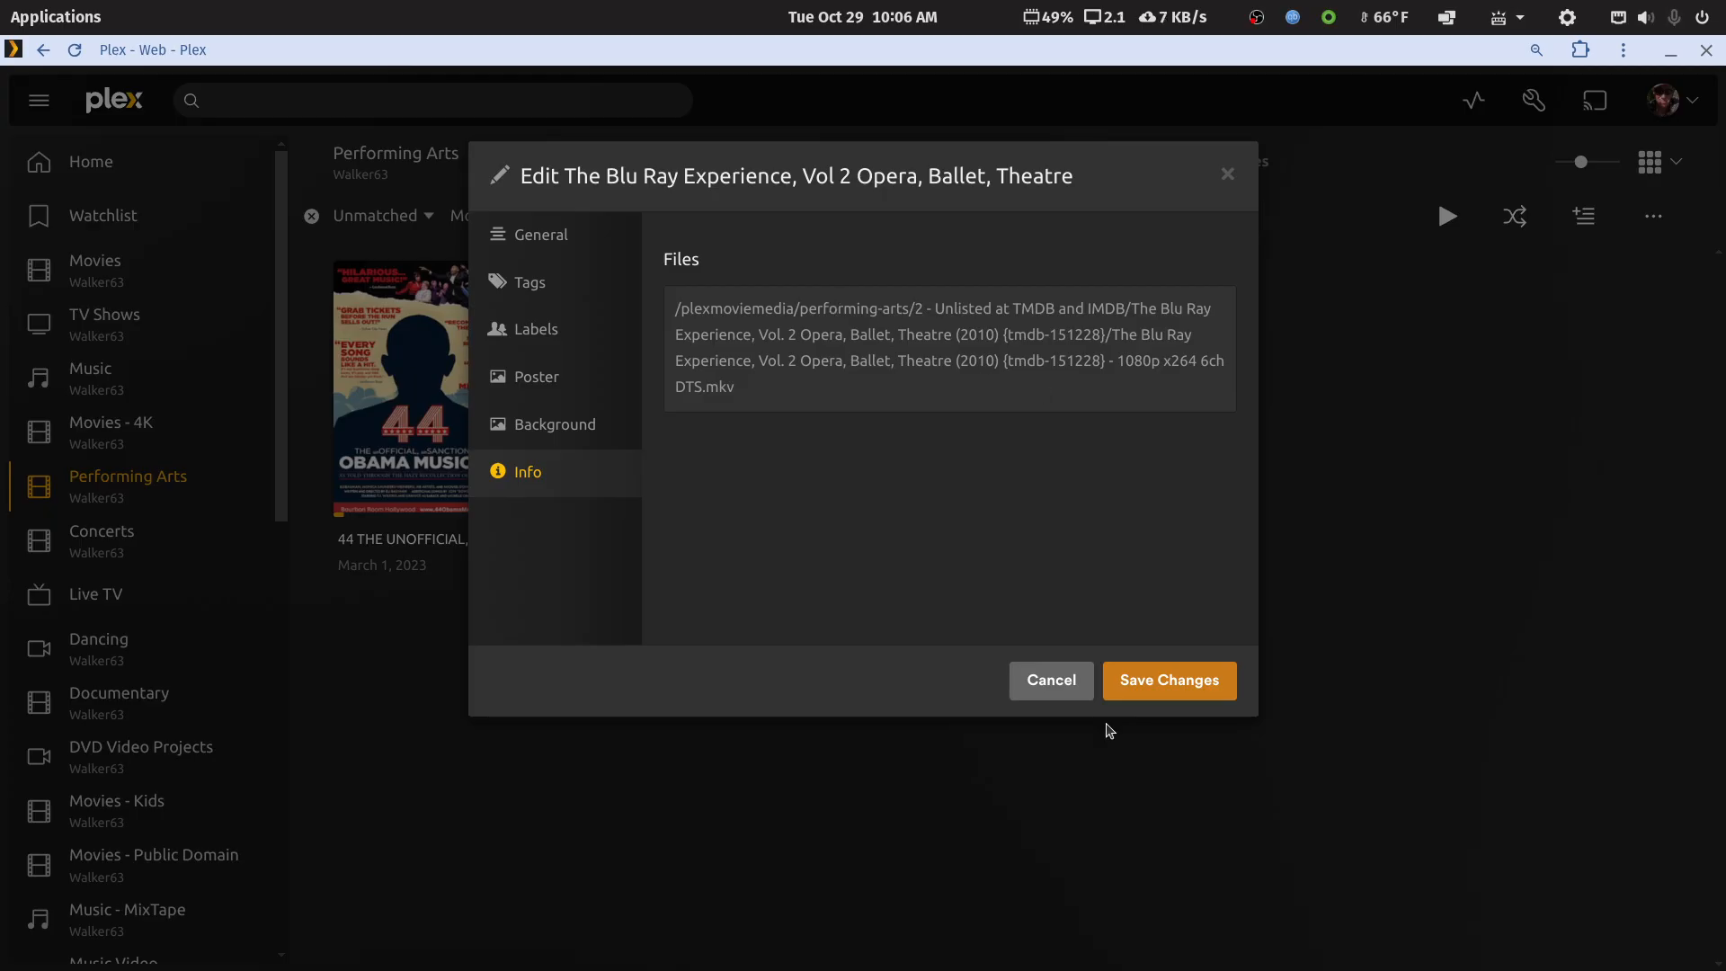
pyautogui.click(1070, 688)
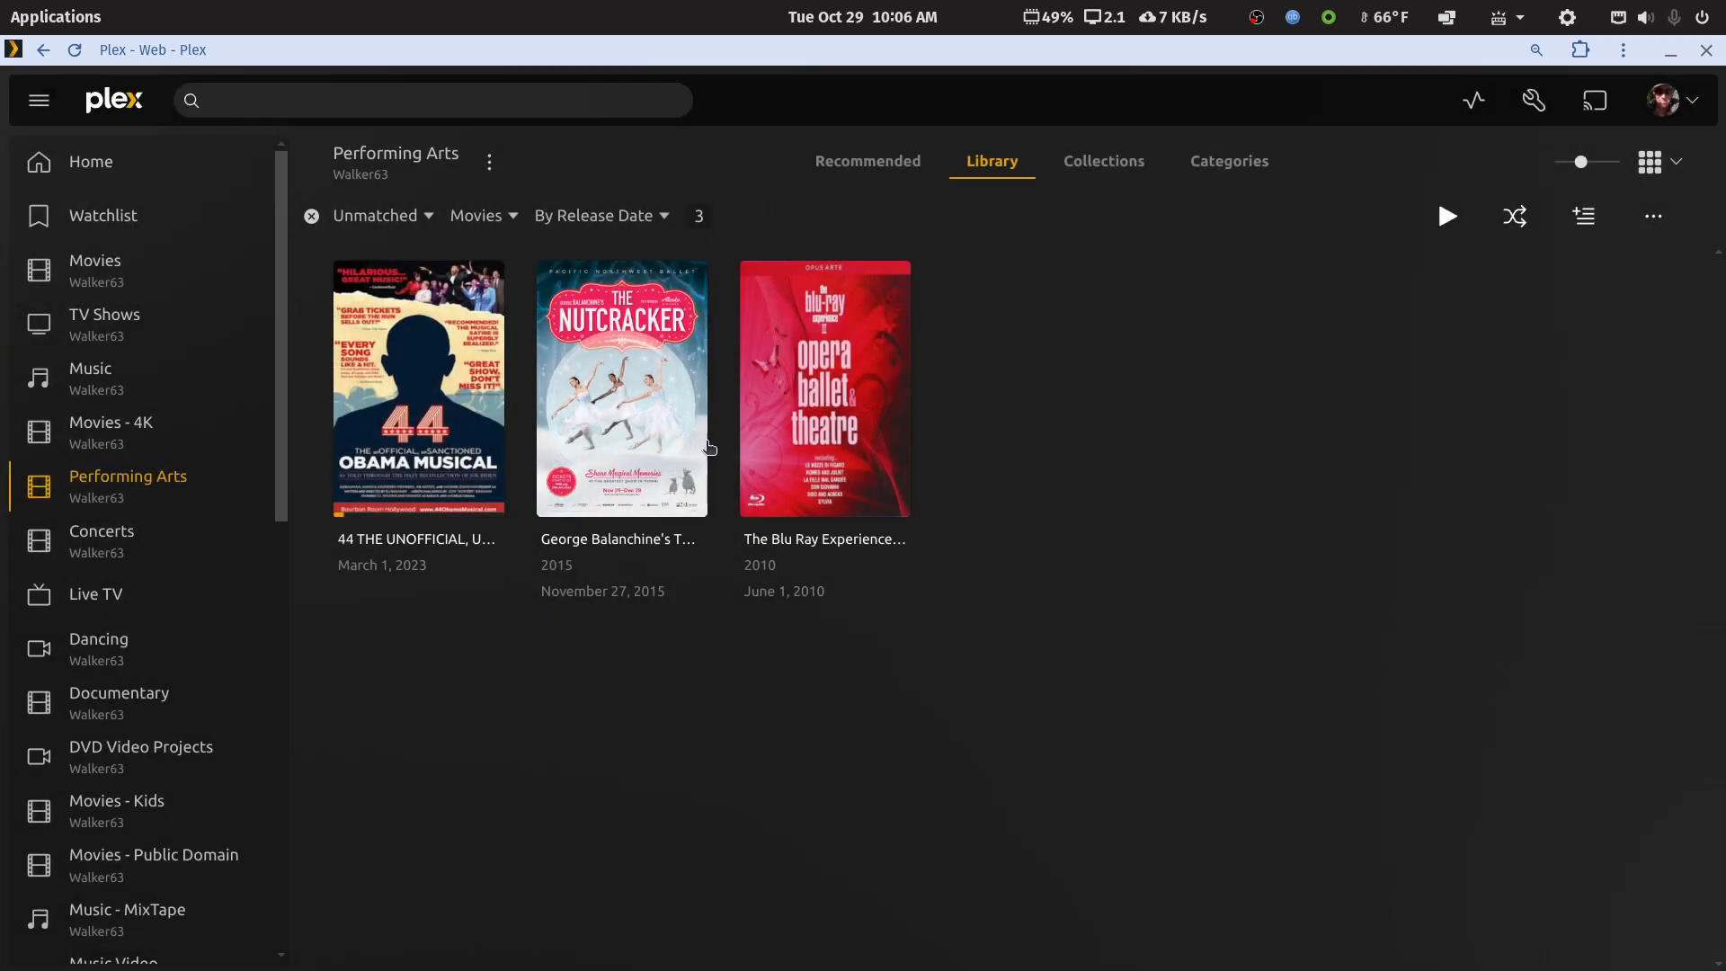
pyautogui.click(338, 226)
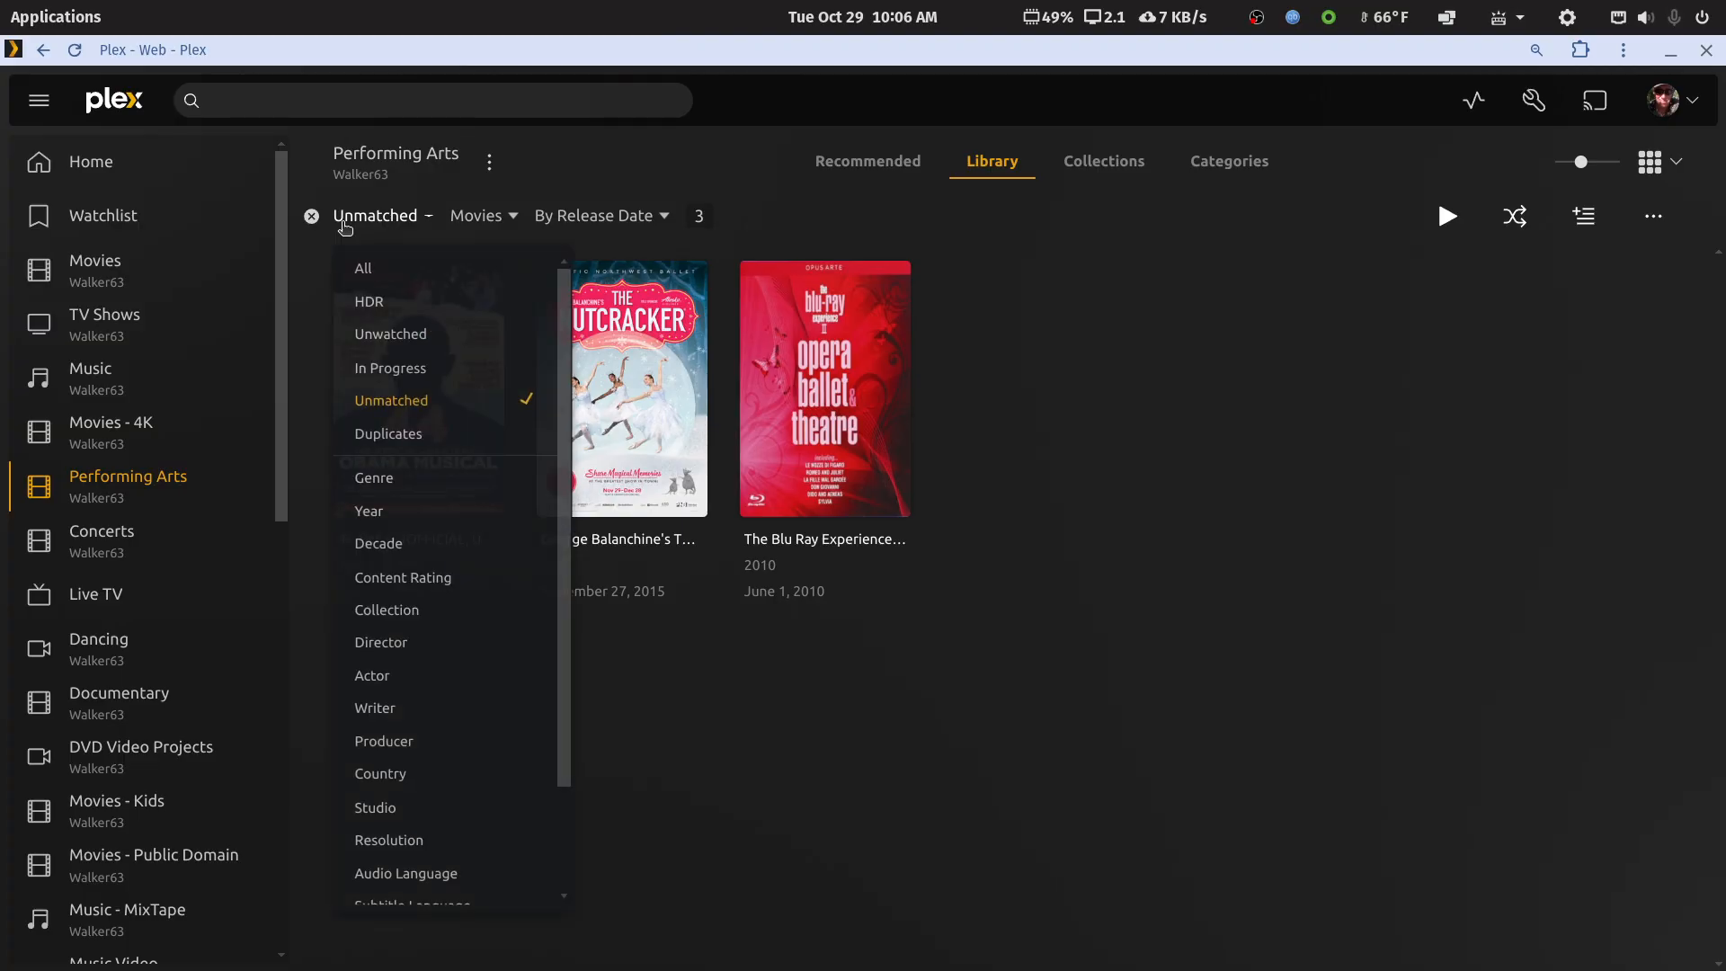
pyautogui.click(379, 432)
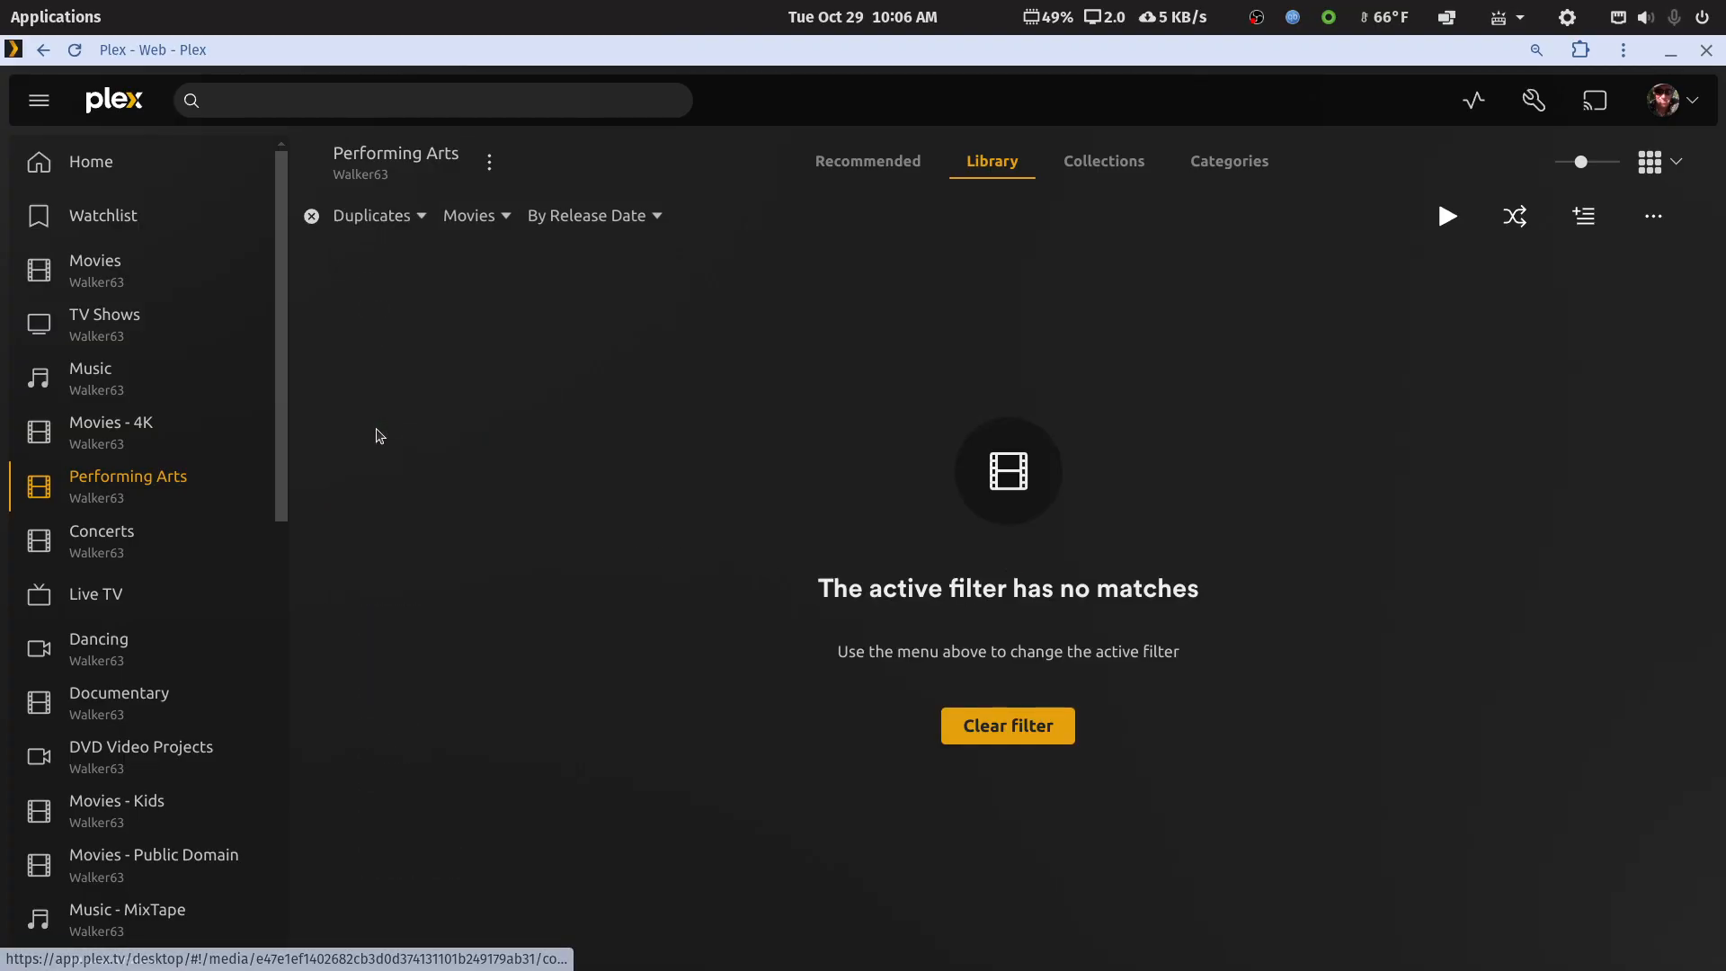
pyautogui.click(373, 218)
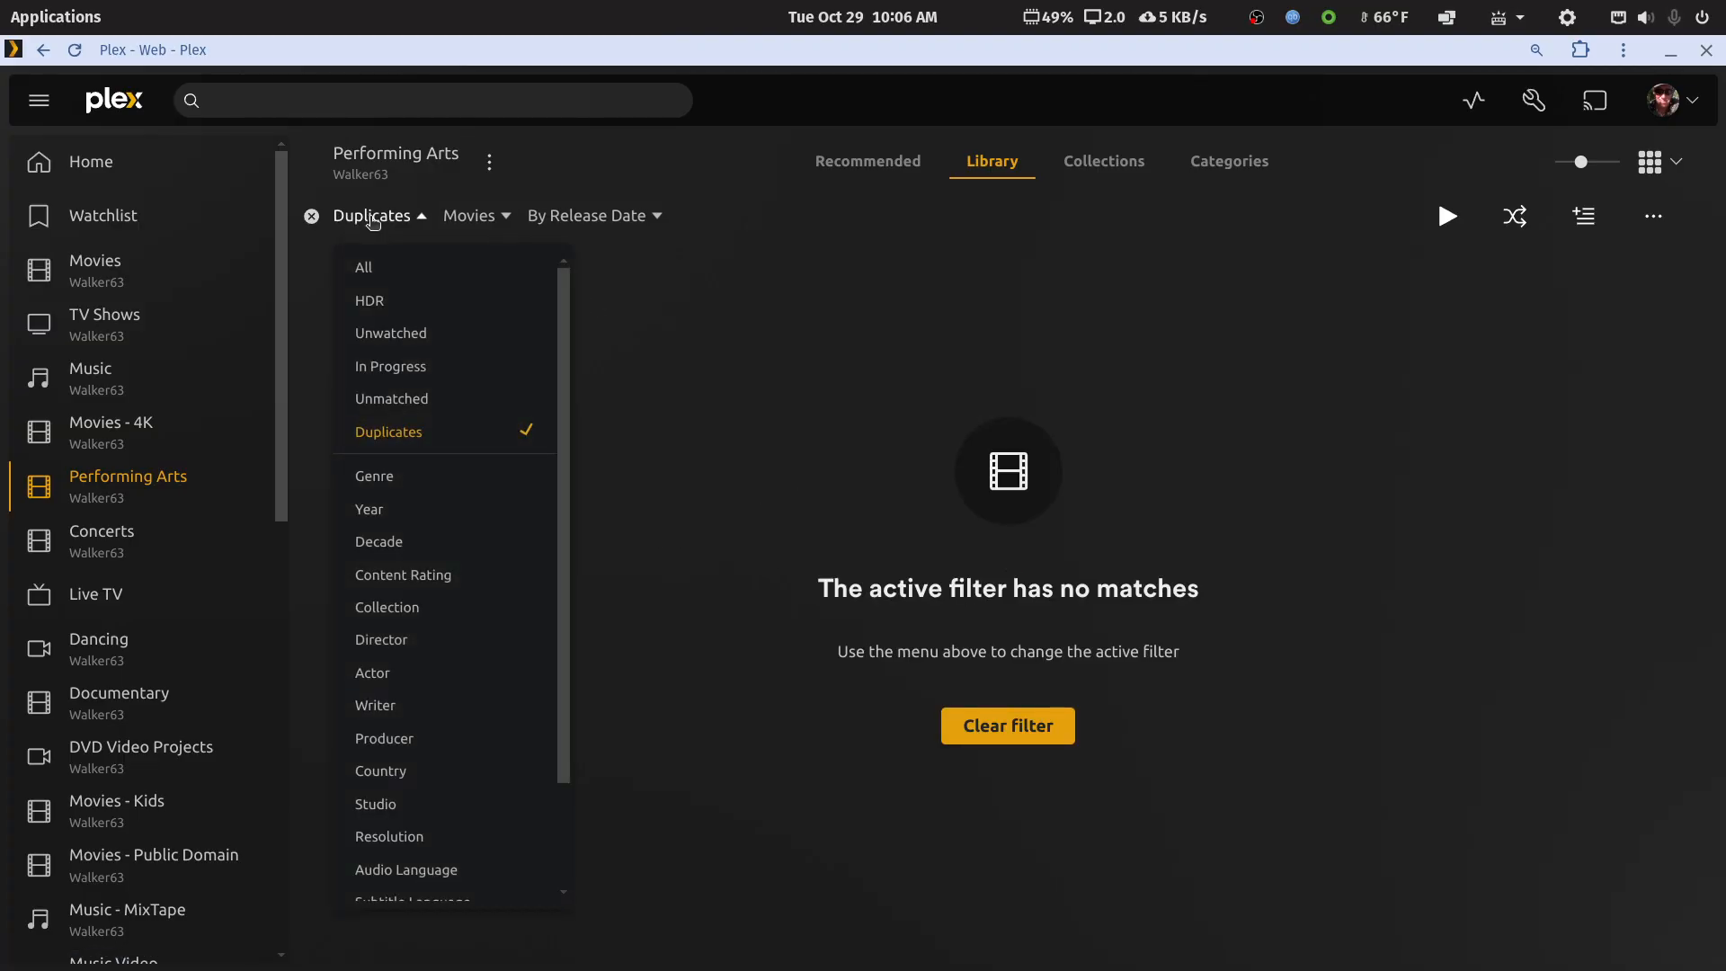
pyautogui.click(384, 401)
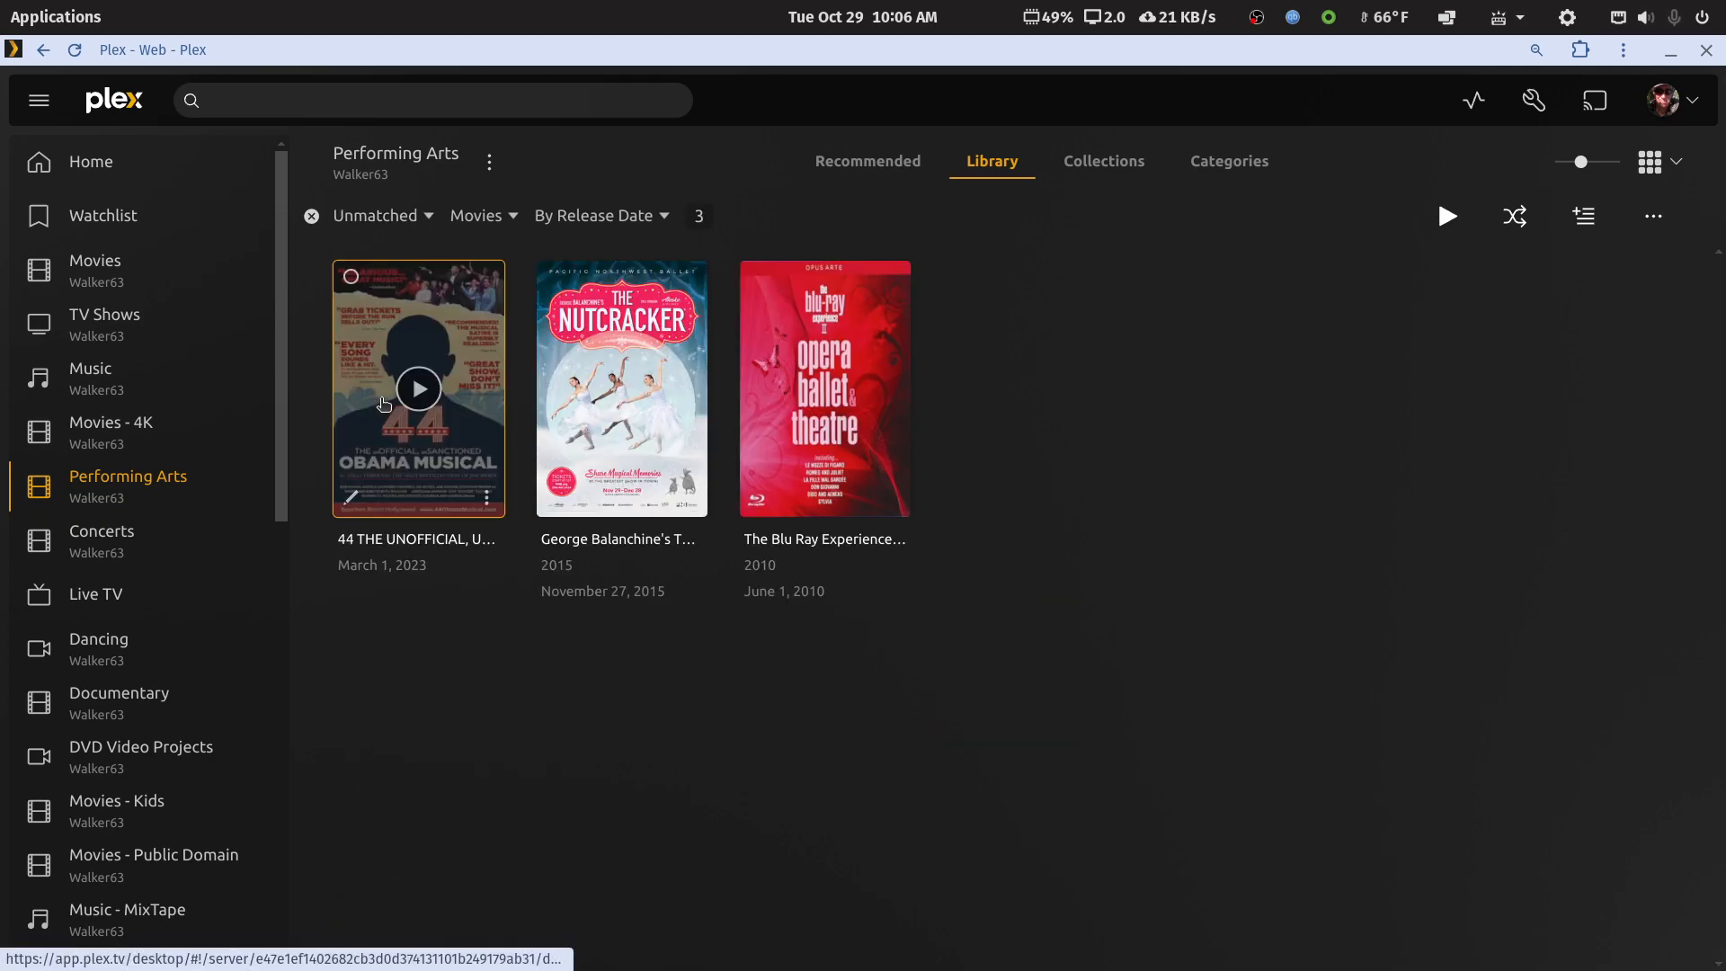
pyautogui.click(757, 499)
pyautogui.click(540, 477)
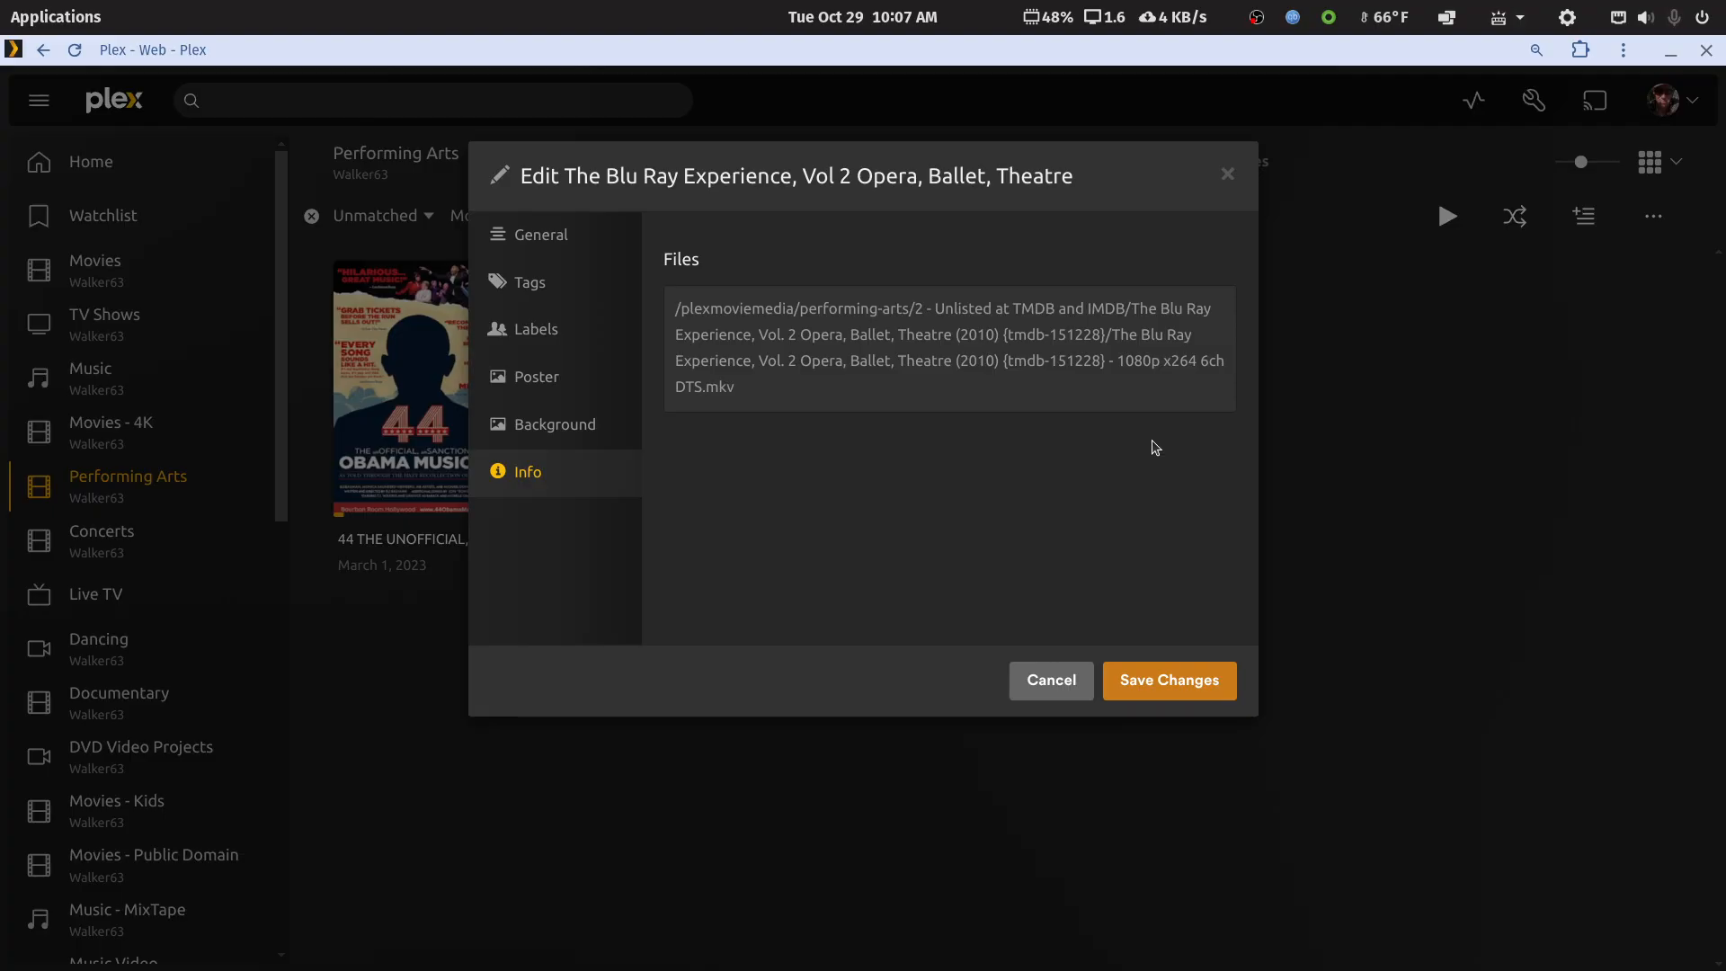
pyautogui.click(1065, 684)
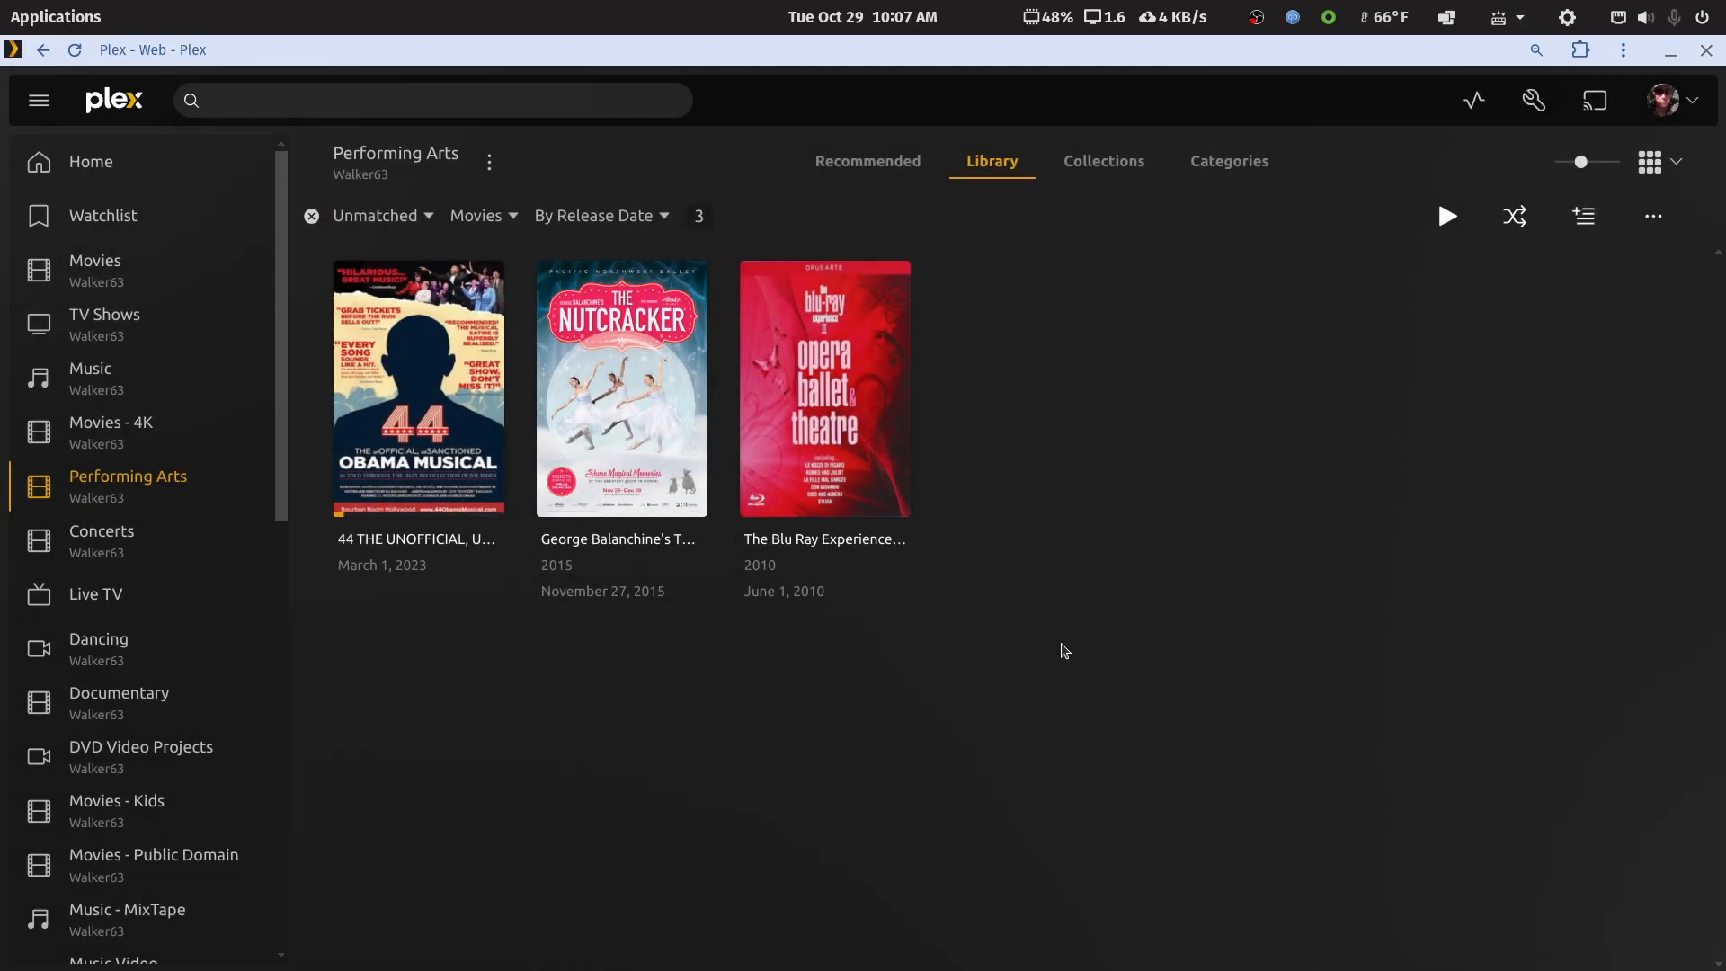
pyautogui.moveTo(890, 496)
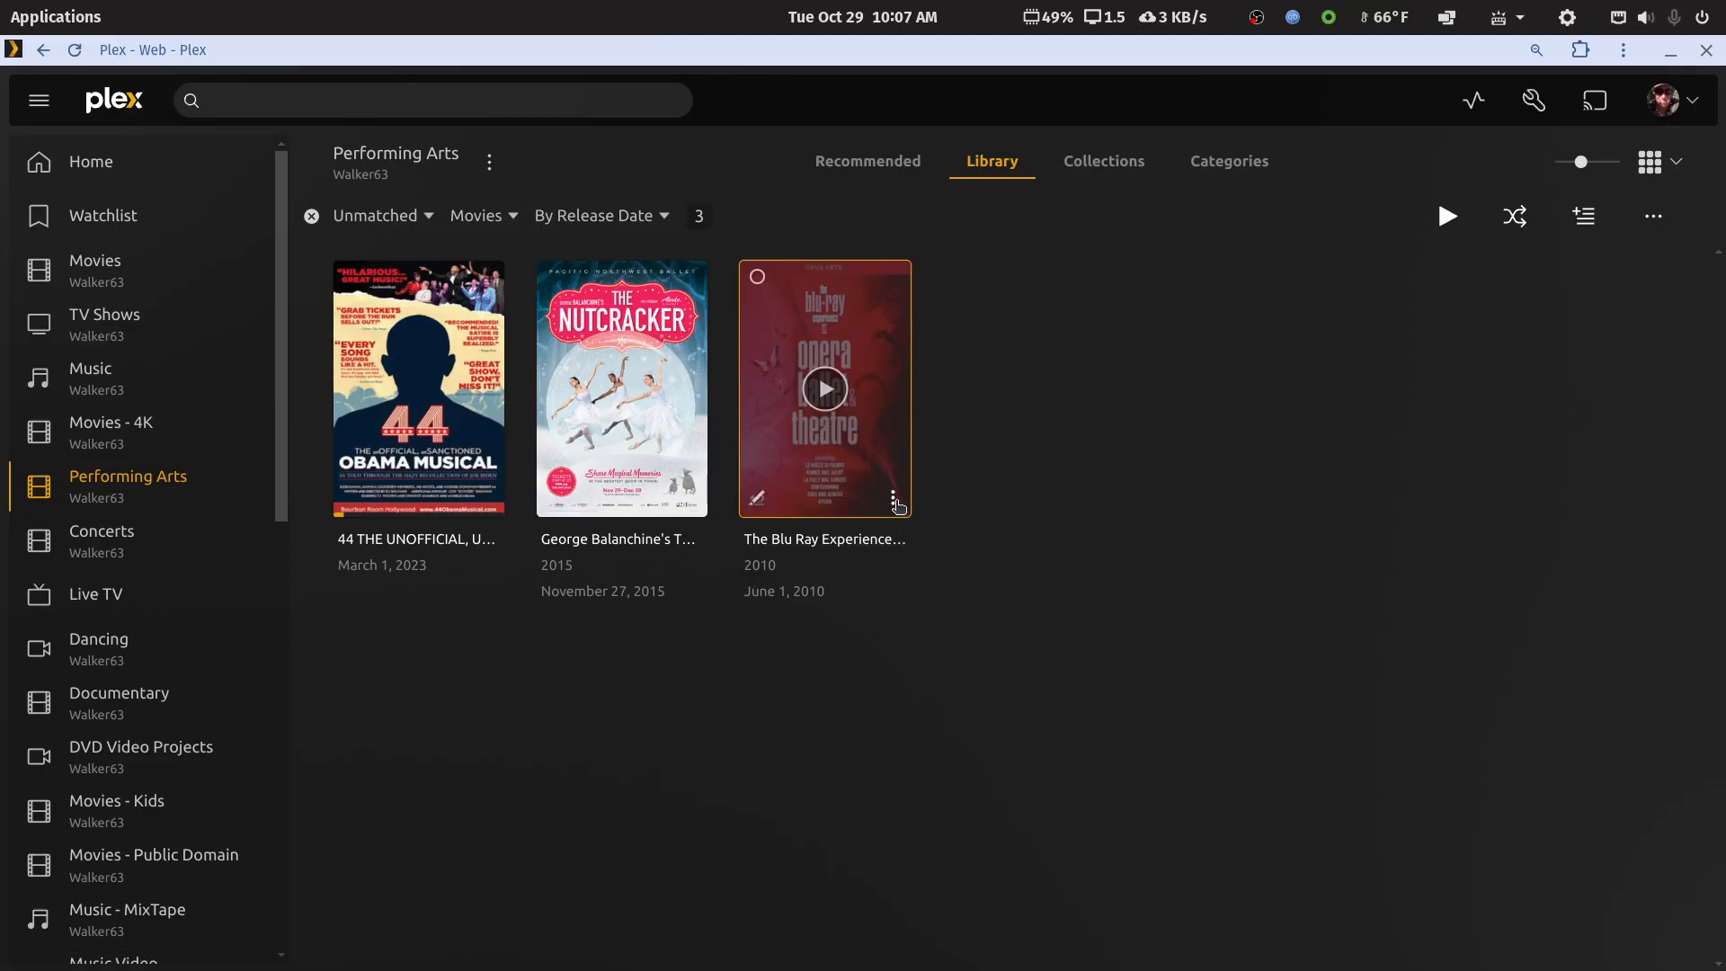
# Check The Blu Ray Experience's options and view its file path in Edit details
pyautogui.click(893, 502)
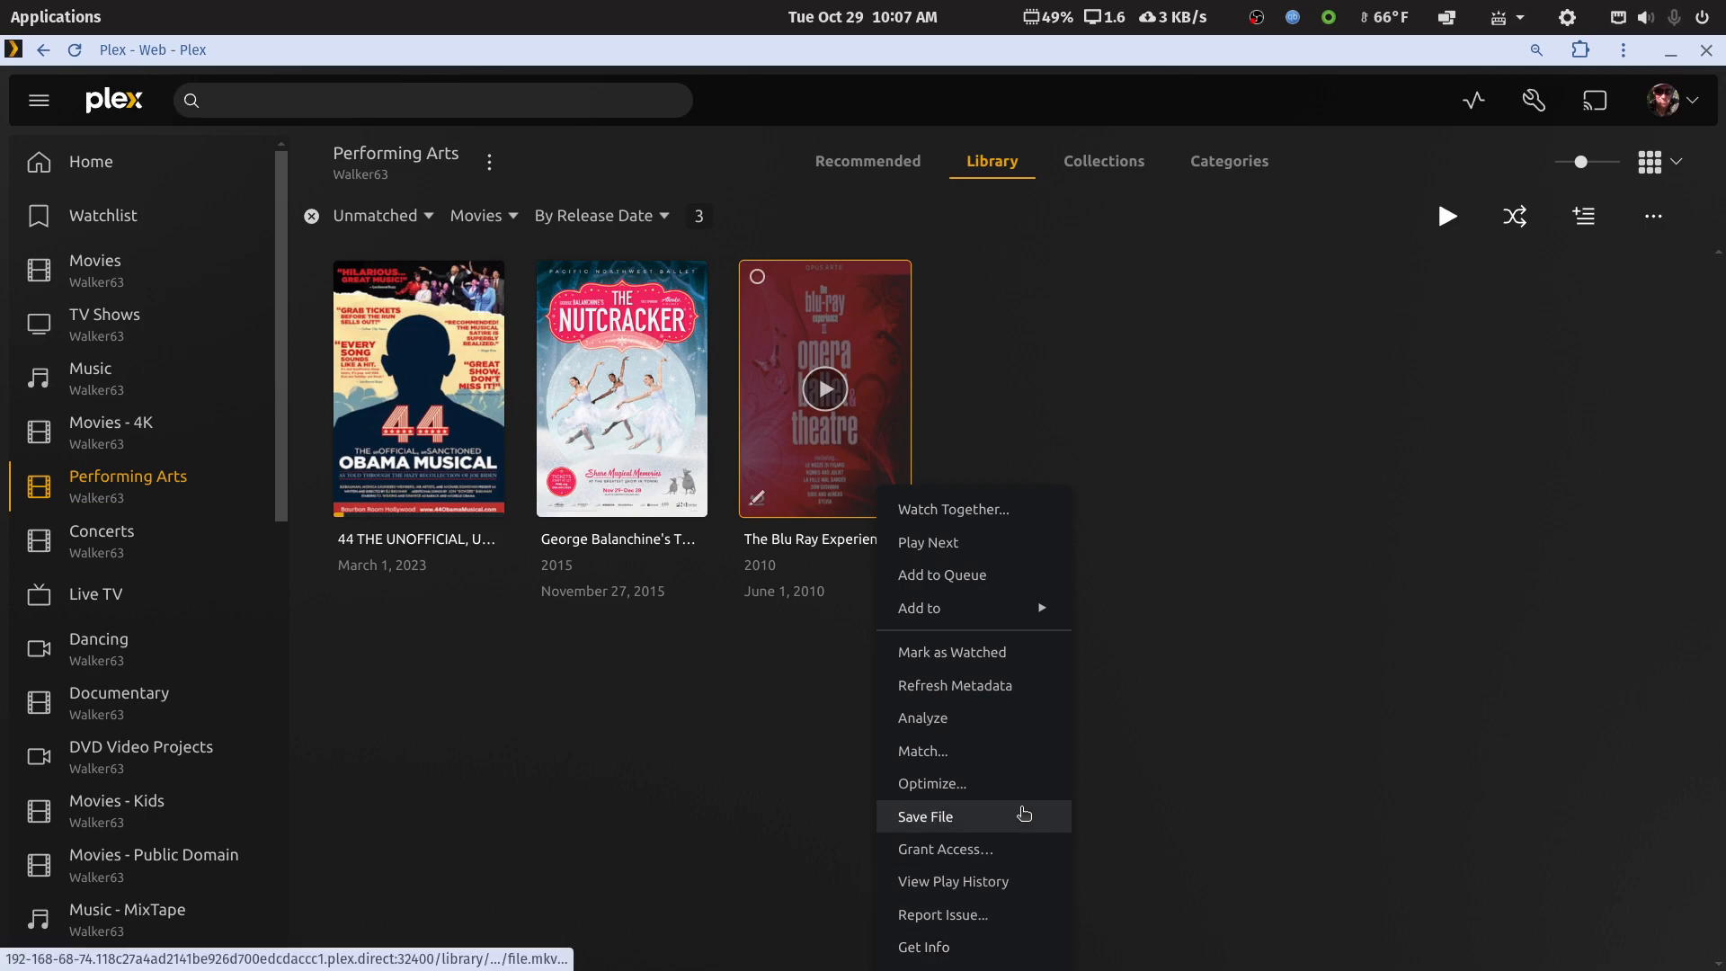
pyautogui.click(1332, 706)
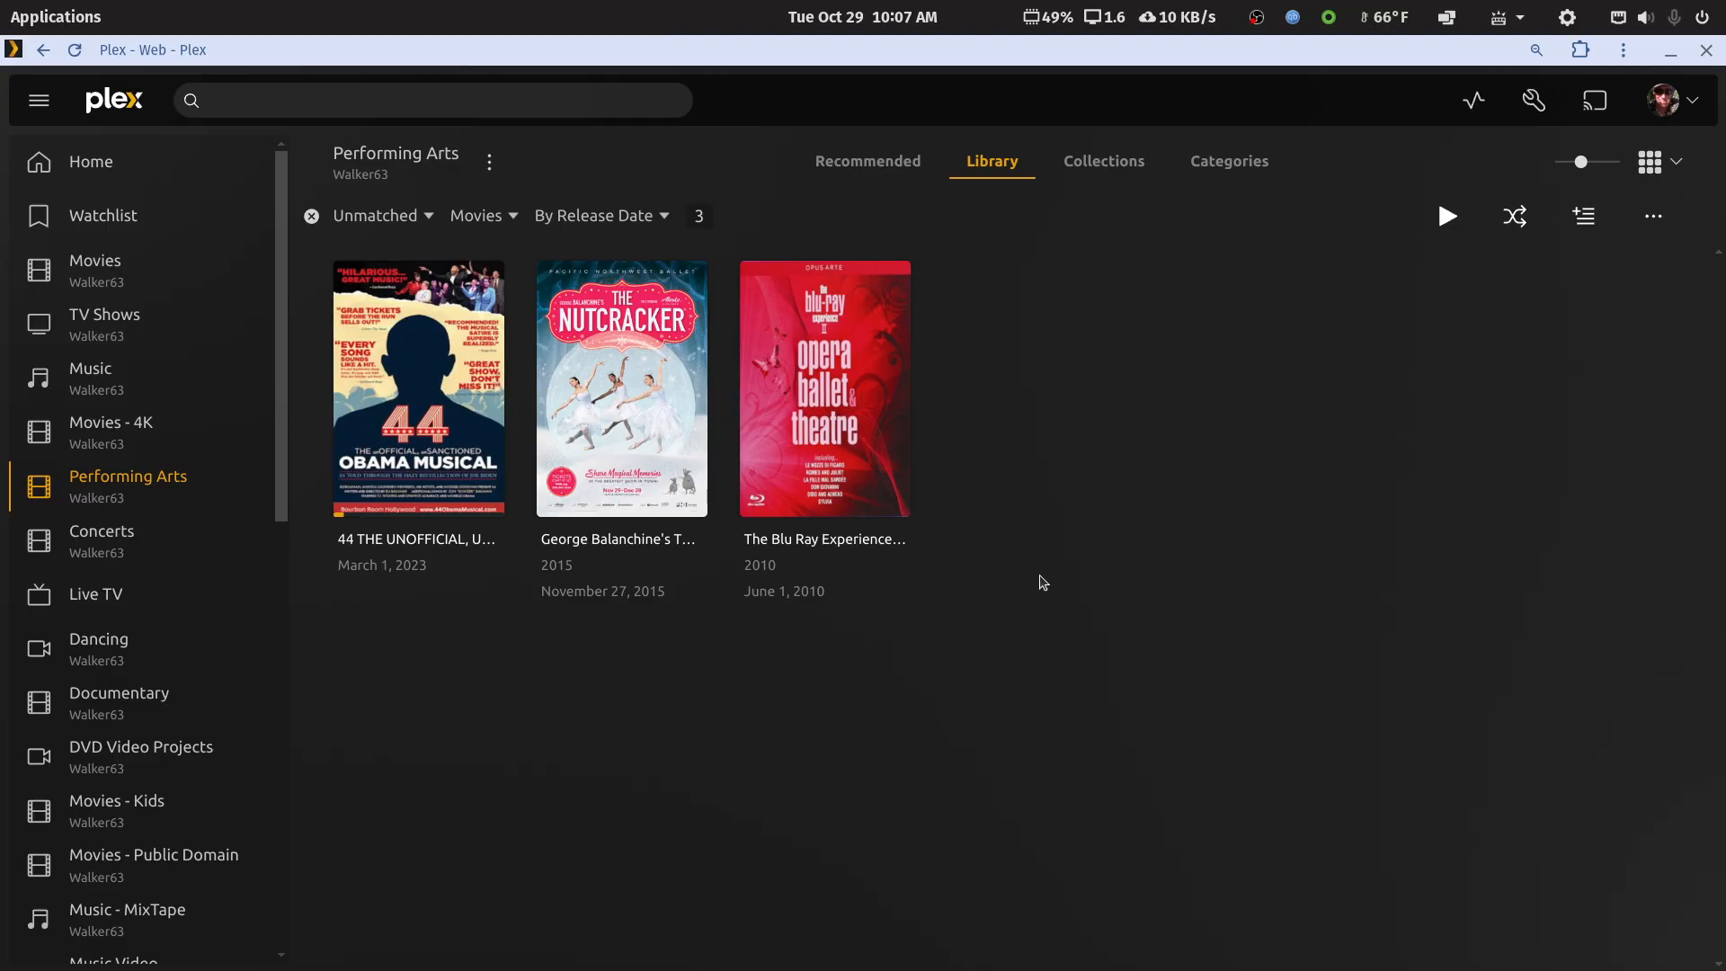
pyautogui.click(770, 494)
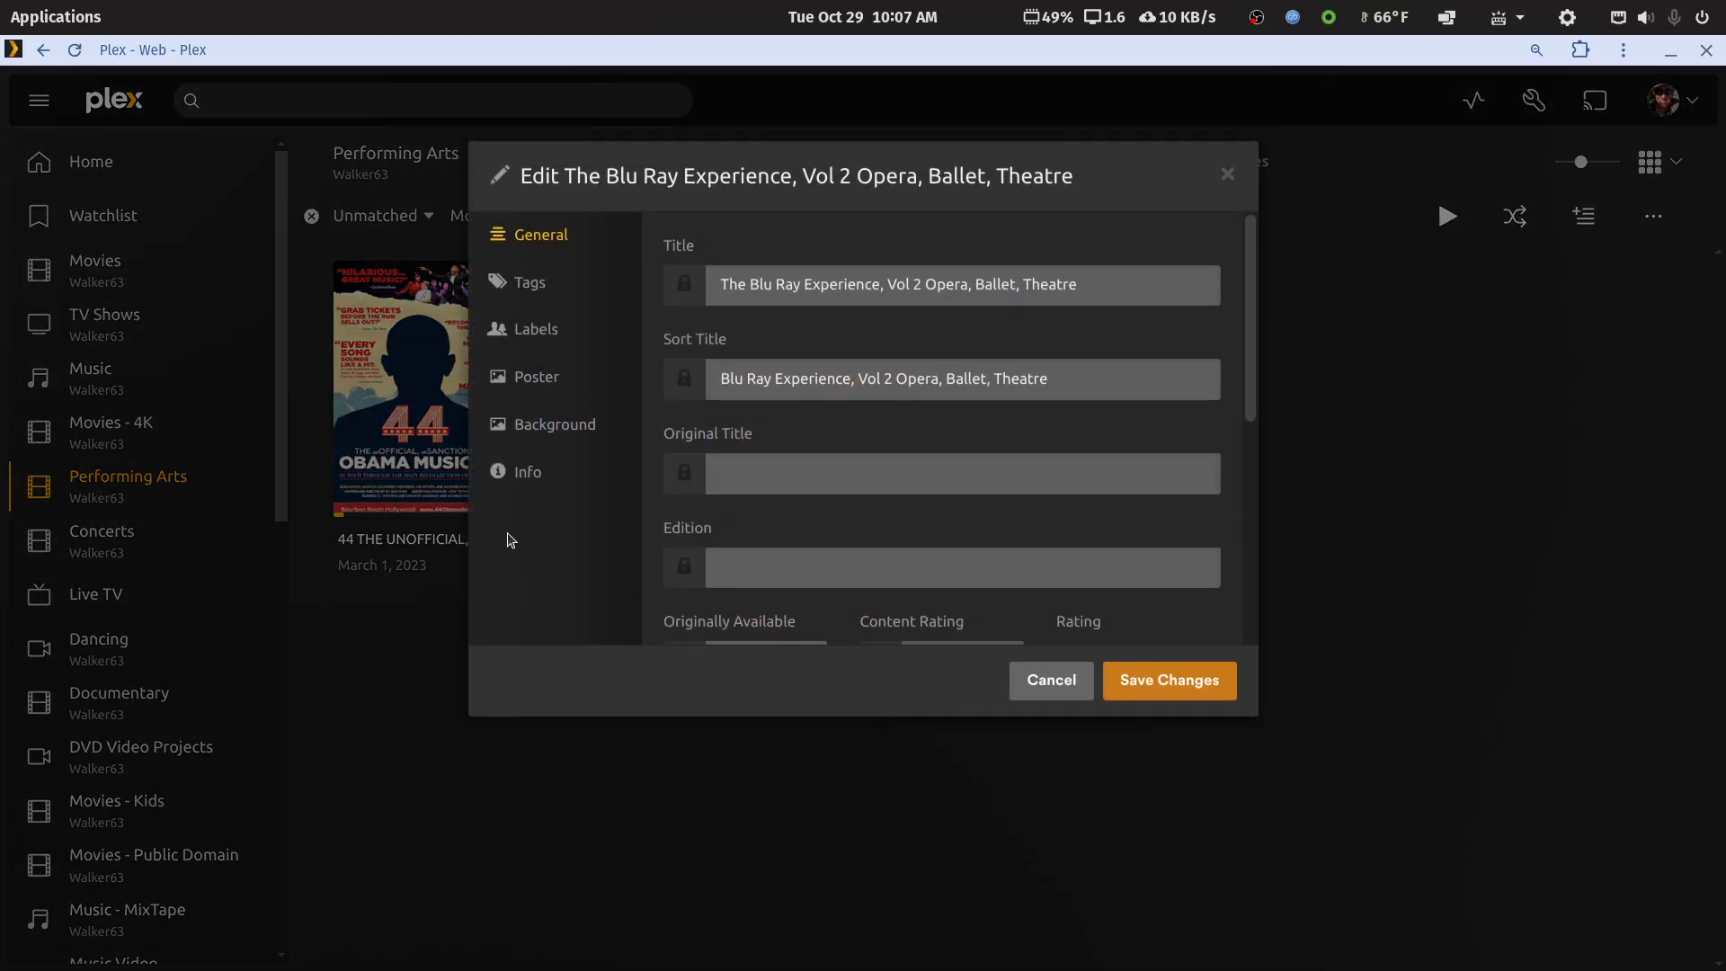
pyautogui.click(528, 474)
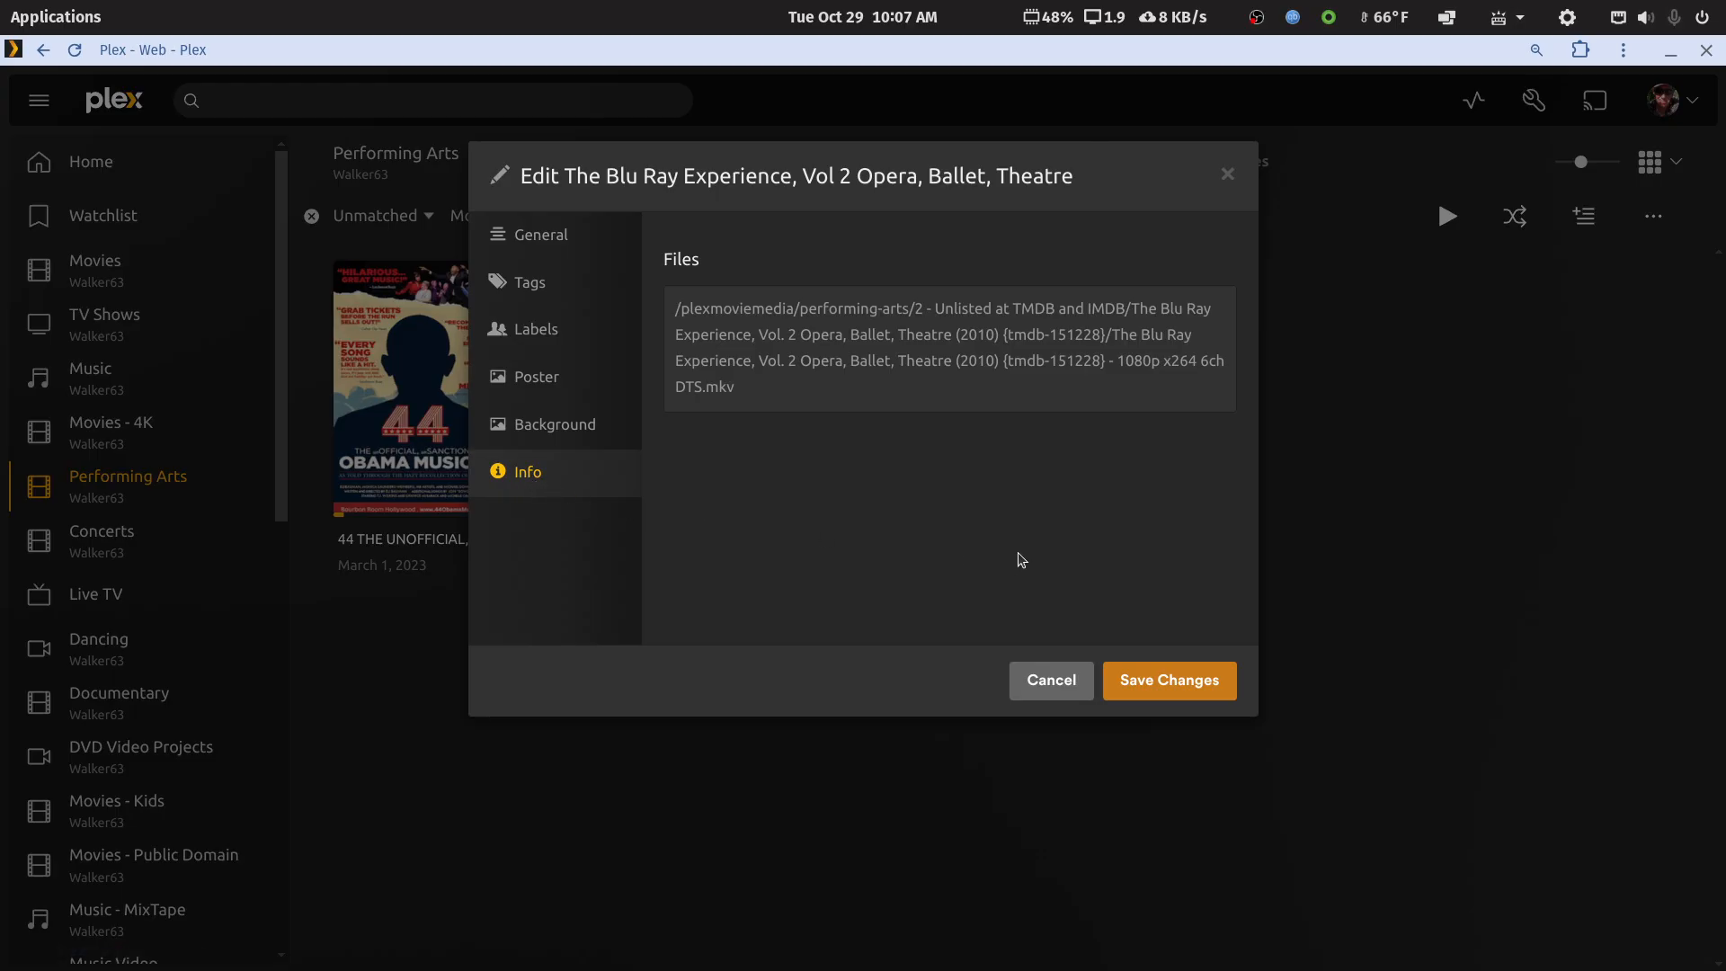
# Cancel the Edit dialog without saving and dismiss the title's actions menu
pyautogui.click(1034, 685)
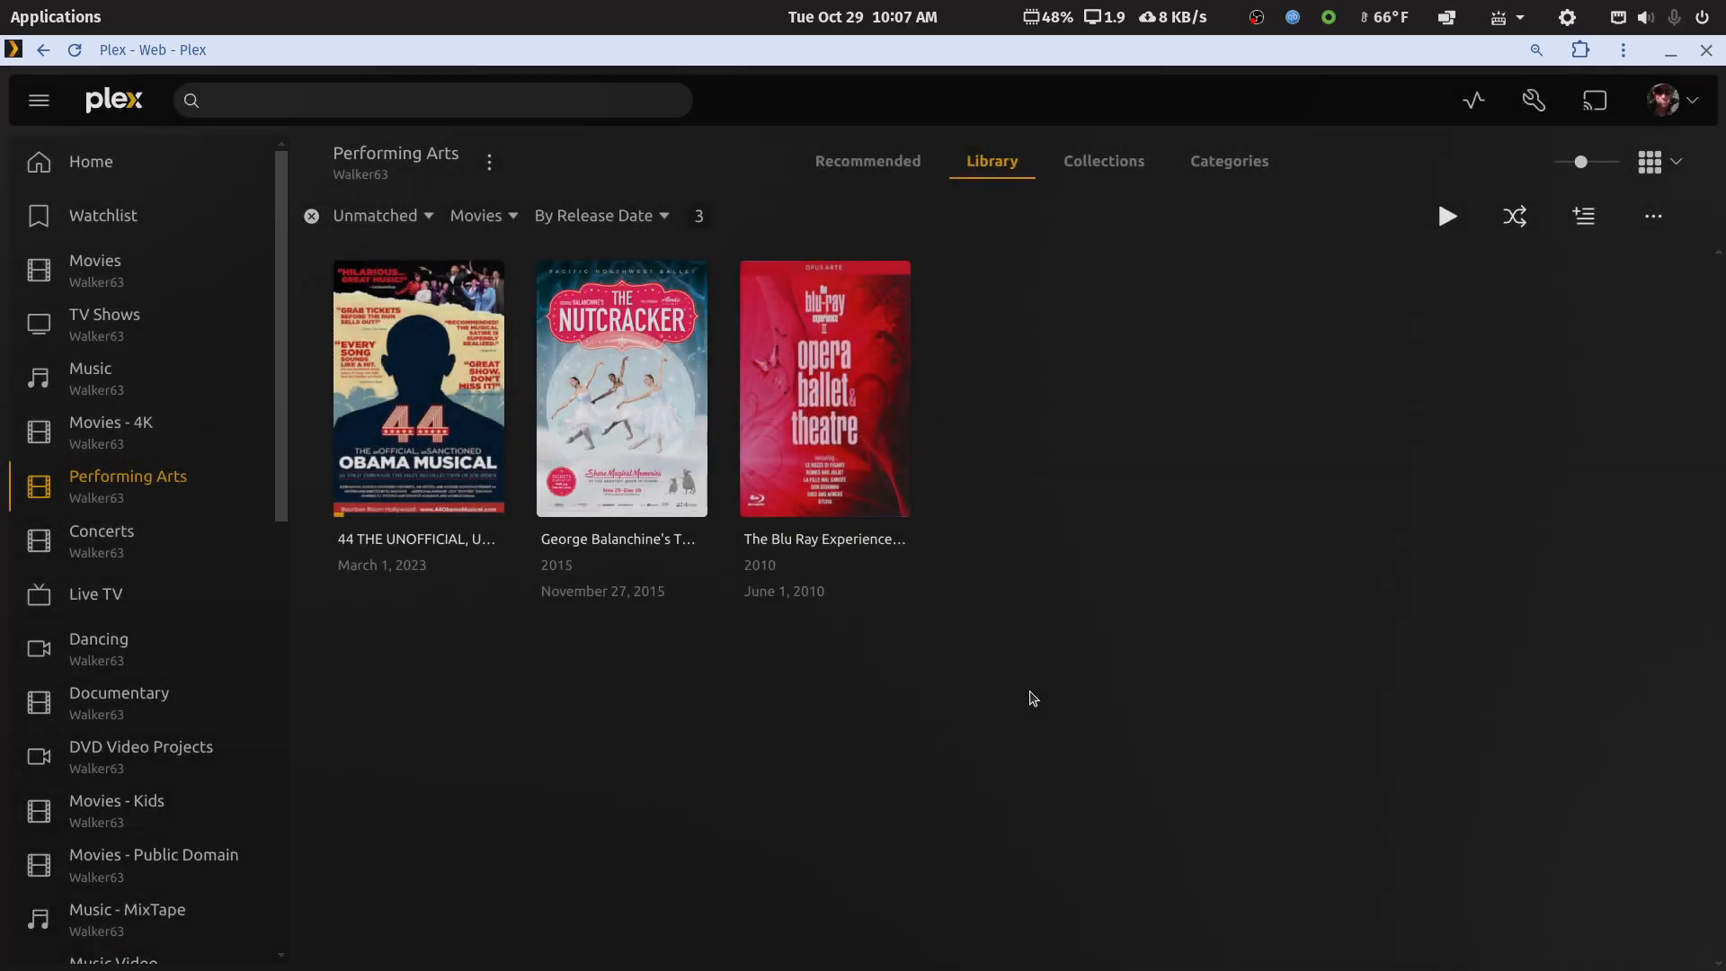
pyautogui.click(889, 505)
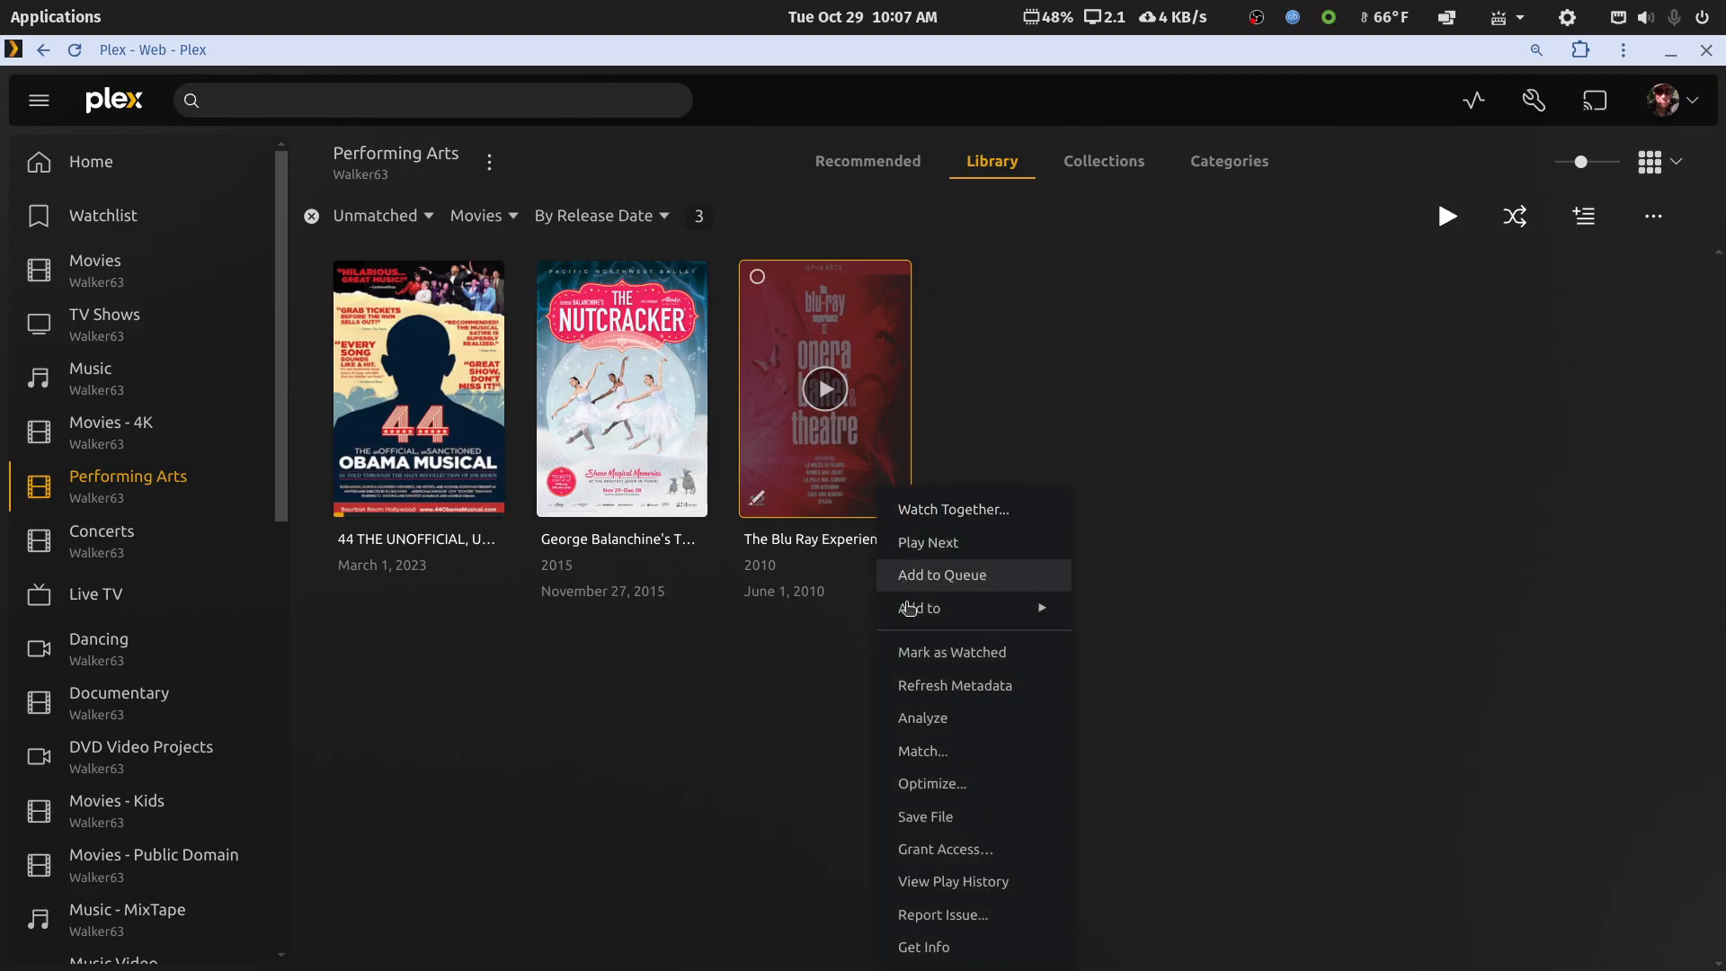
pyautogui.click(1318, 614)
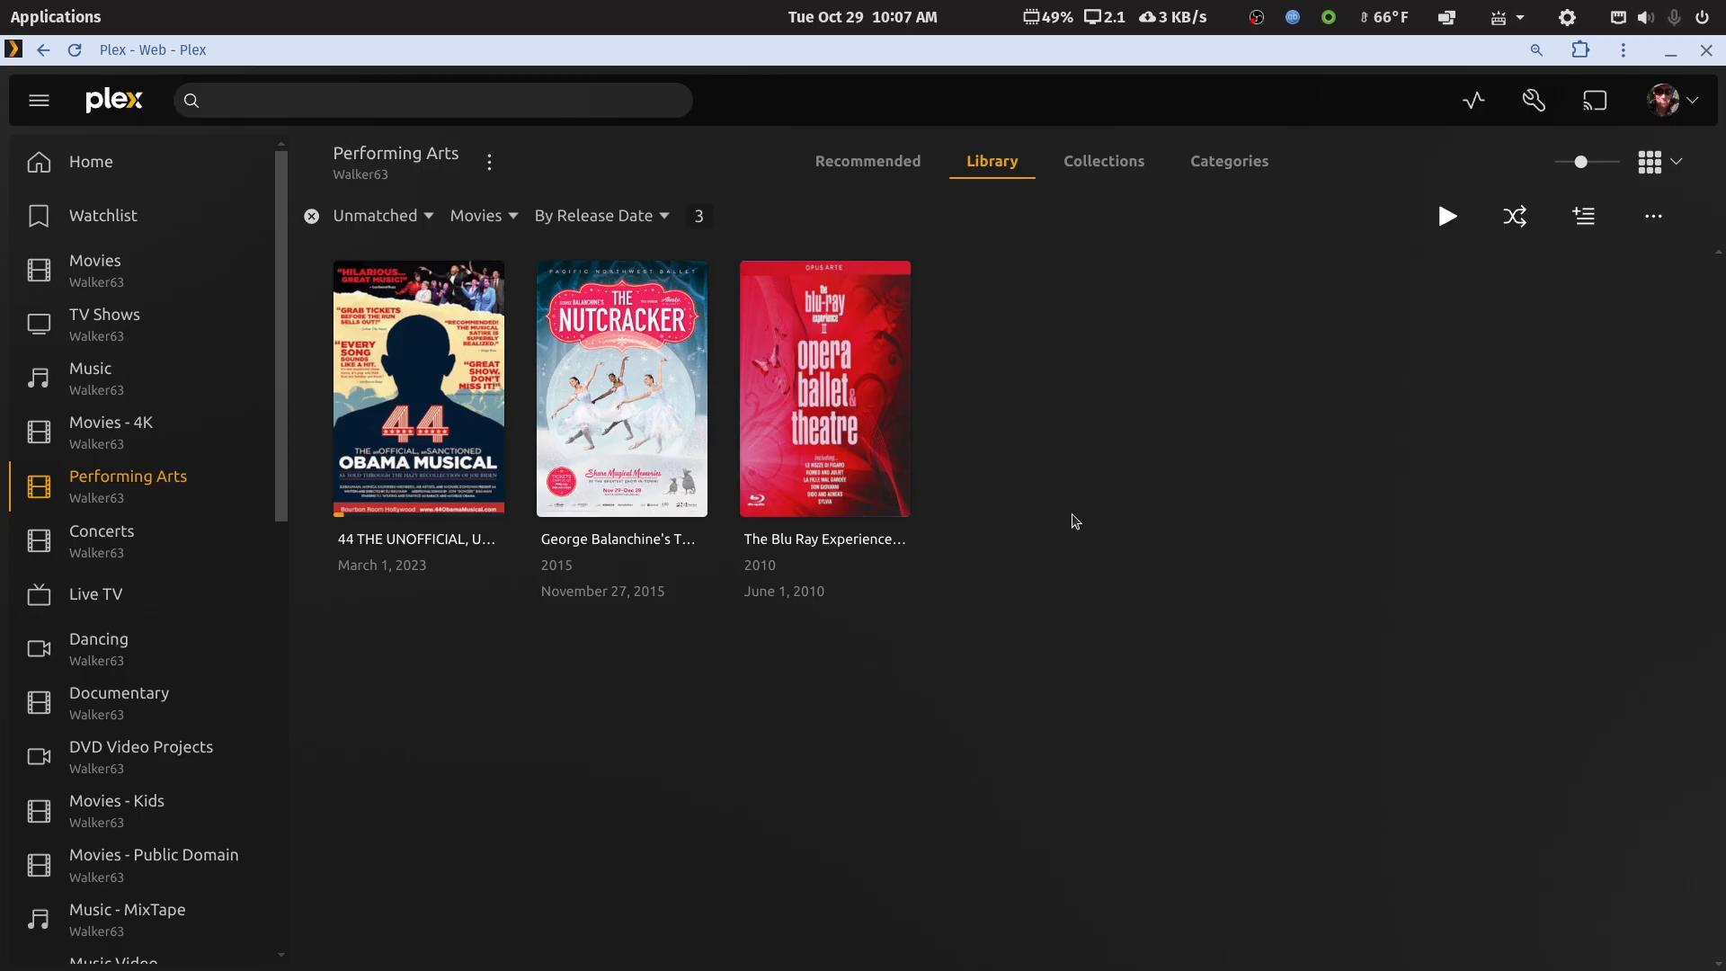
# Restore the browser window and clear the Unmatched filter to list all 889 titles
pyautogui.doubleClick(1190, 52)
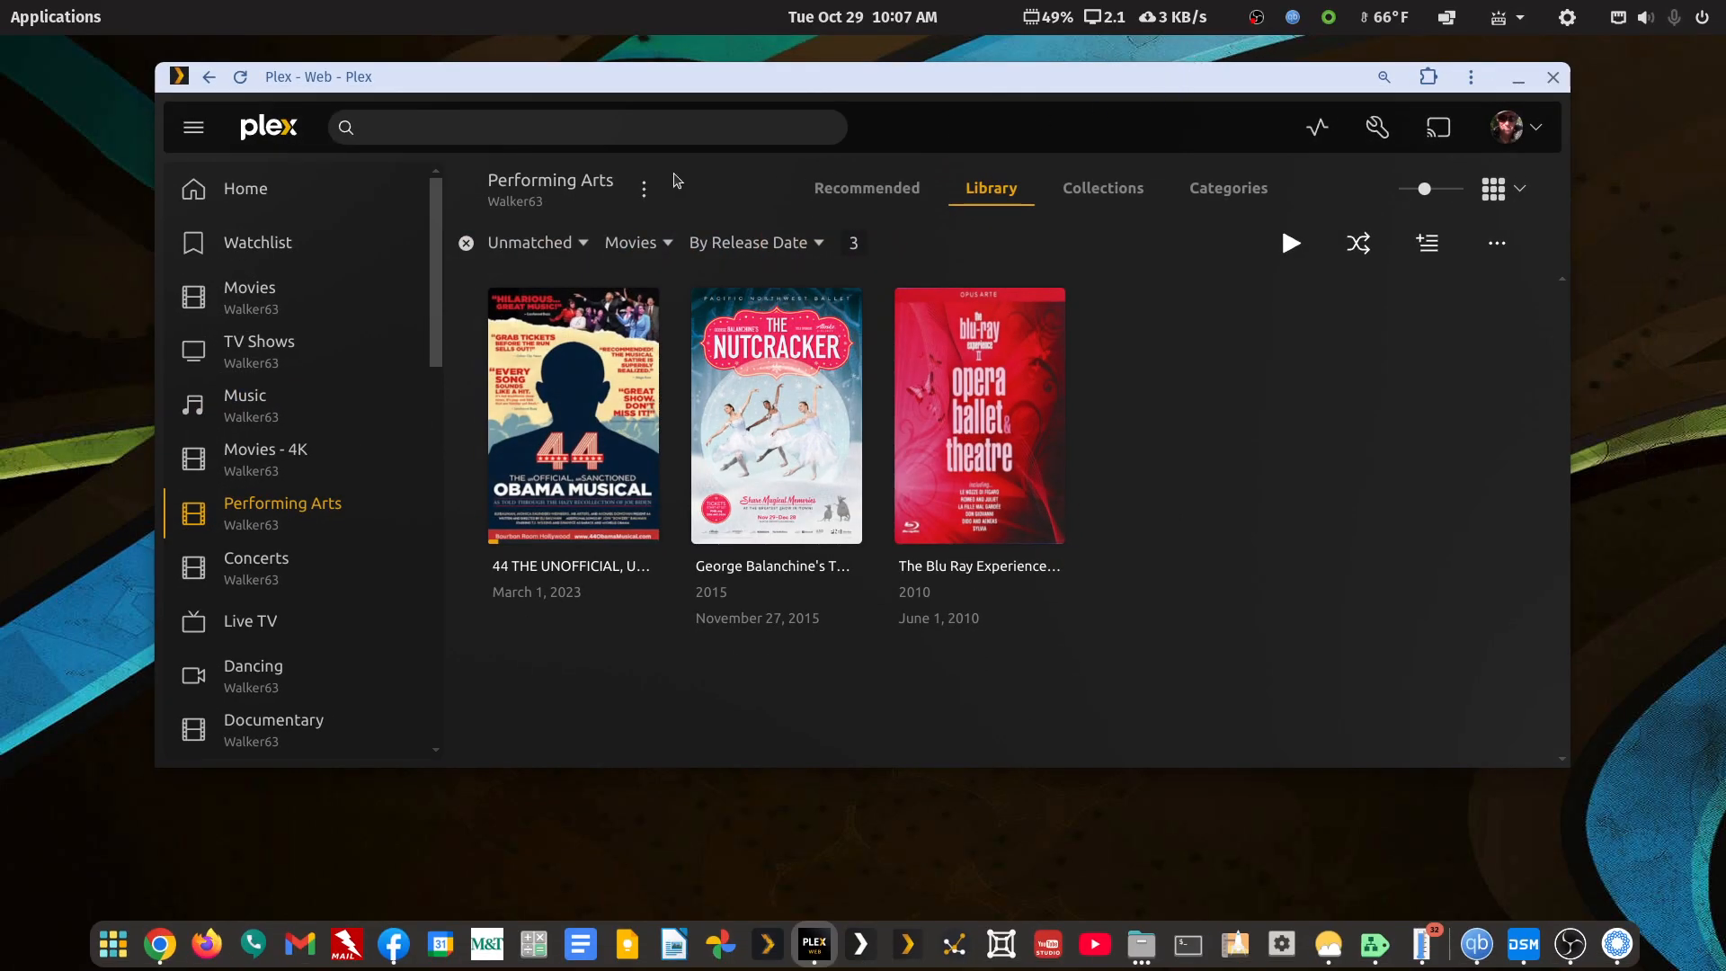
pyautogui.click(467, 245)
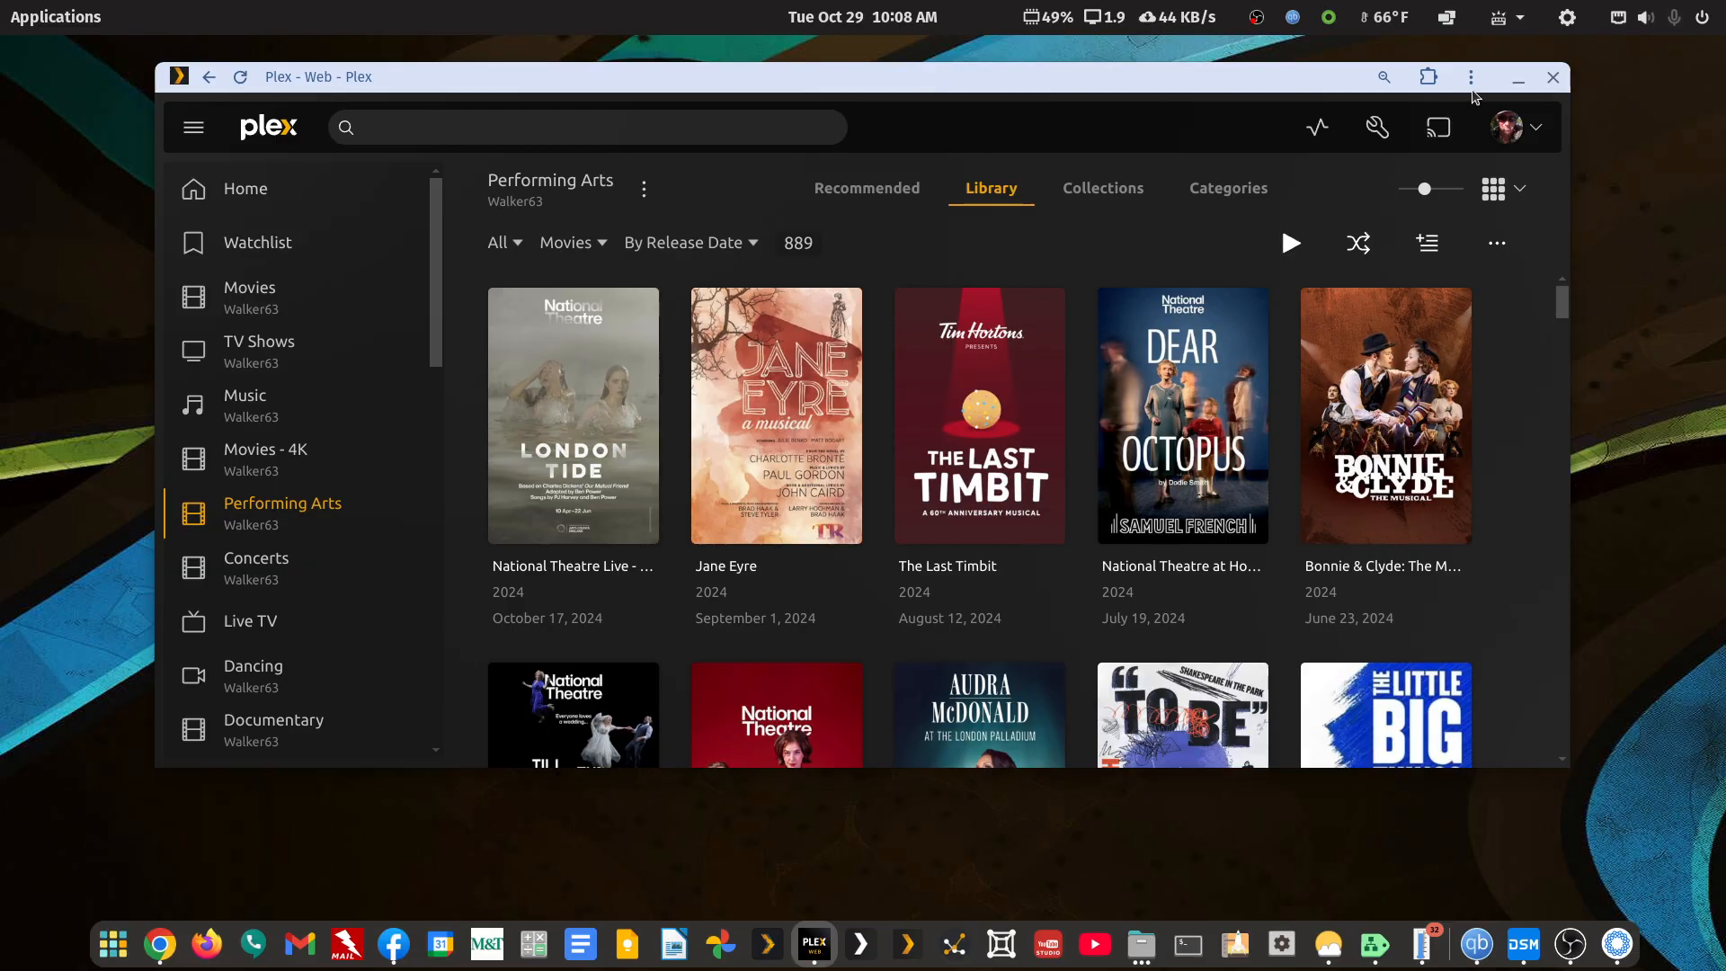
# Minimize Plex and scroll Files to the syno1520.local shares, docker through Plex Library
pyautogui.click(1519, 78)
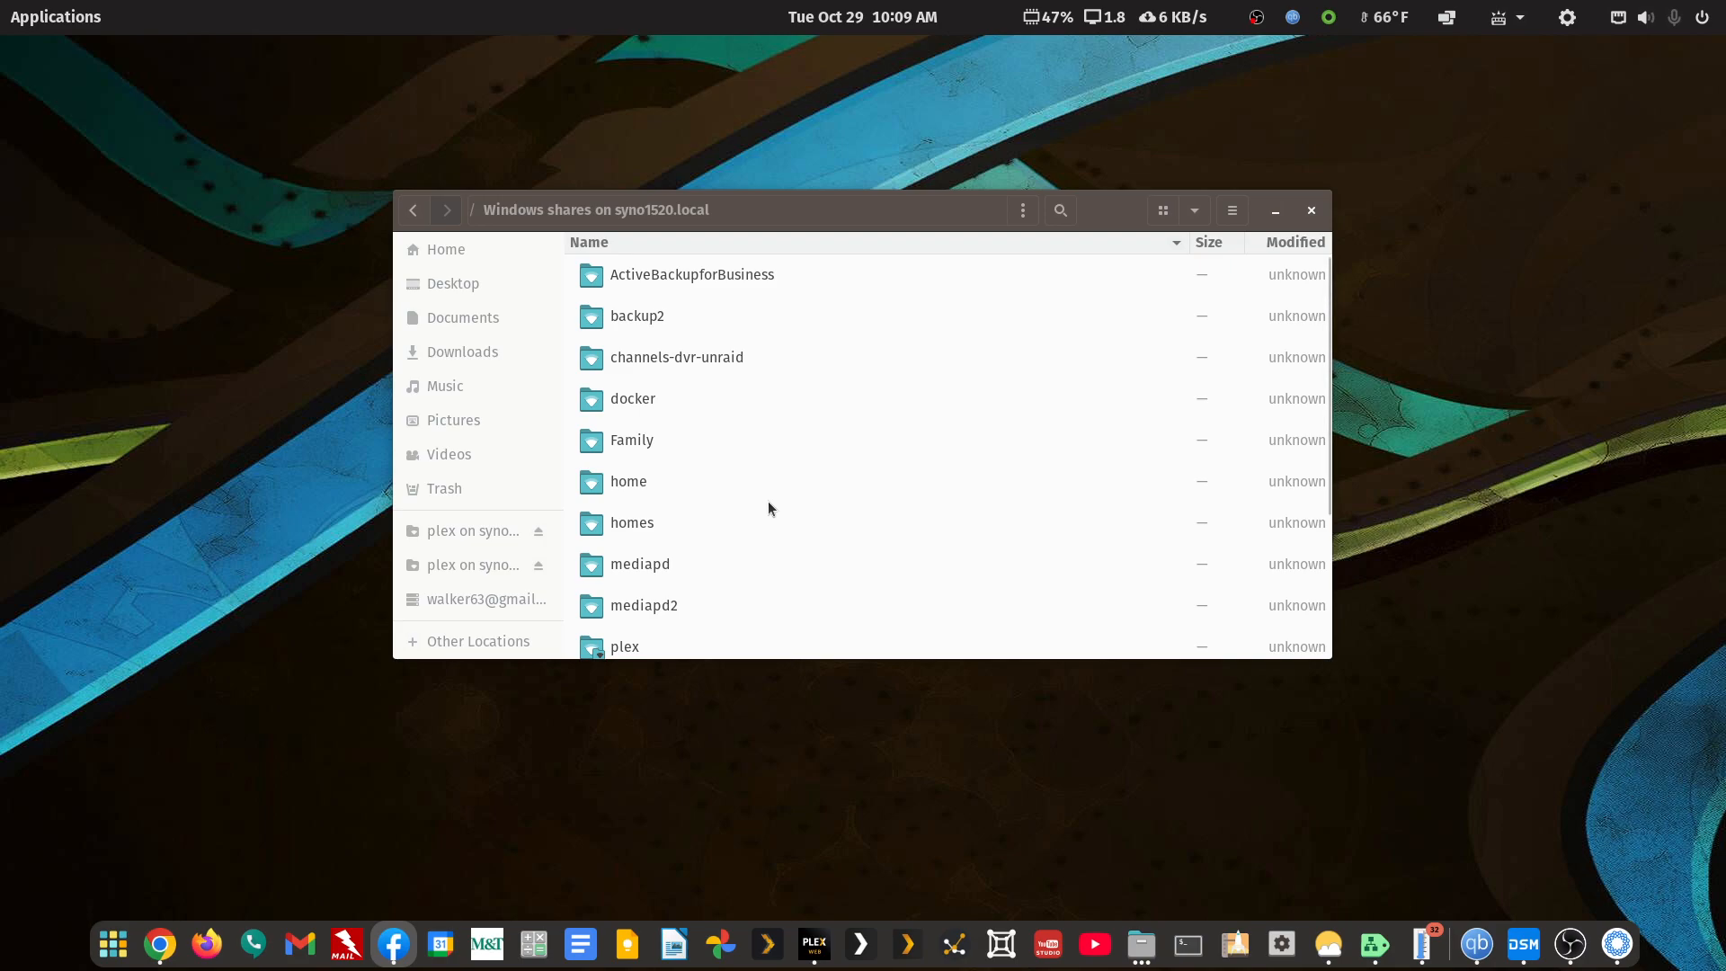
pyautogui.scroll(-1, 769, 509)
pyautogui.scroll(-1, 767, 509)
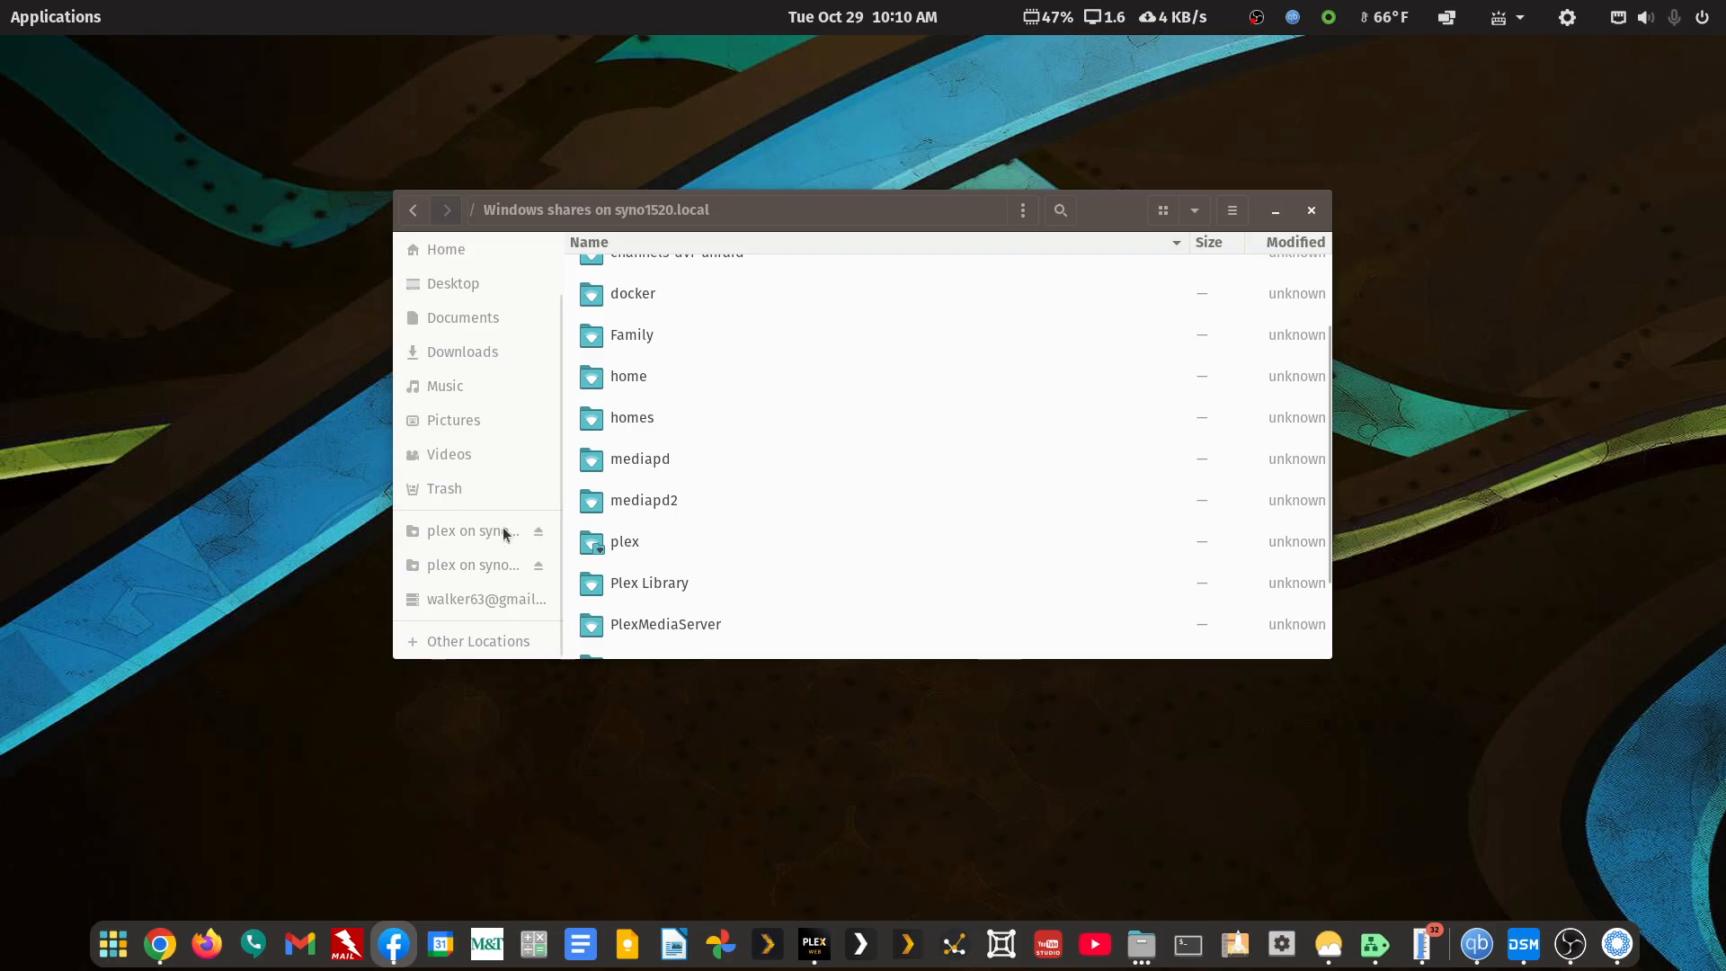
# Open the mediapd share to reveal movie-libraries, tv-libraries, music and other folders
pyautogui.doubleClick(660, 460)
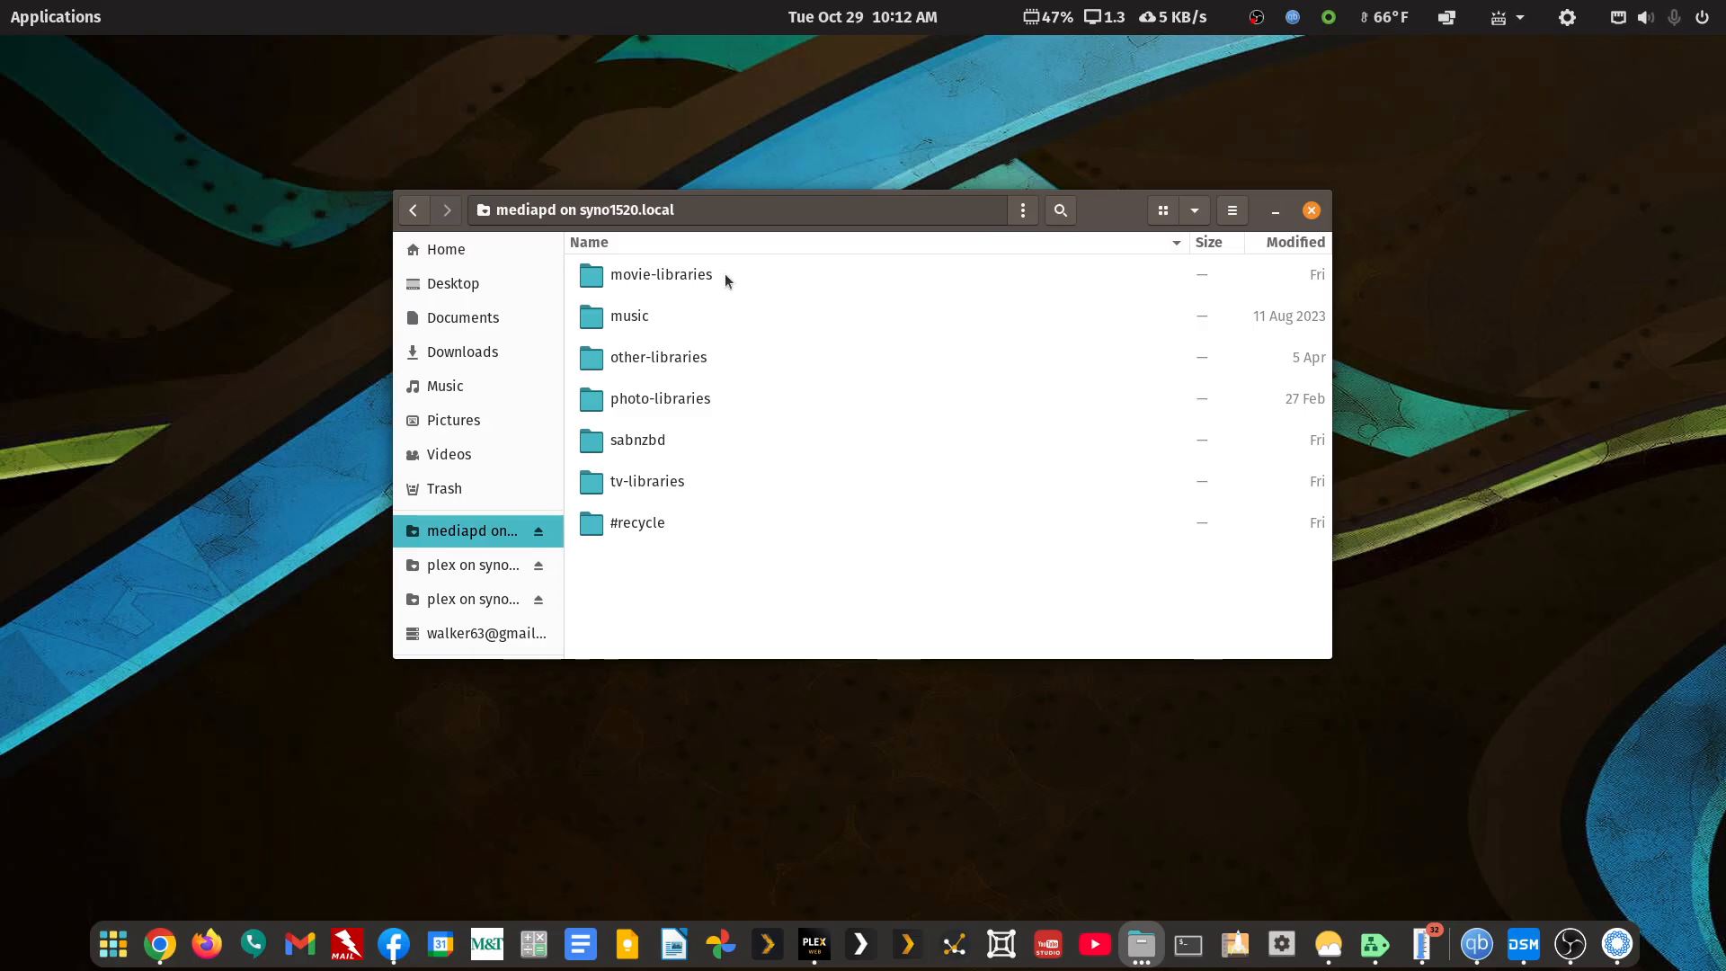
# Browse tv-libraries, movie-libraries and other-libraries, returning to the mediapd root each time
pyautogui.doubleClick(643, 484)
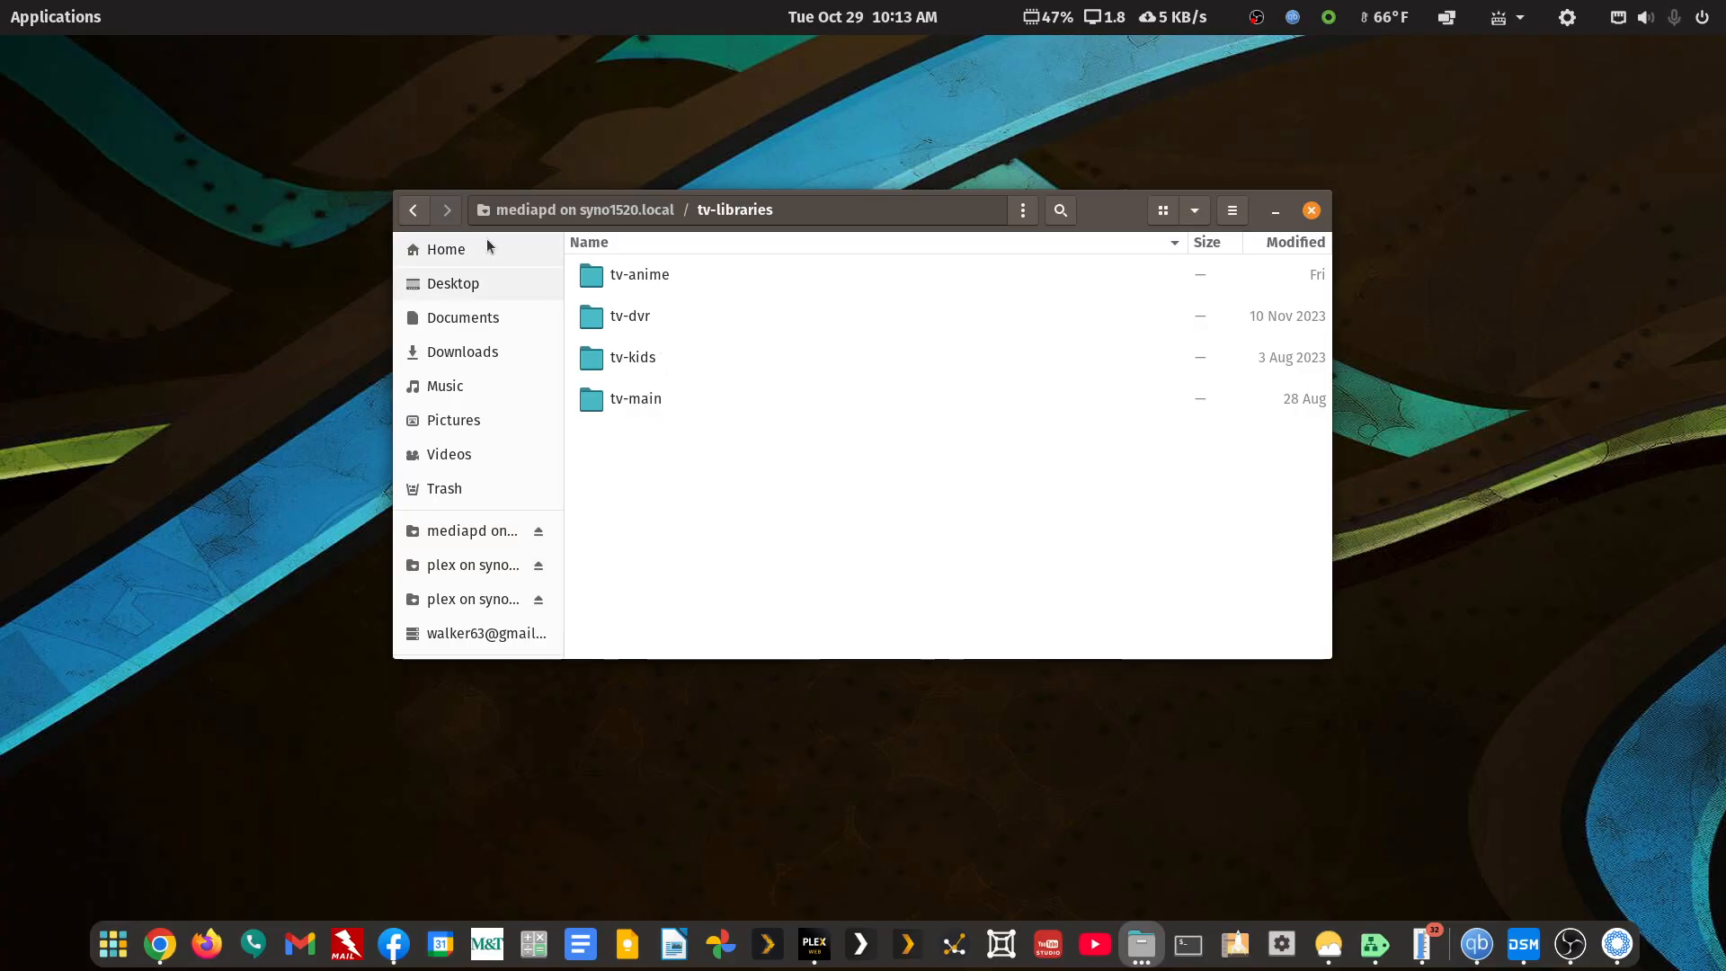
pyautogui.click(416, 210)
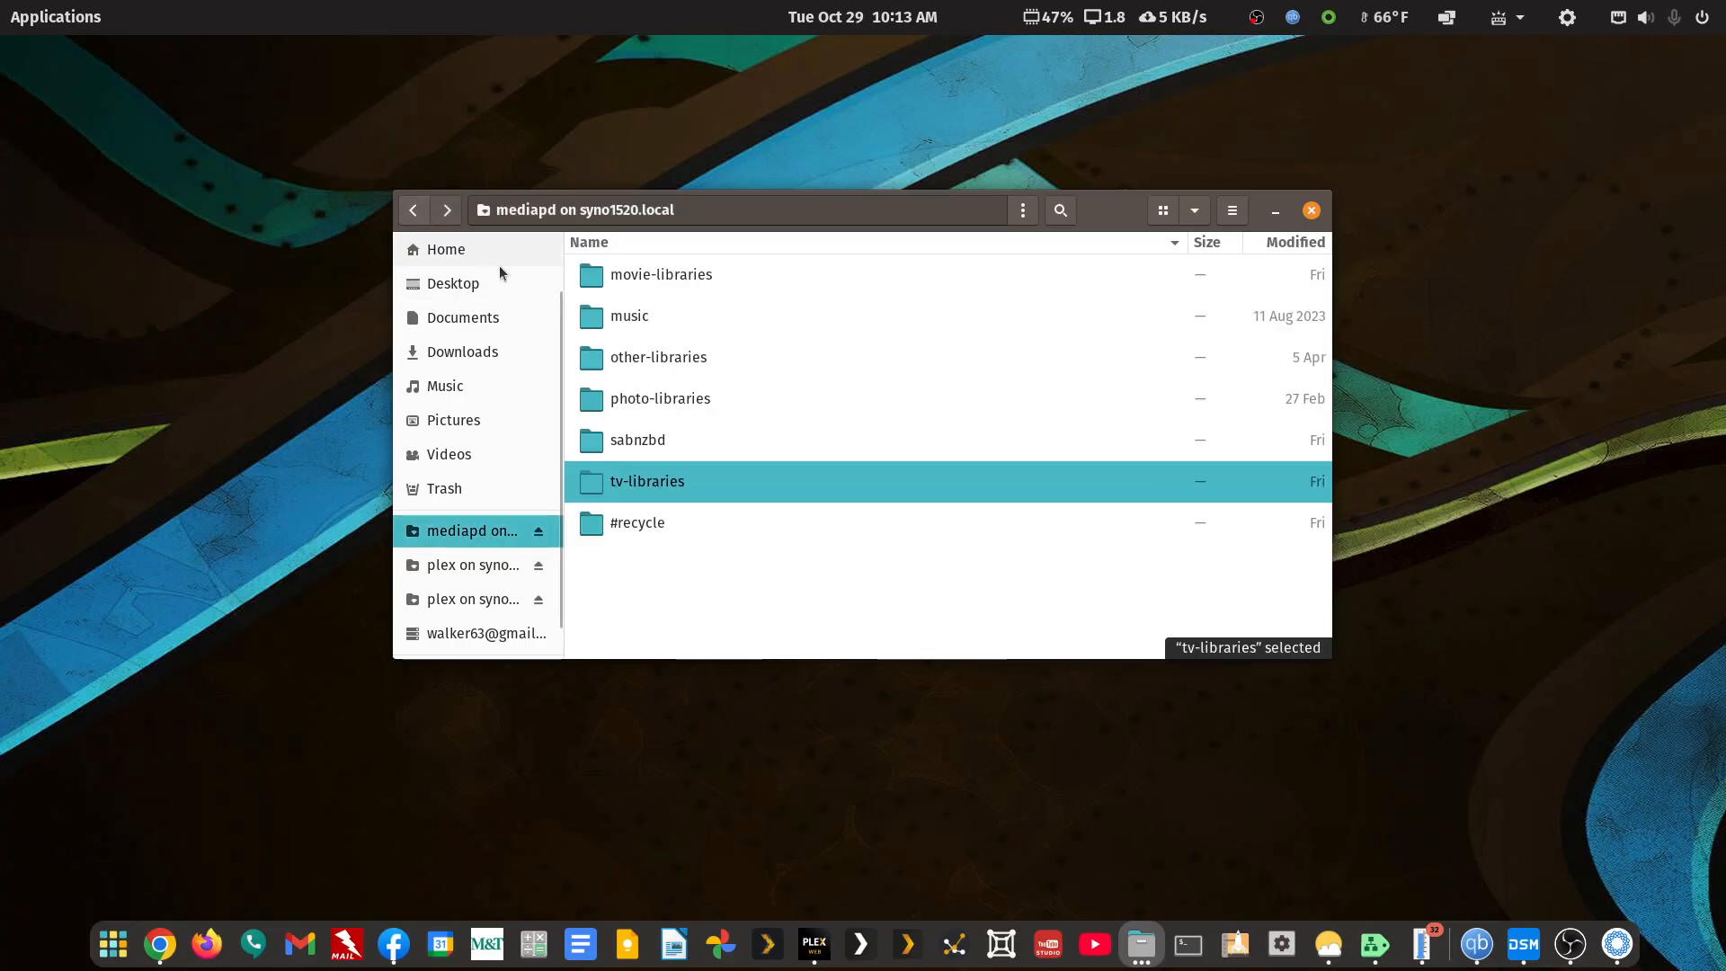
pyautogui.click(625, 275)
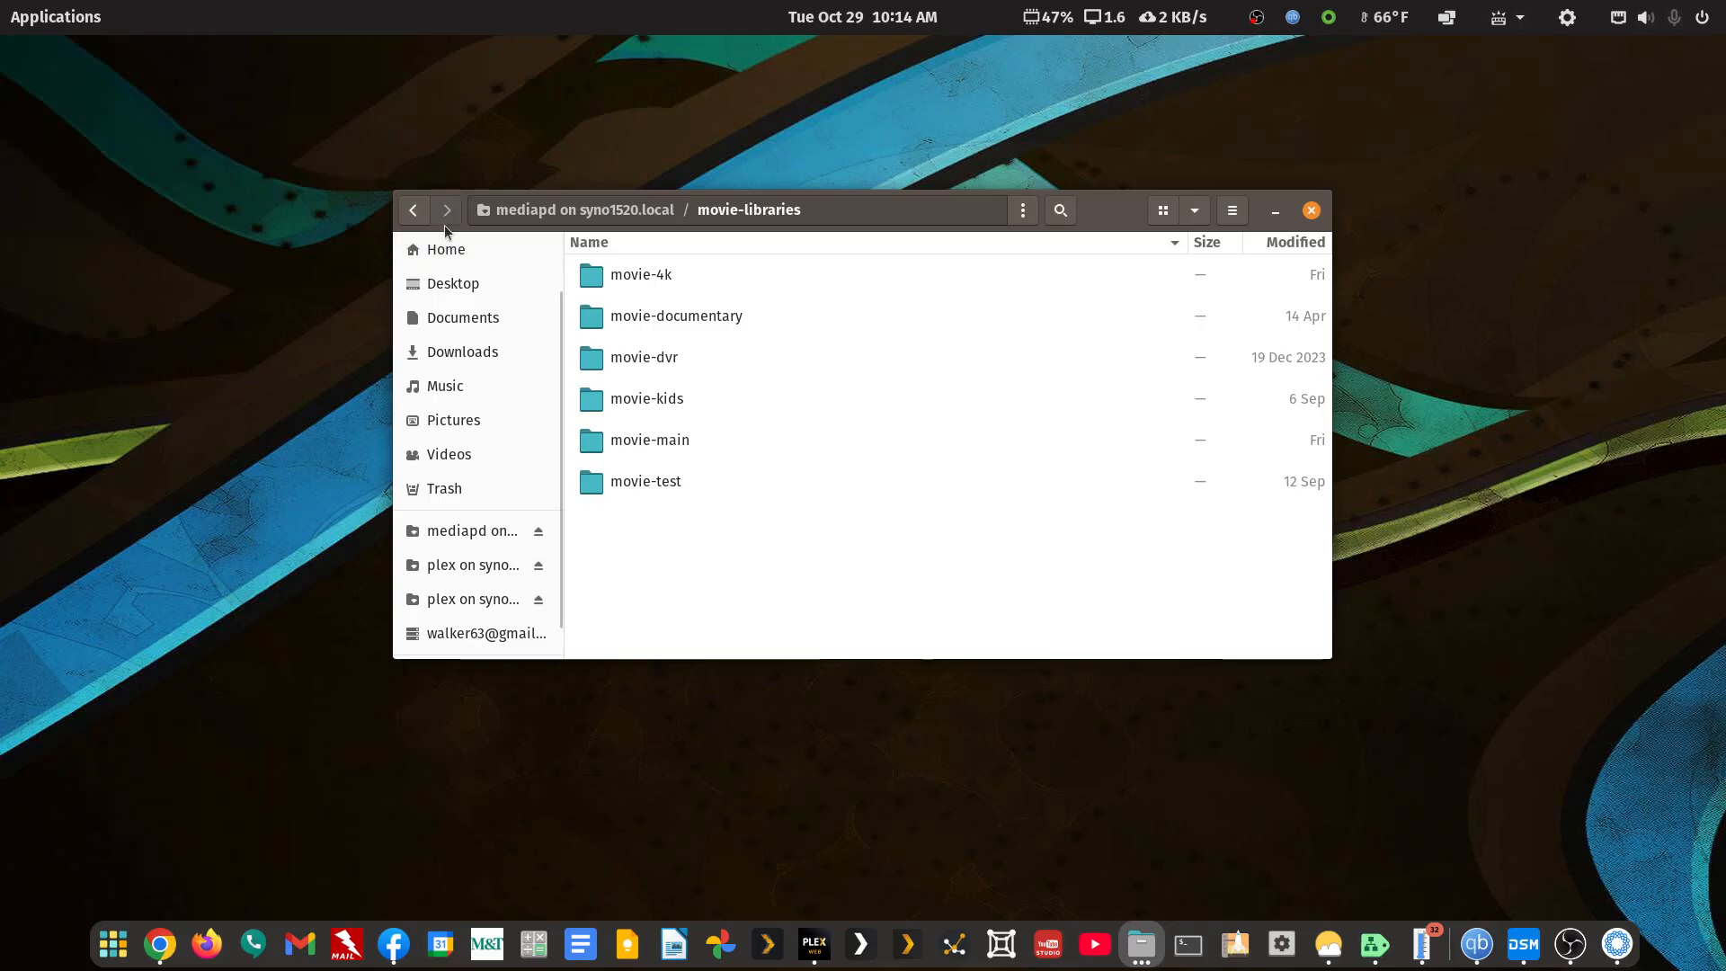
pyautogui.click(413, 214)
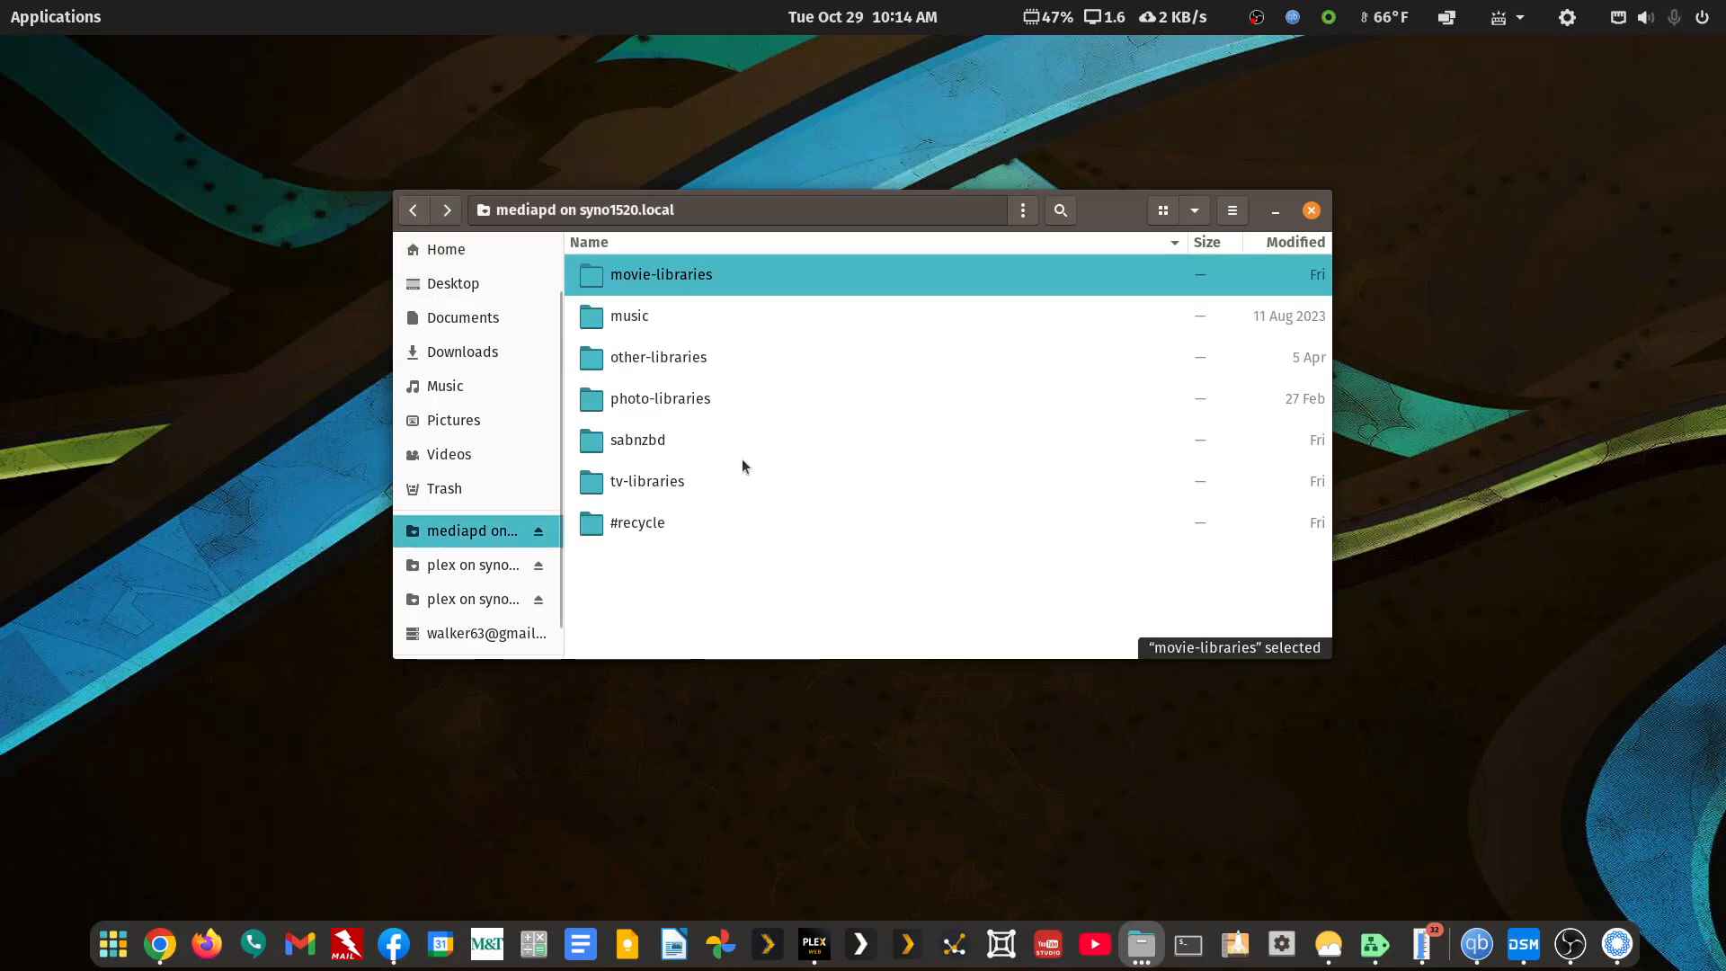
pyautogui.click(659, 365)
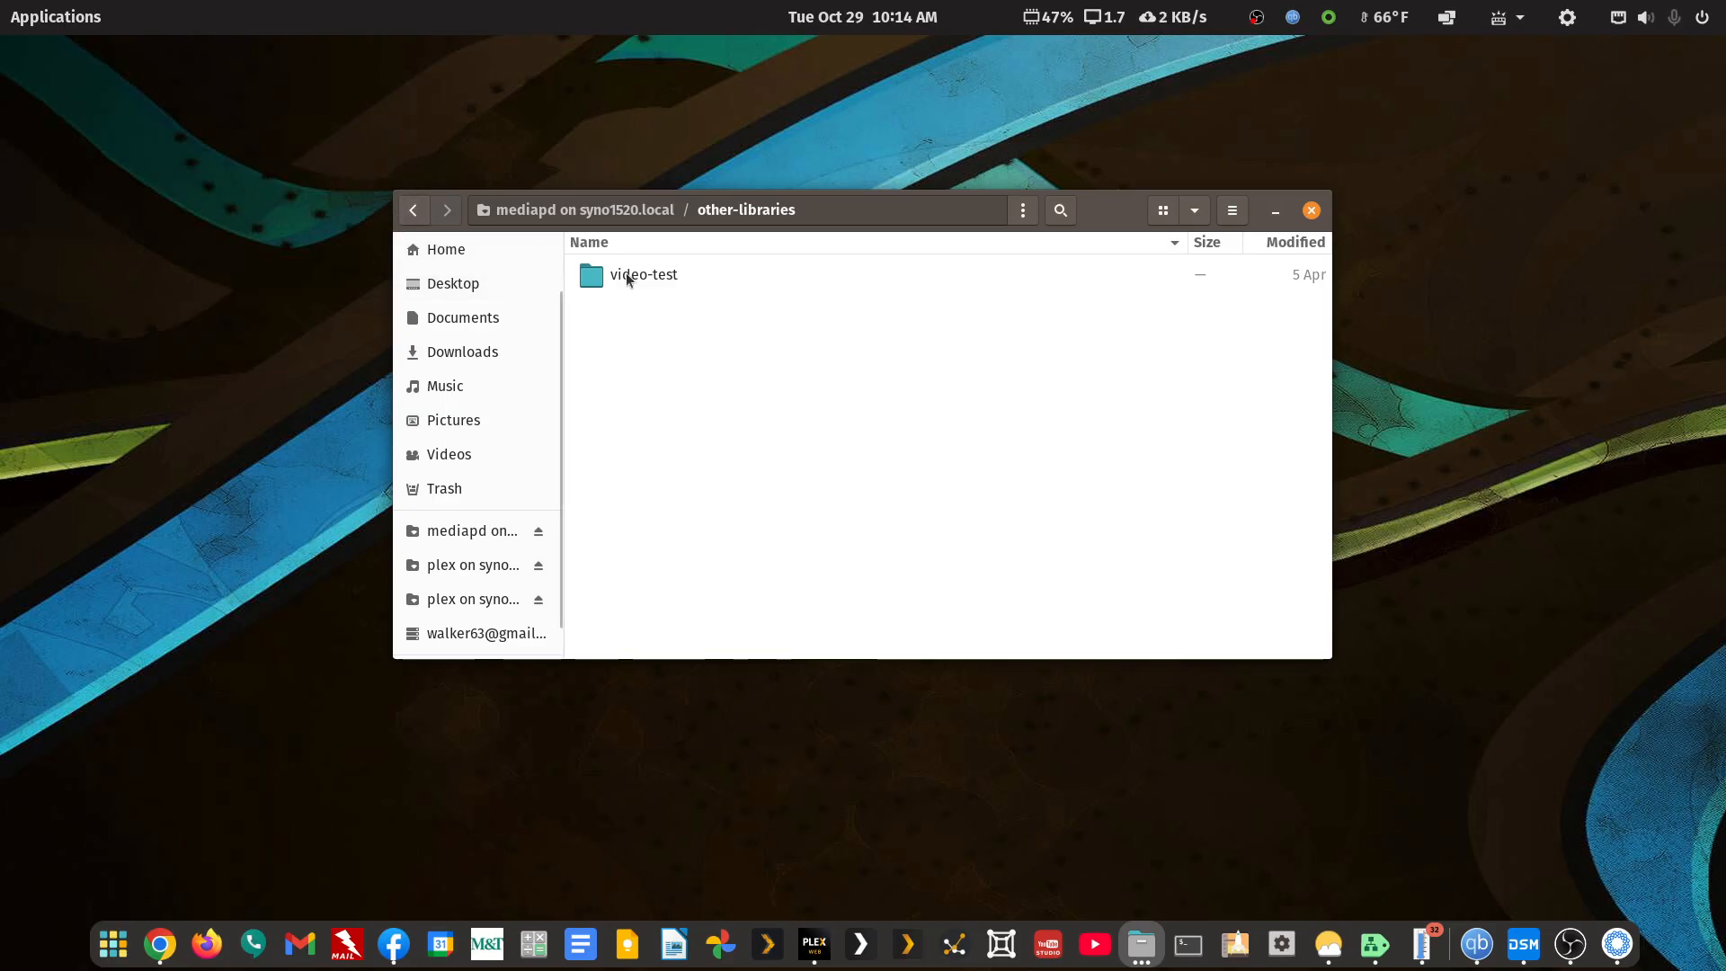
pyautogui.click(415, 212)
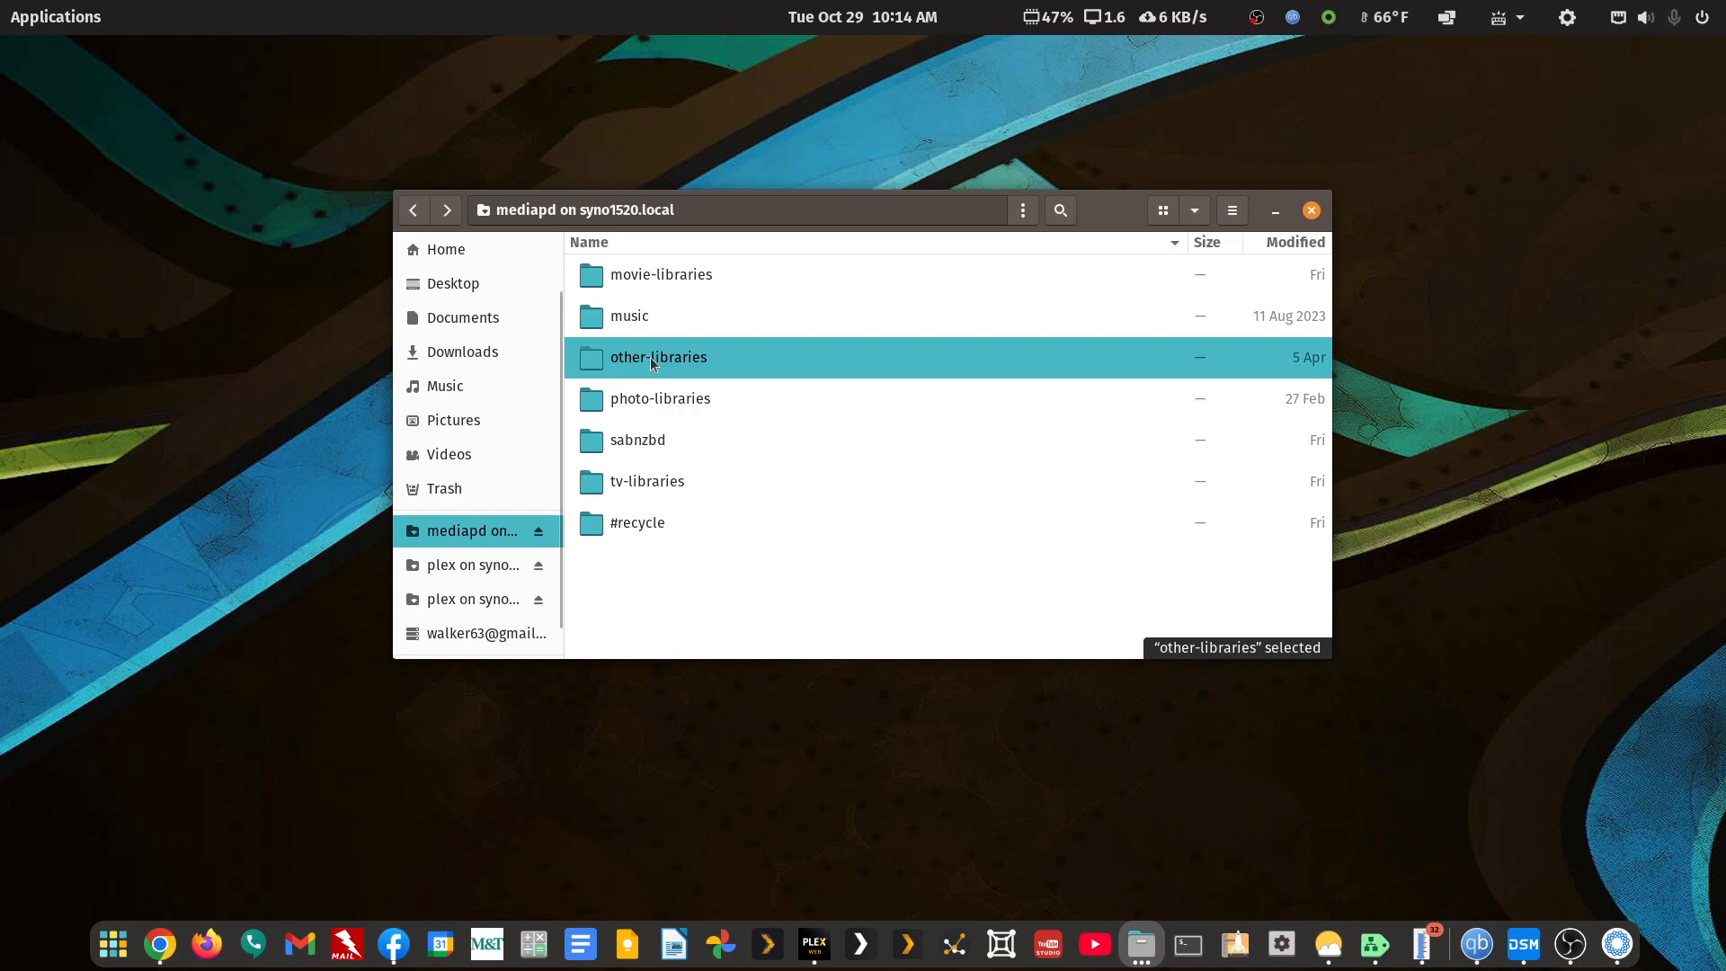
# Open movie-libraries to list its six subfolders, movie-4k through movie-test
pyautogui.doubleClick(660, 278)
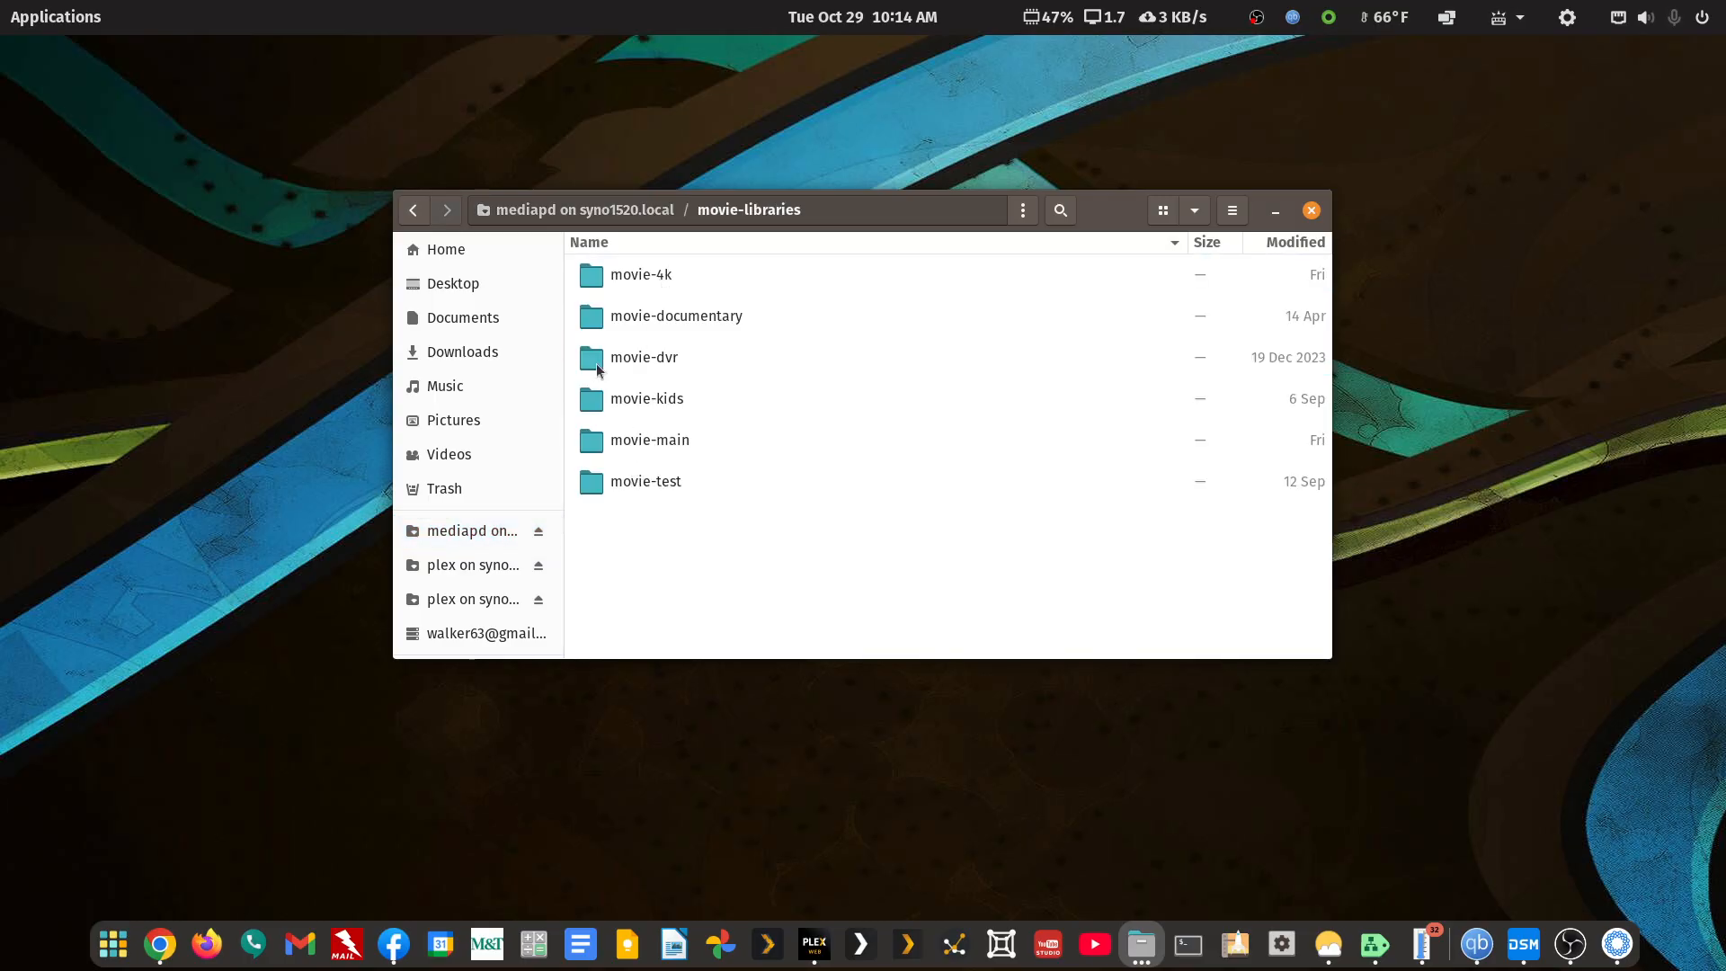
pyautogui.click(415, 211)
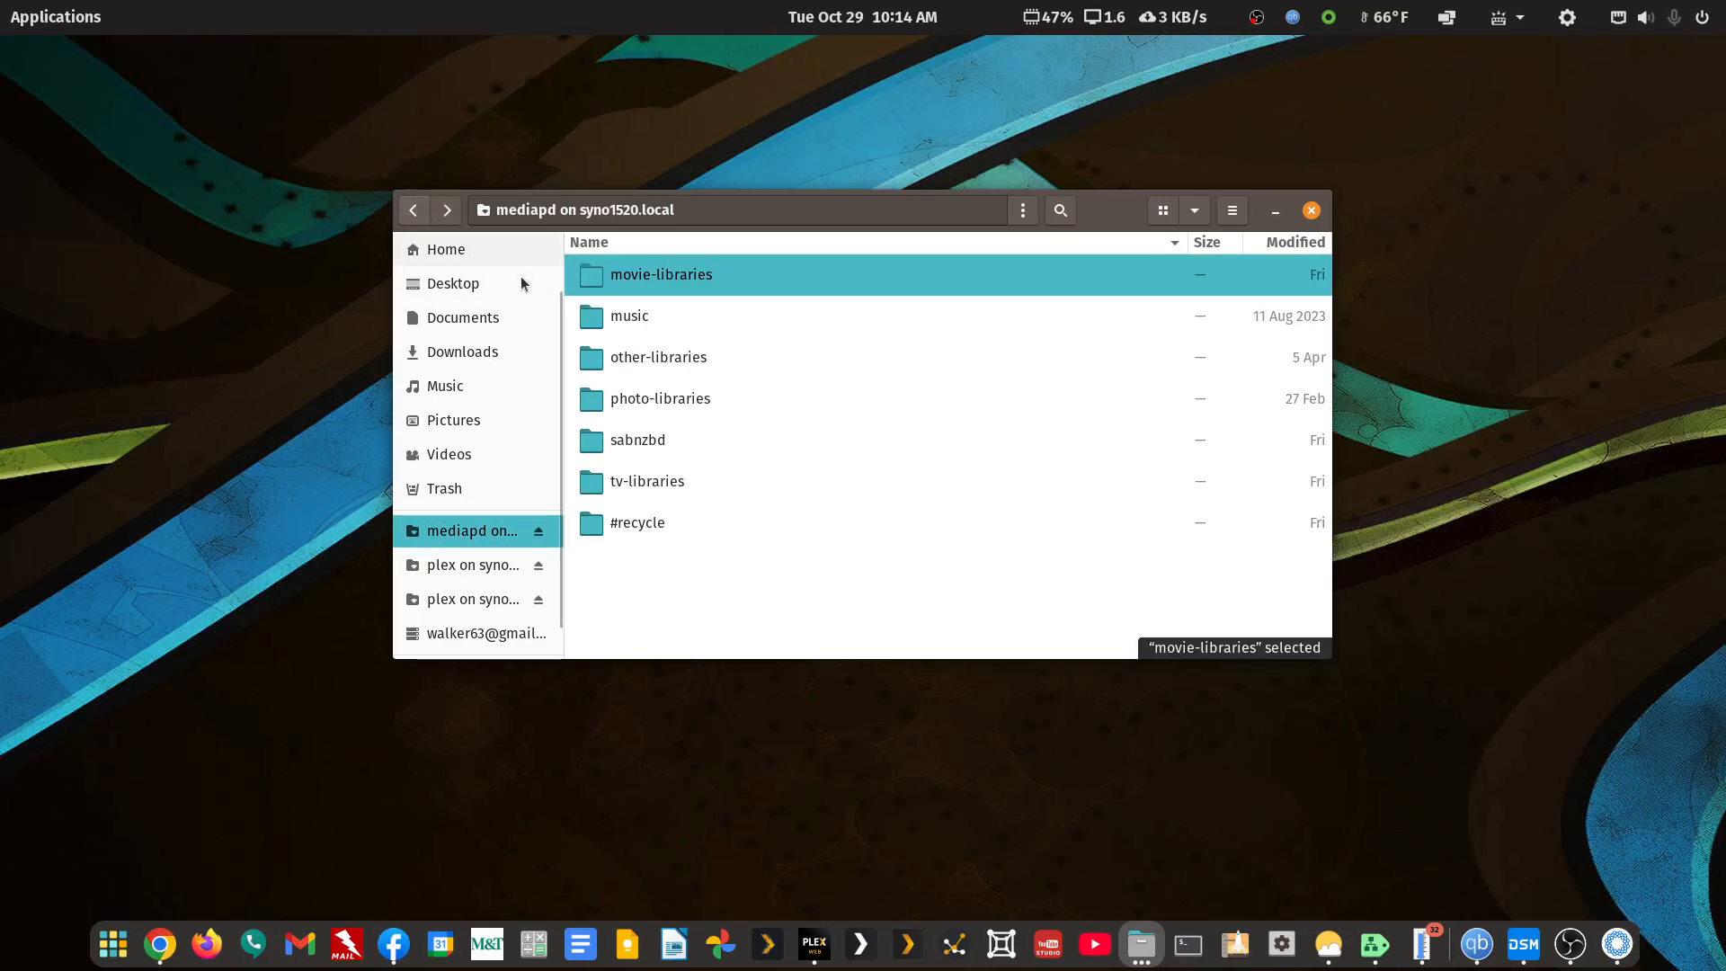
pyautogui.doubleClick(670, 274)
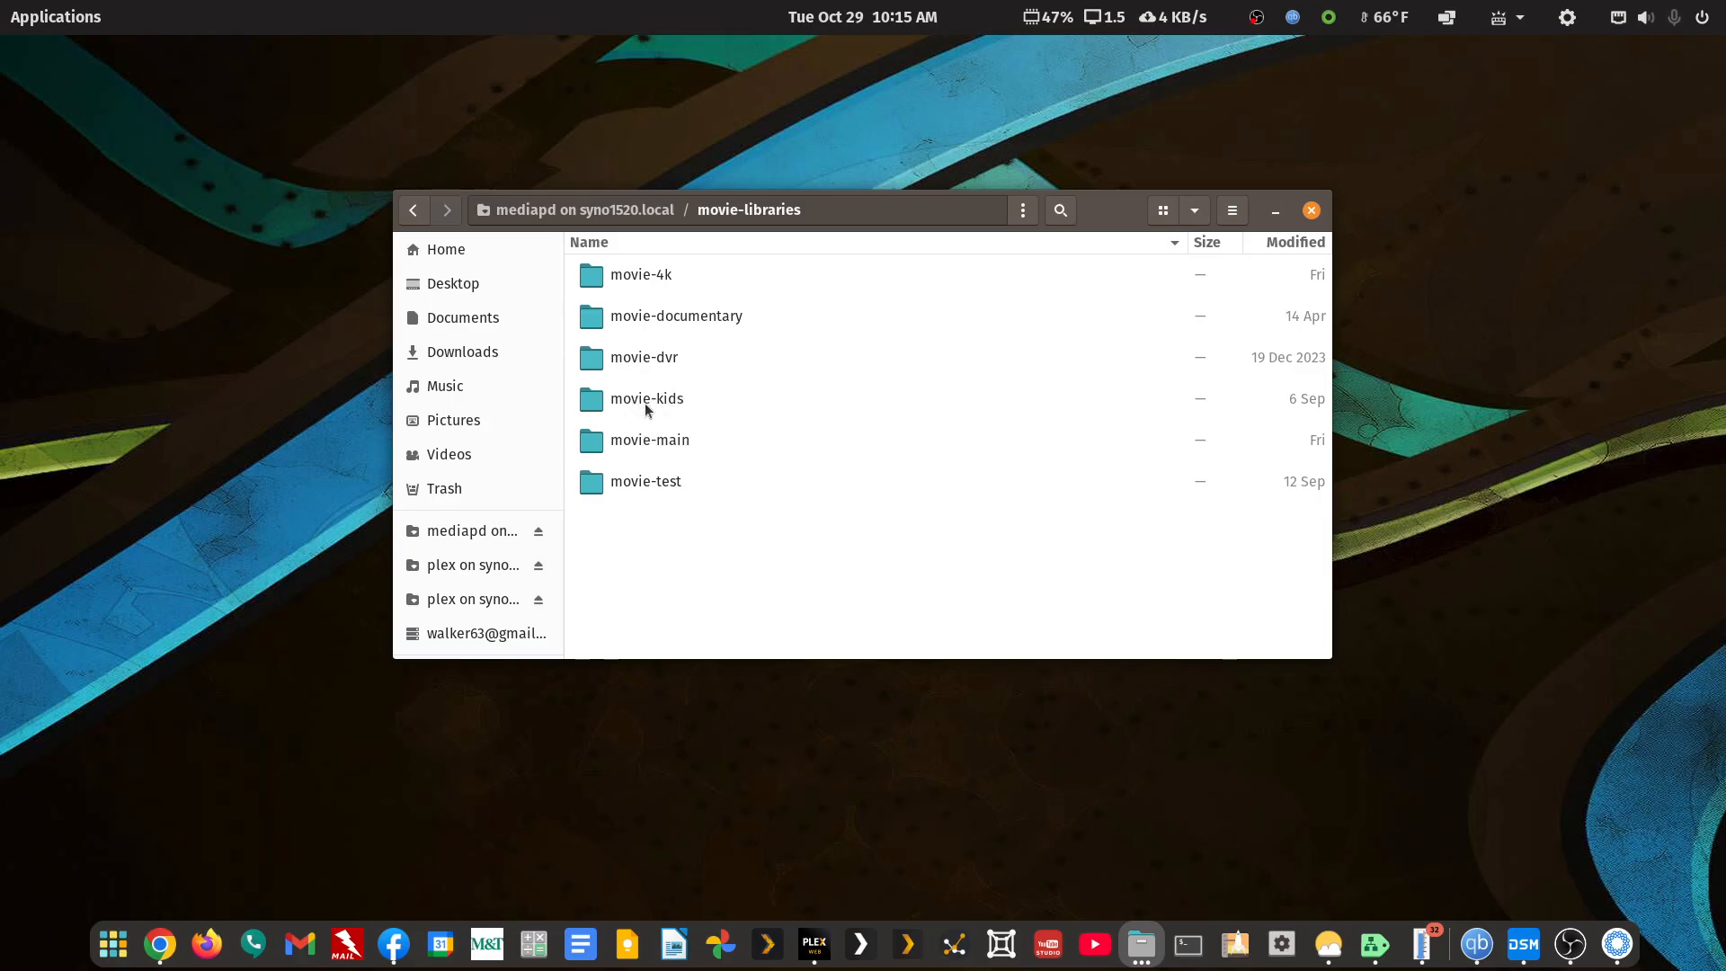
pyautogui.click(417, 212)
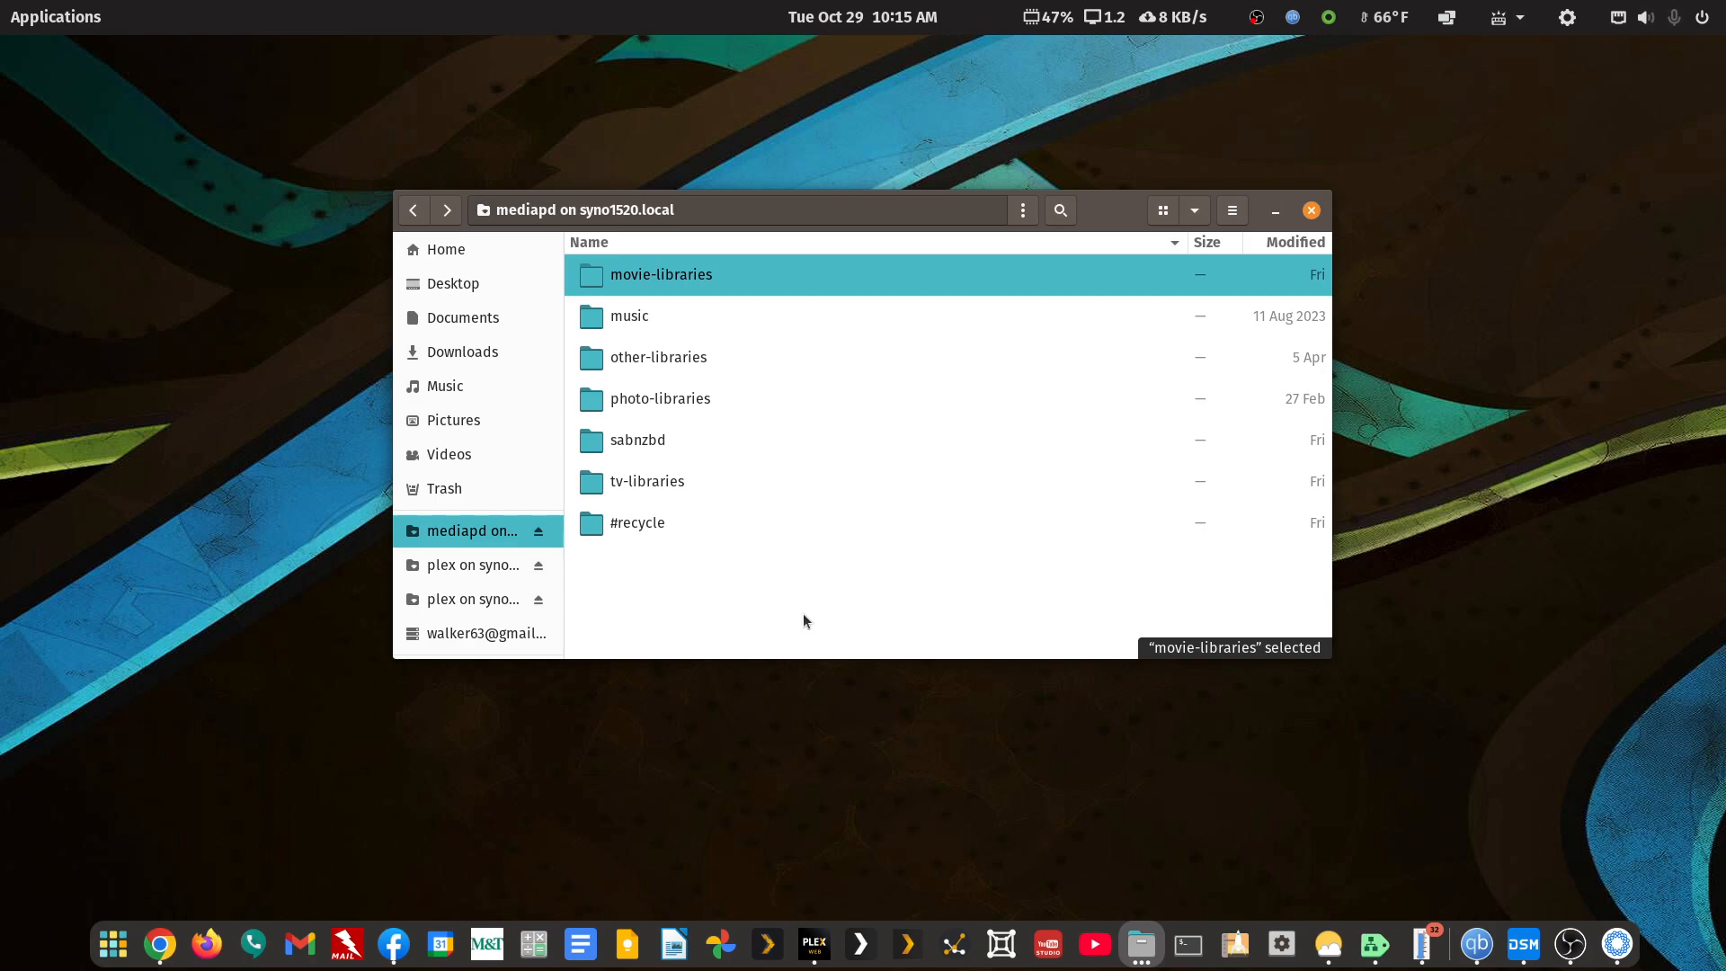
pyautogui.doubleClick(673, 275)
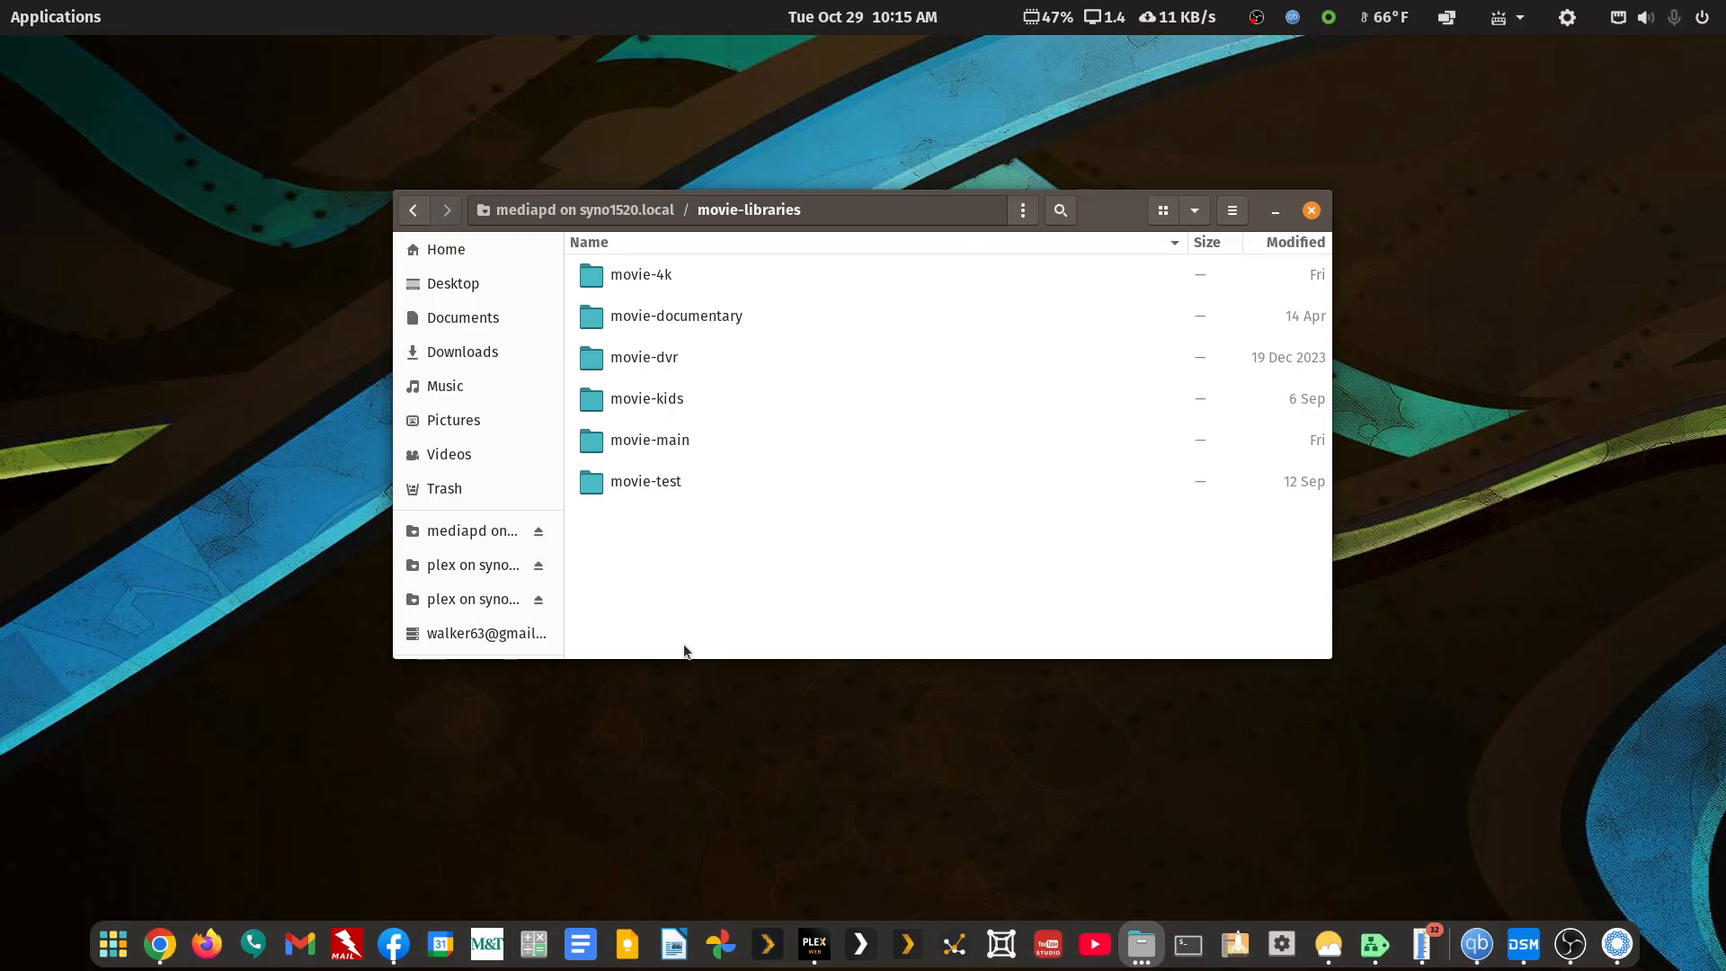
# Open movie-main, then the Lady Frankenstein (1971) {tmdb-3122} folder holding its 2.1 GB .mkv
pyautogui.doubleClick(669, 443)
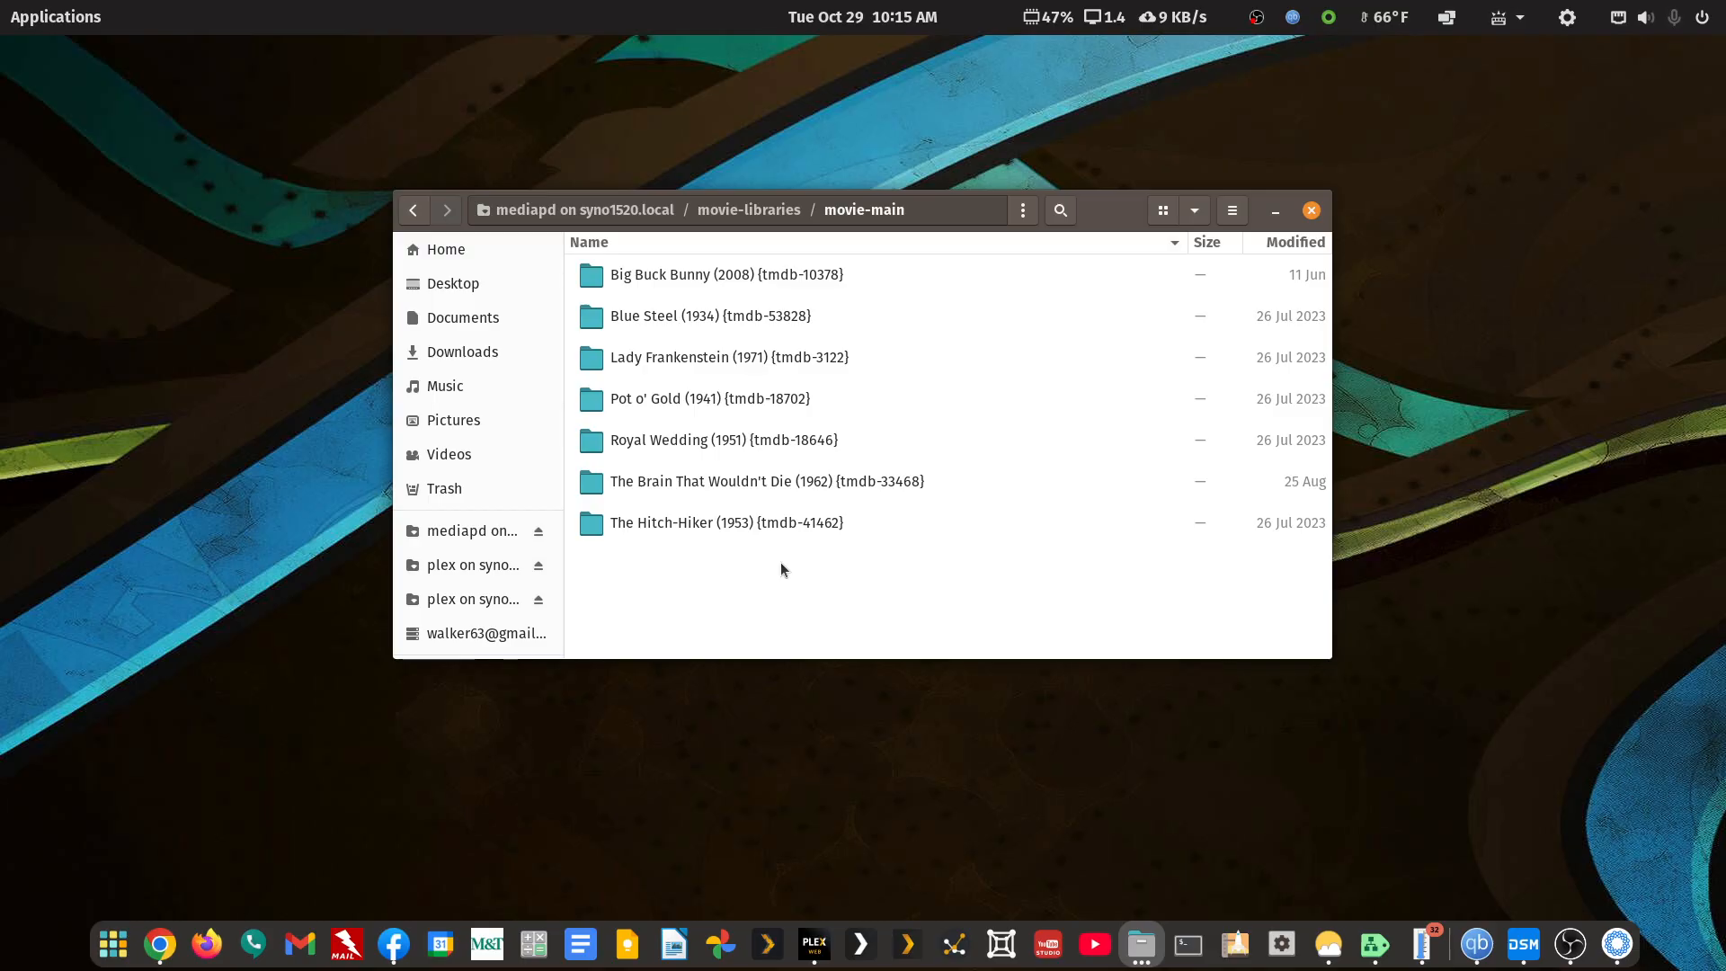
pyautogui.click(743, 356)
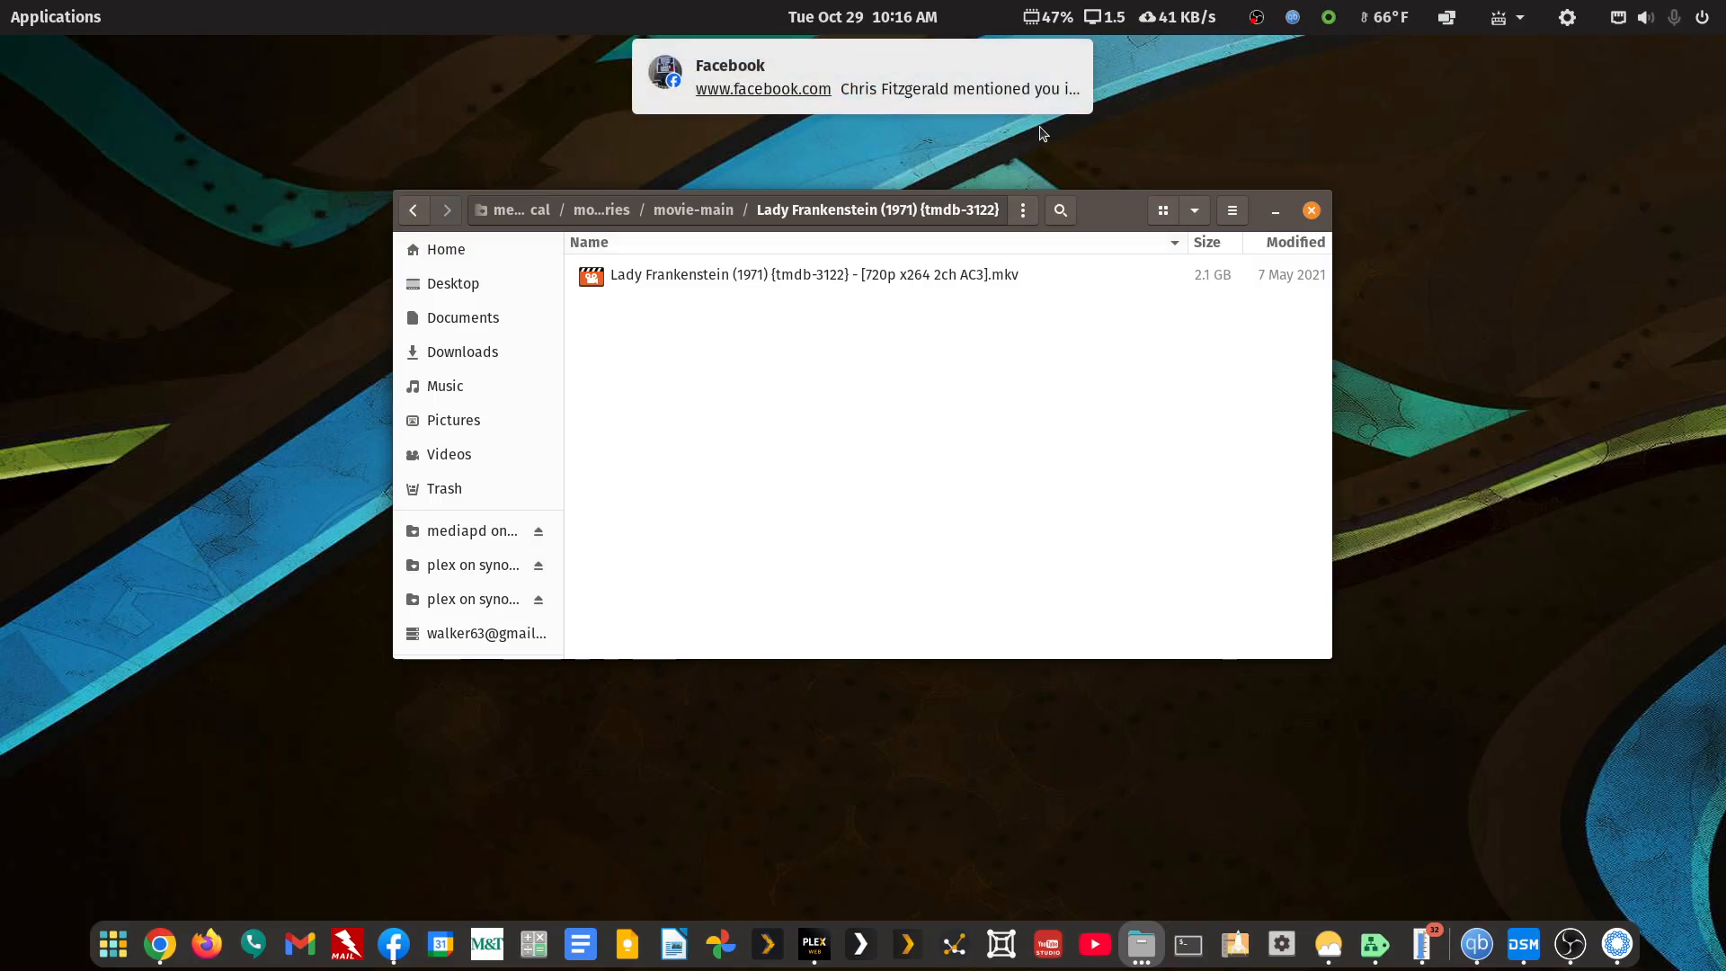
# Close the Facebook notification and go back to the movie-main folder
pyautogui.click(1071, 61)
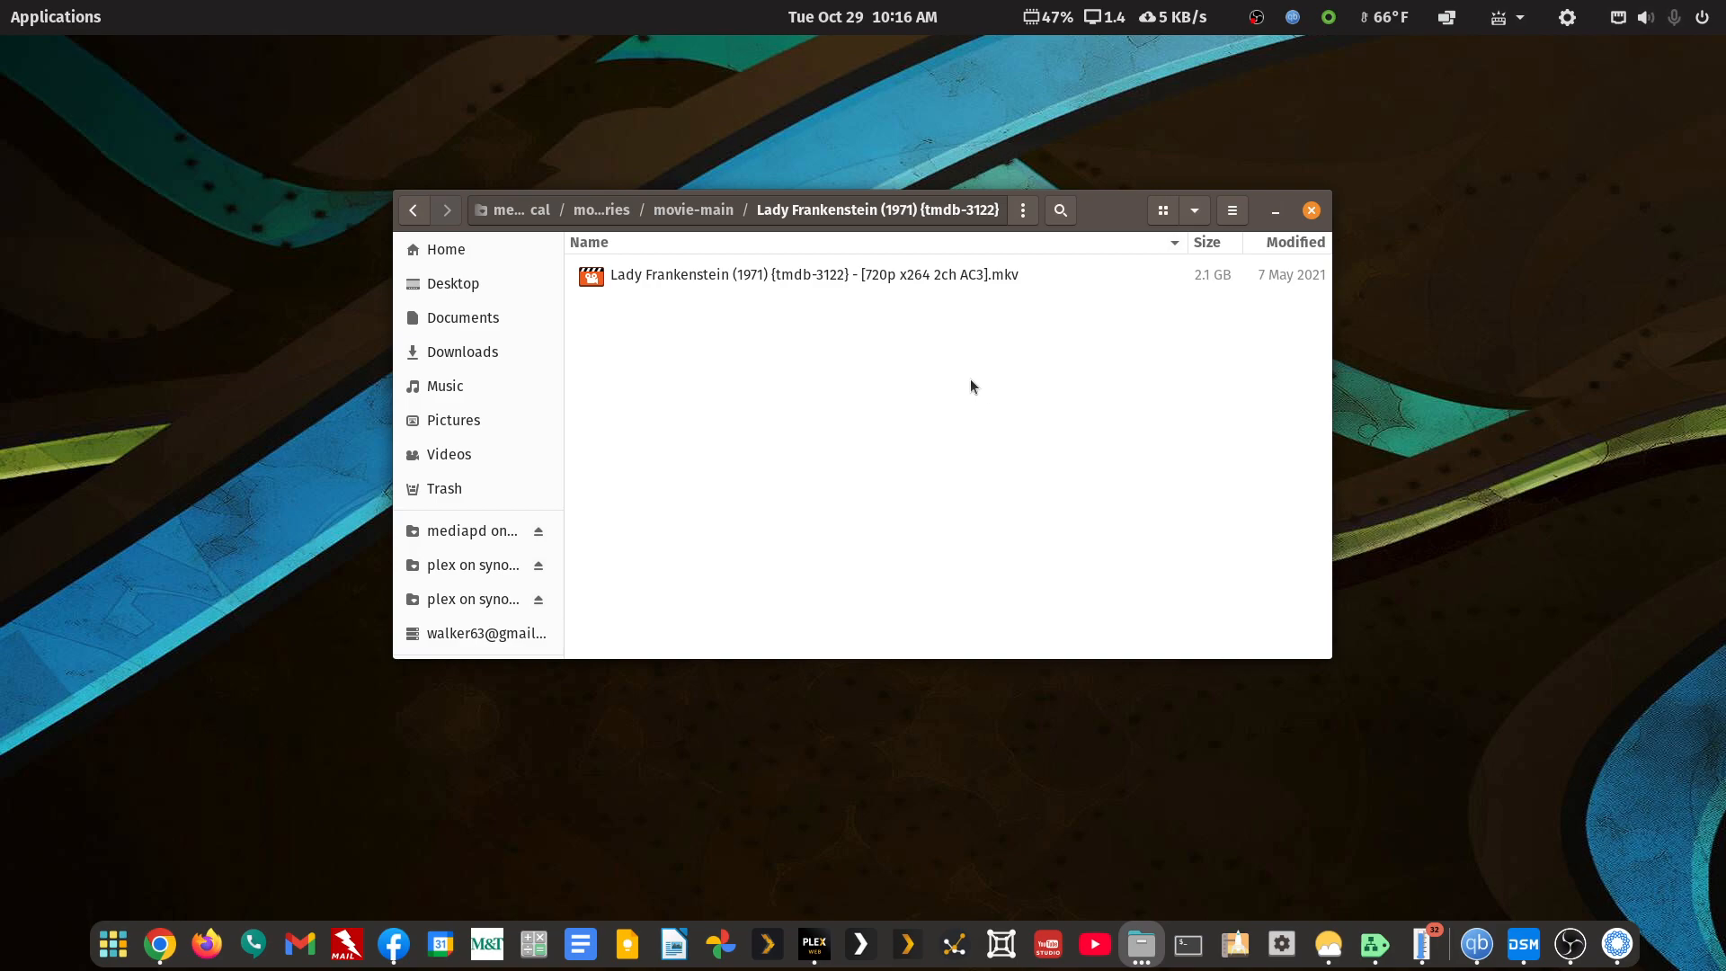
pyautogui.click(412, 213)
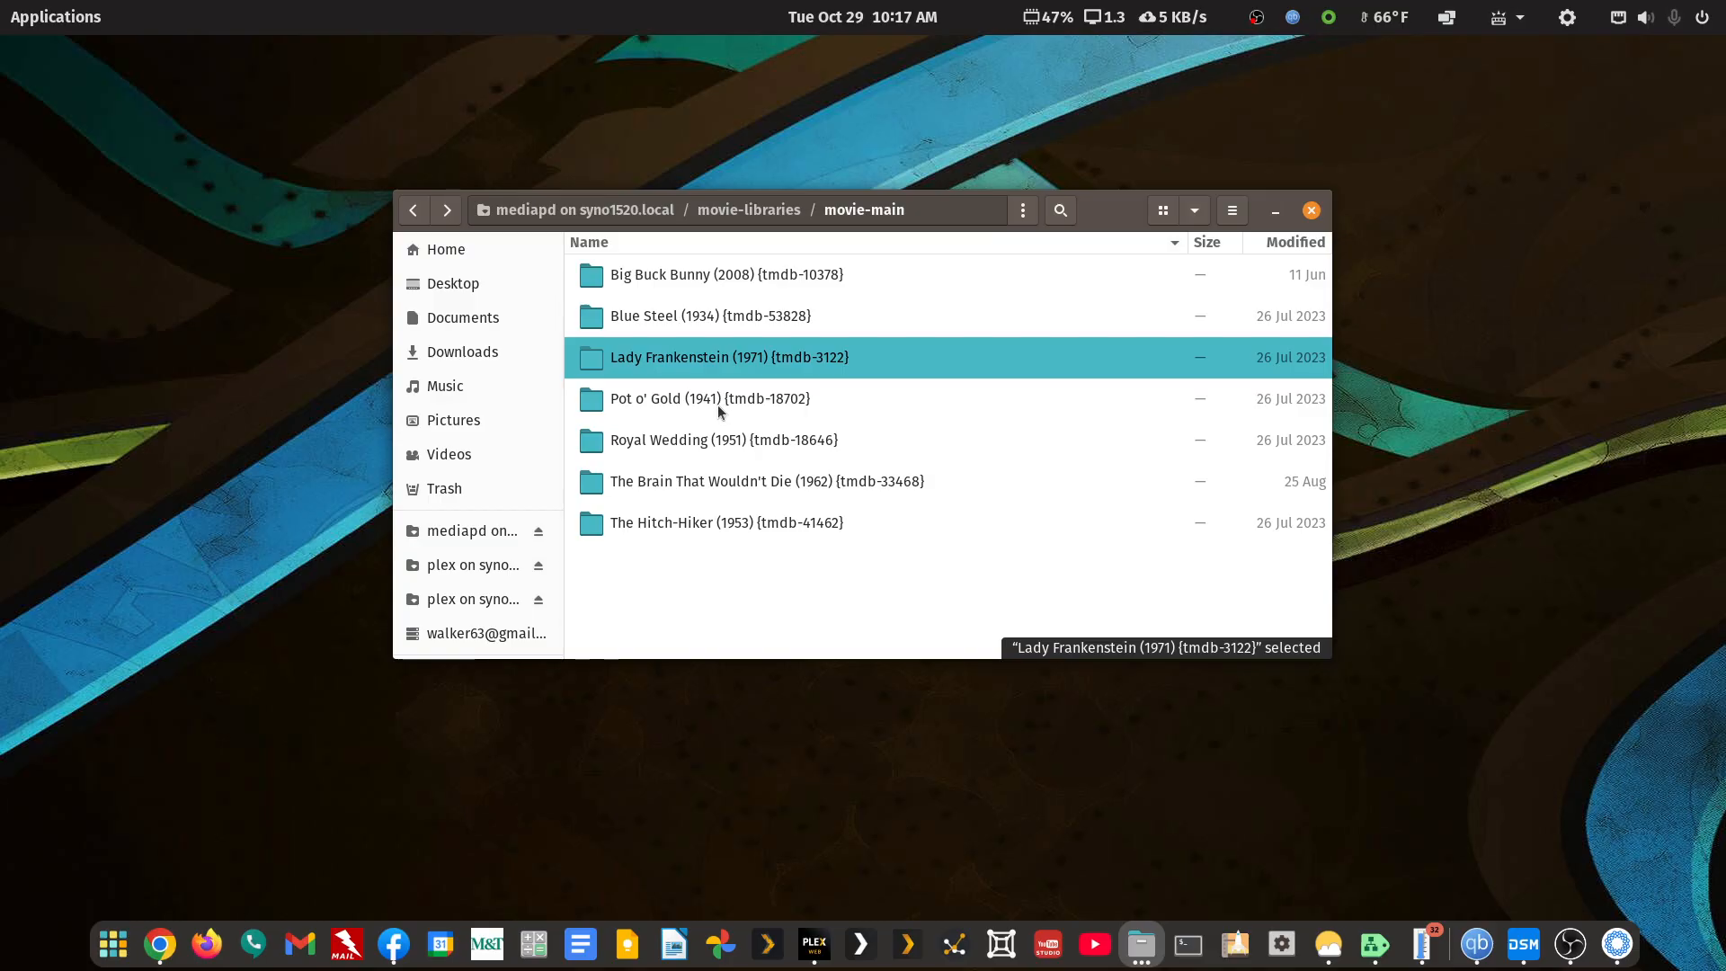
# Open the movie-main folder from movie-libraries in FileBot through Open With Other Application
pyautogui.click(413, 214)
pyautogui.doubleClick(650, 447)
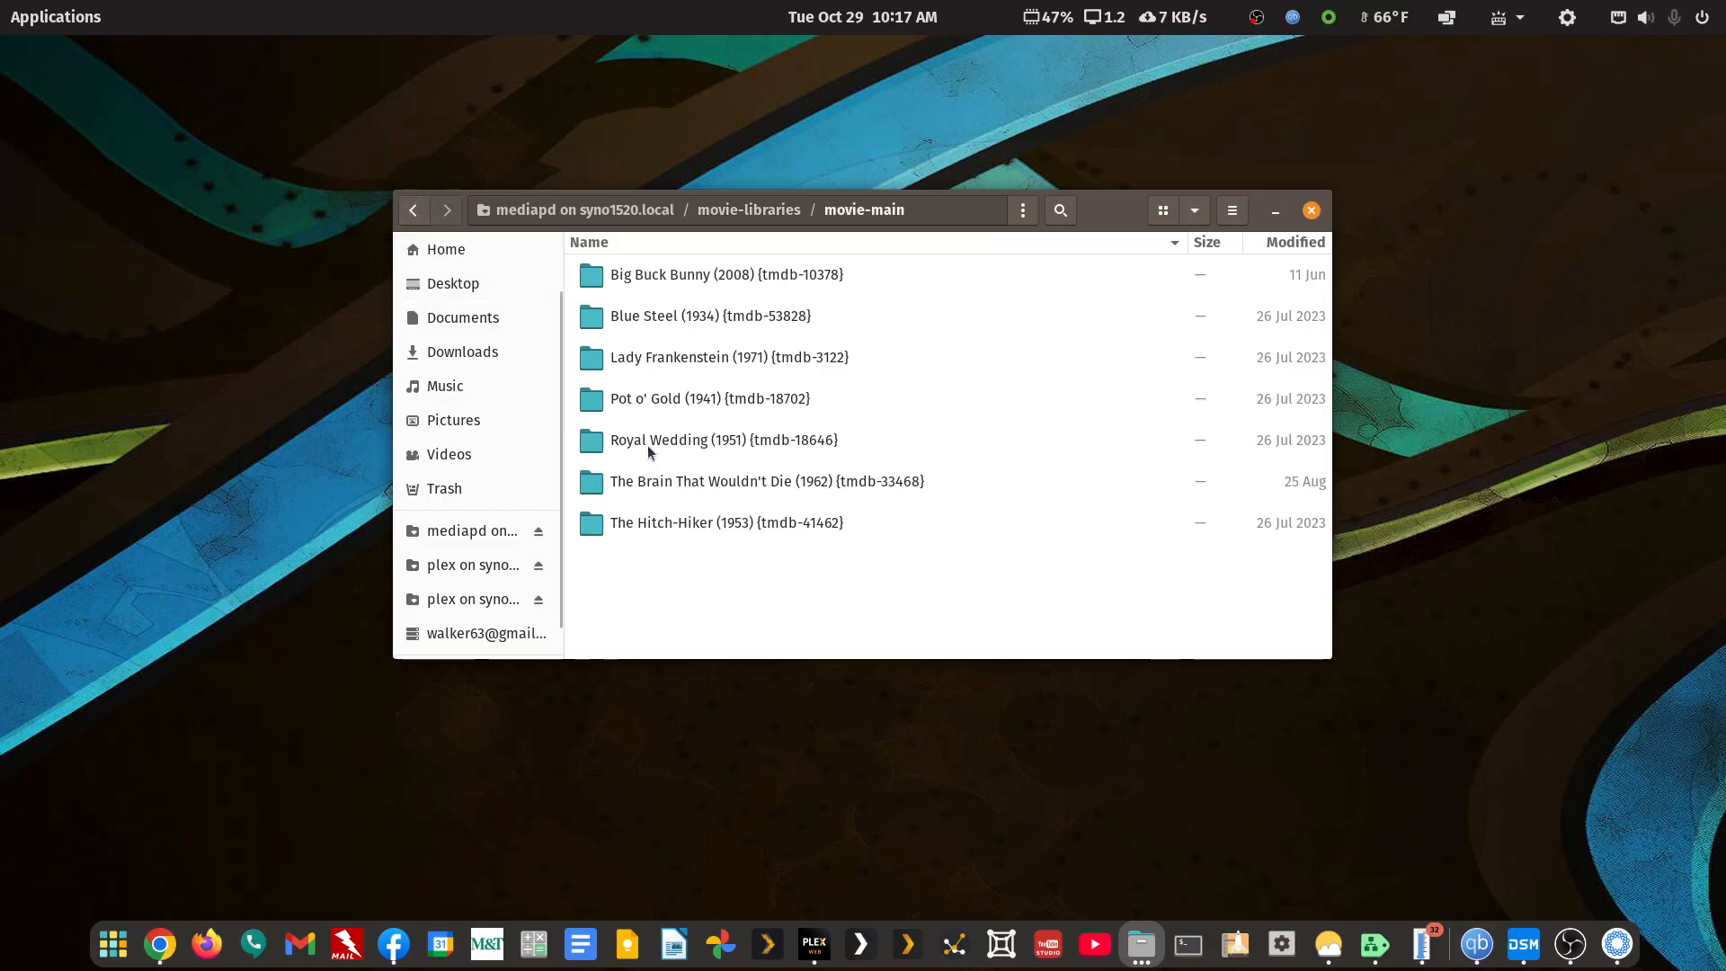
pyautogui.click(413, 214)
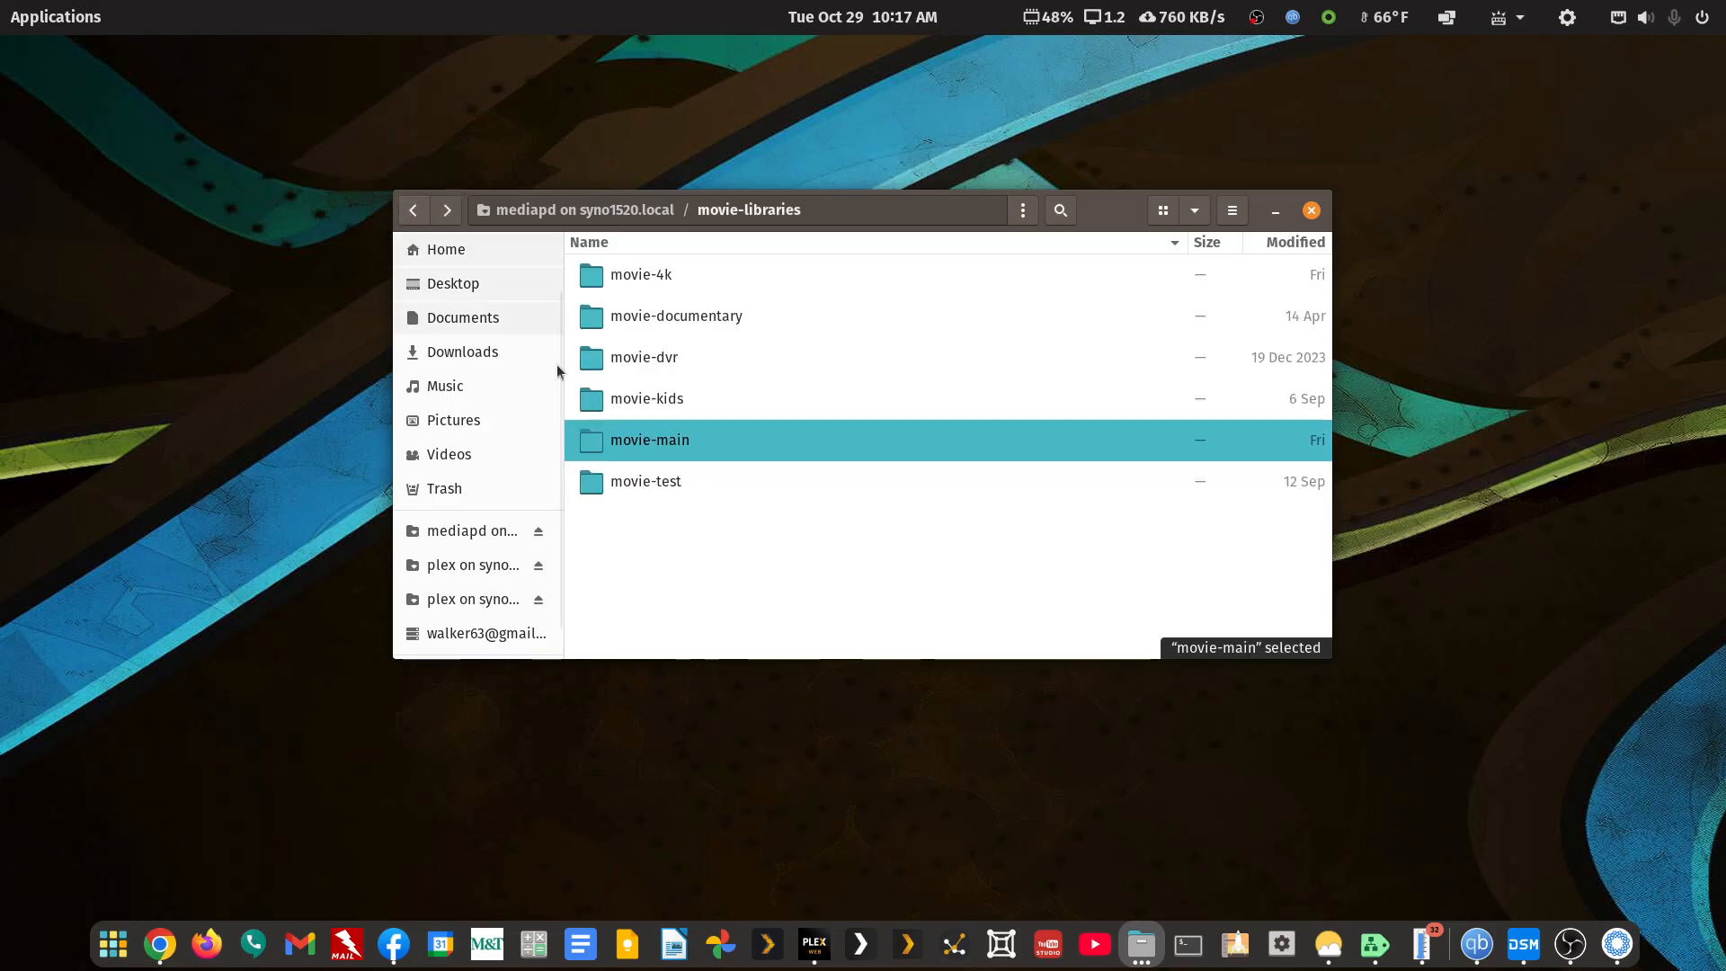
pyautogui.rightClick(632, 449)
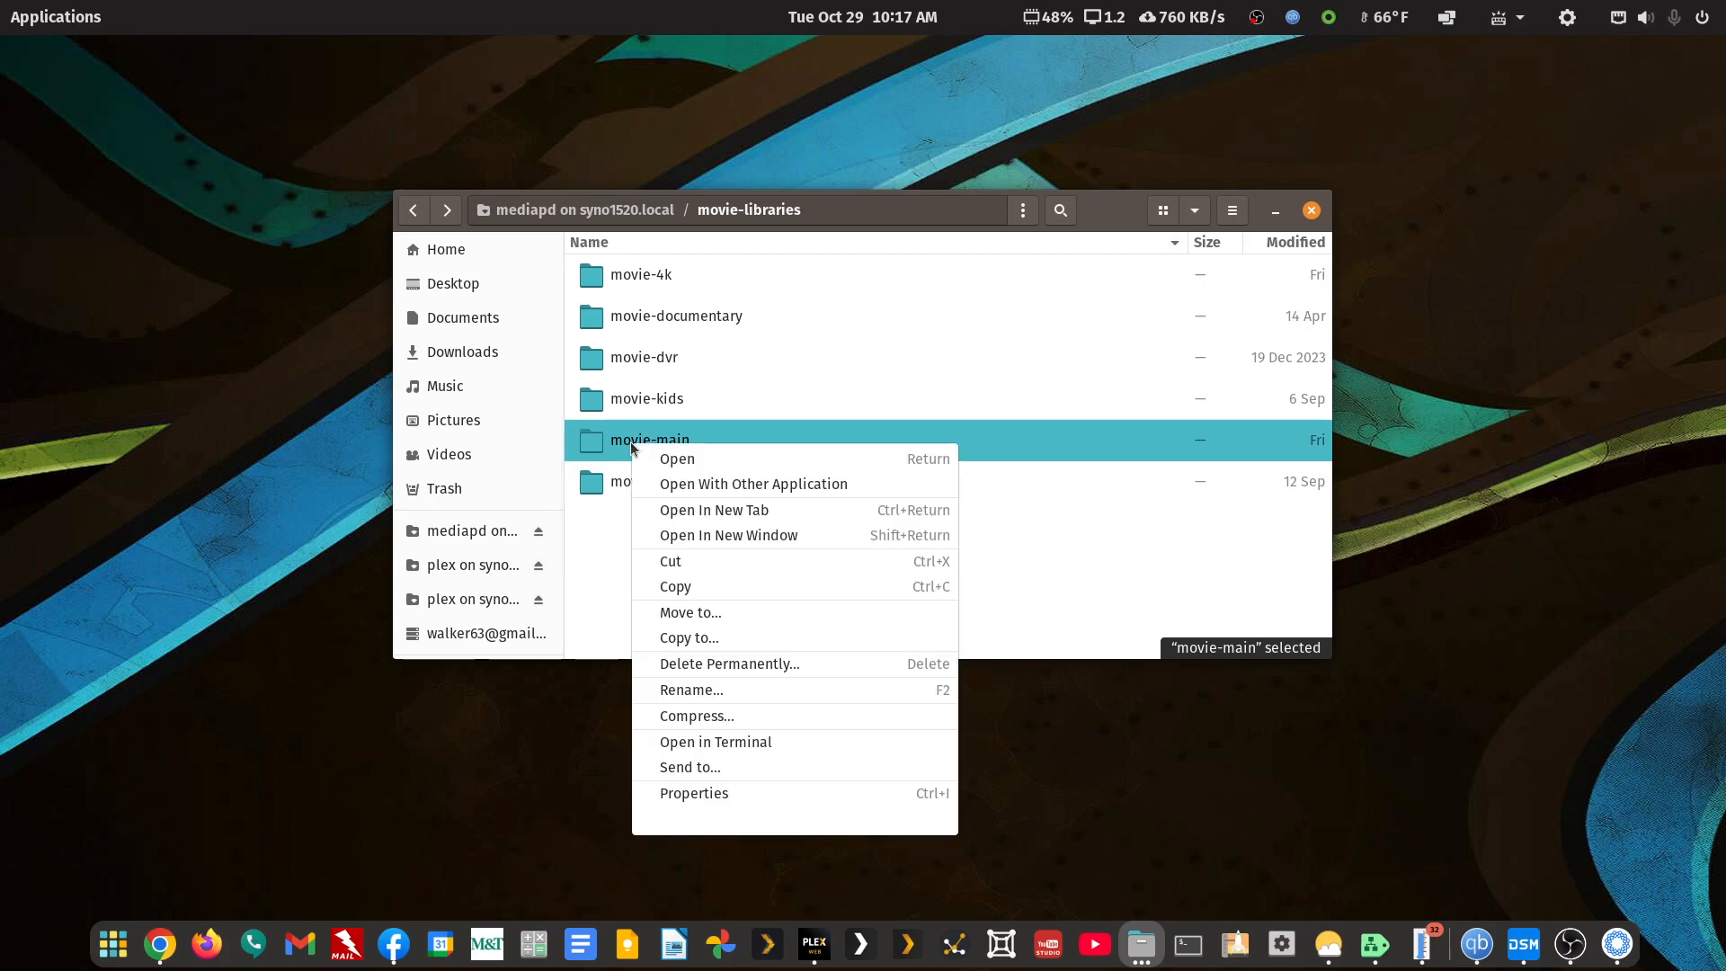
pyautogui.click(670, 484)
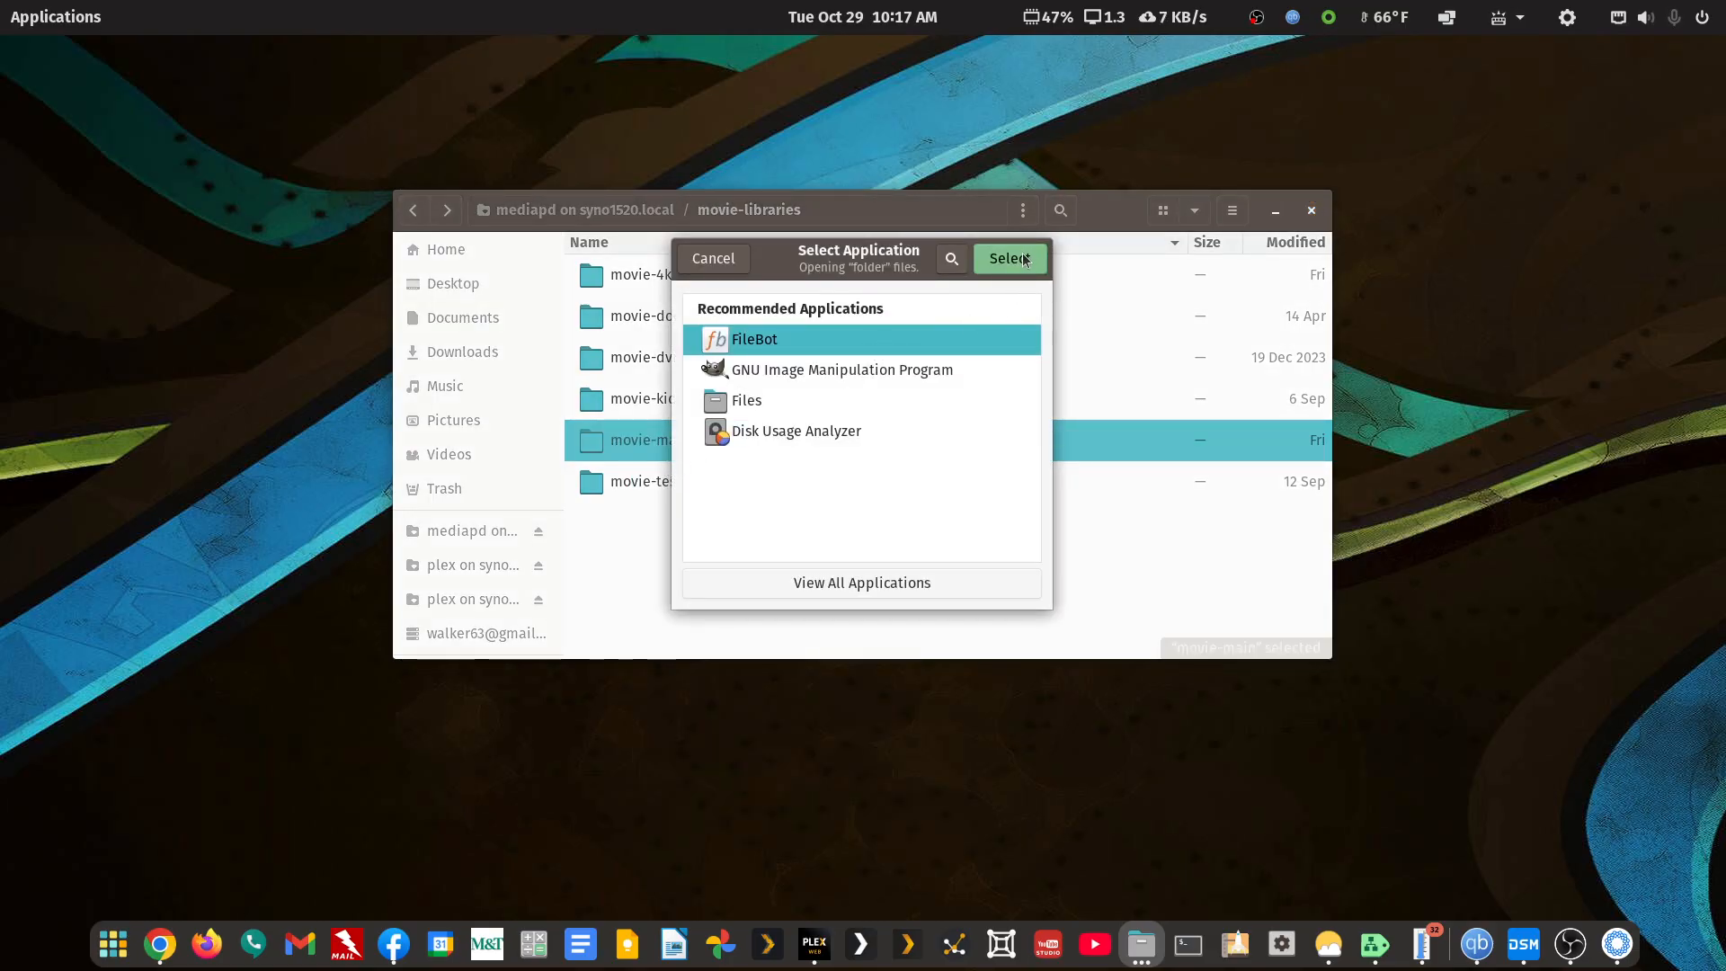
pyautogui.click(1025, 258)
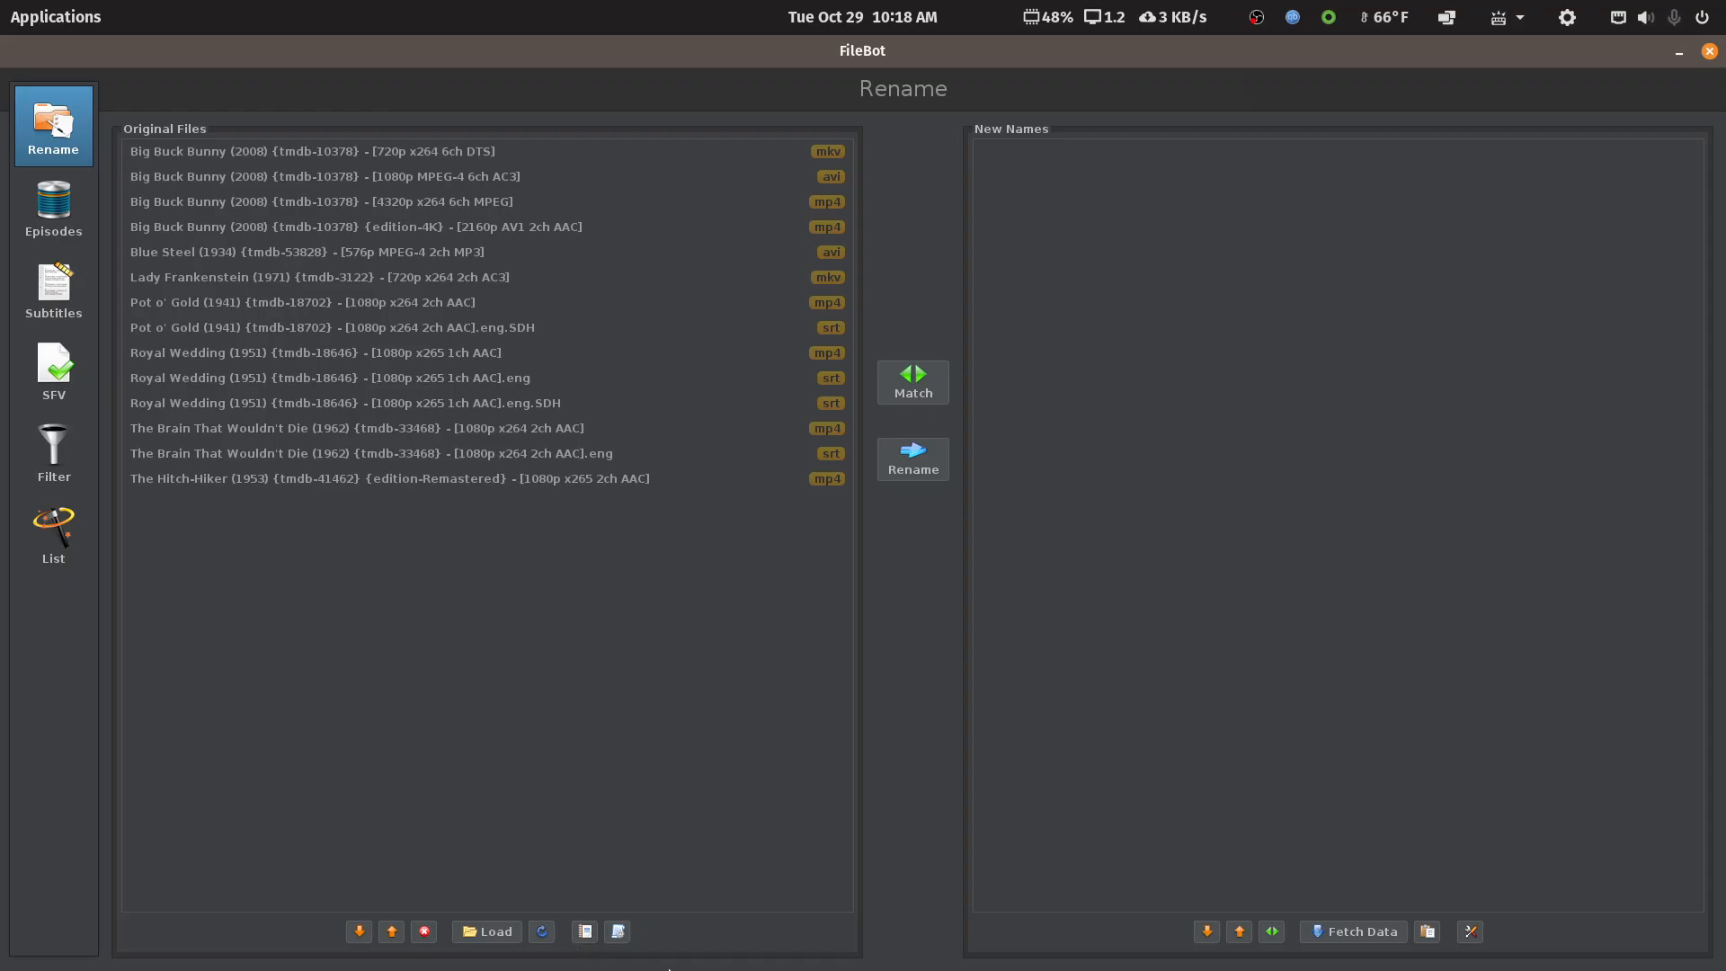
# Apply the Organize Movies for Plex preset so all 15 files get Media/Movies paths
pyautogui.click(618, 932)
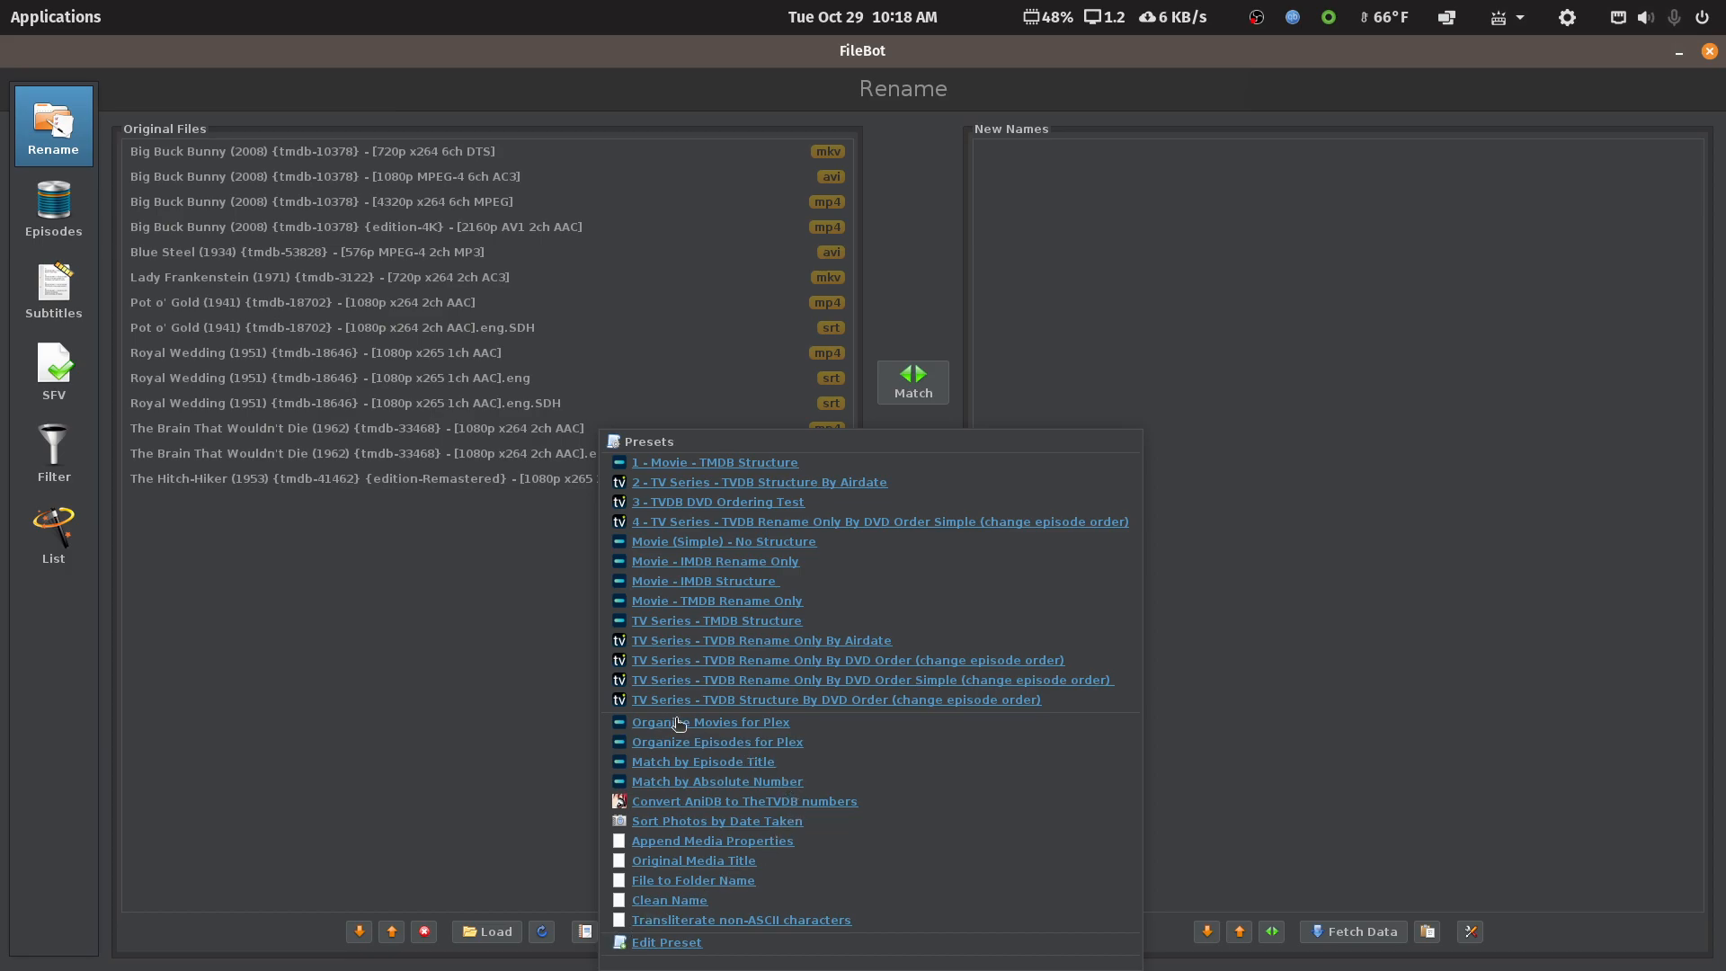
pyautogui.click(726, 724)
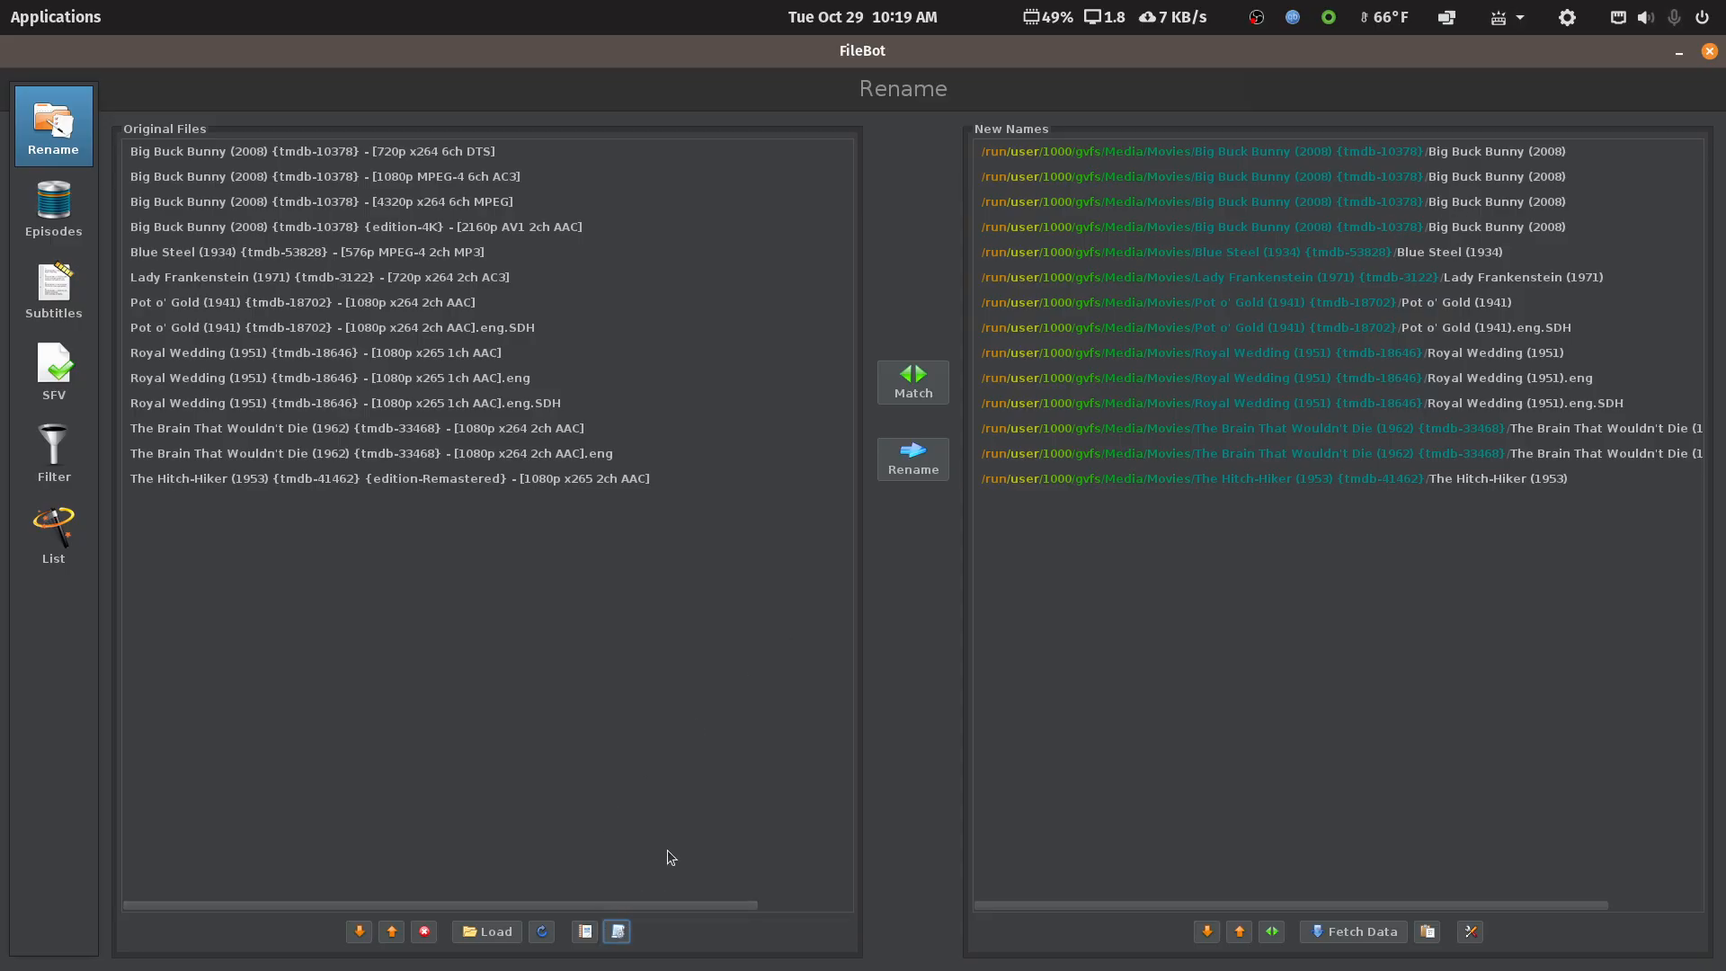
# Delete the 3 - TVDB DVD Ordering Test preset in the Preset Editor
pyautogui.click(620, 935)
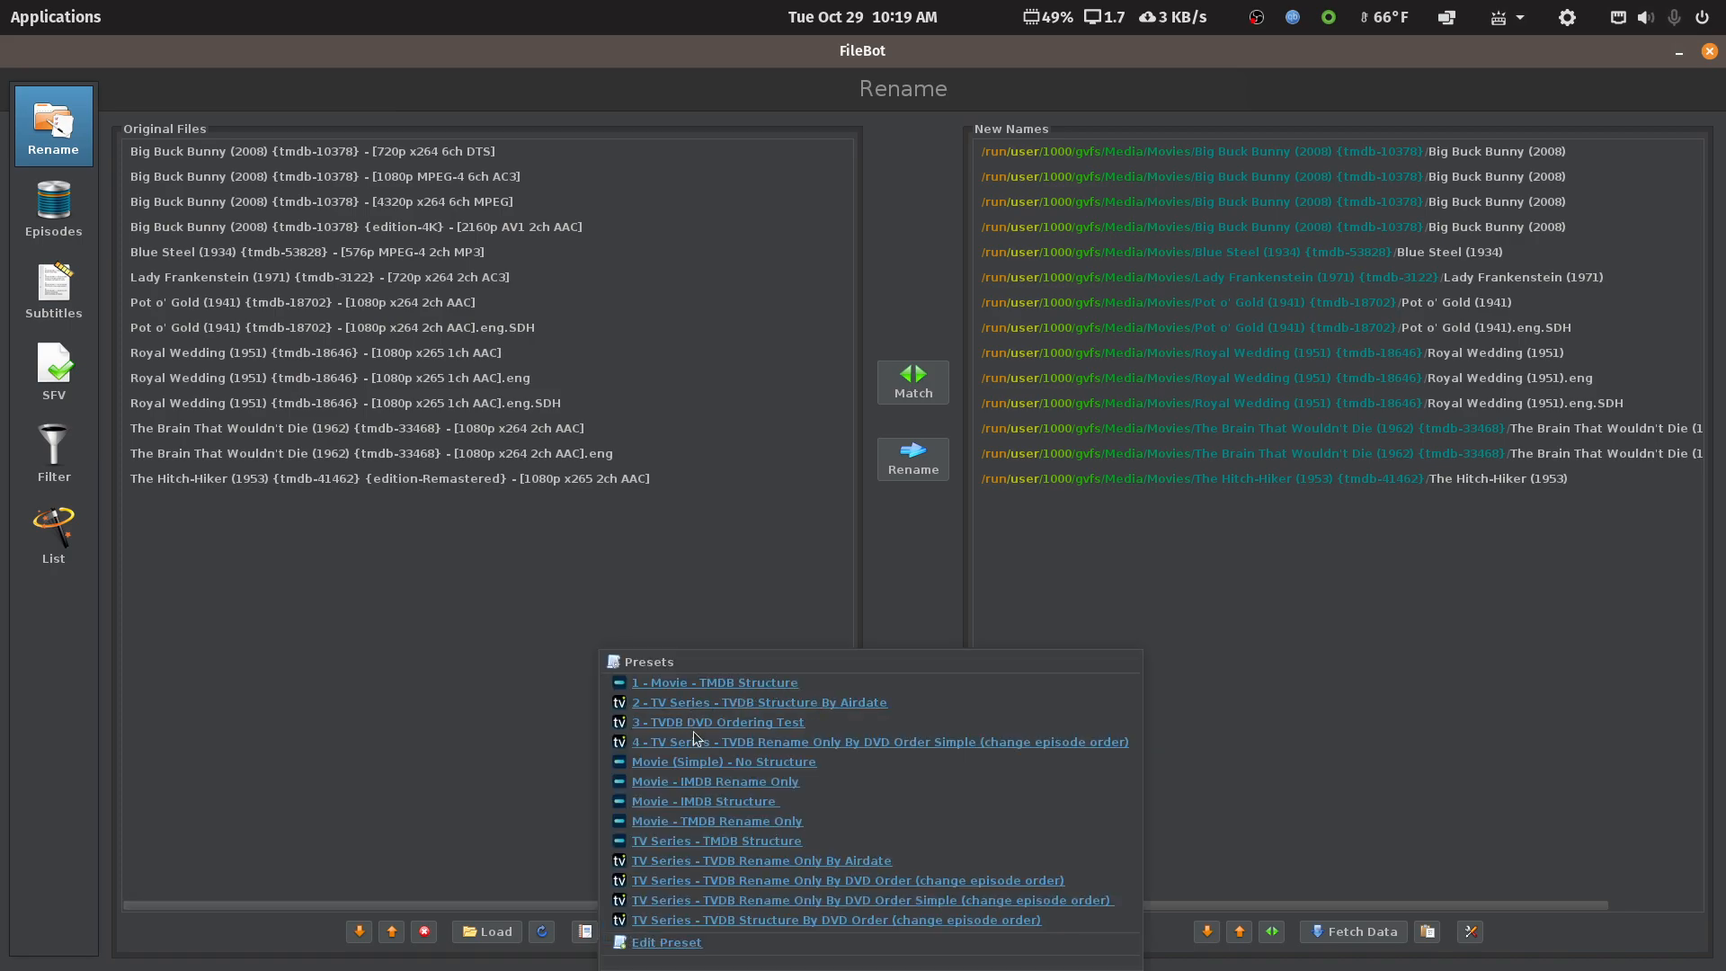
pyautogui.click(541, 743)
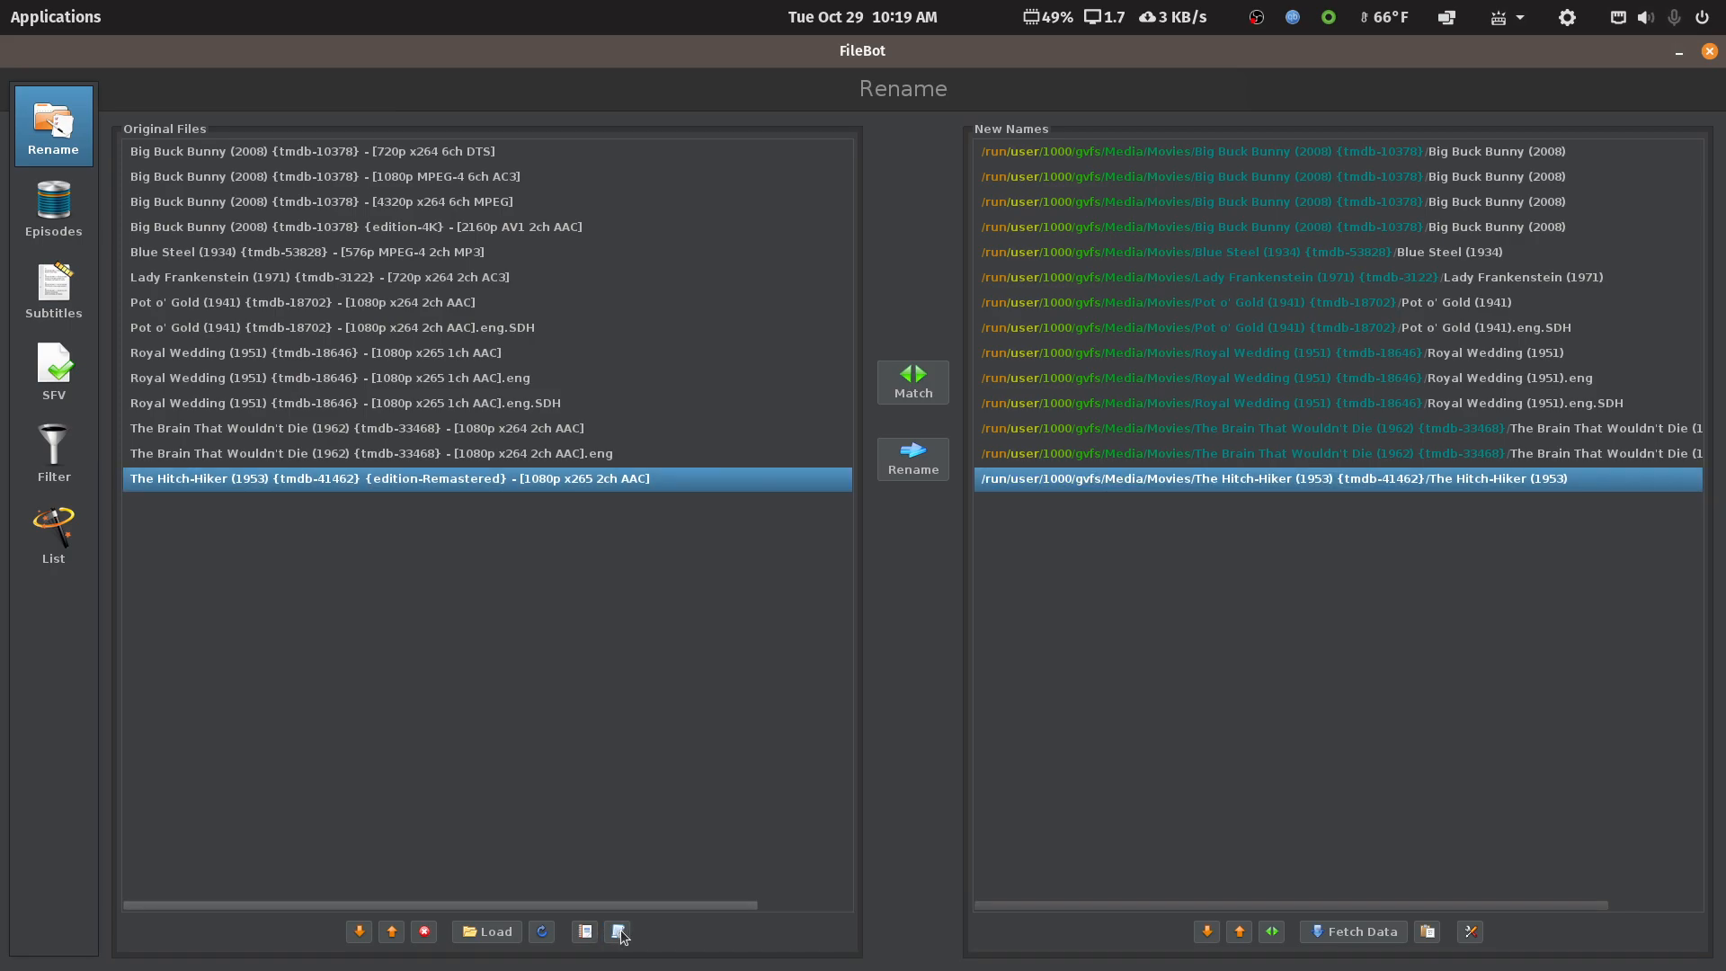
pyautogui.click(621, 933)
pyautogui.click(663, 948)
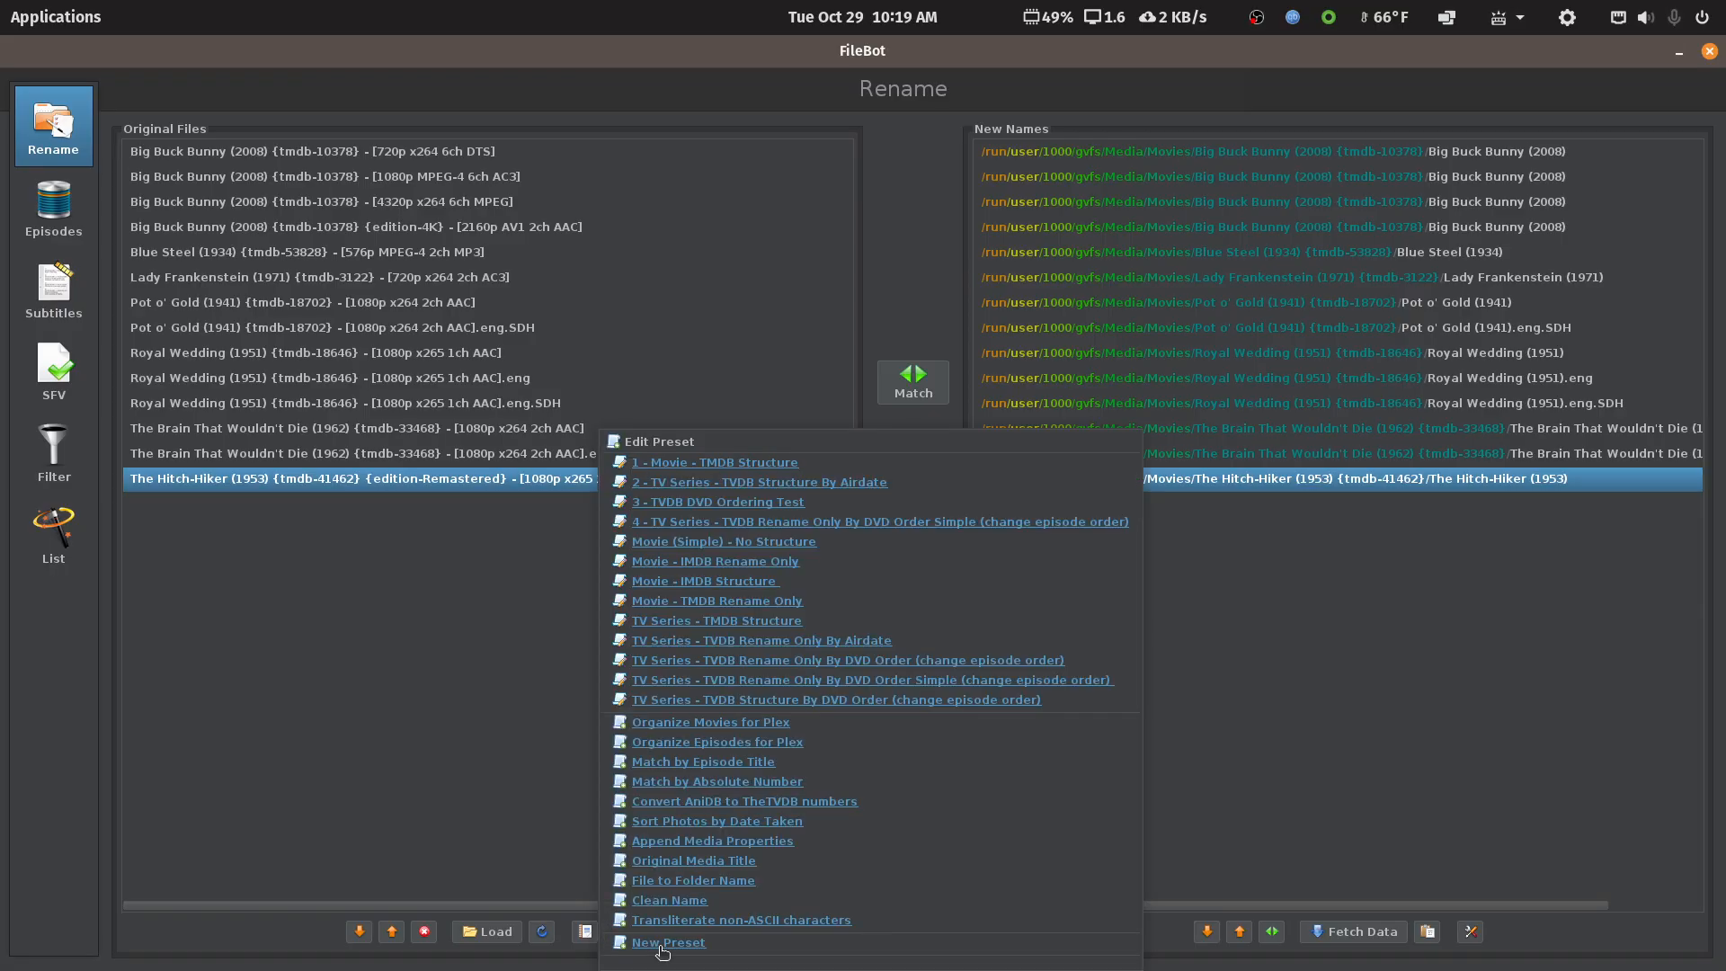
pyautogui.click(731, 503)
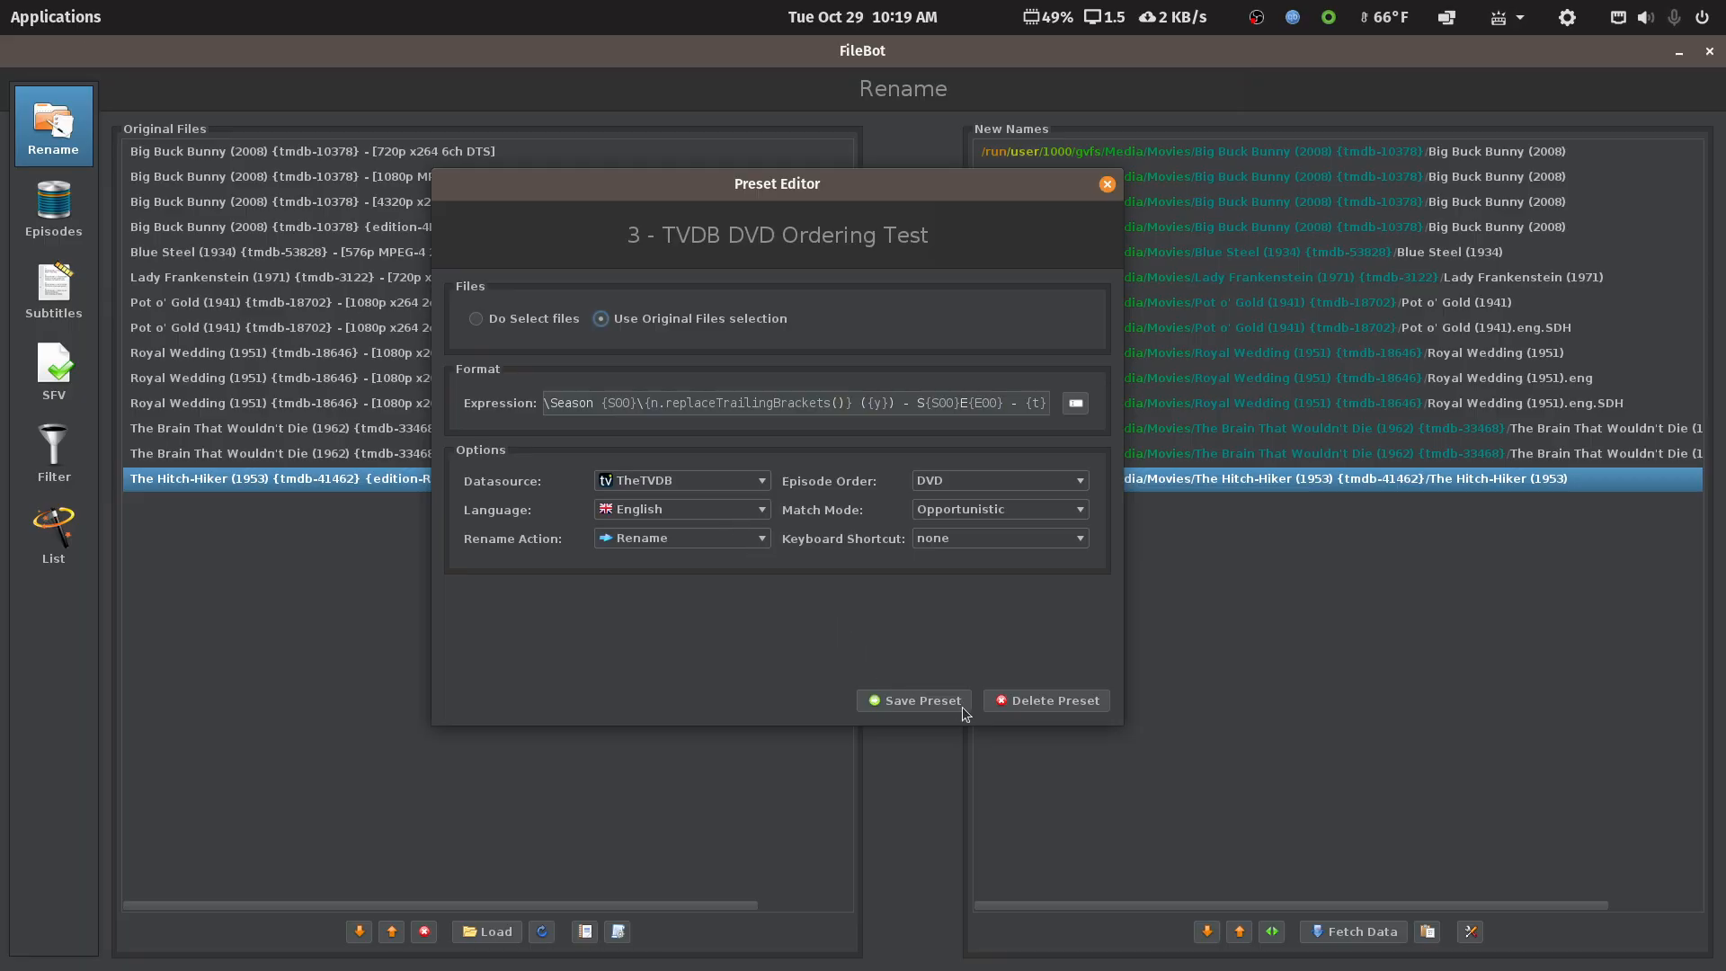
pyautogui.click(1048, 701)
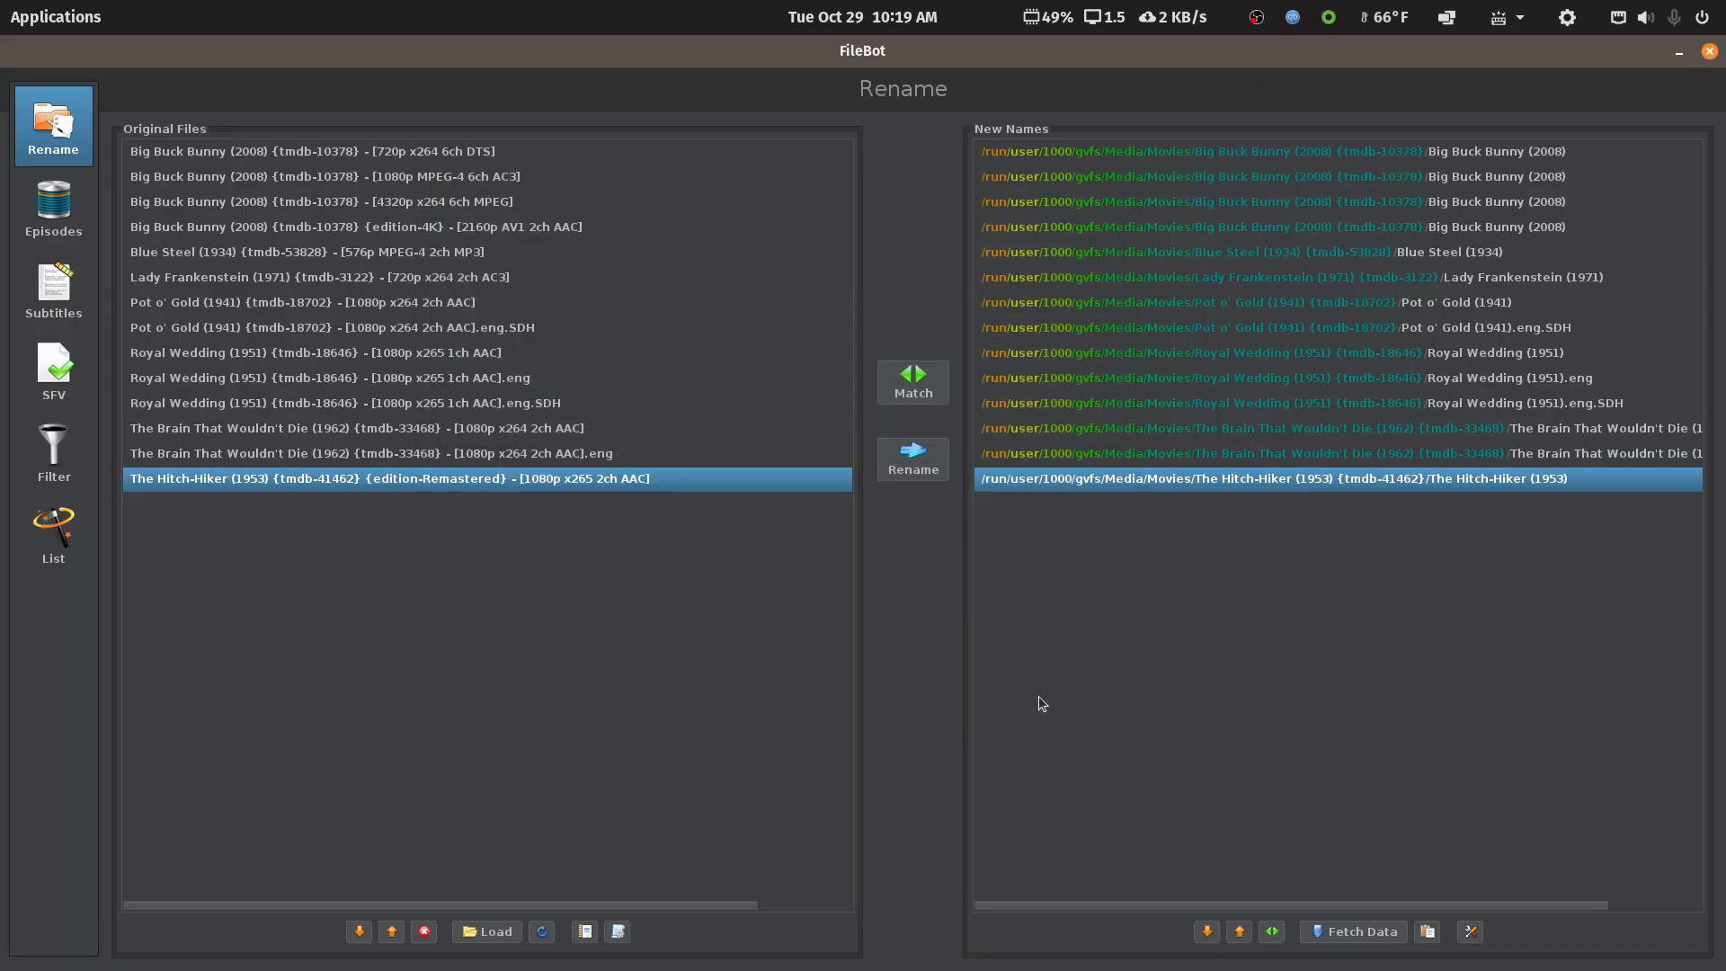
# Delete preset 4, the TV series DVD-order preset, as well
pyautogui.click(619, 932)
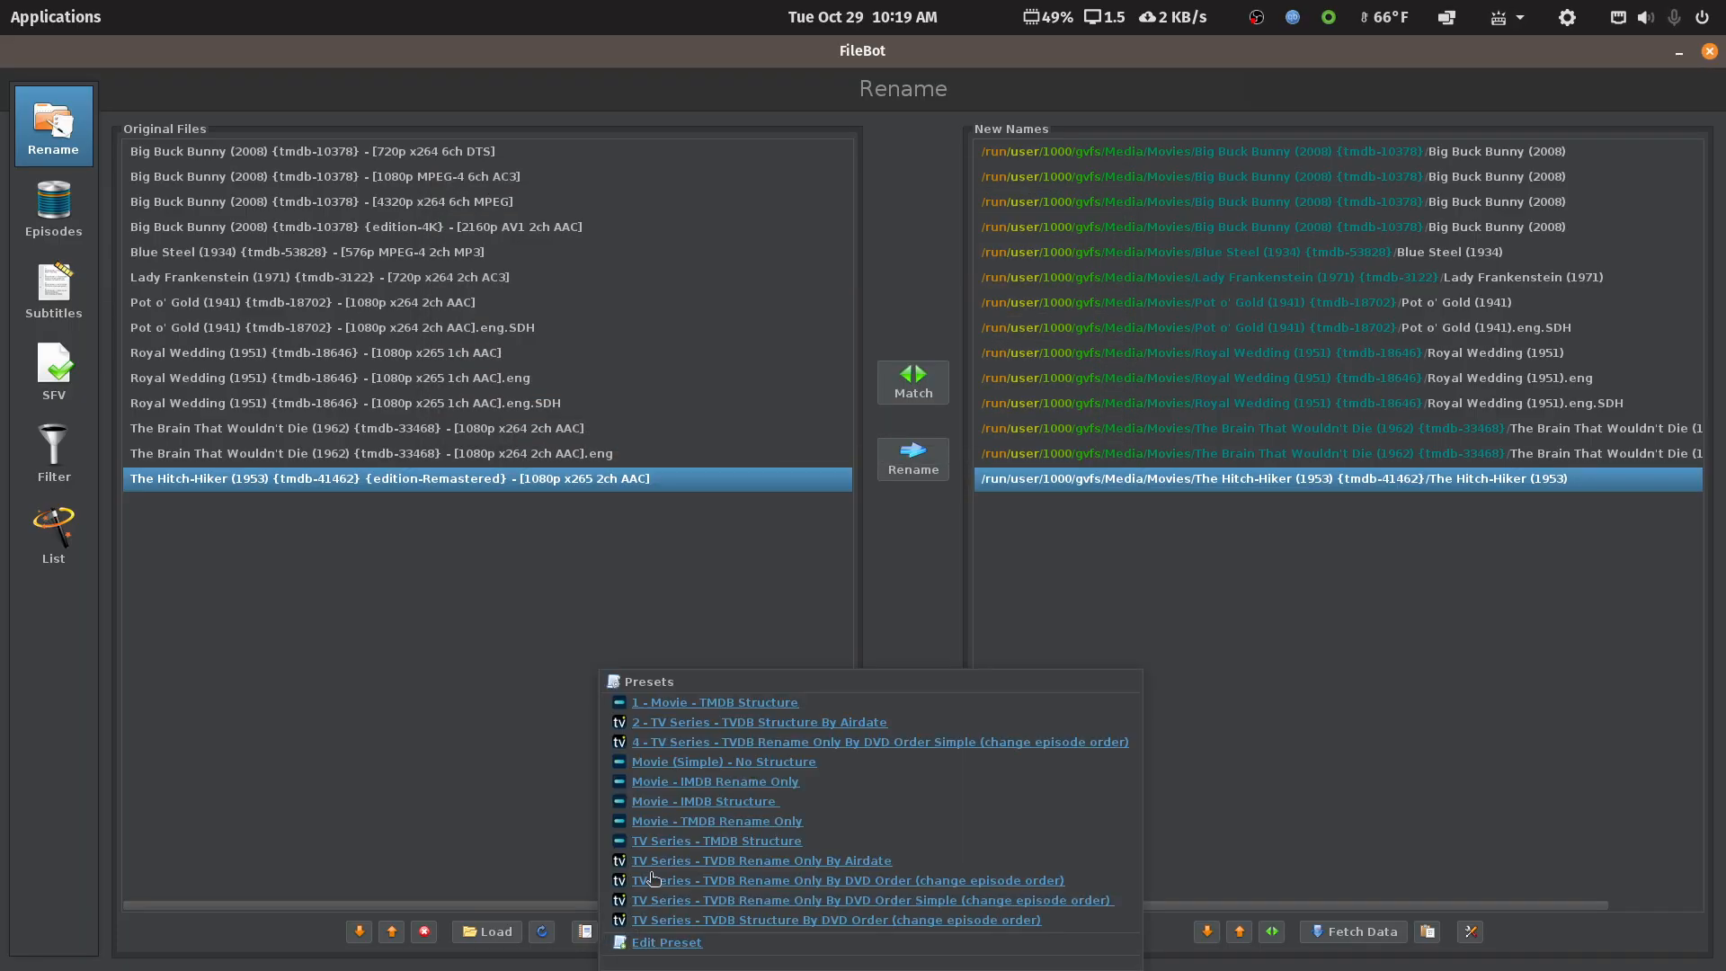
pyautogui.click(656, 943)
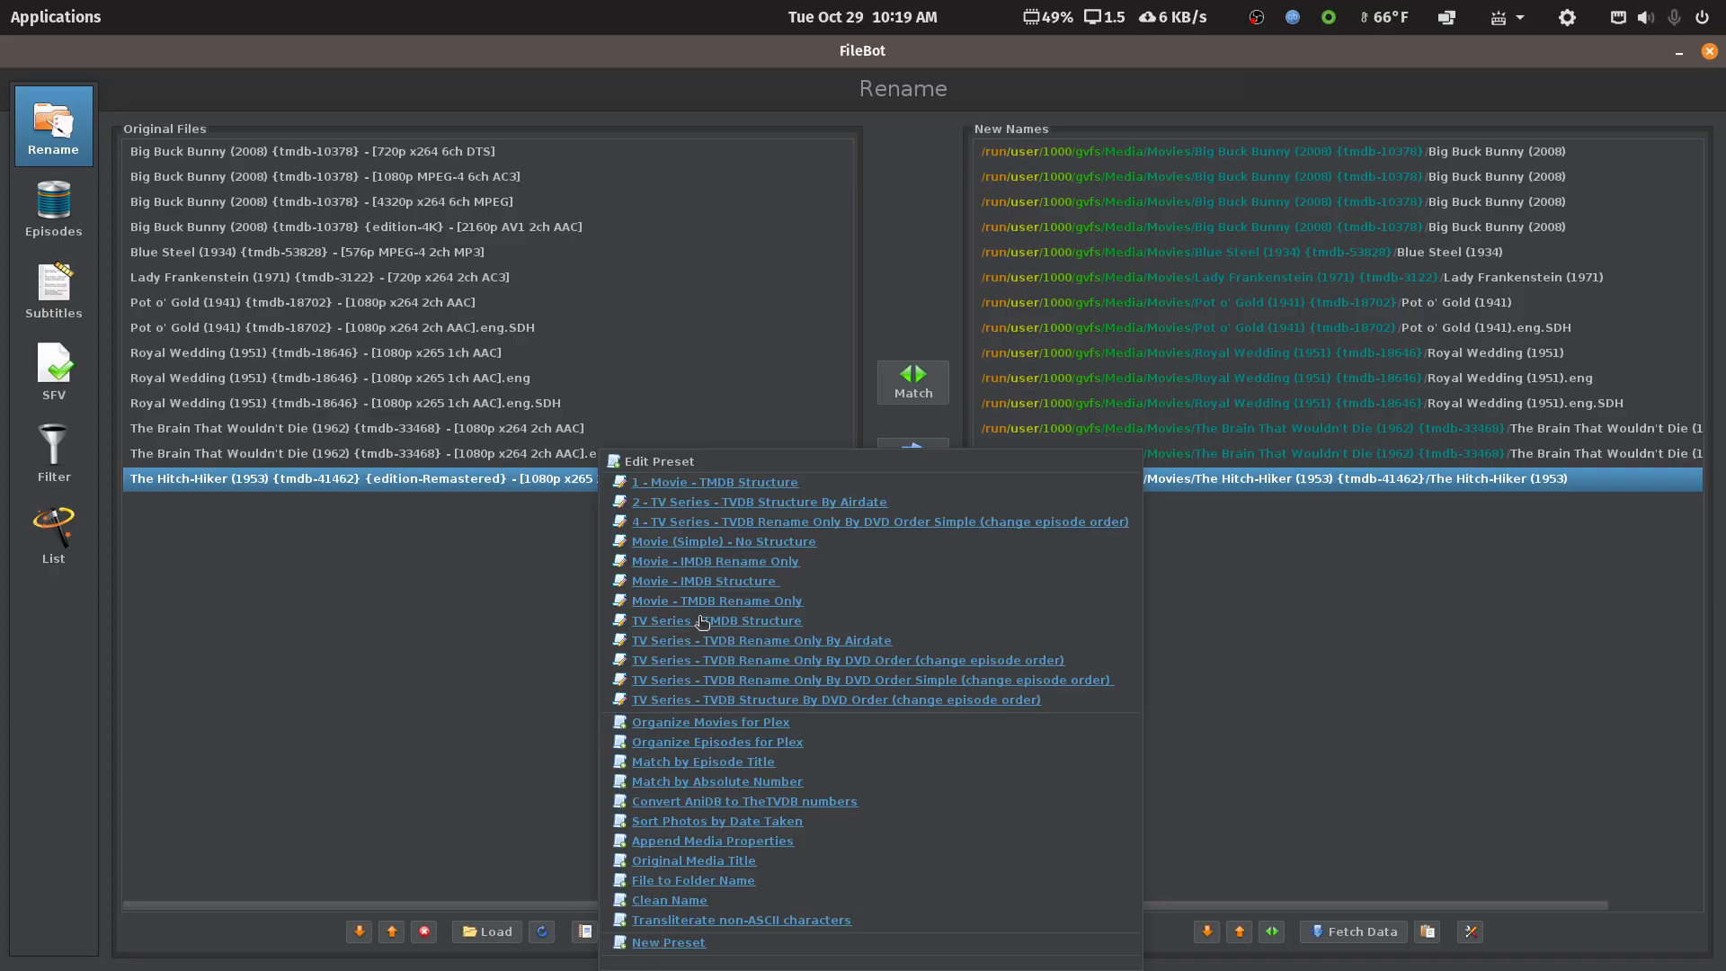
pyautogui.click(708, 523)
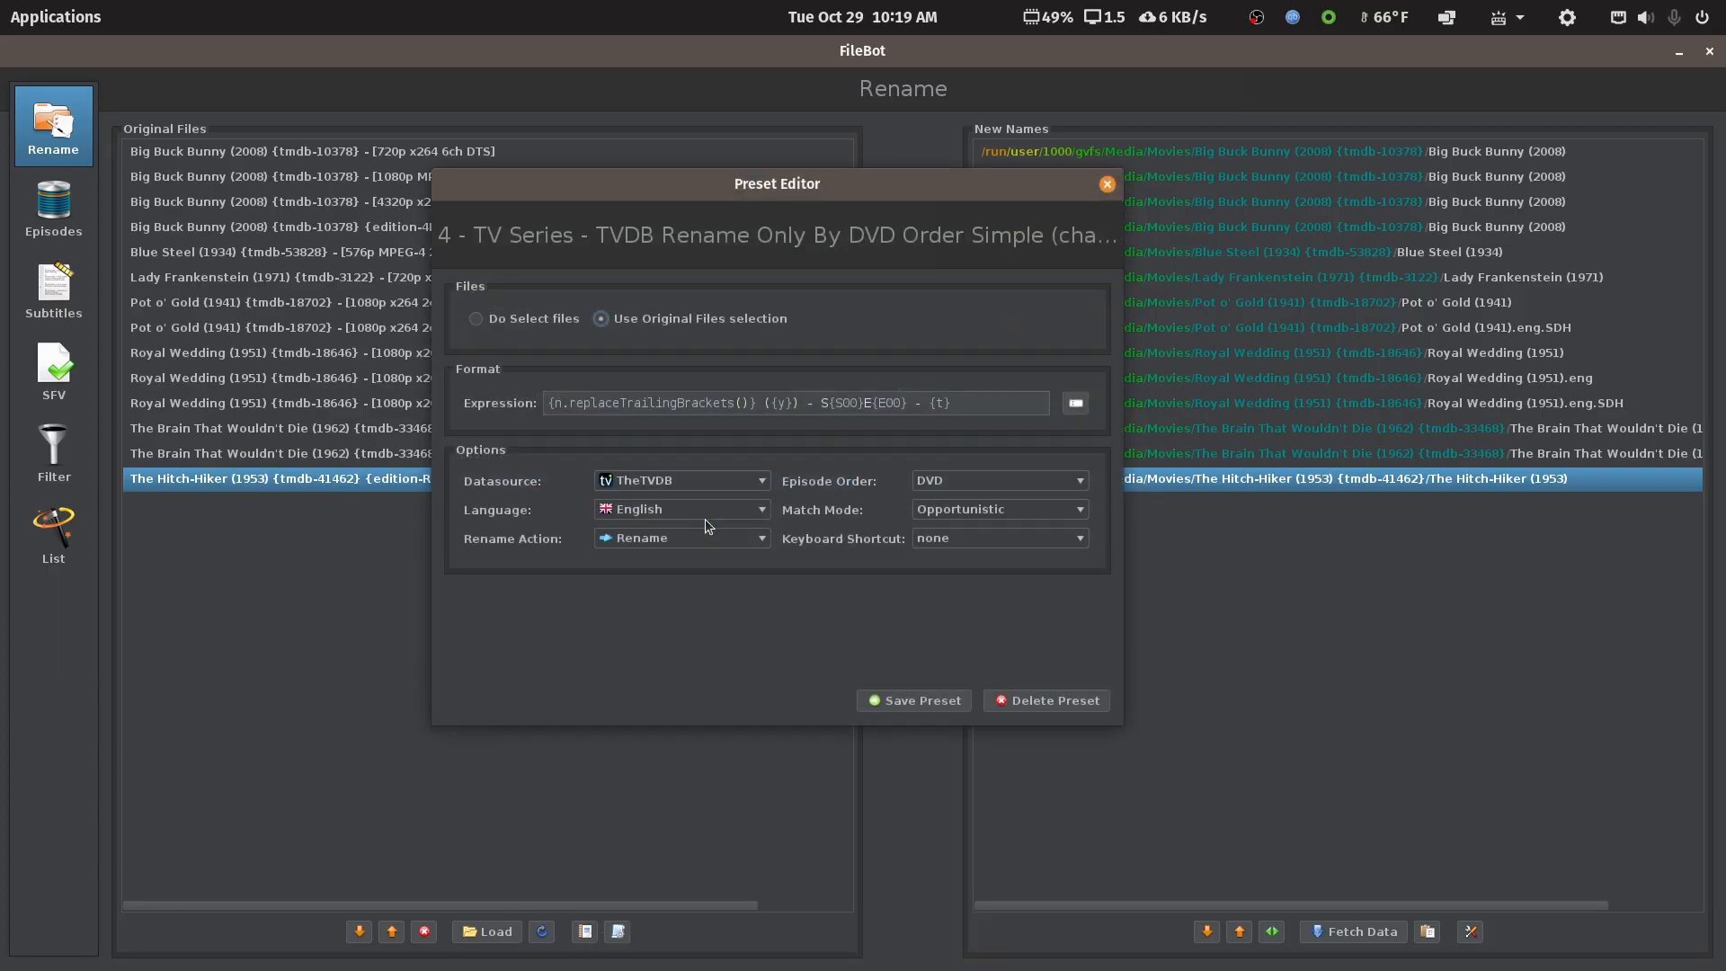
pyautogui.click(1051, 702)
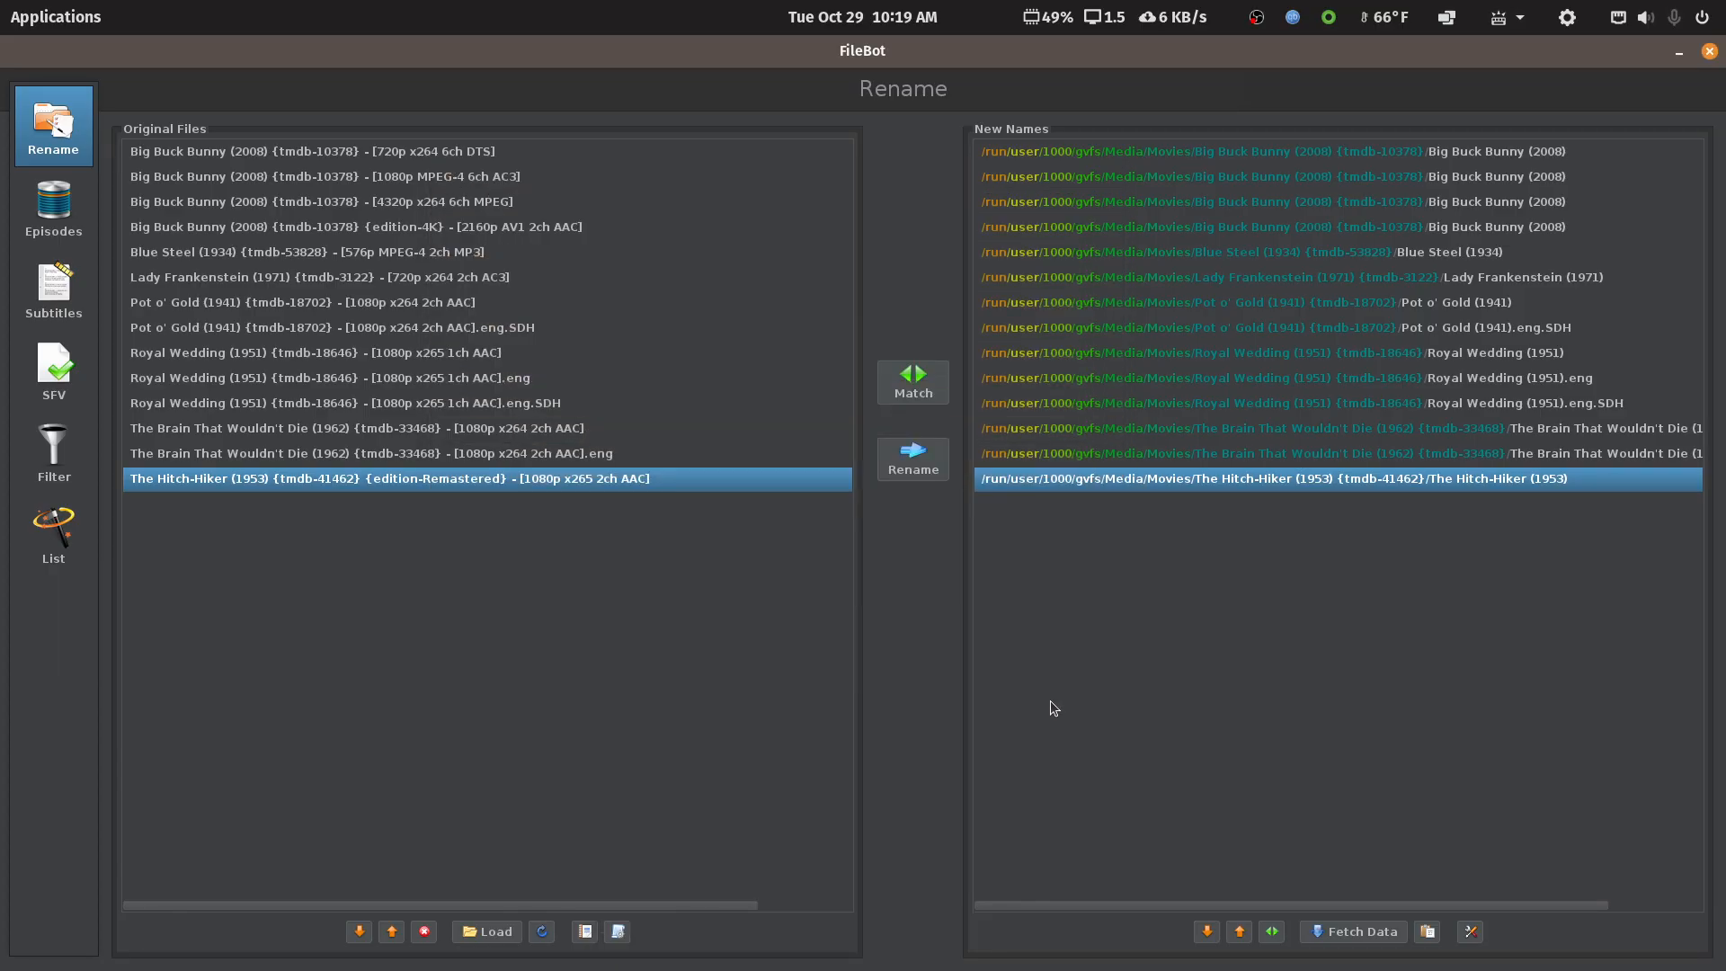
# Rematch the files with Movie (Simple) - No Structure, giving plain titles like Big Buck Bunny (2008)
pyautogui.click(619, 932)
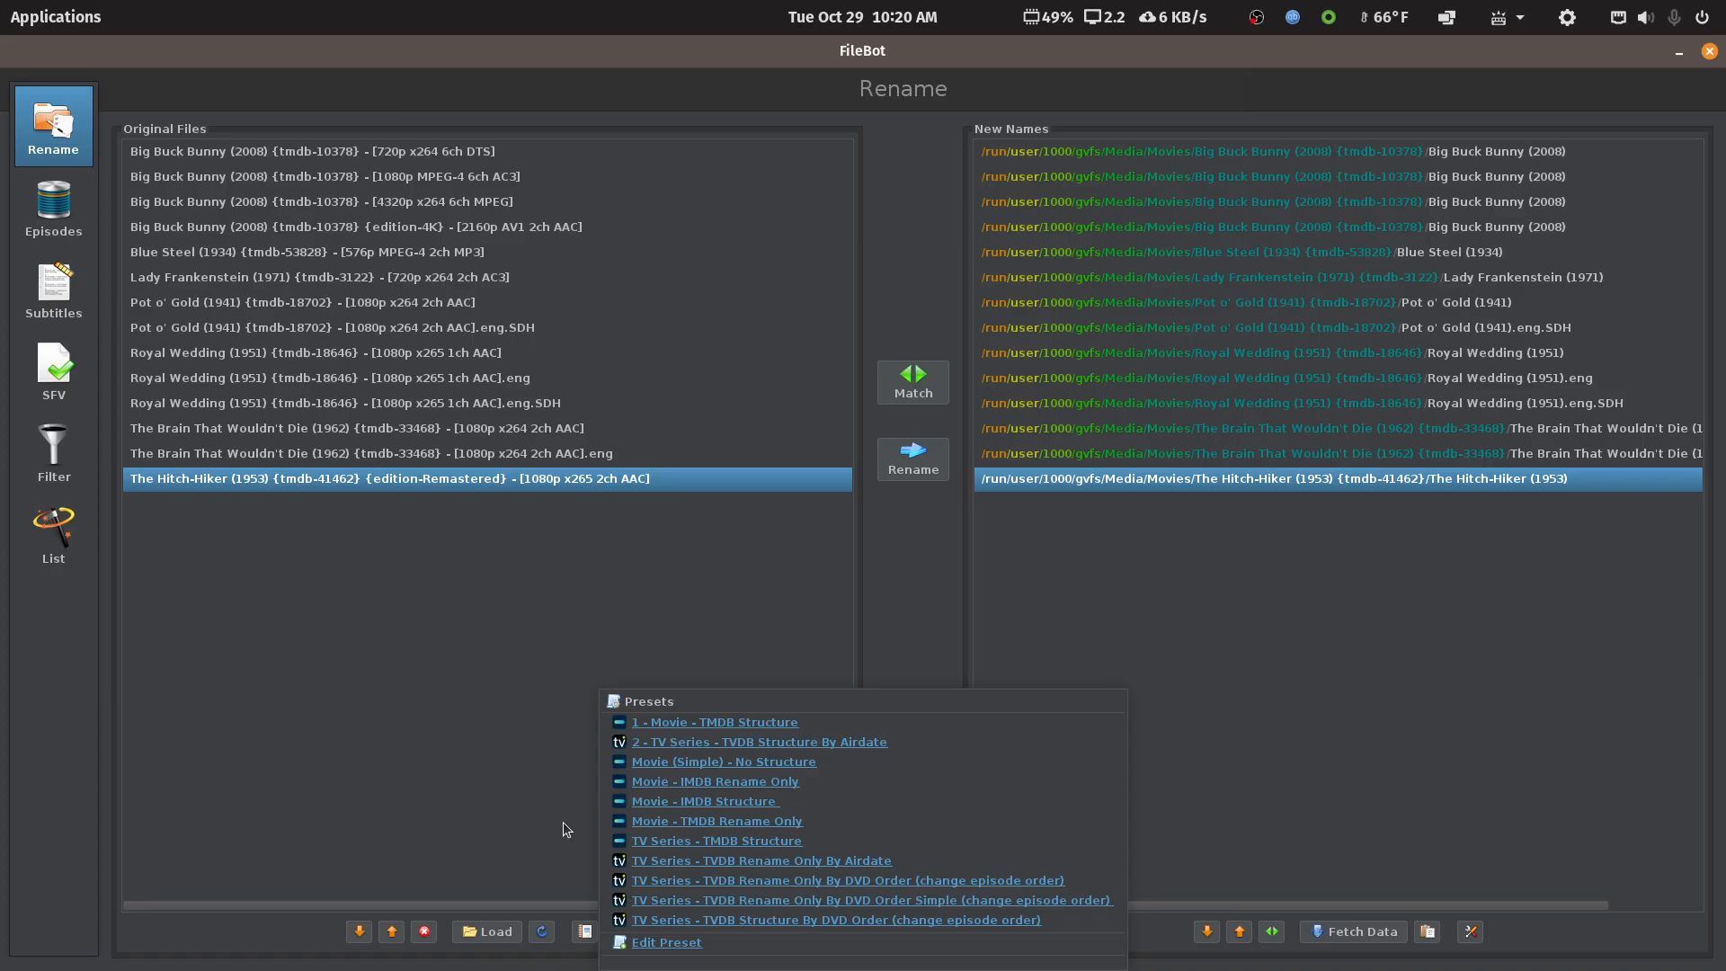
pyautogui.click(741, 764)
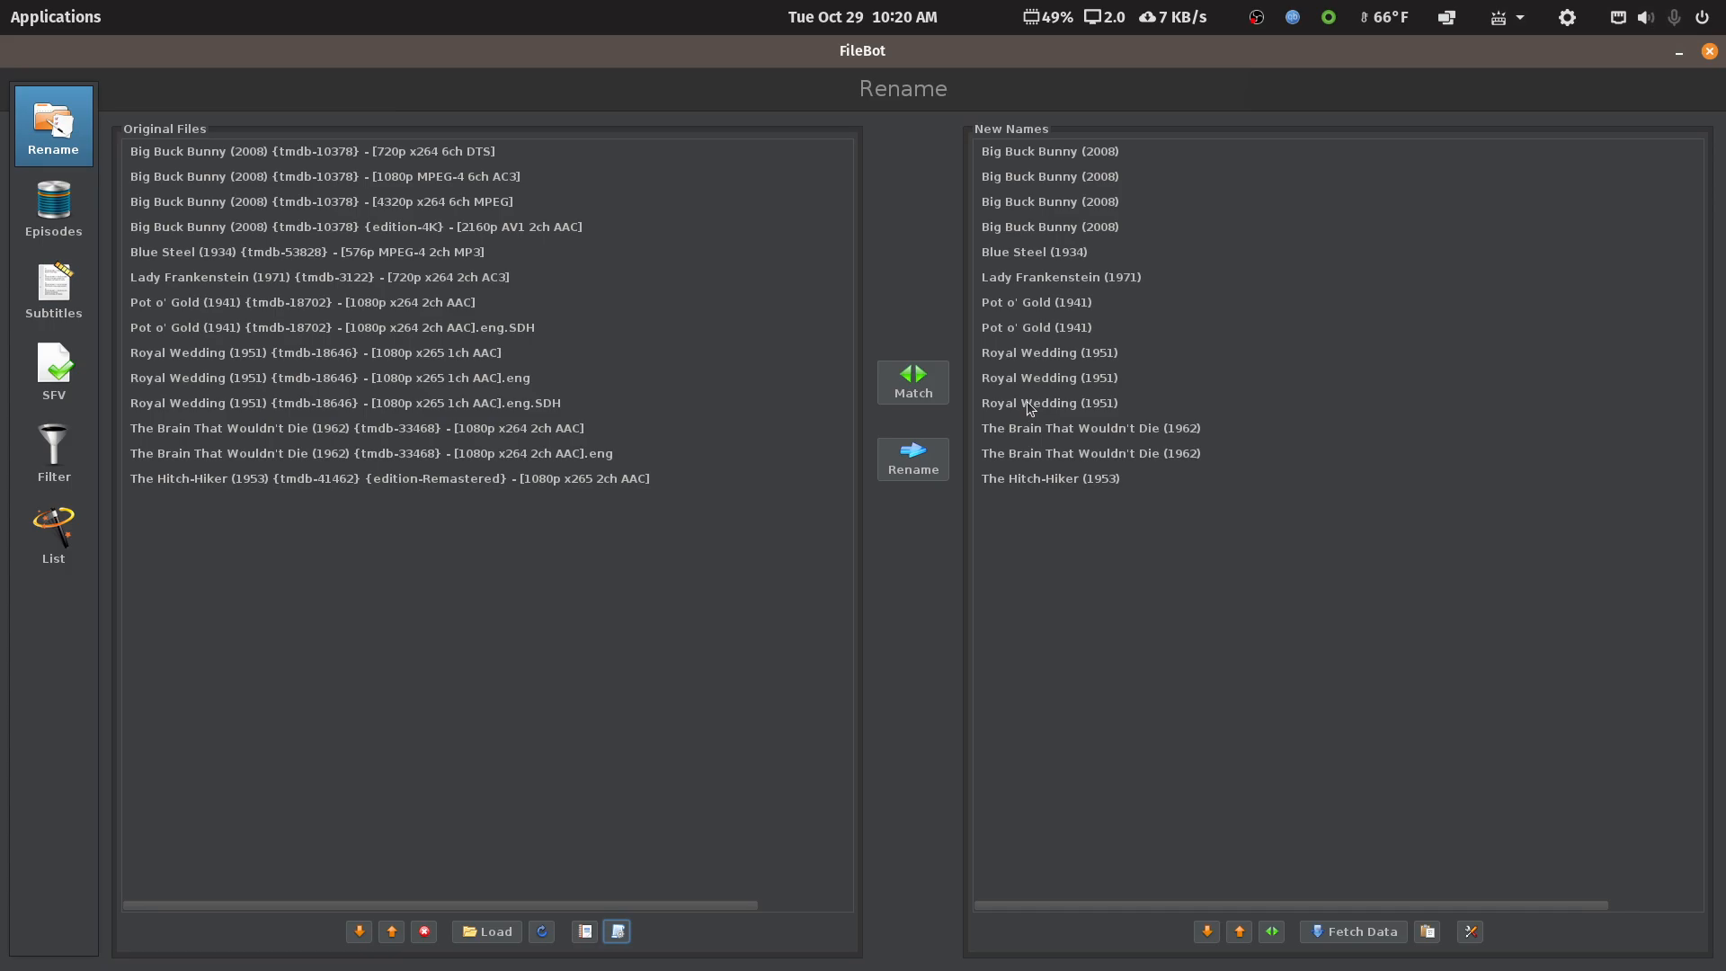
pyautogui.click(617, 932)
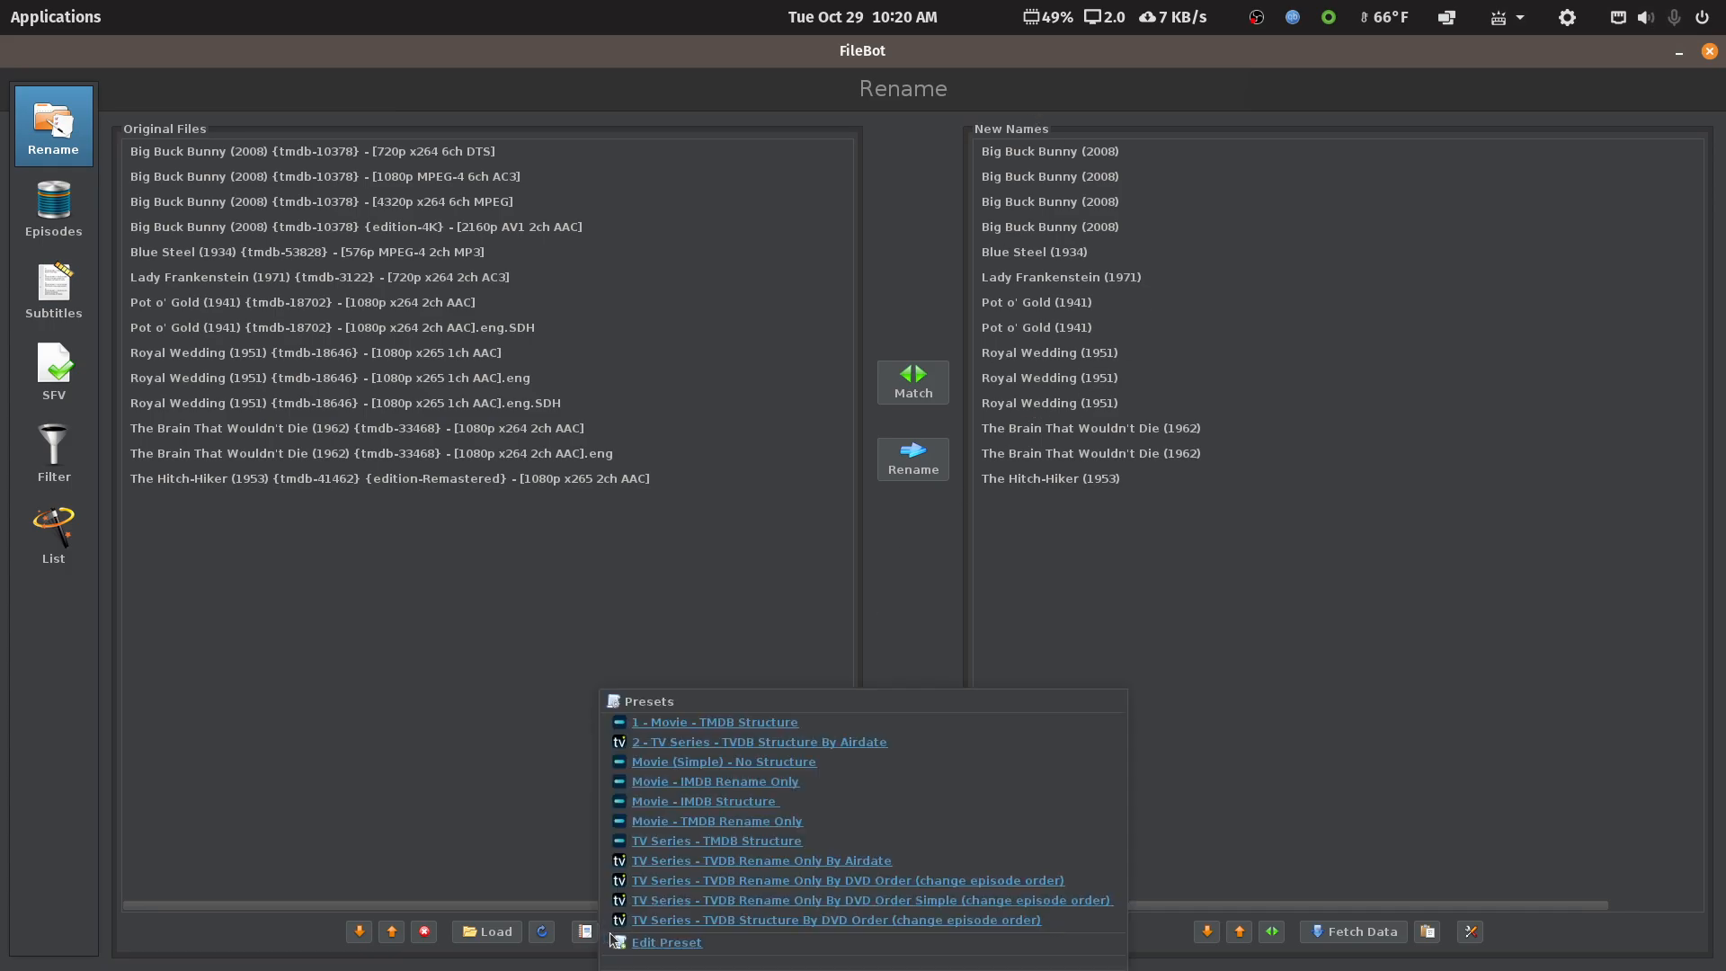
# Try the Movie - IMDB Rename Only preset, then switch to Movie - TMDB Rename Only
pyautogui.click(725, 781)
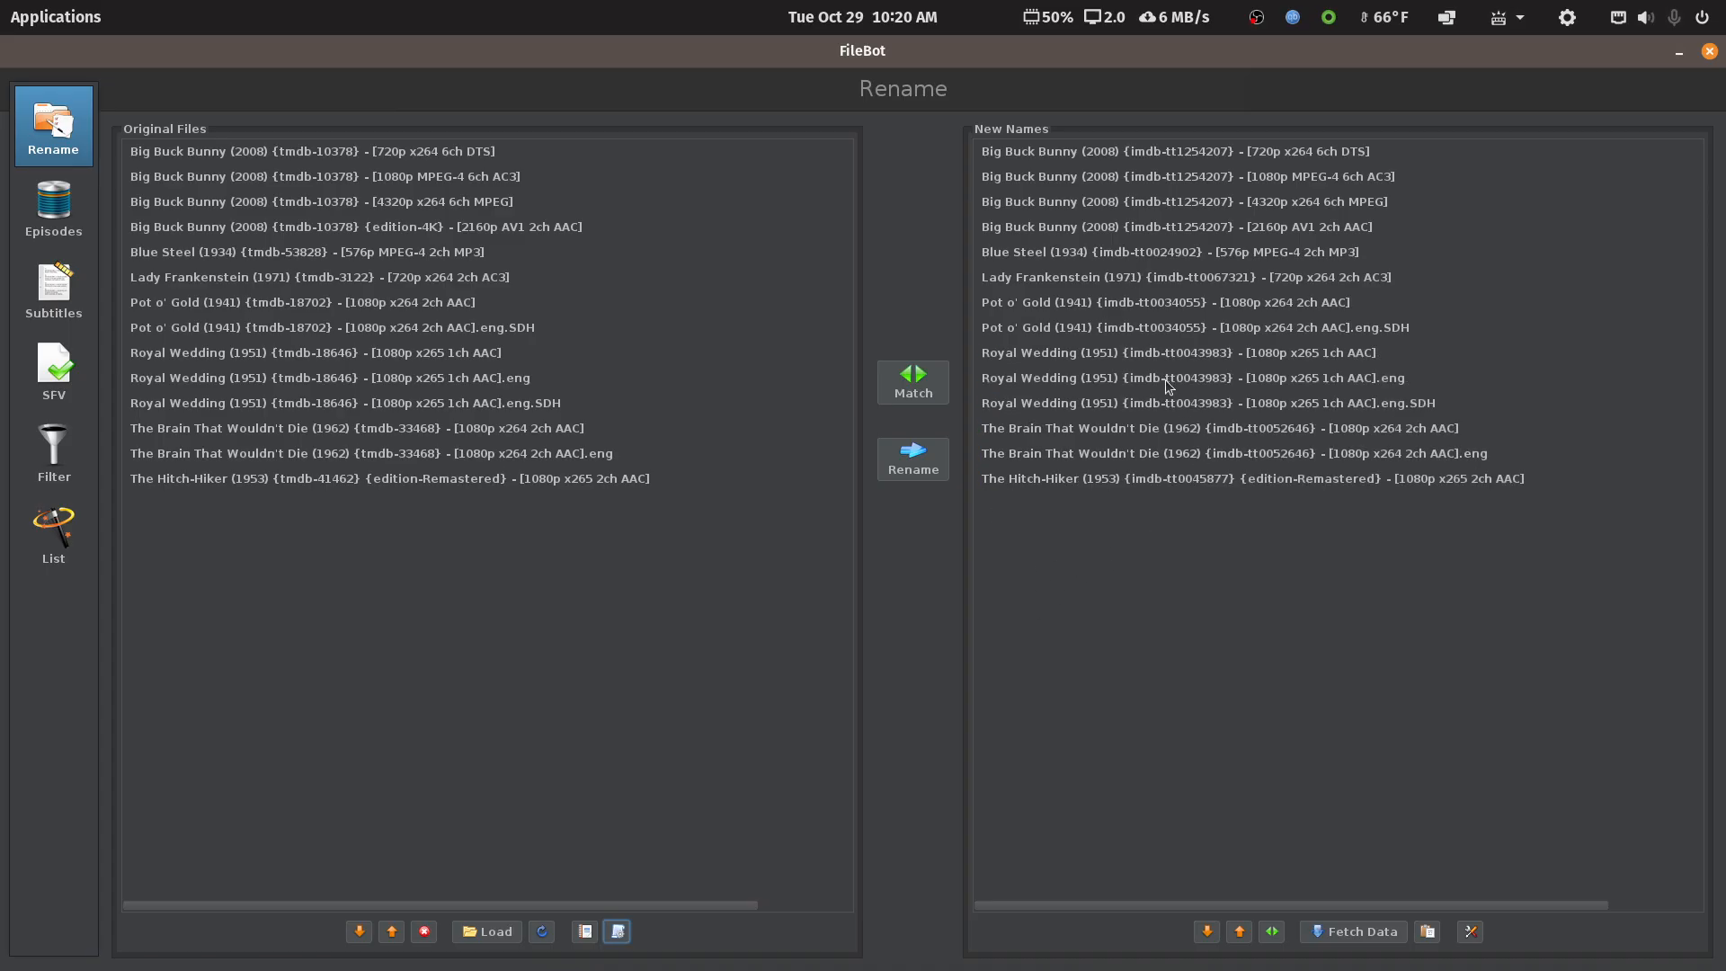
pyautogui.click(629, 927)
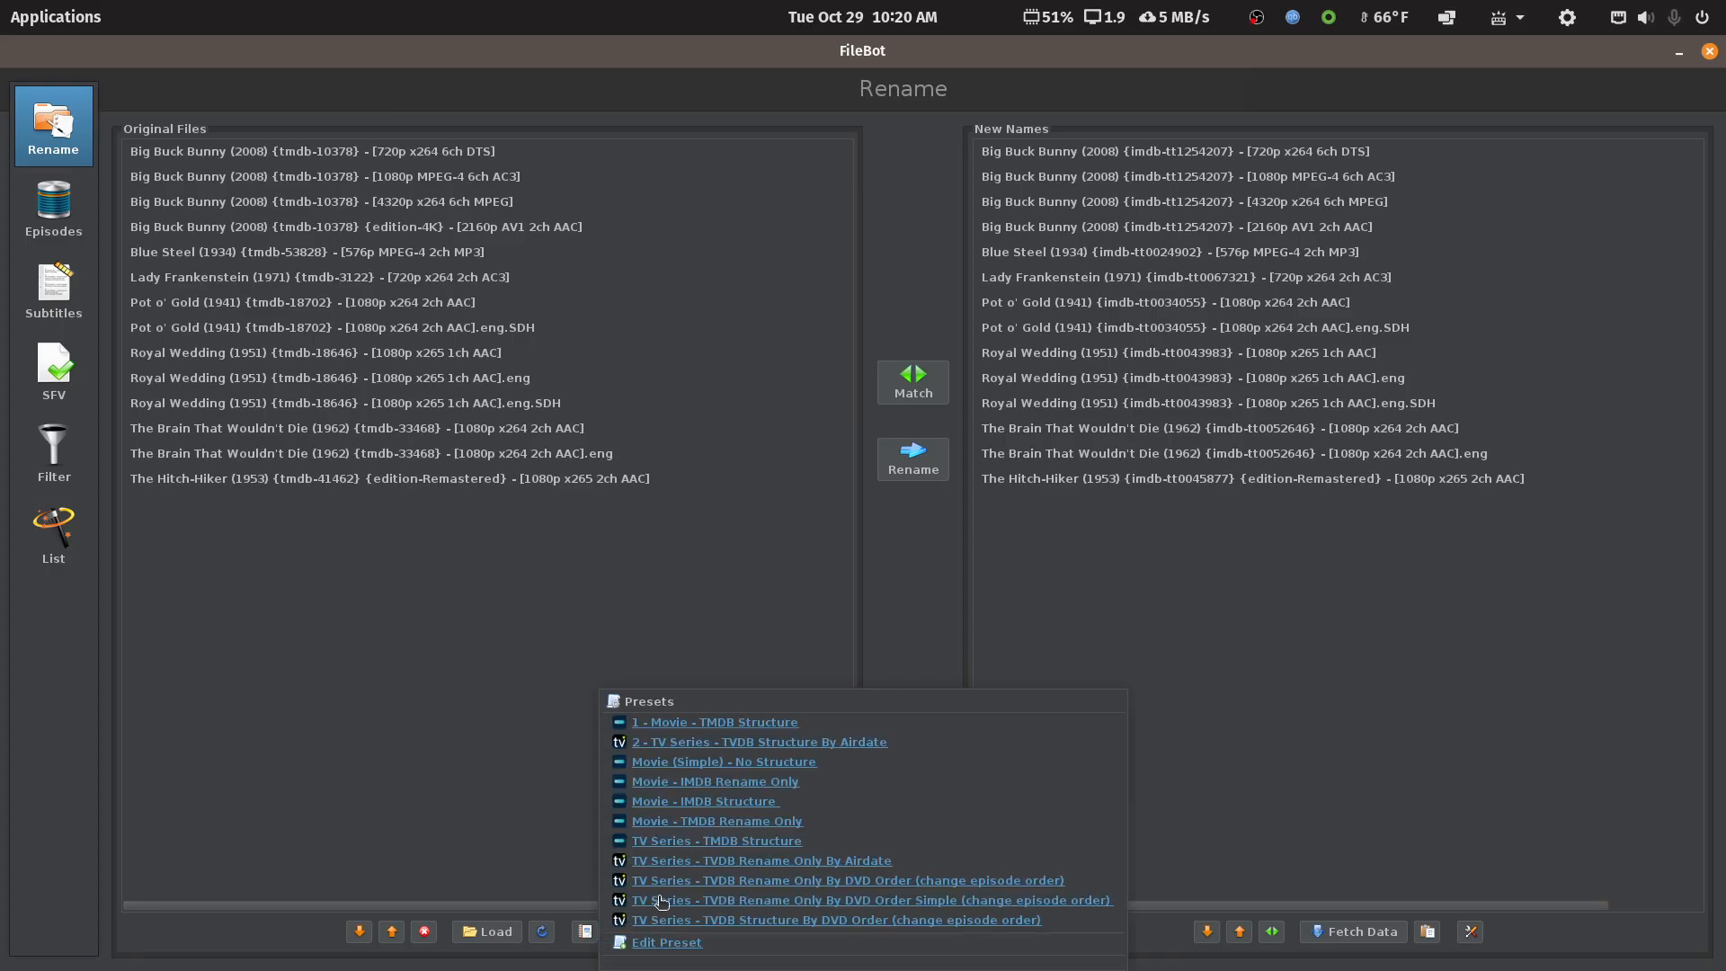
pyautogui.click(689, 820)
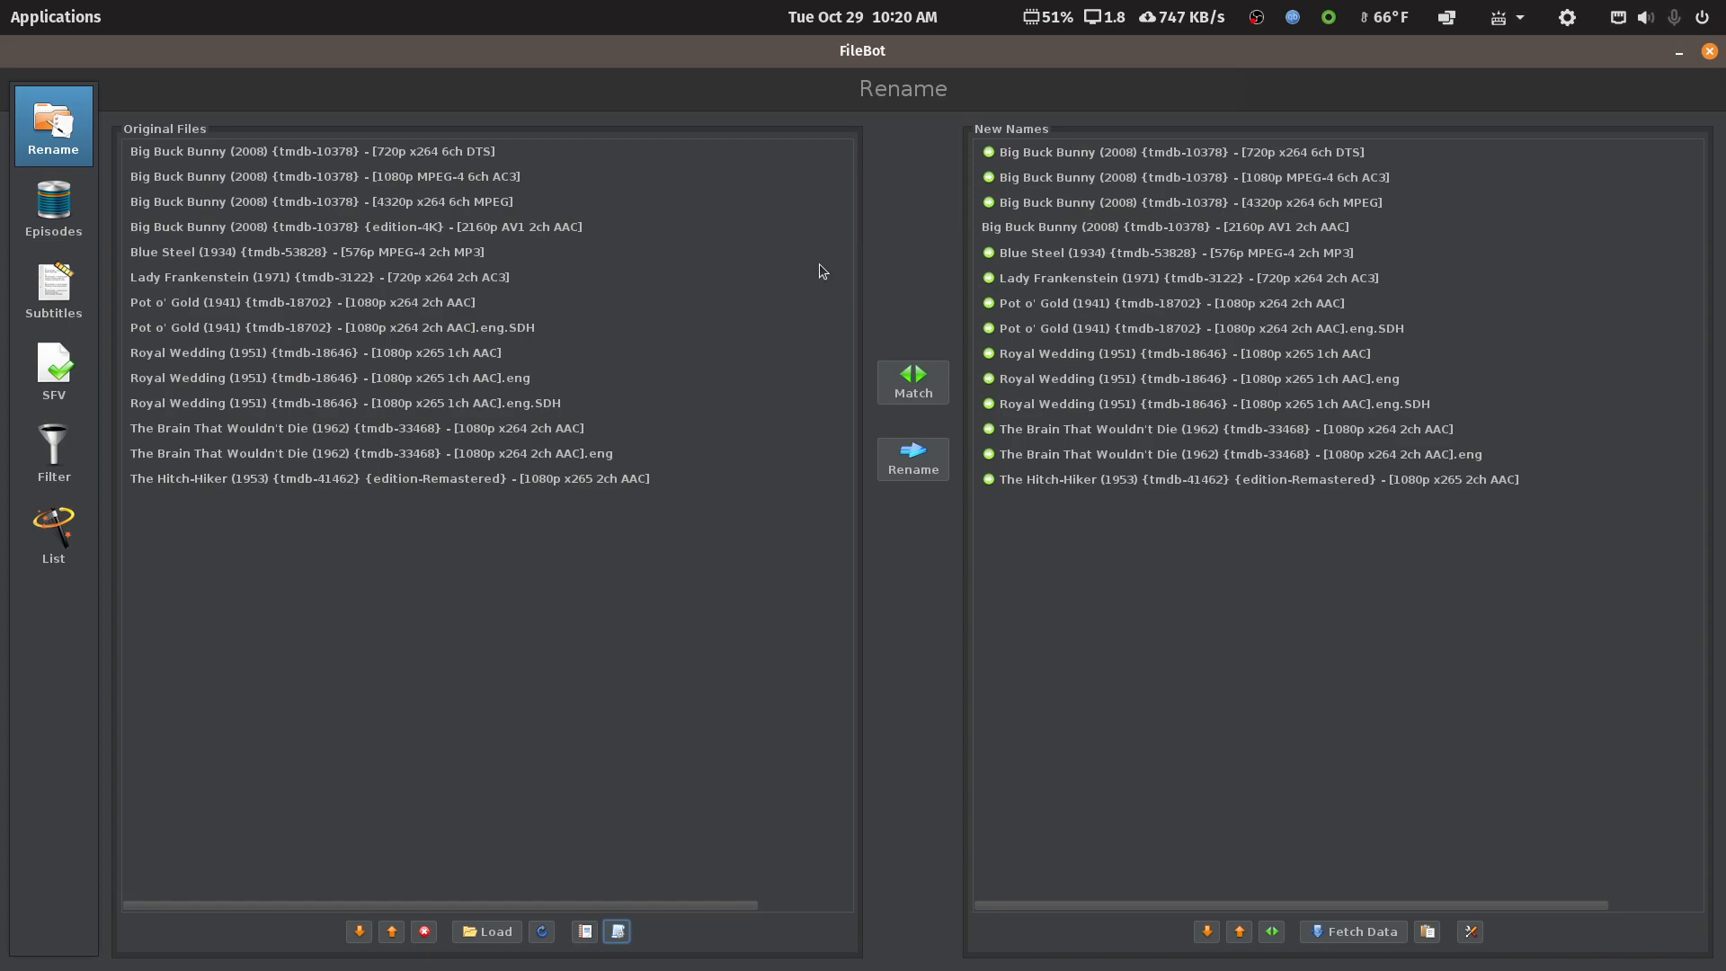
# Check the unmatched 4K Big Buck Bunny file, then close FileBot without renaming
pyautogui.click(413, 230)
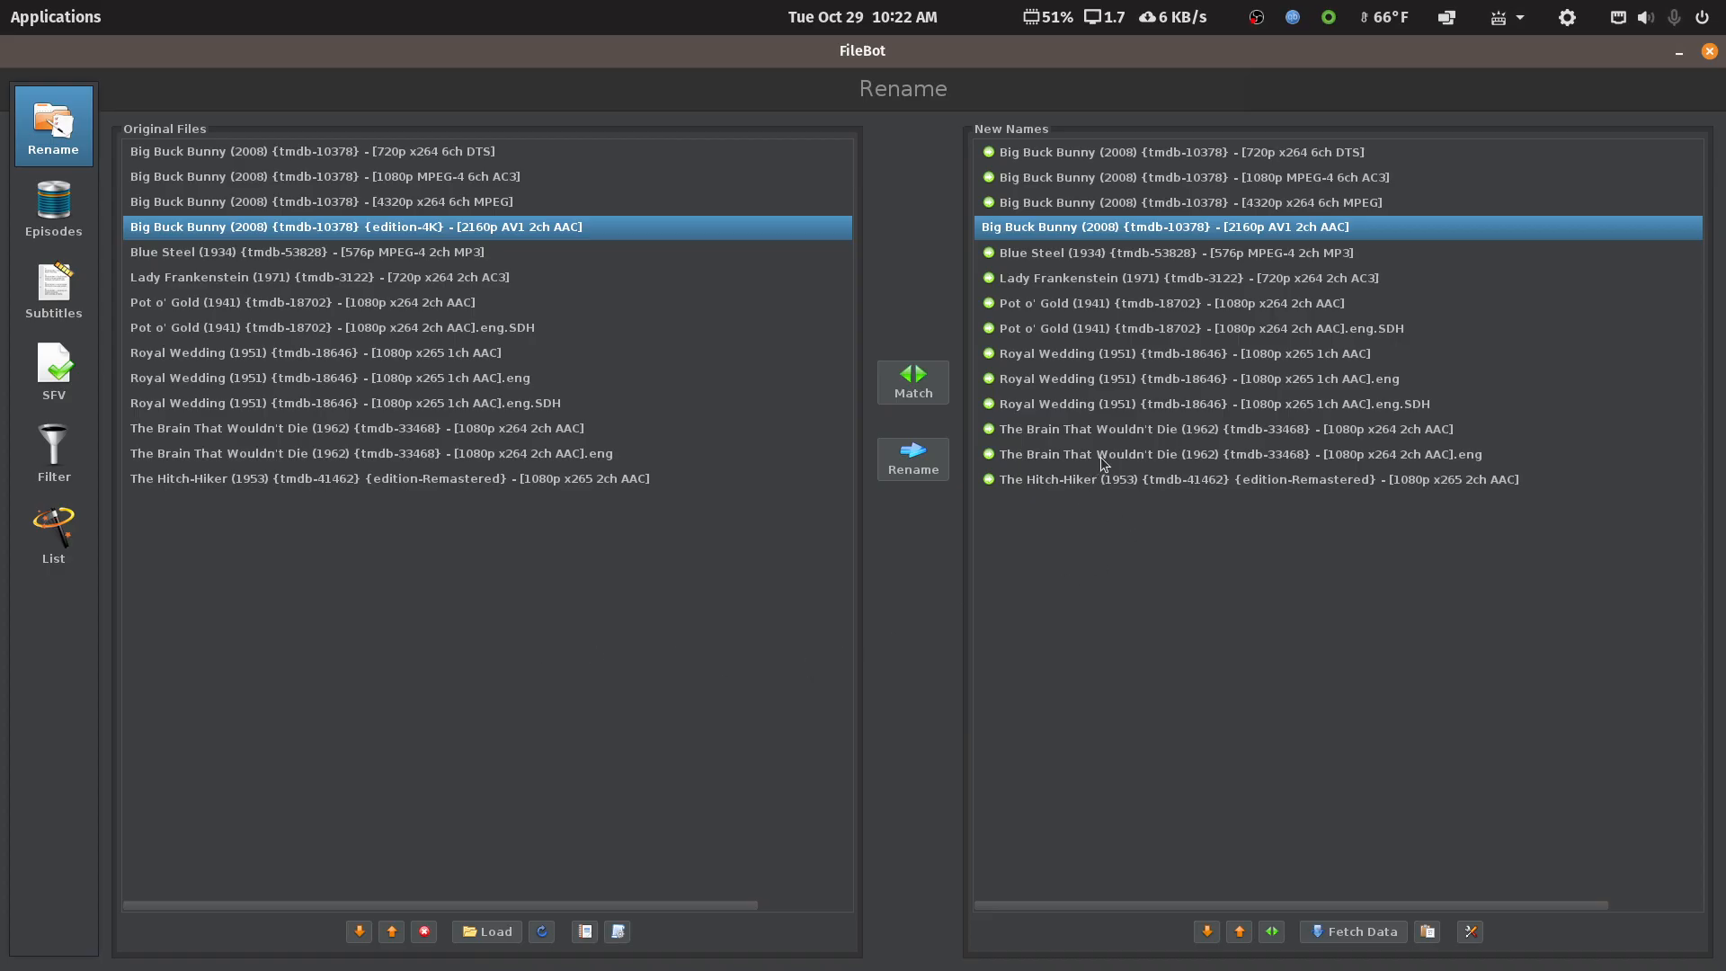
pyautogui.click(618, 931)
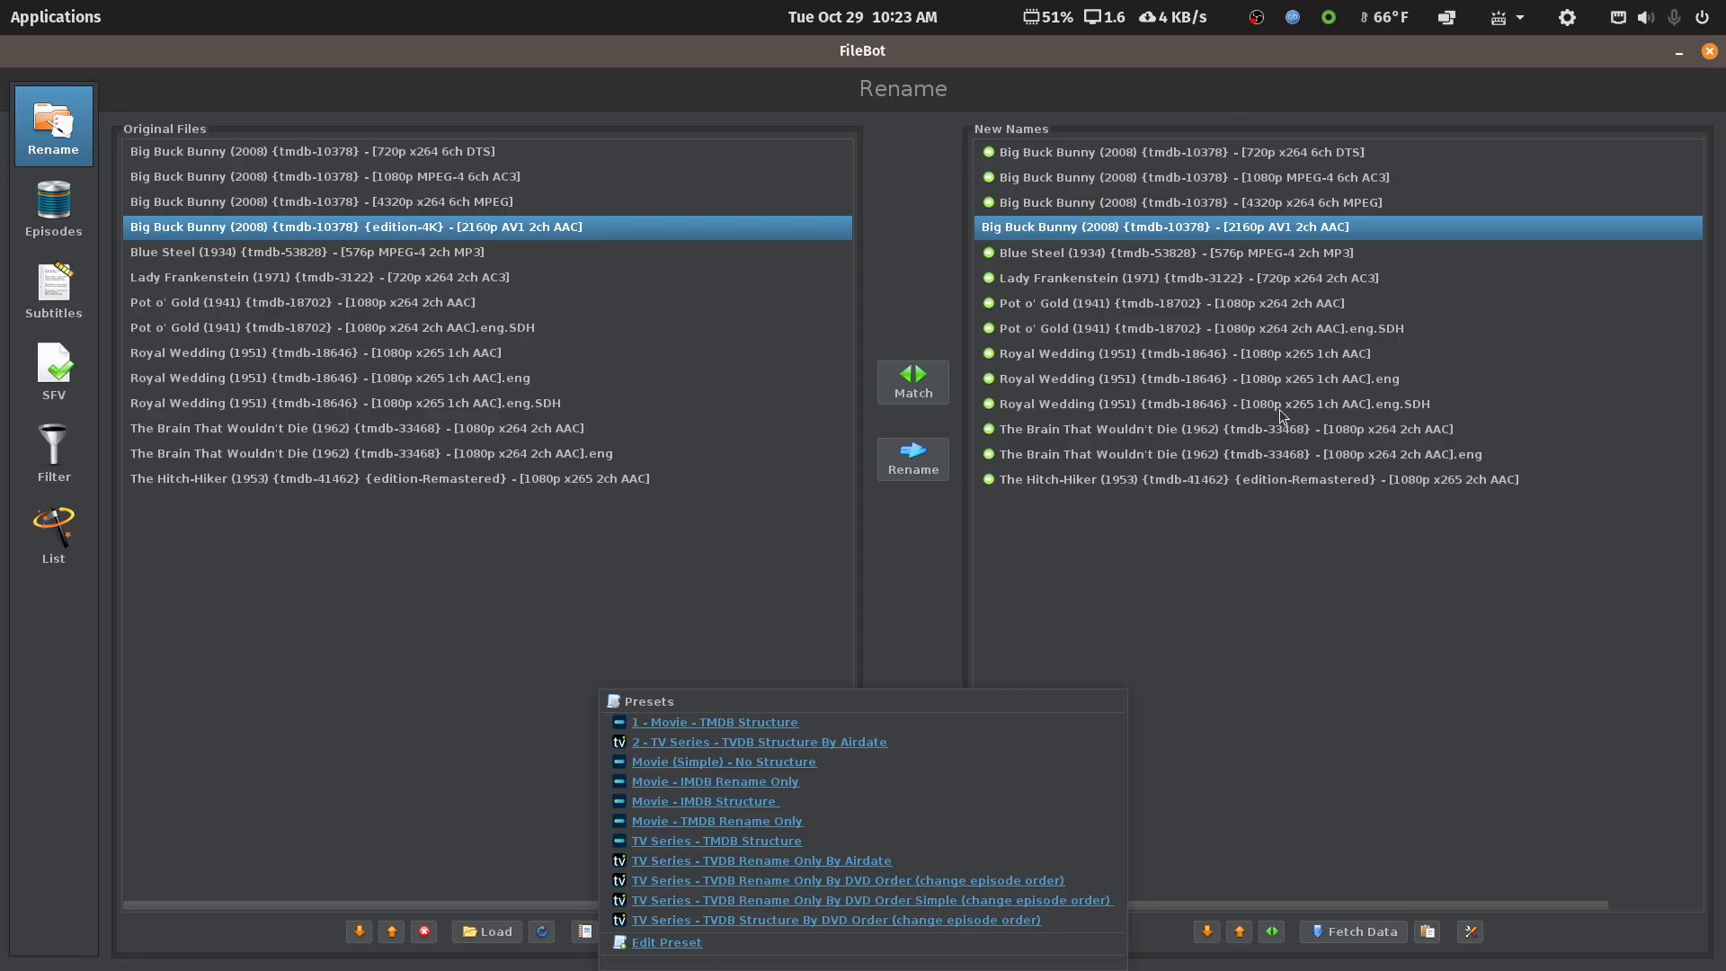
pyautogui.click(1711, 52)
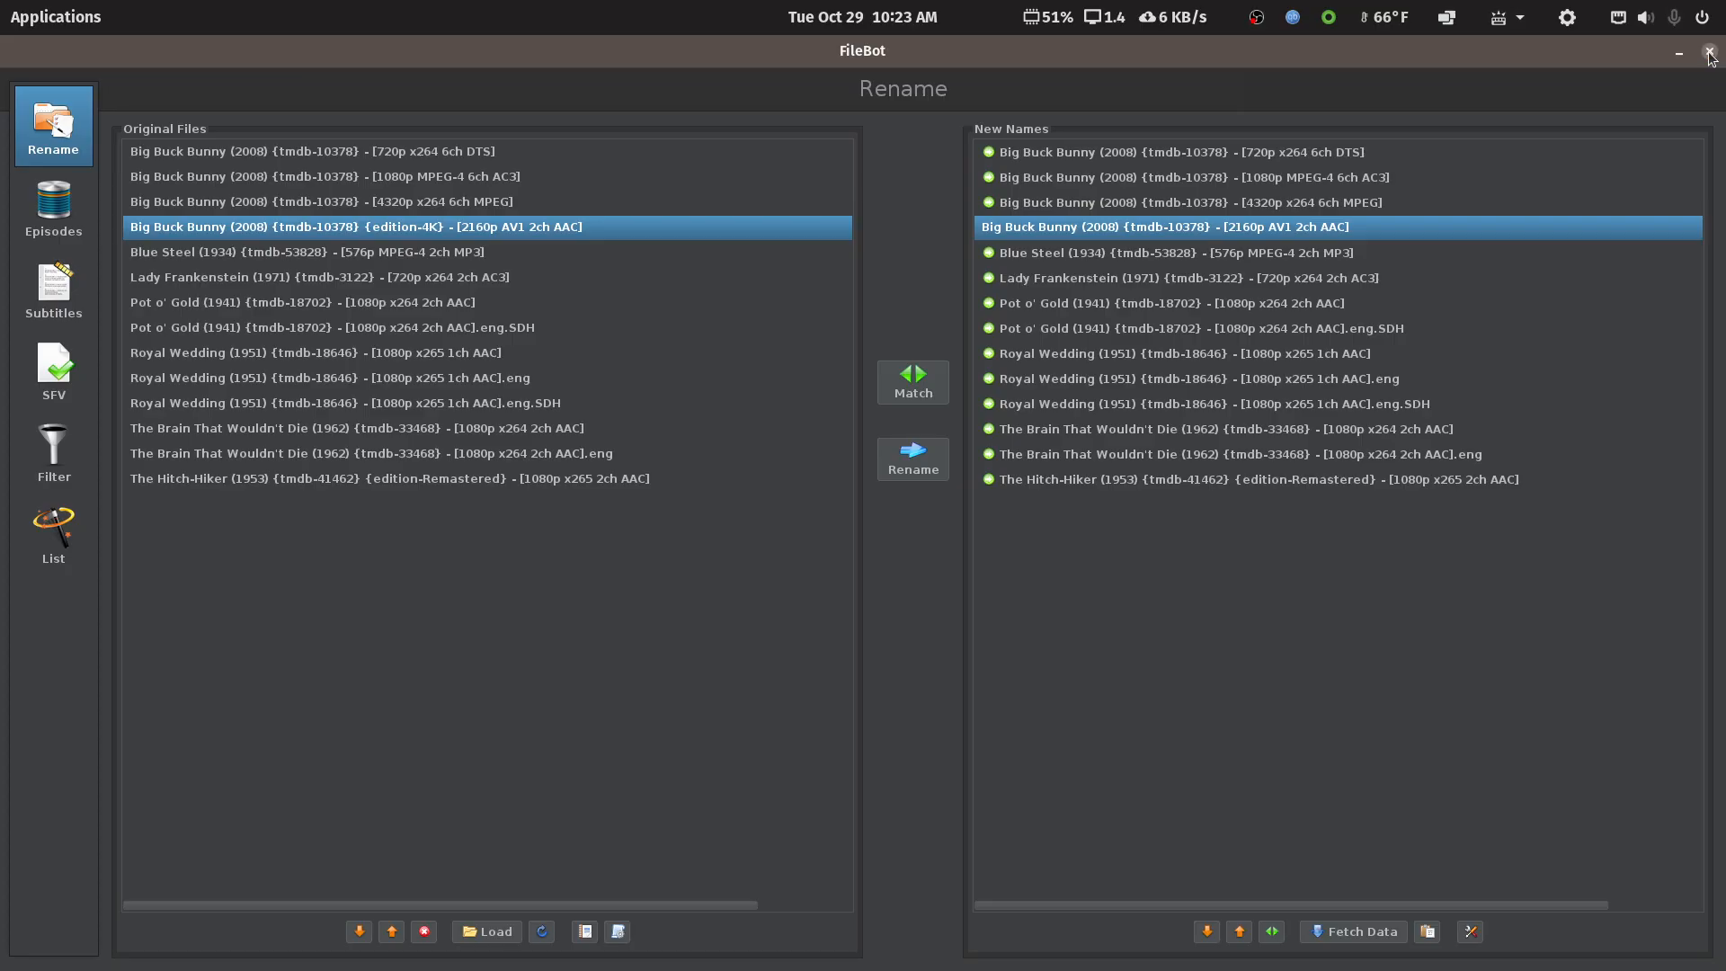
pyautogui.click(1711, 52)
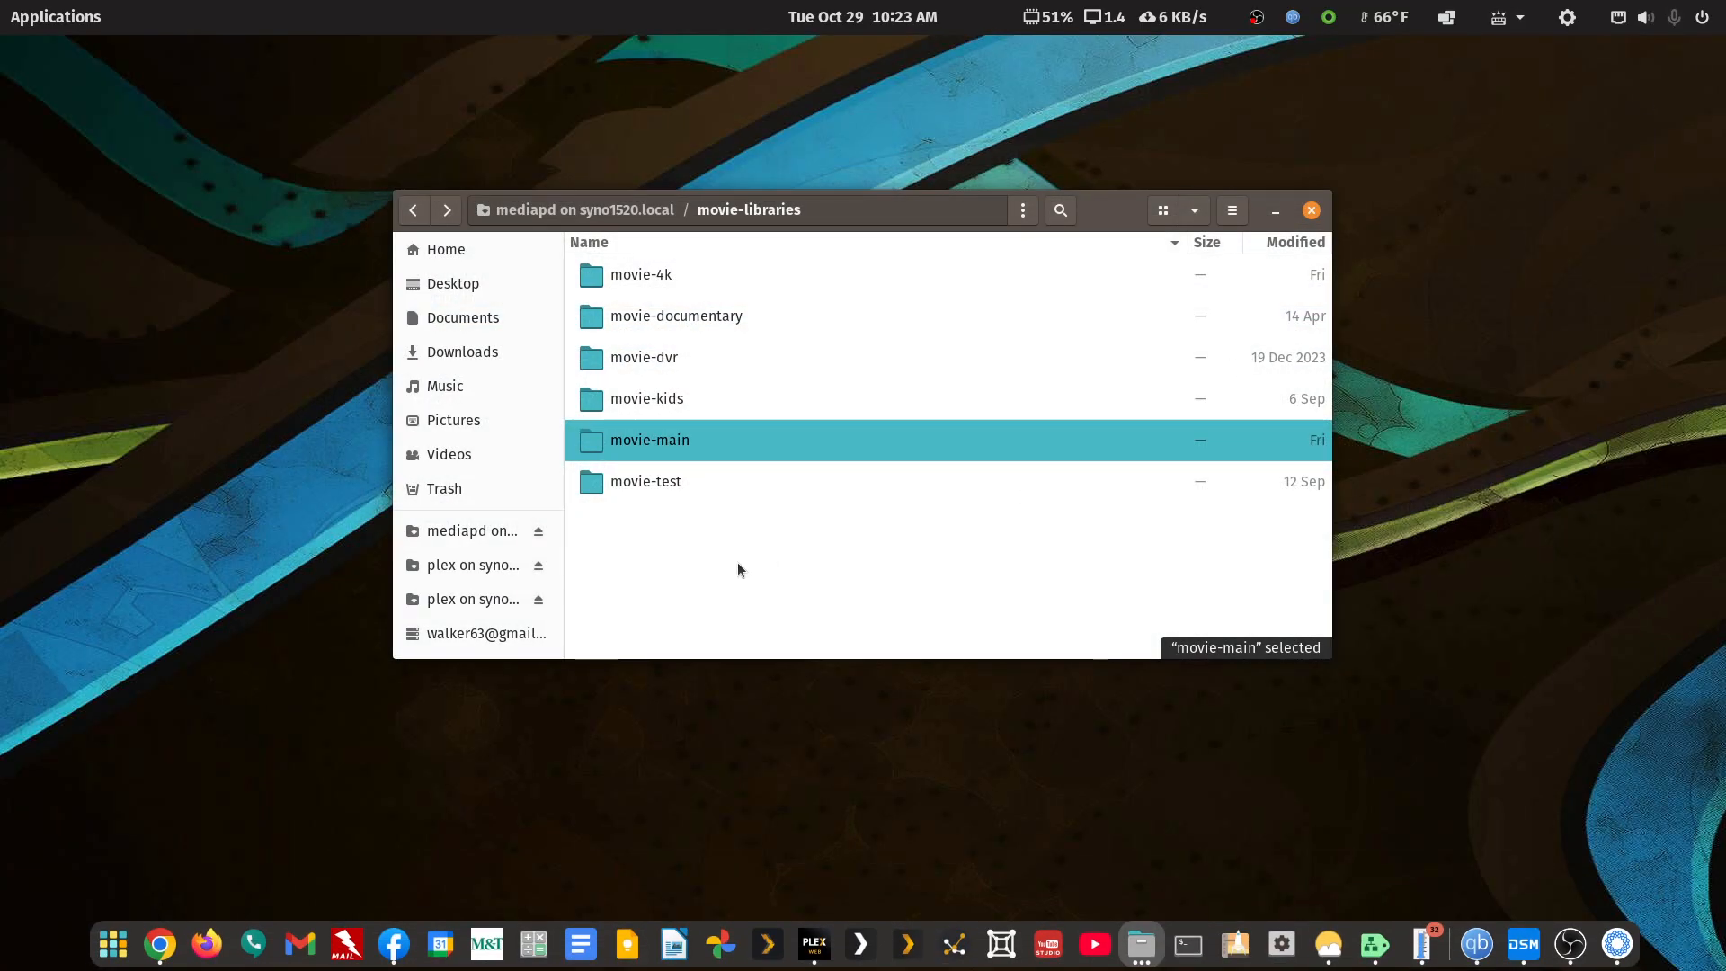
# Reopen the movie-main folder in FileBot via Open With Other Application, loading its 15 files
pyautogui.doubleClick(656, 450)
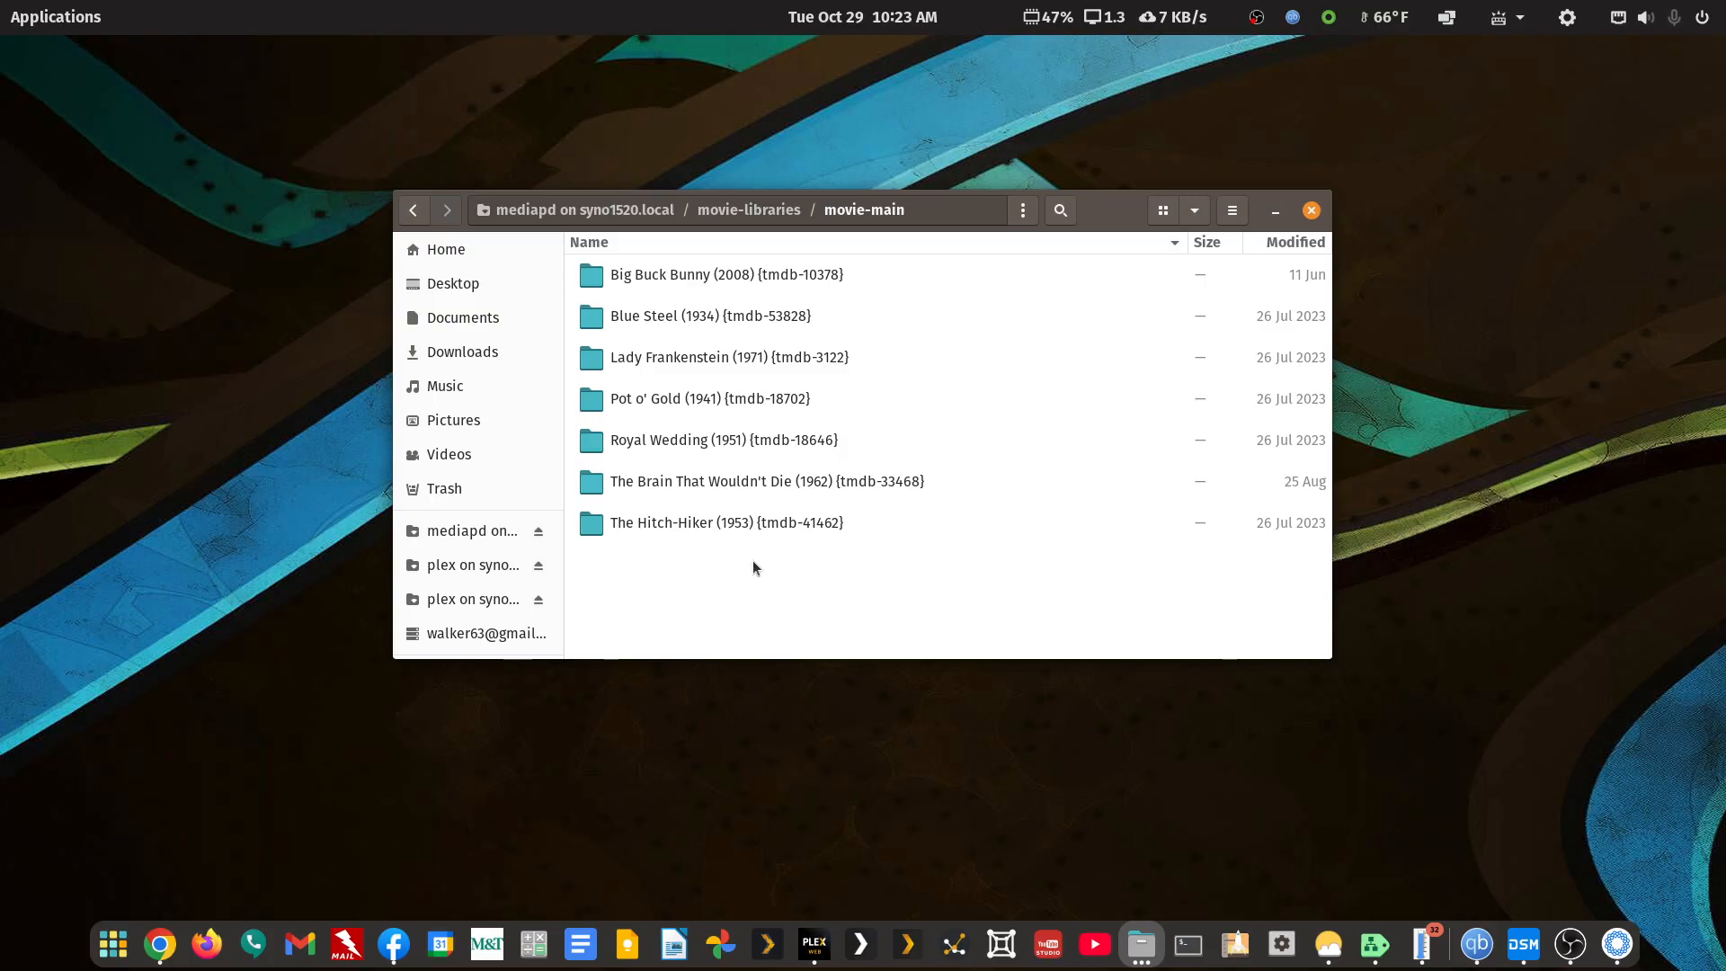
pyautogui.click(414, 211)
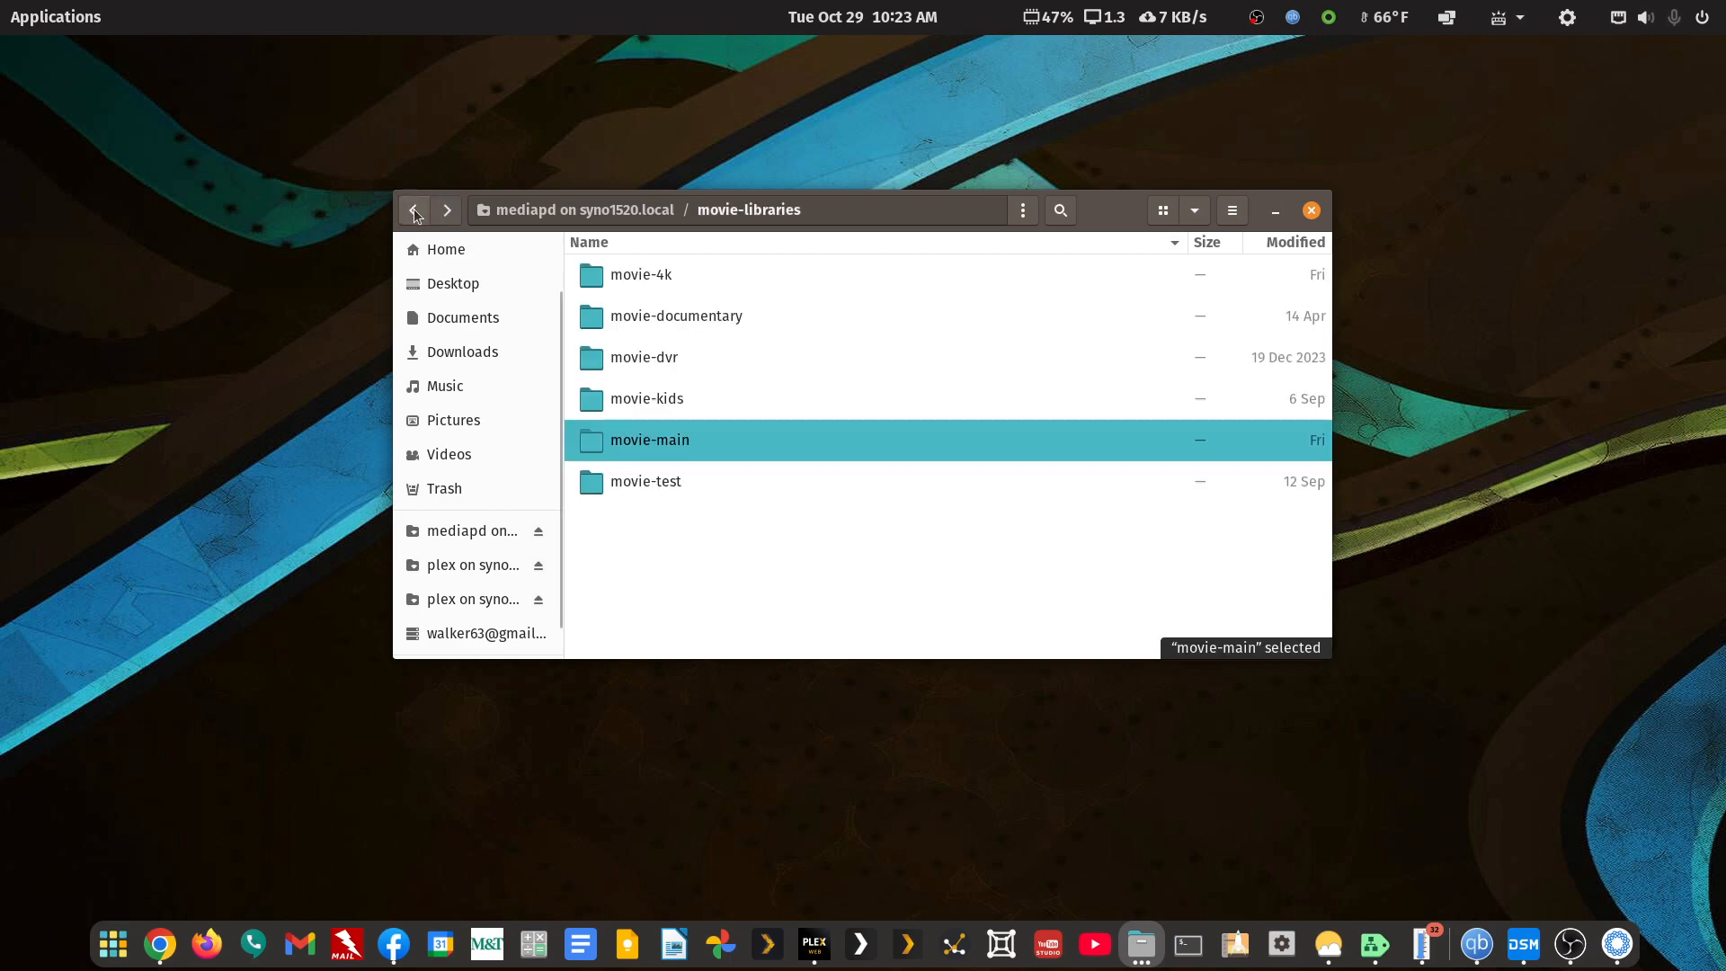
pyautogui.rightClick(676, 443)
pyautogui.click(724, 490)
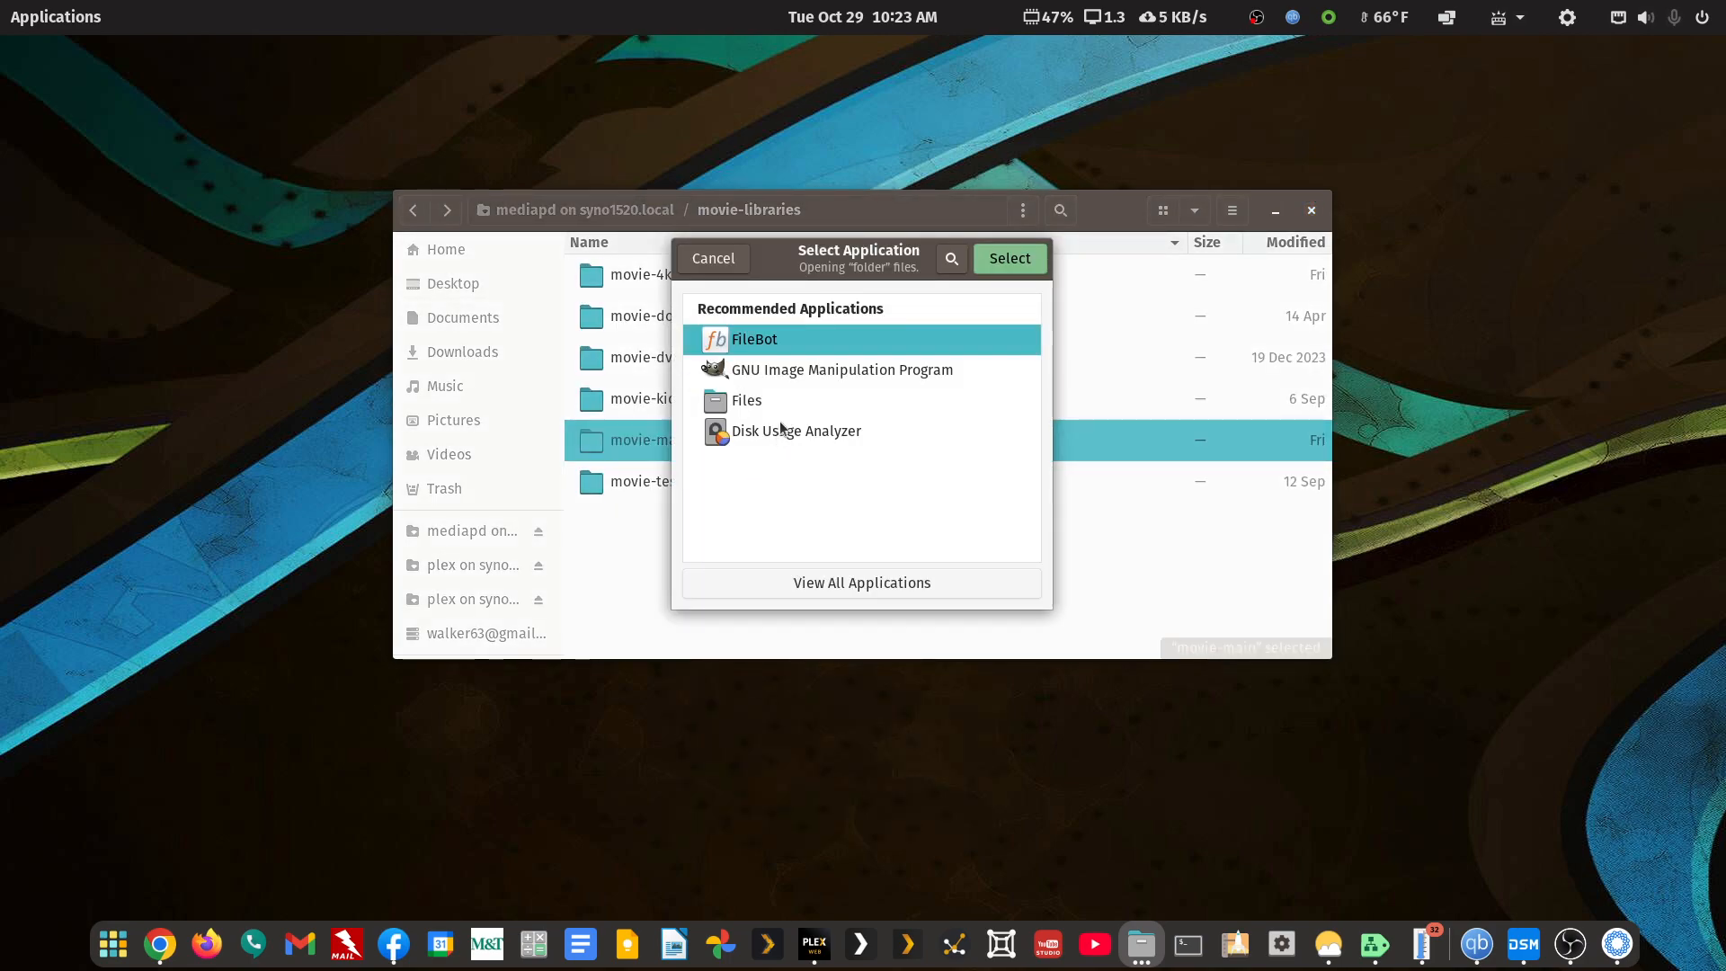
pyautogui.click(989, 261)
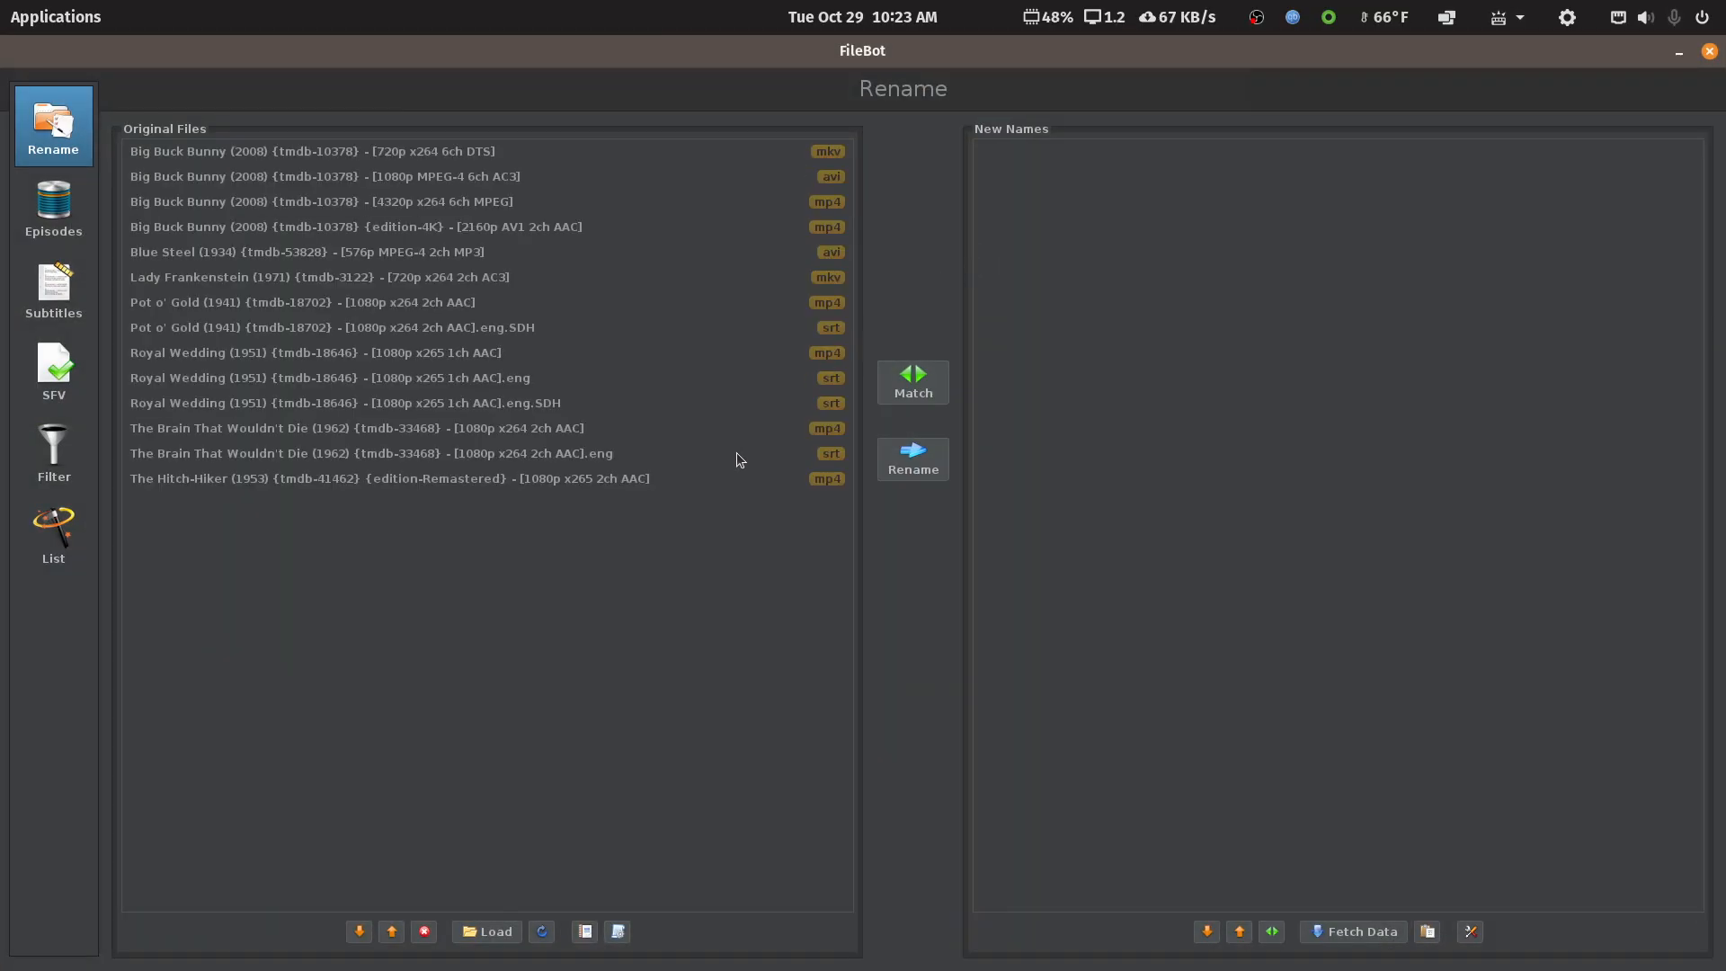
# Apply the 1 - Movie - TMDB Structure preset and compare the Big Buck Bunny versions' new names
pyautogui.click(618, 932)
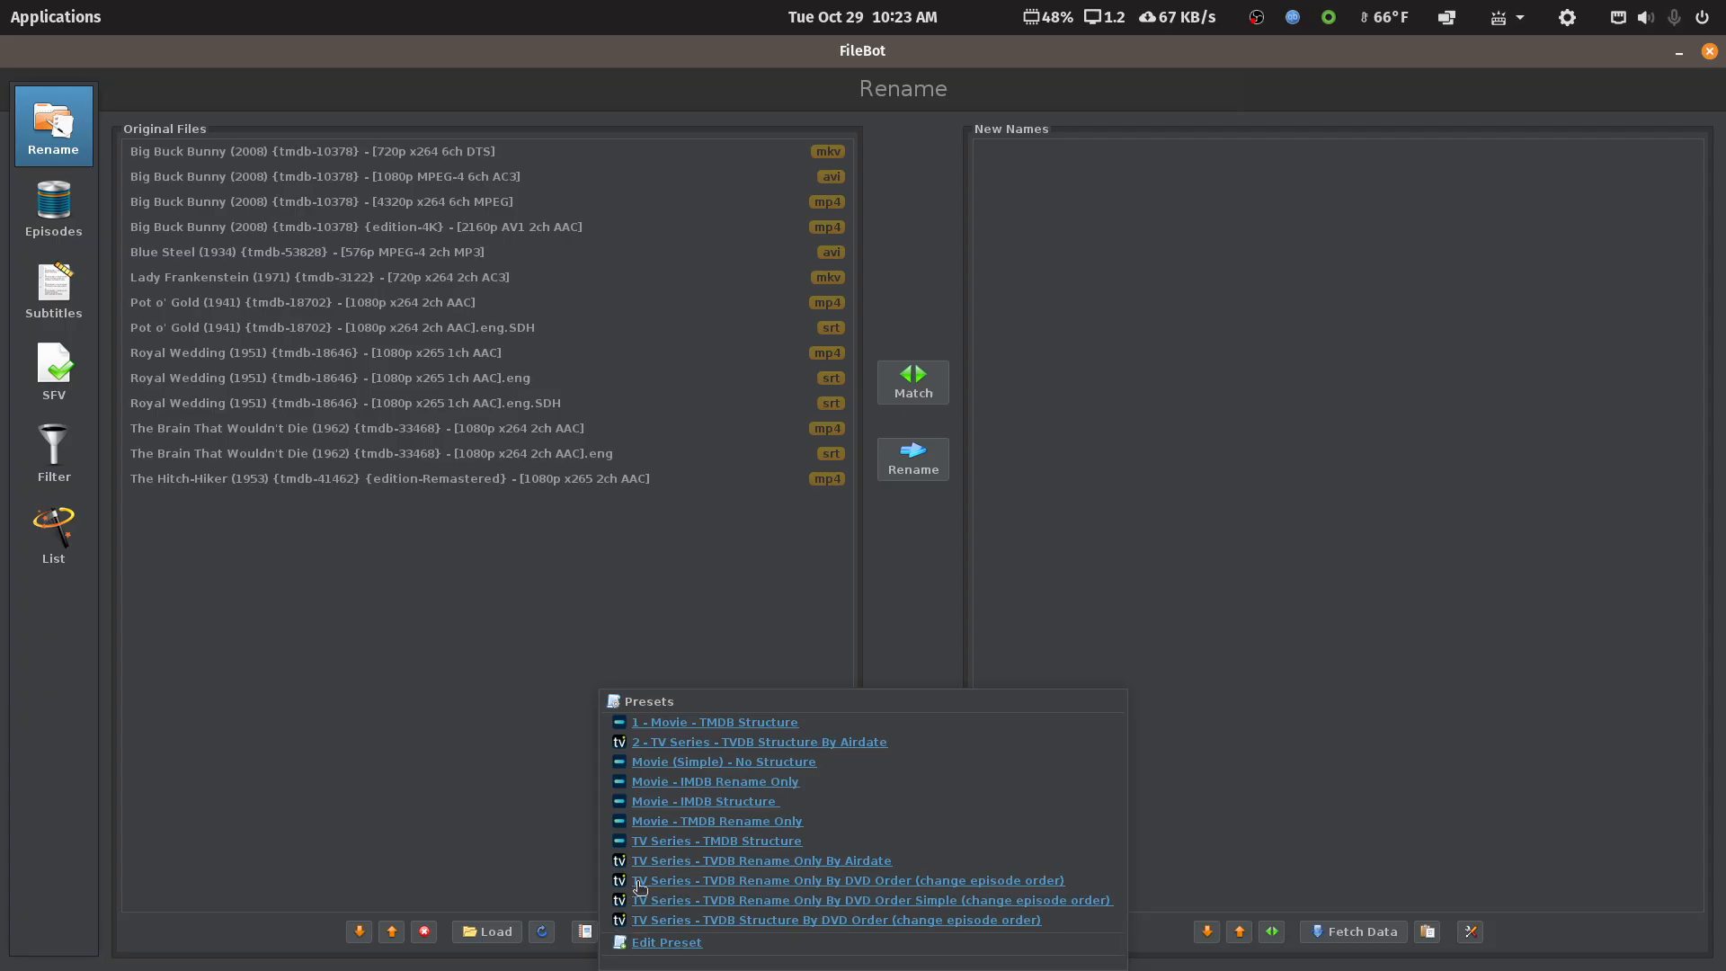
pyautogui.click(728, 722)
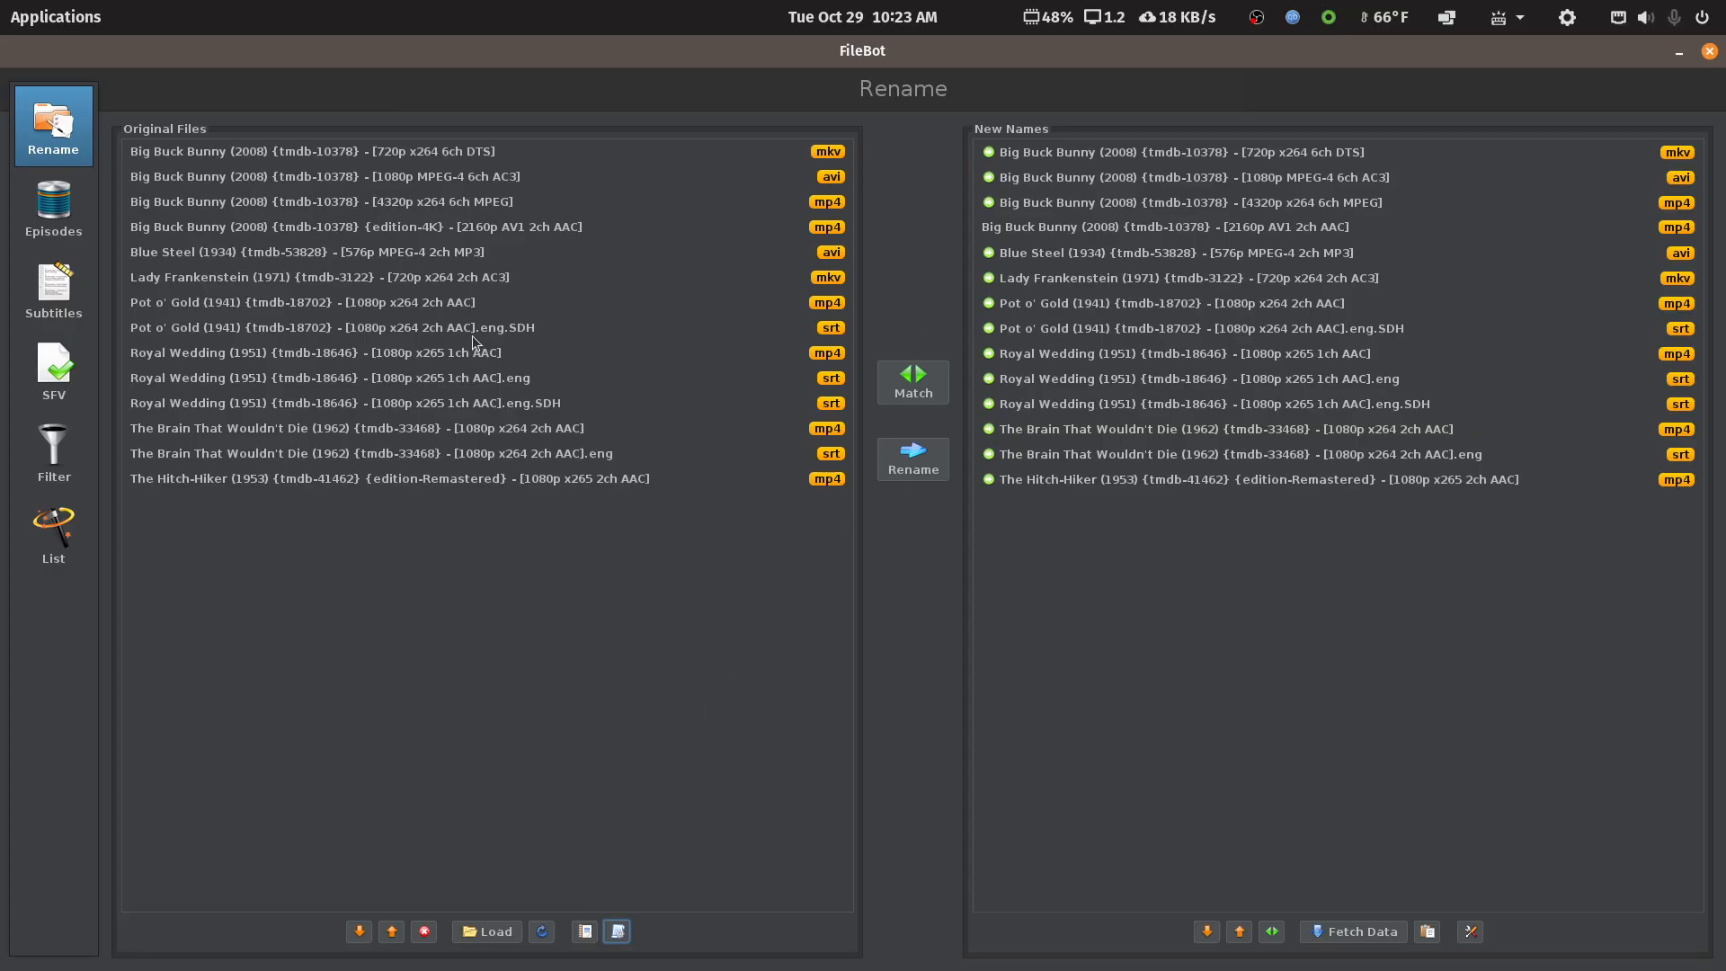
pyautogui.click(450, 231)
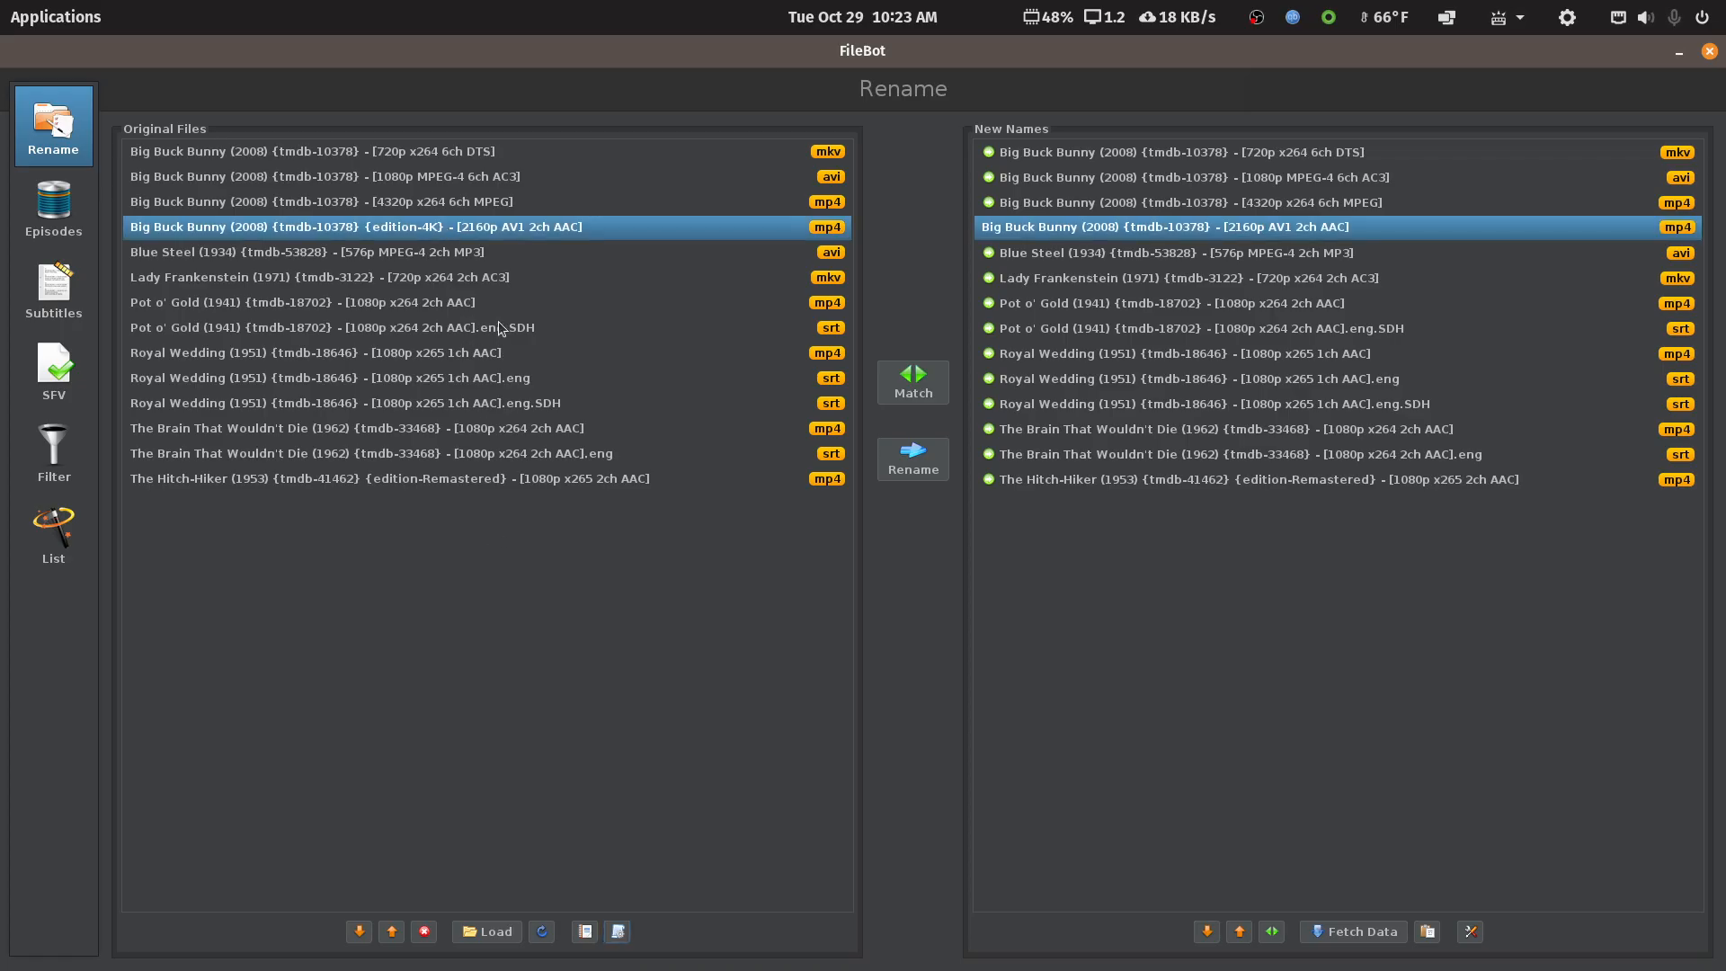
pyautogui.click(464, 163)
pyautogui.click(457, 193)
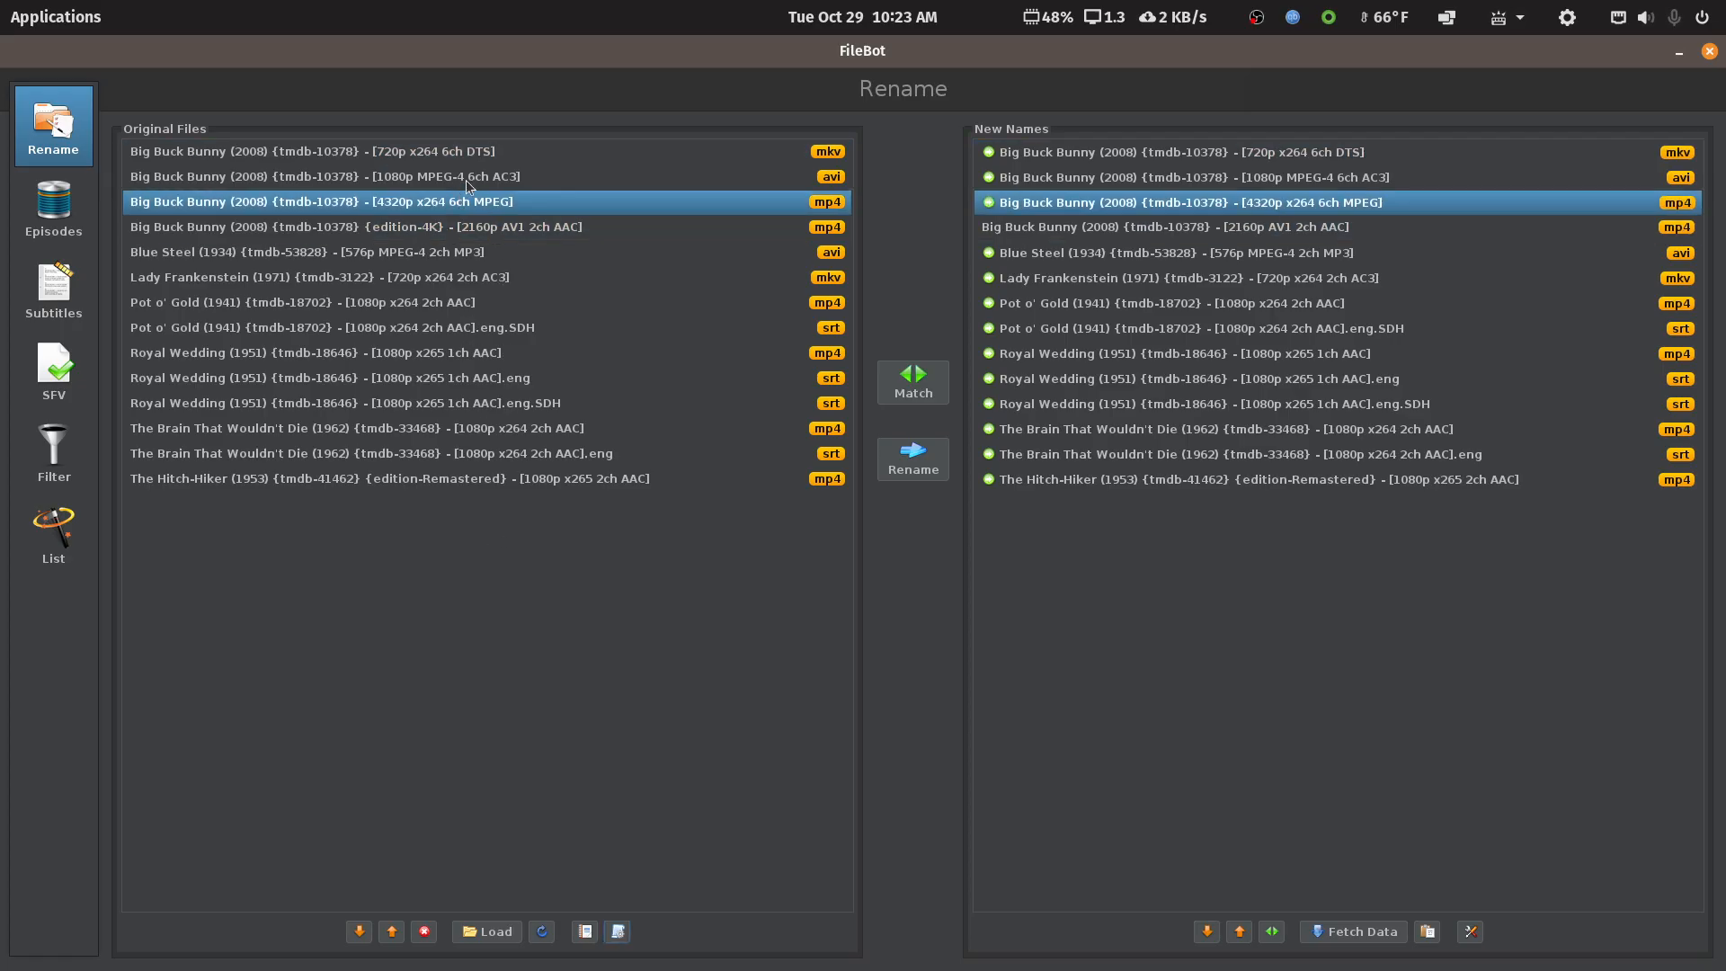
pyautogui.click(464, 180)
pyautogui.click(461, 203)
pyautogui.click(461, 232)
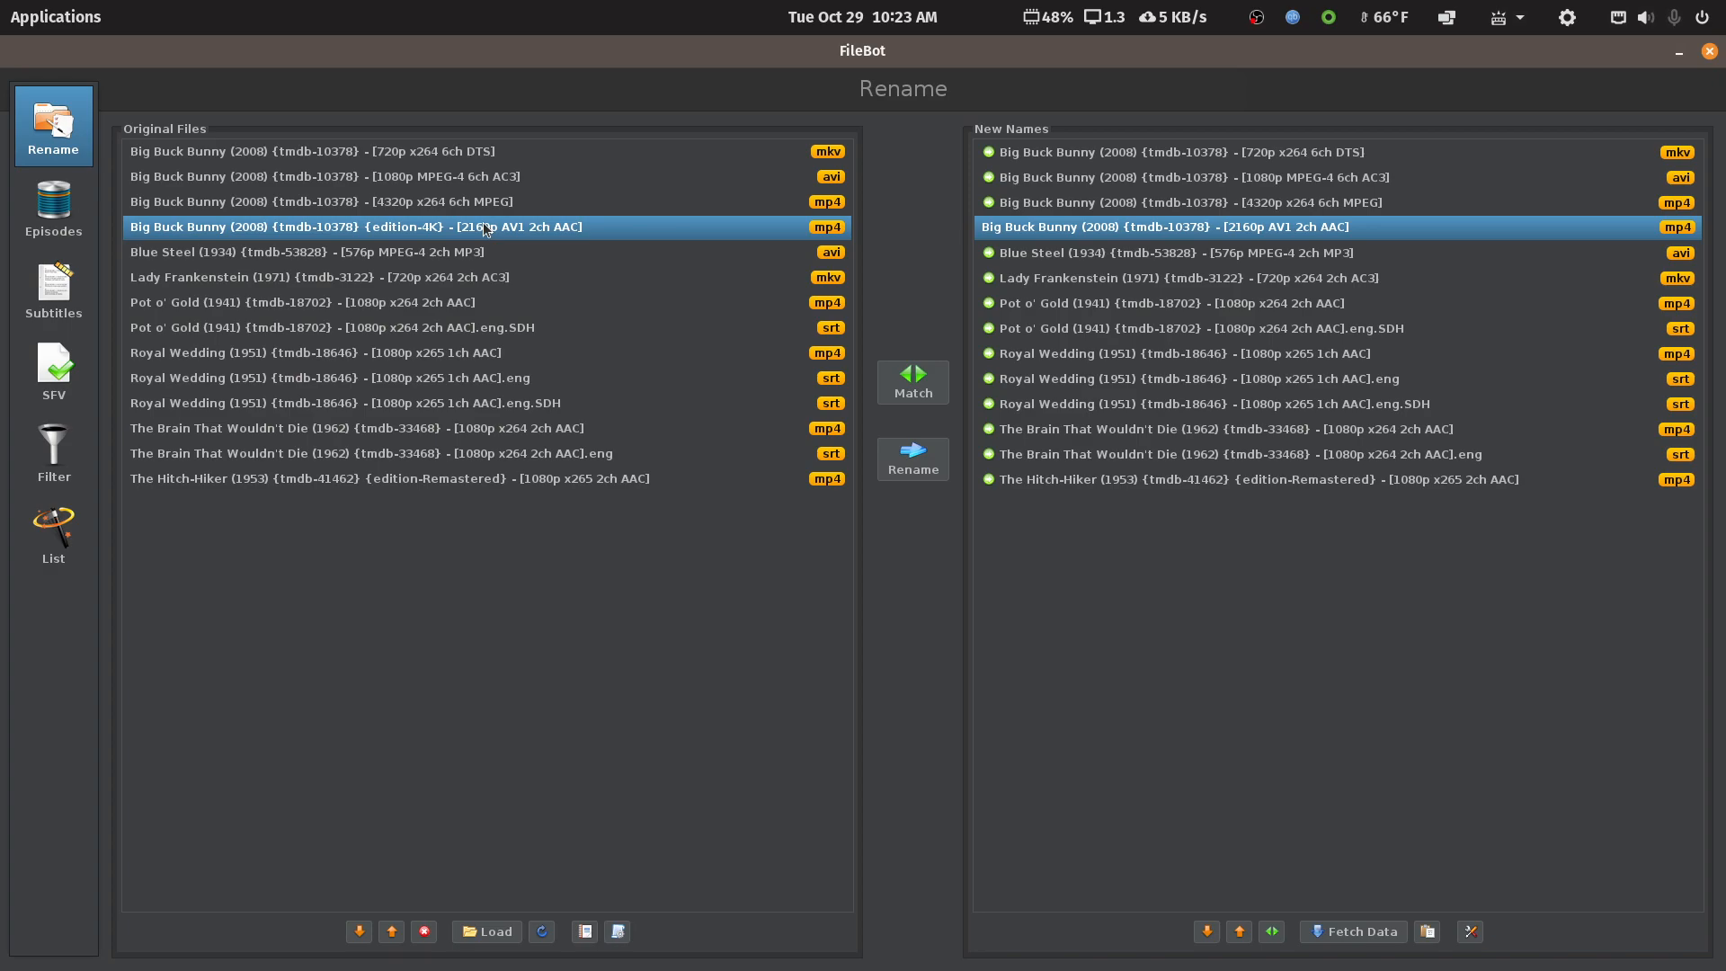
pyautogui.moveTo(320, 960)
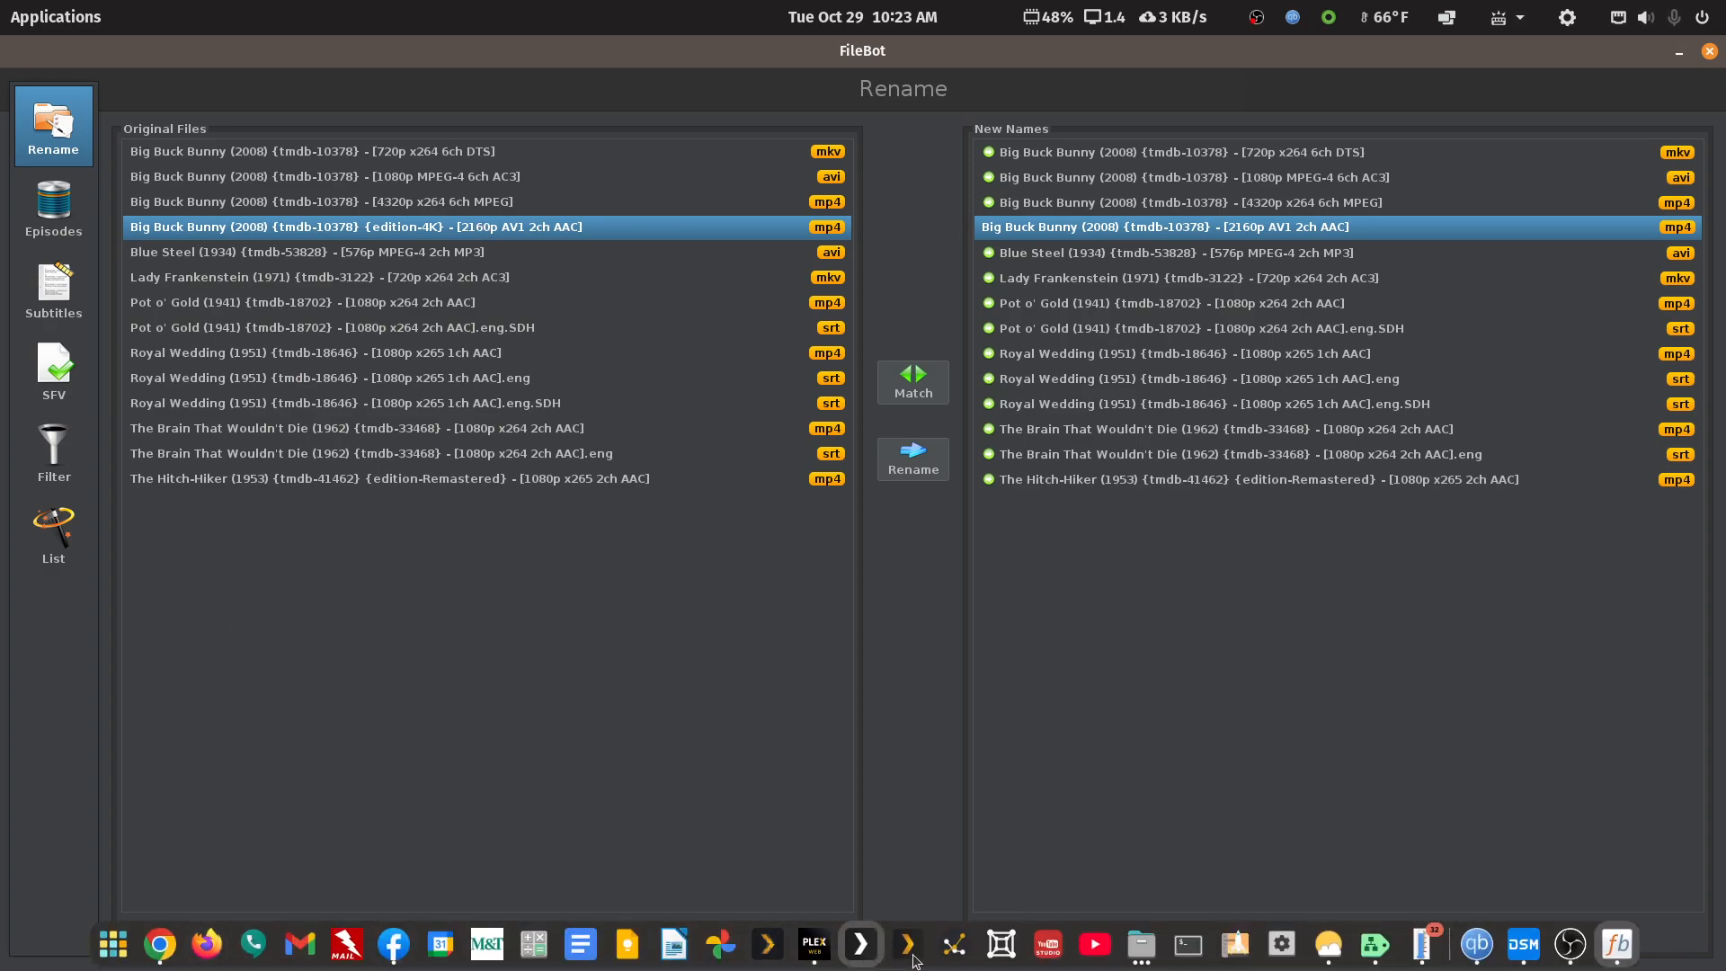
pyautogui.click(1141, 951)
pyautogui.click(1307, 867)
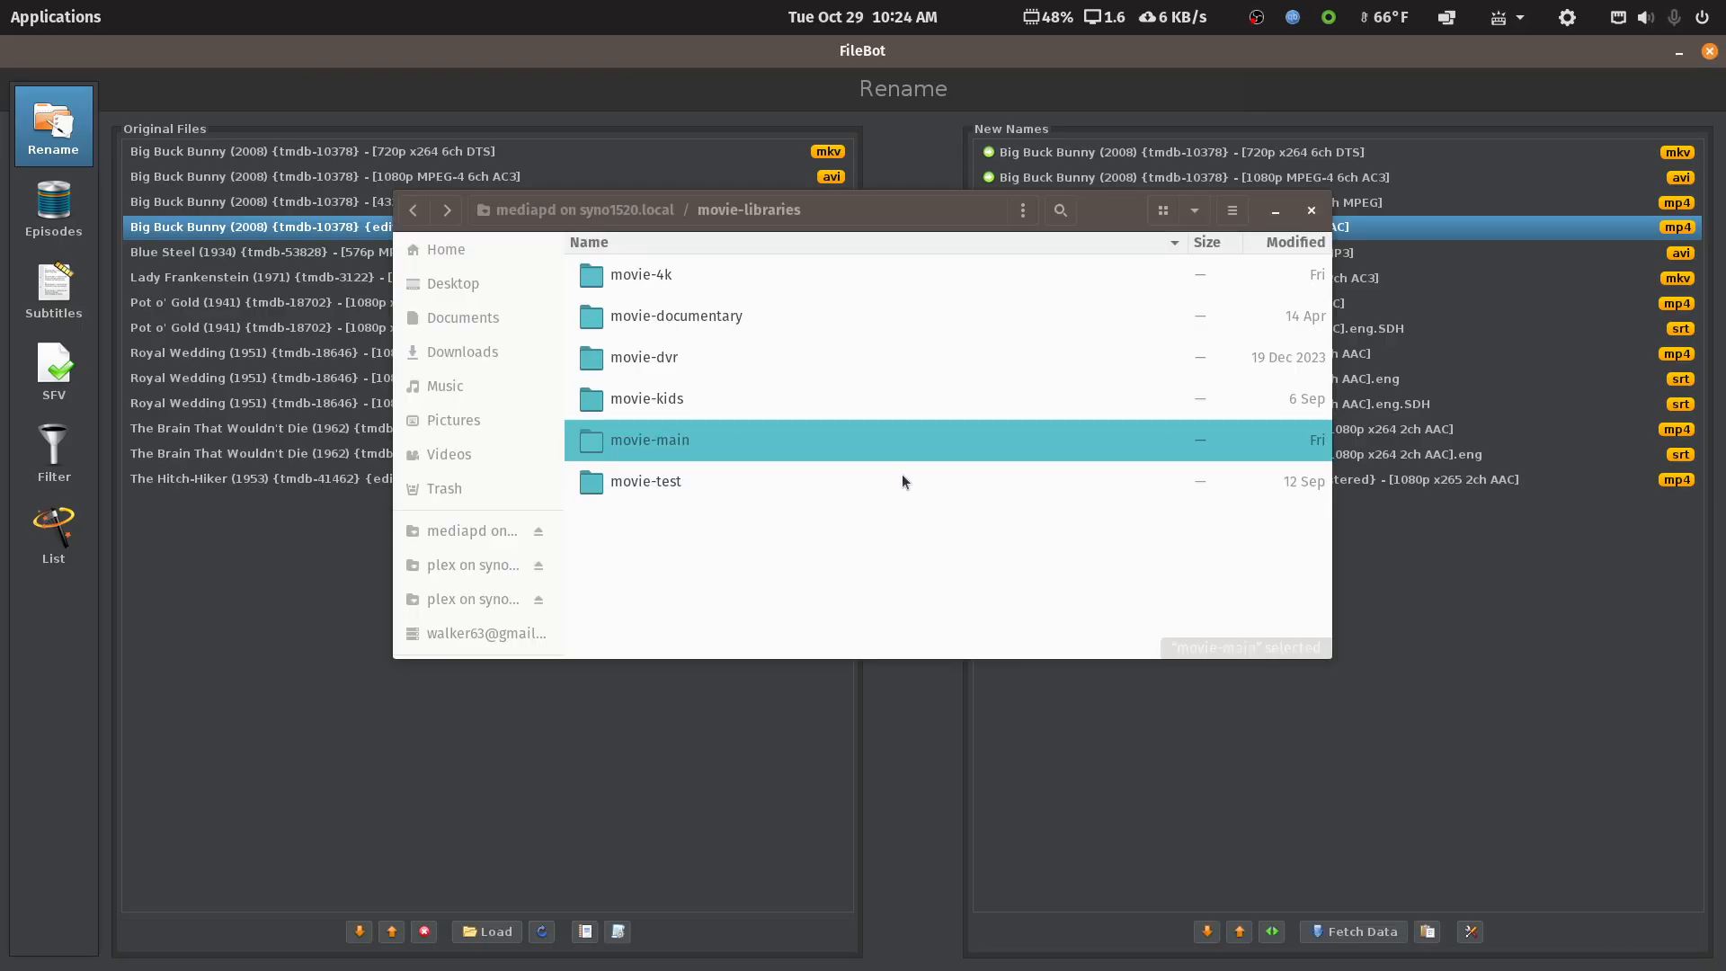
pyautogui.click(1276, 211)
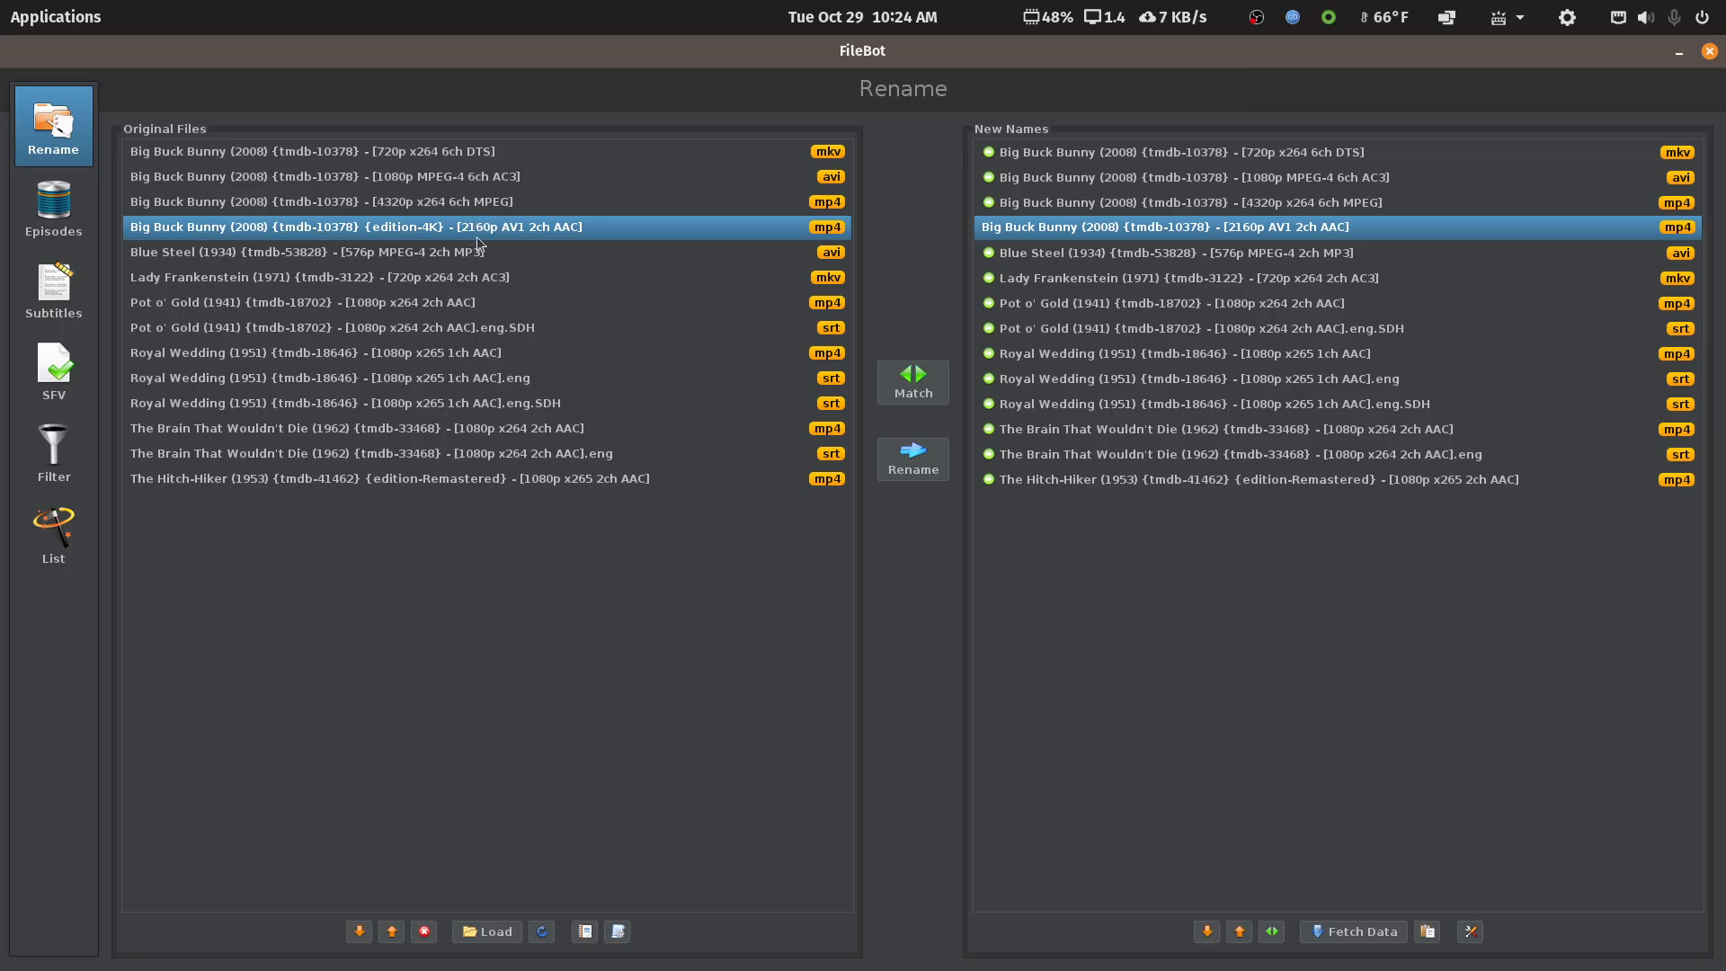
pyautogui.click(476, 153)
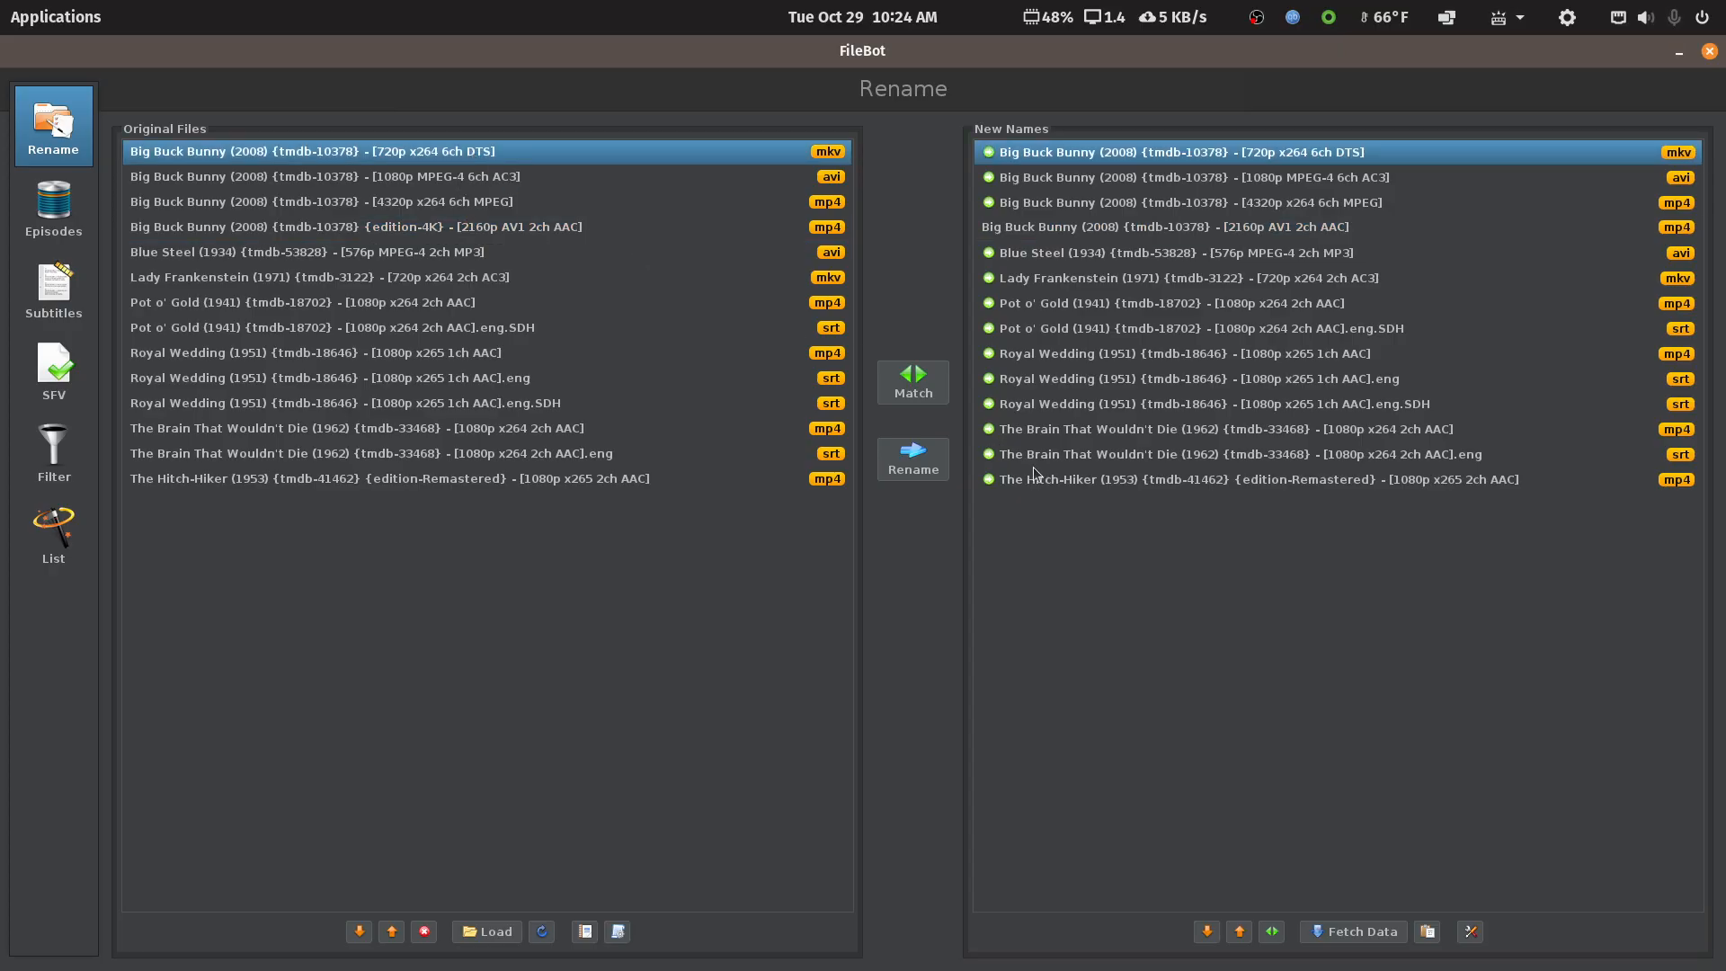
pyautogui.press('Down')
pyautogui.press('Up')
pyautogui.press('Down')
pyautogui.press('Down')
pyautogui.press('Down')
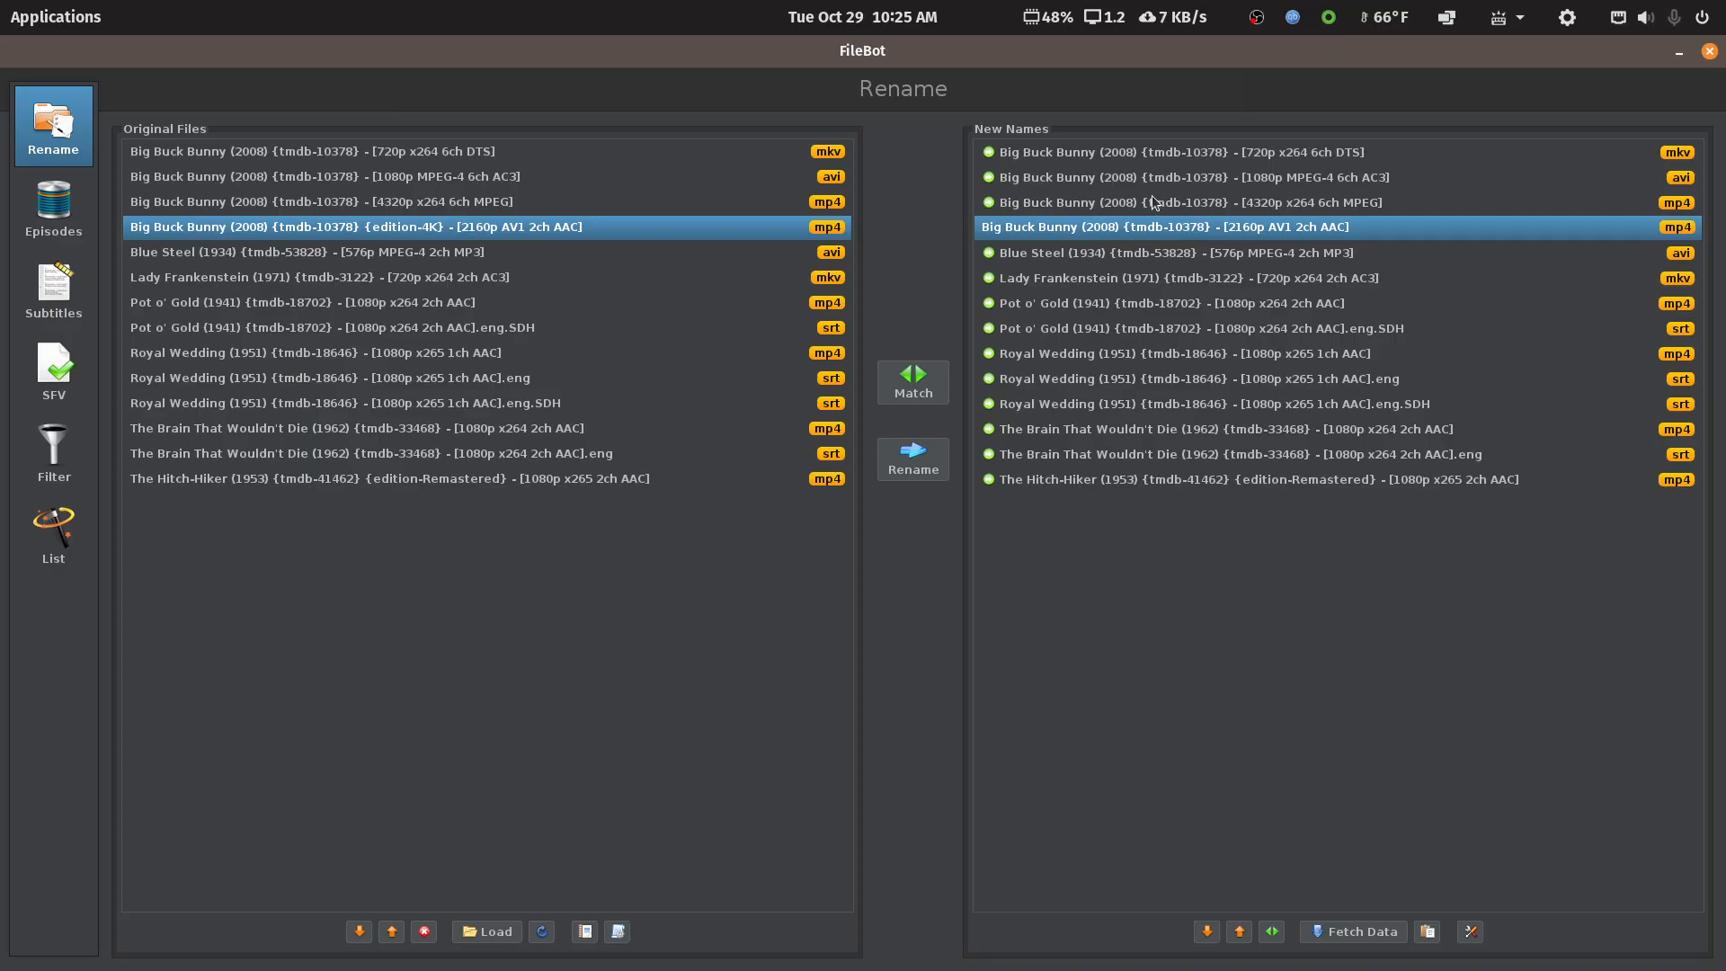
# Remove the 2160p AV1 4K Big Buck Bunny file, then review the Lady Frankenstein and Pot o' Gold entries
pyautogui.click(424, 932)
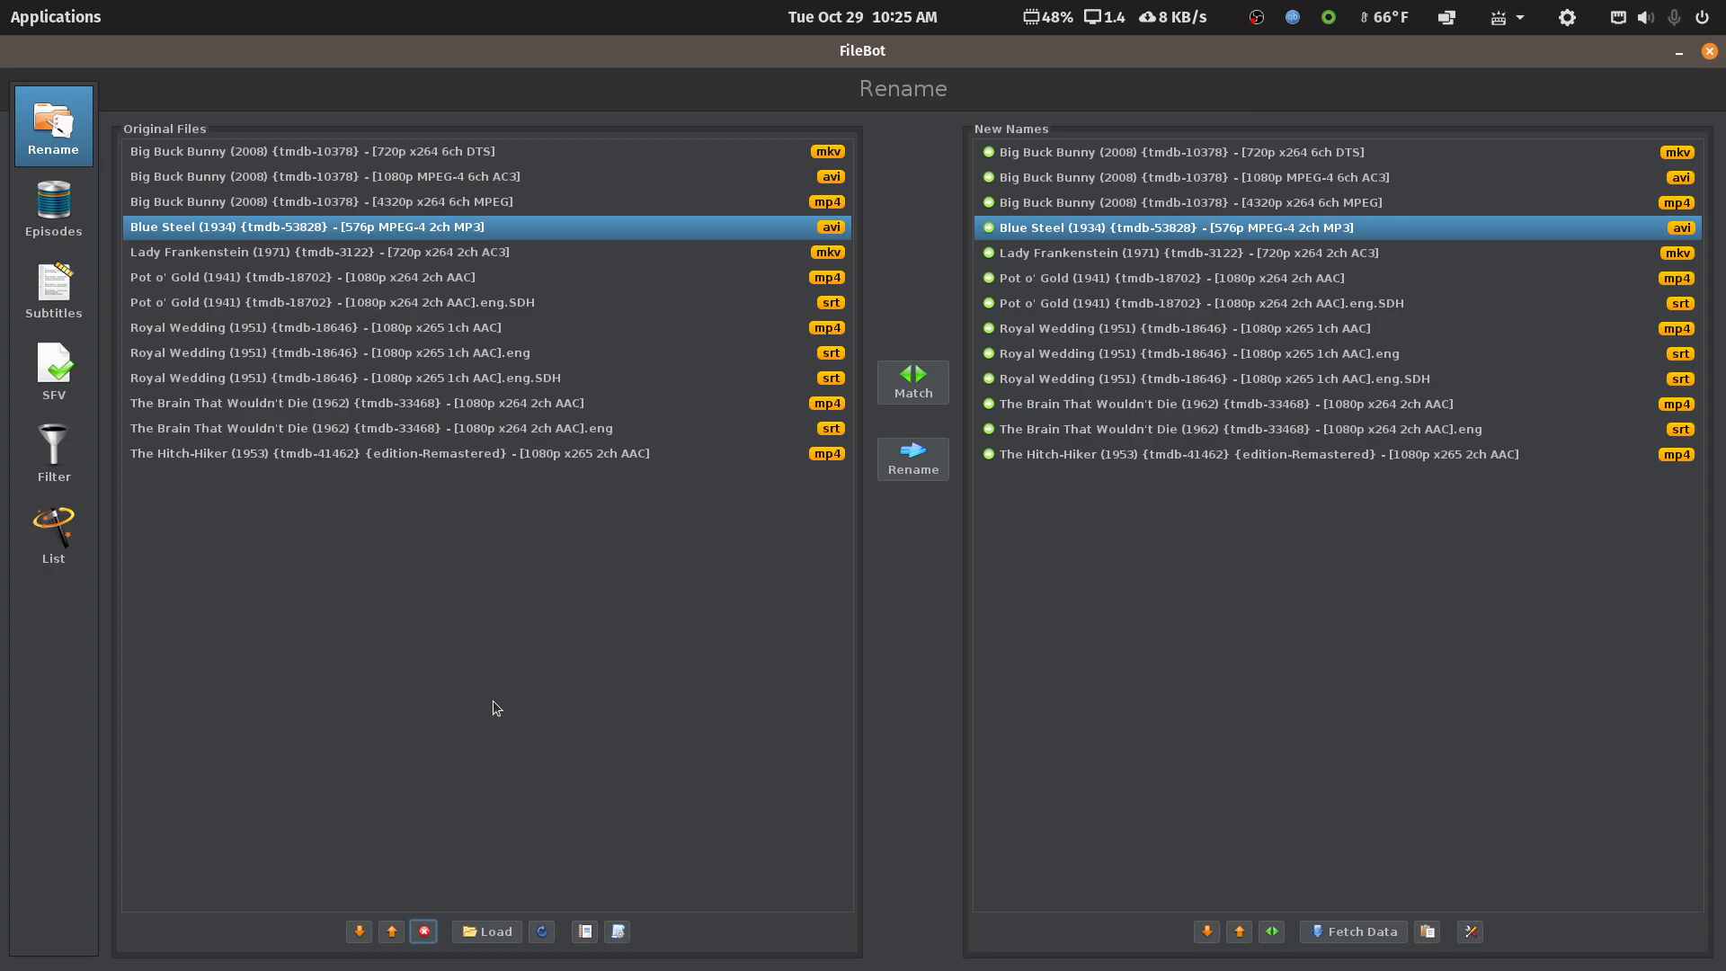
pyautogui.click(414, 256)
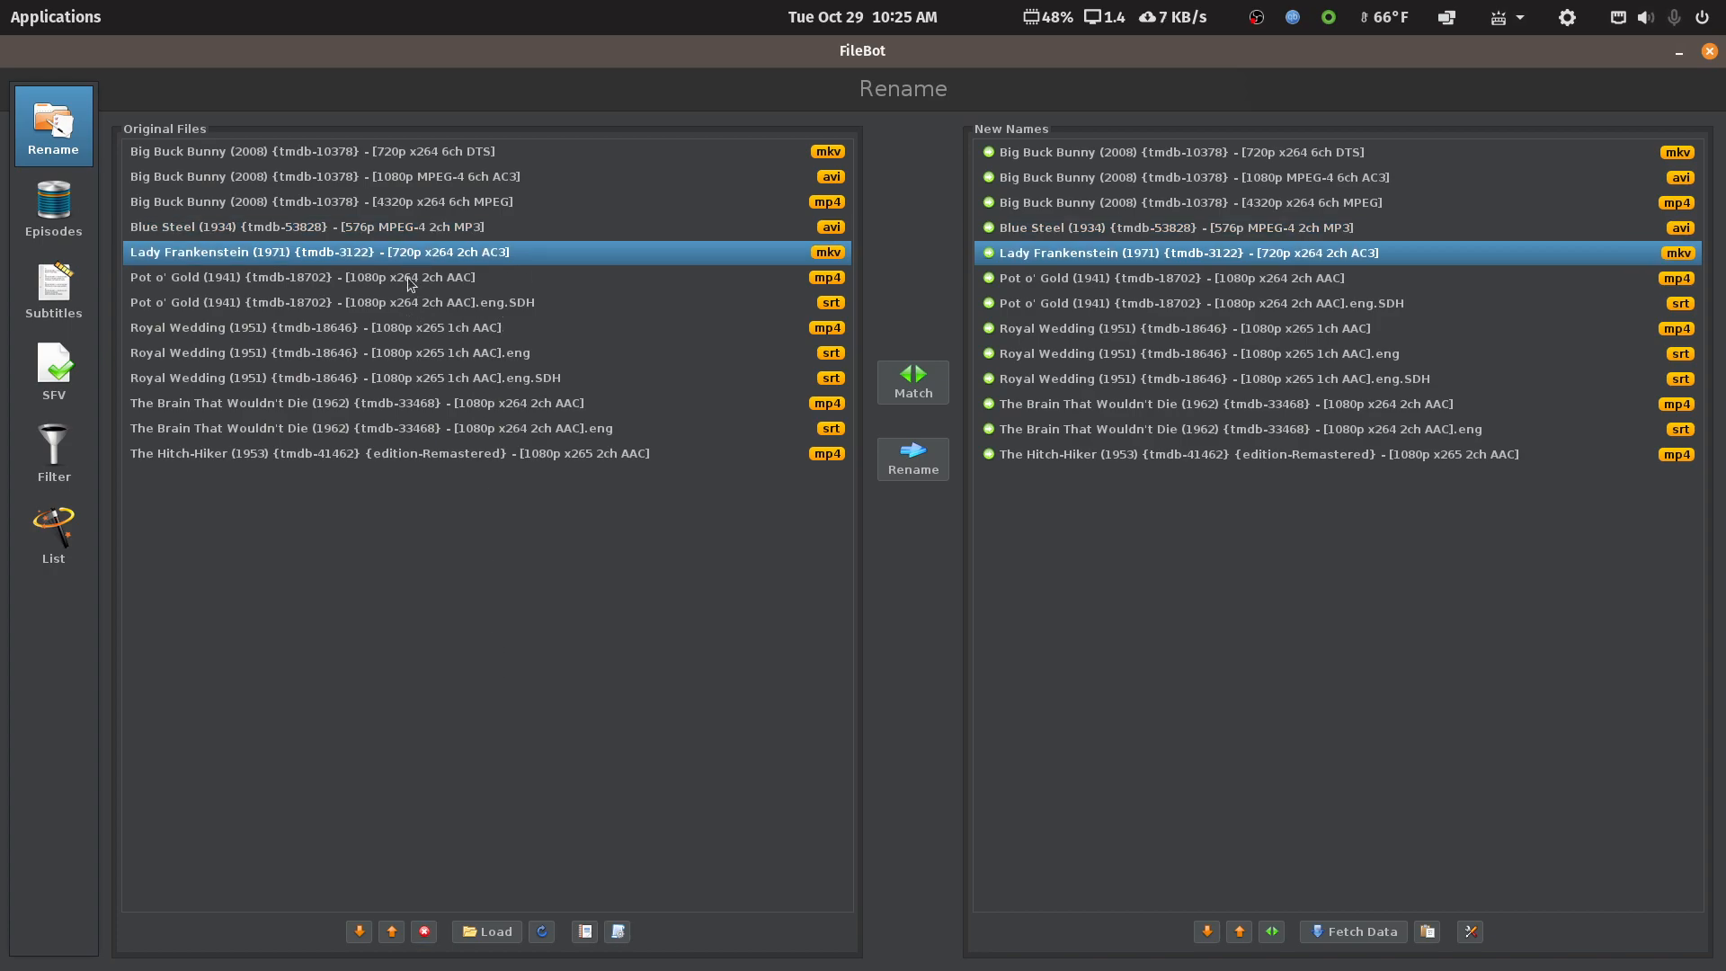
pyautogui.click(407, 277)
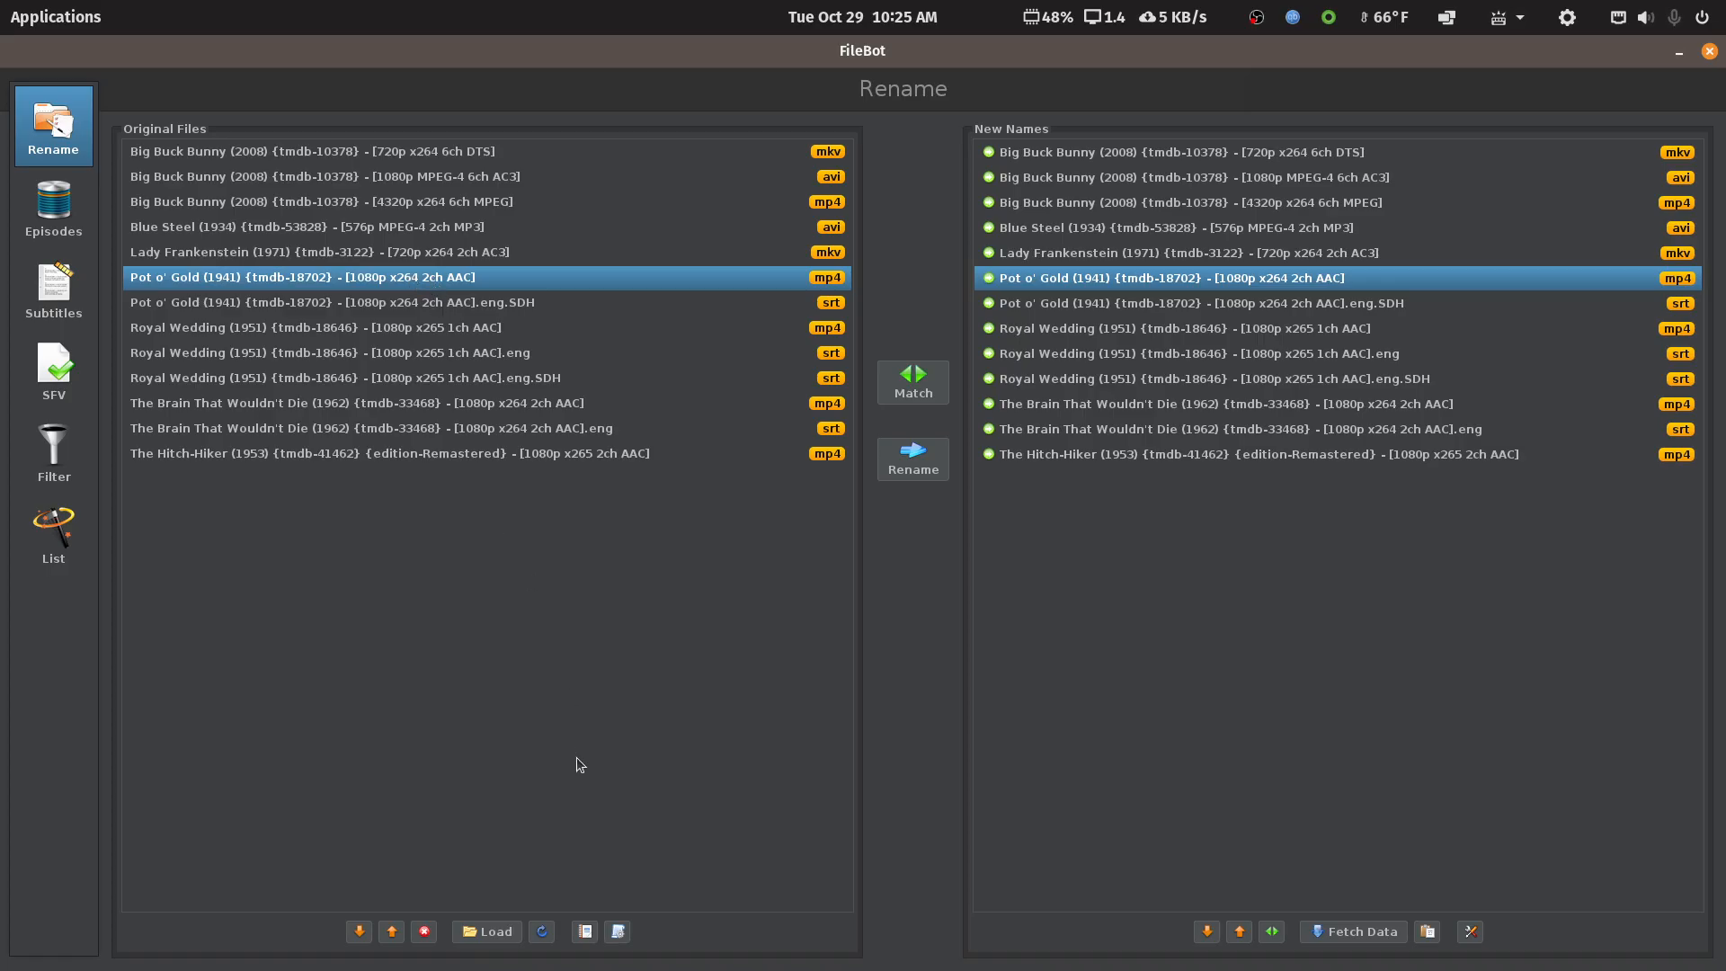
pyautogui.click(616, 939)
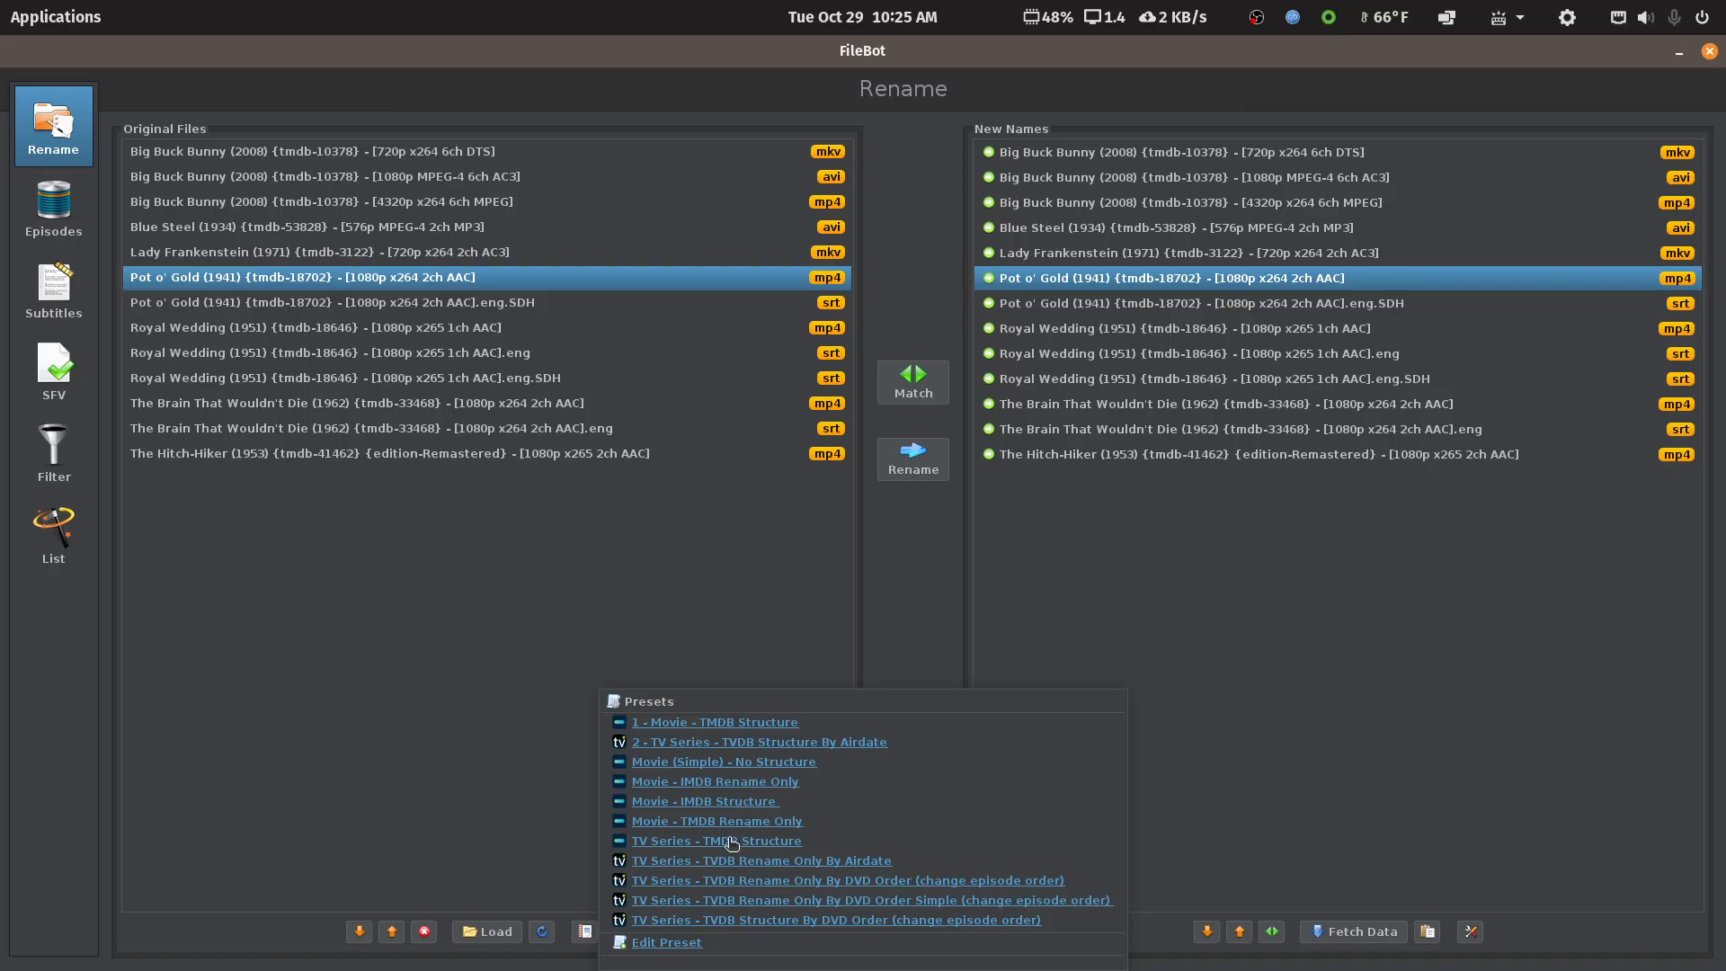
# Apply the Movie - IMDB Rename Only preset so all 13 new names carry IMDb IDs
pyautogui.click(727, 782)
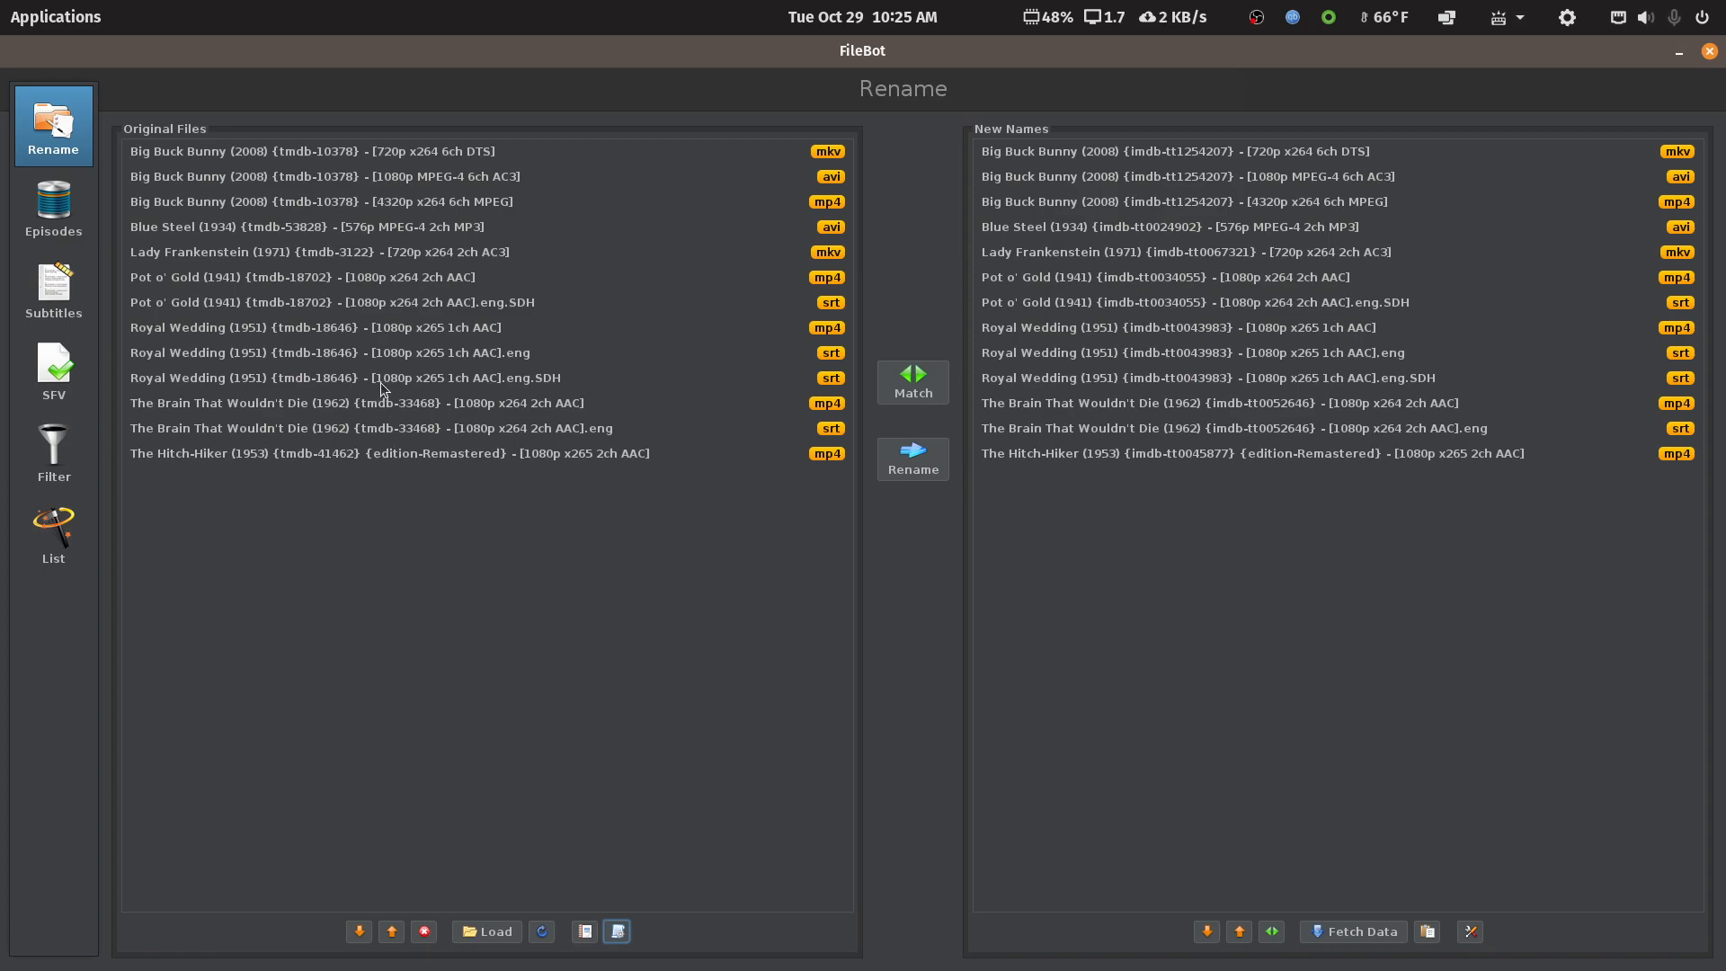
# Drop the Pot o' Gold mp4, 4320p Big Buck Bunny and Brain That Wouldn't Die English subtitle, leaving 10 files
pyautogui.click(322, 279)
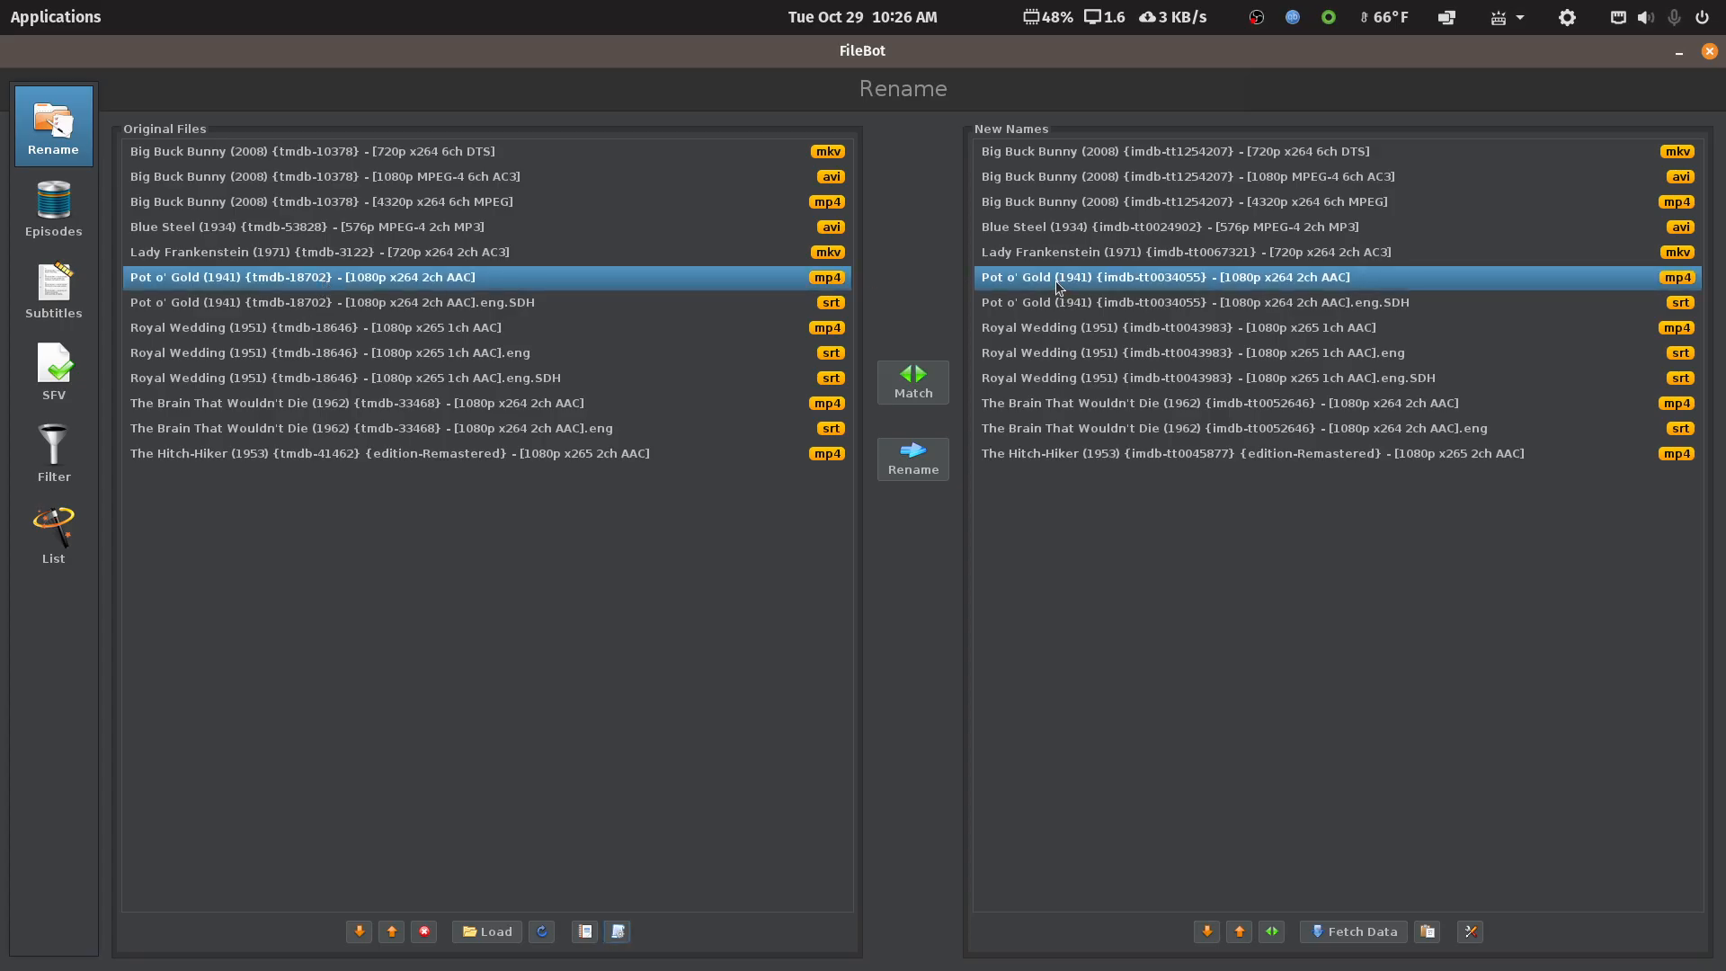
pyautogui.click(423, 930)
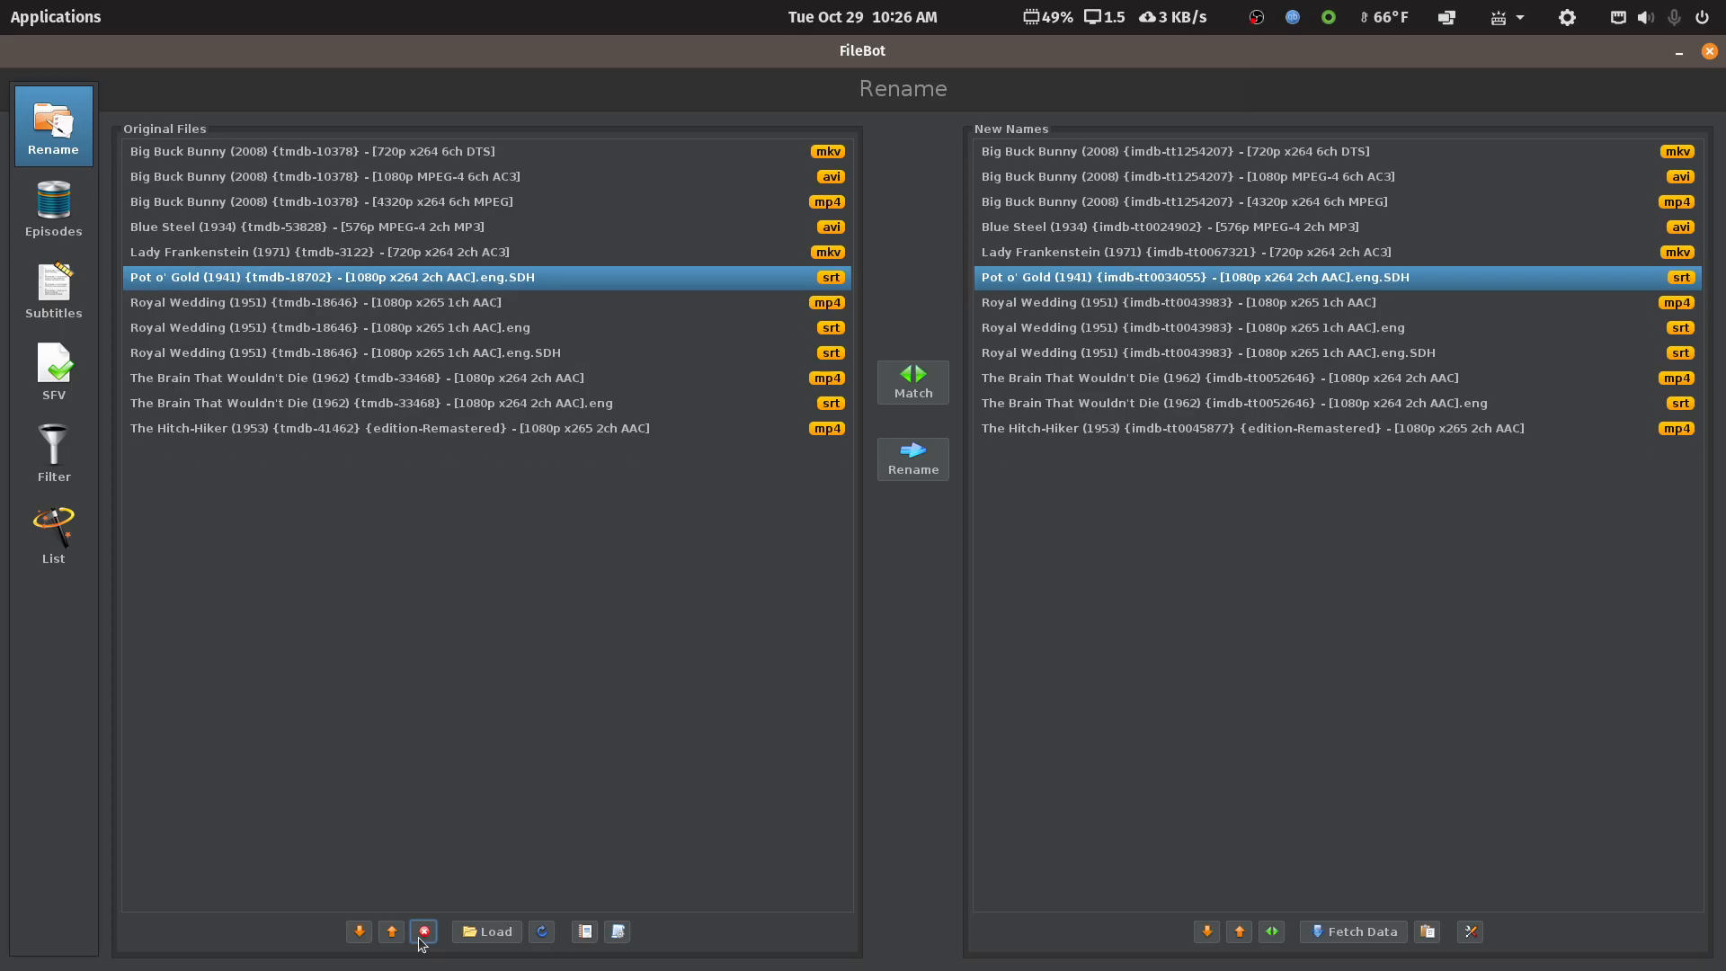
pyautogui.click(395, 203)
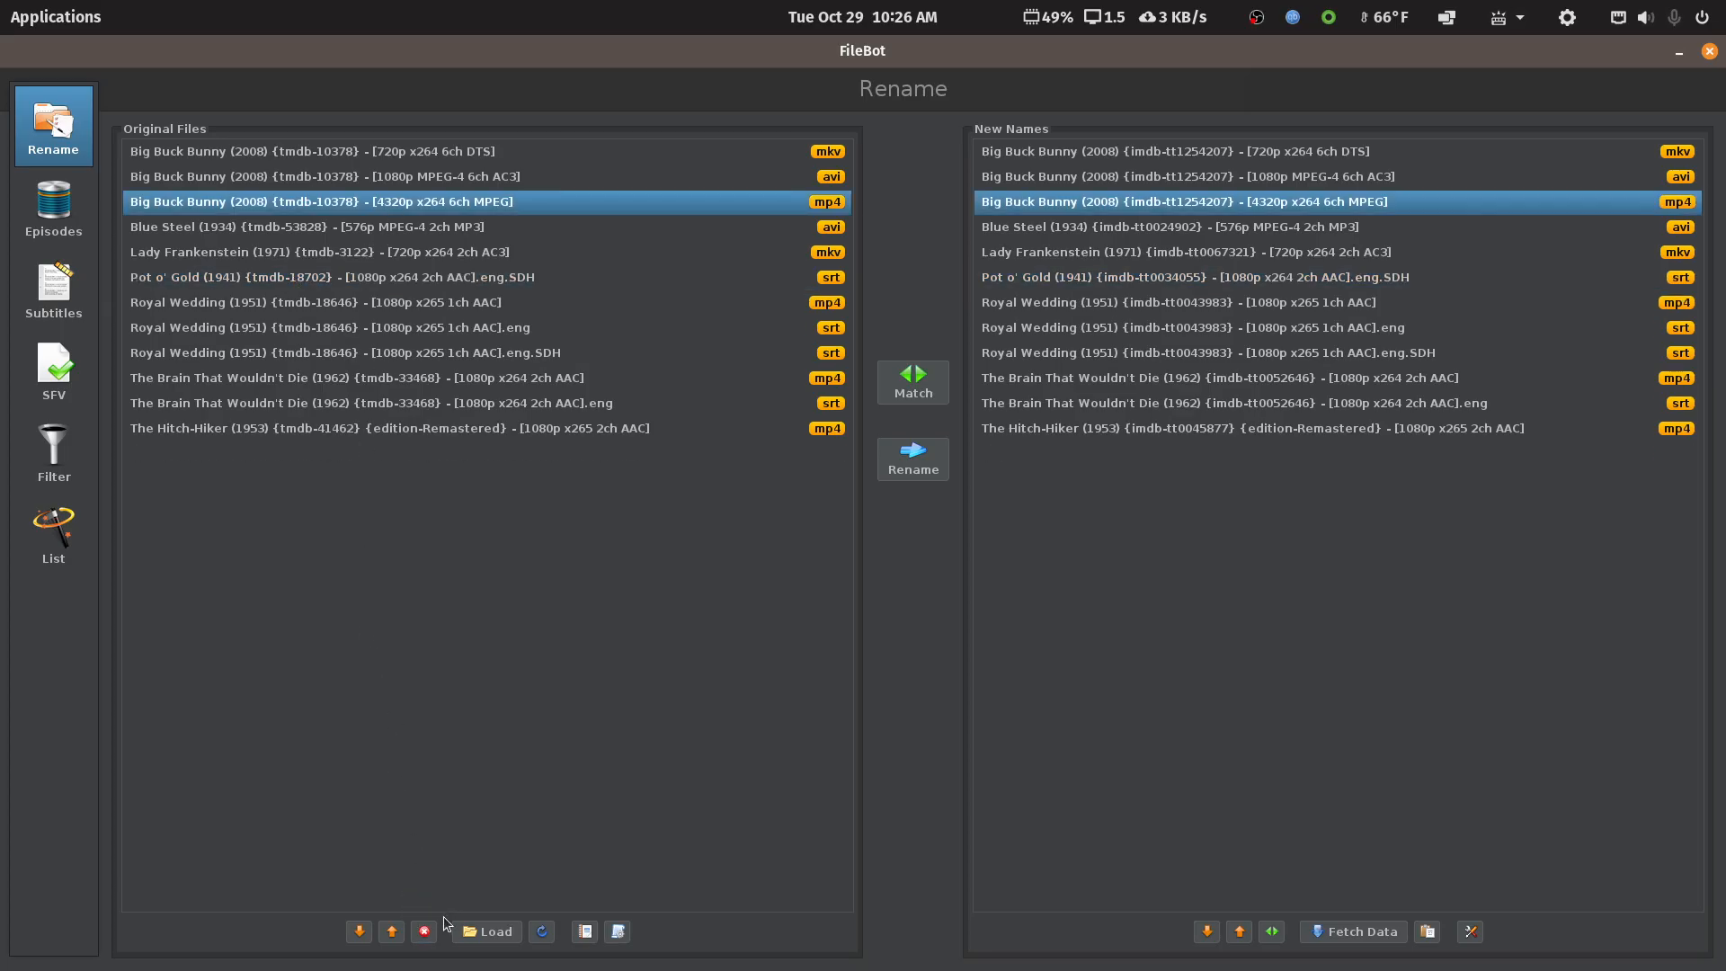
pyautogui.click(423, 931)
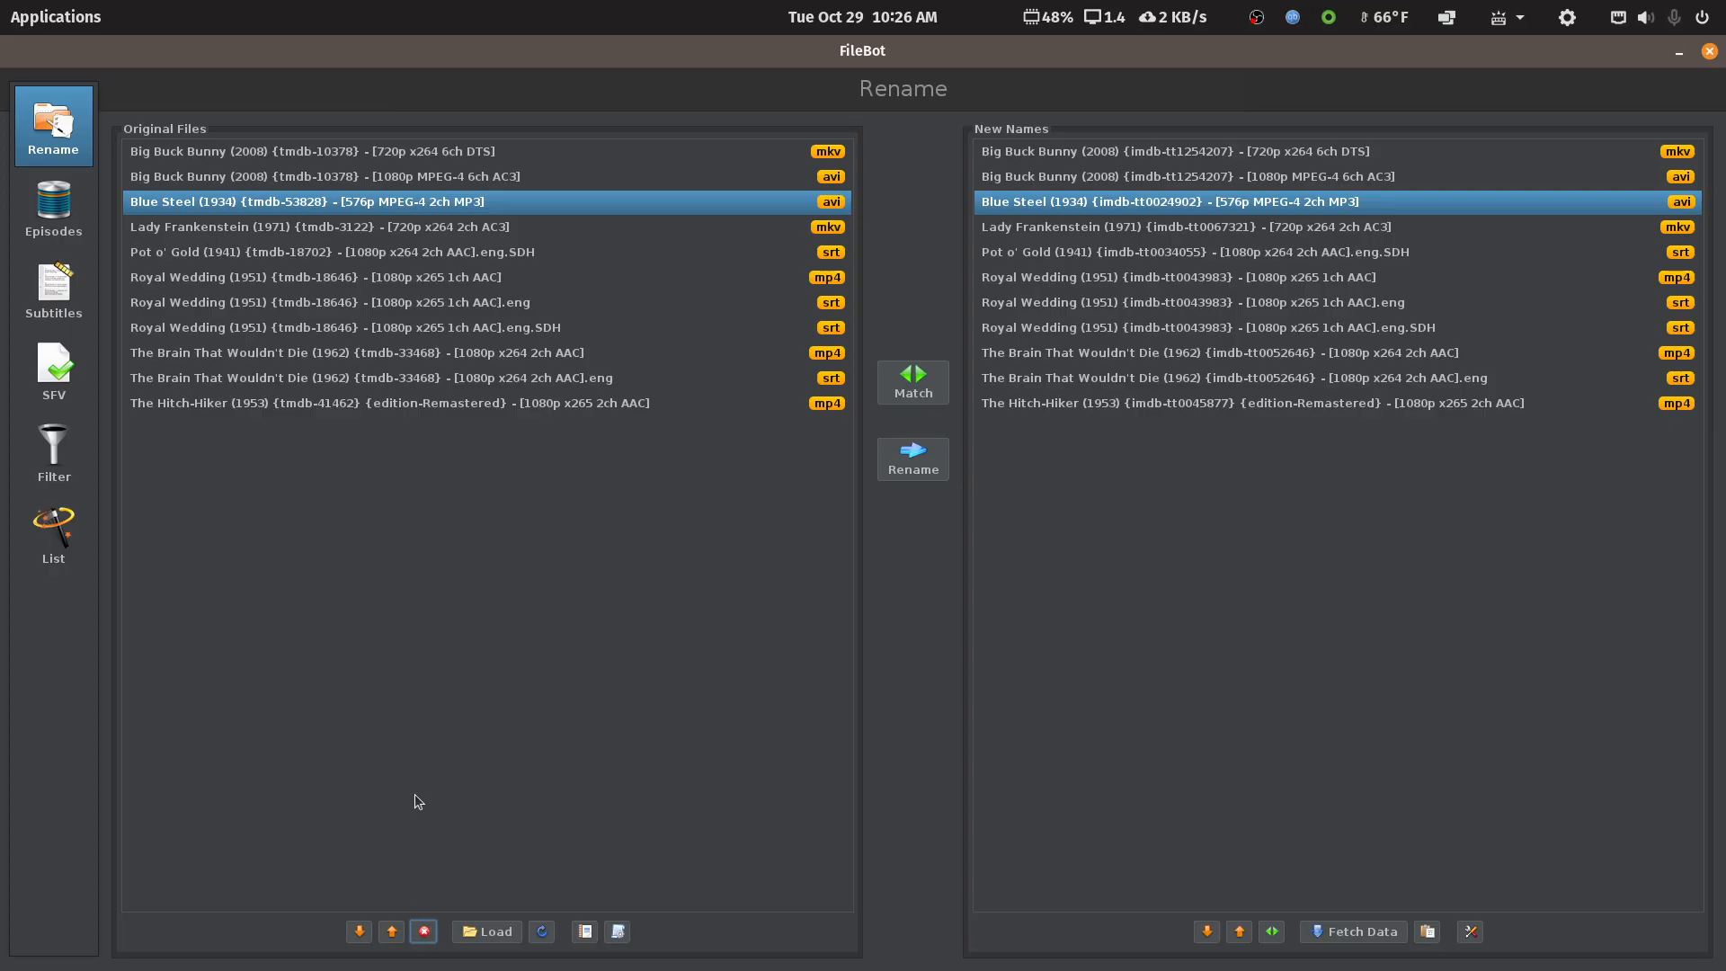
pyautogui.click(386, 379)
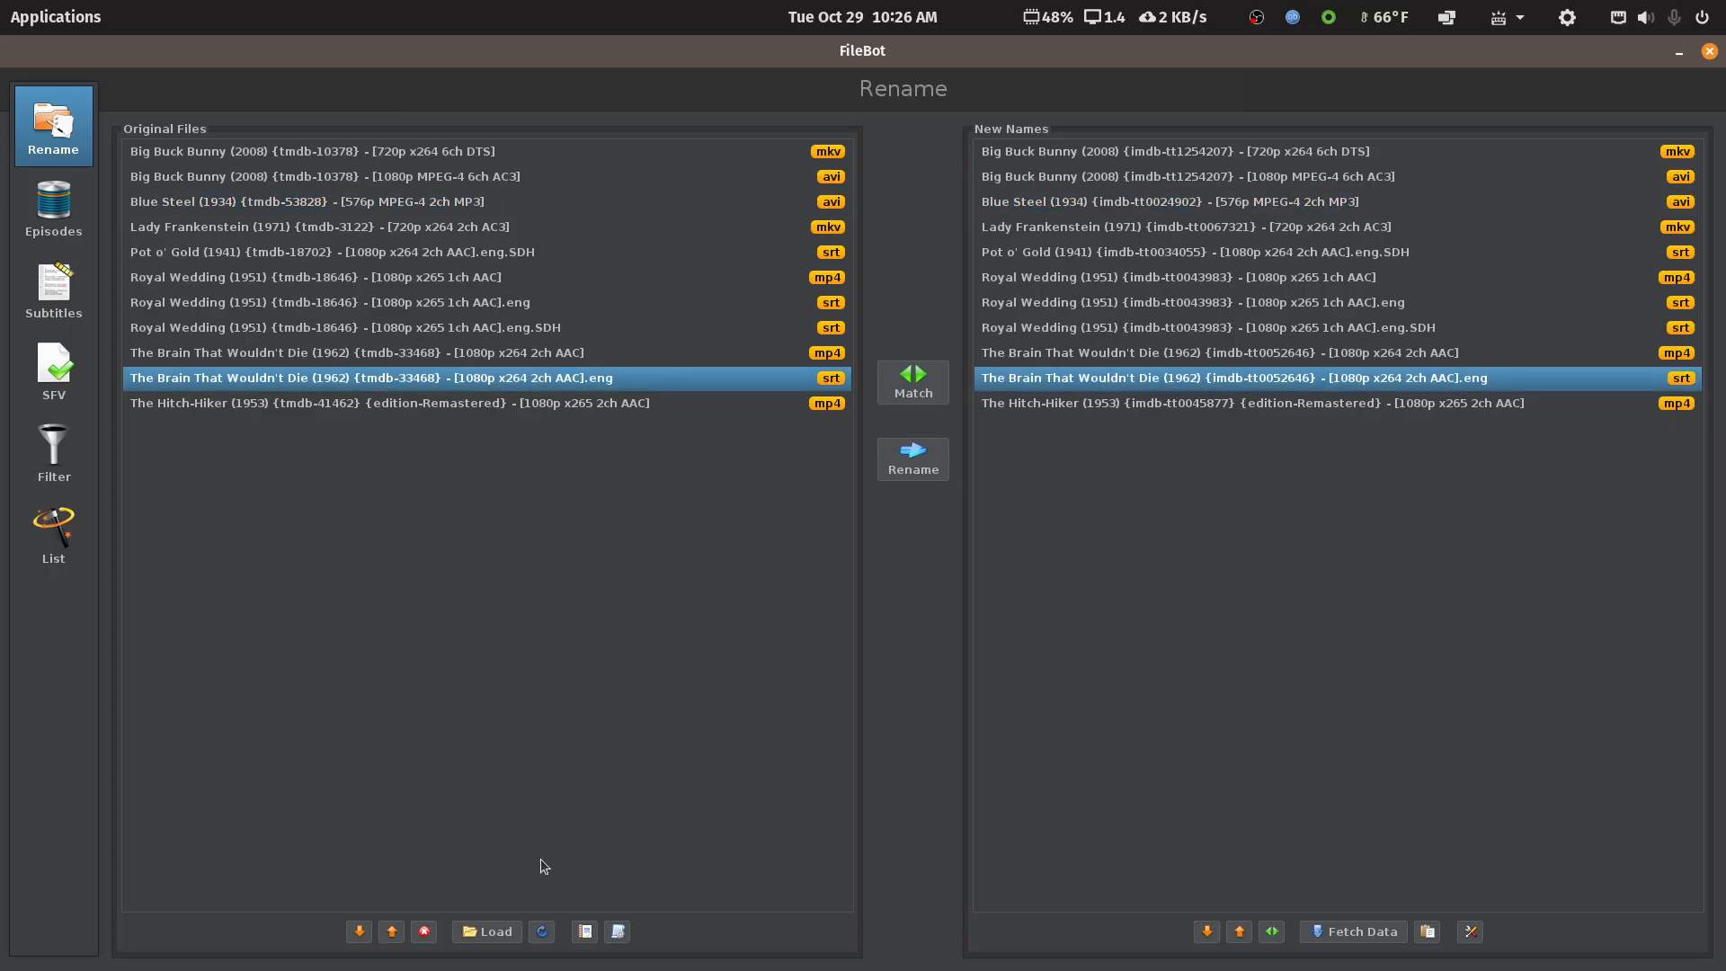
pyautogui.click(423, 932)
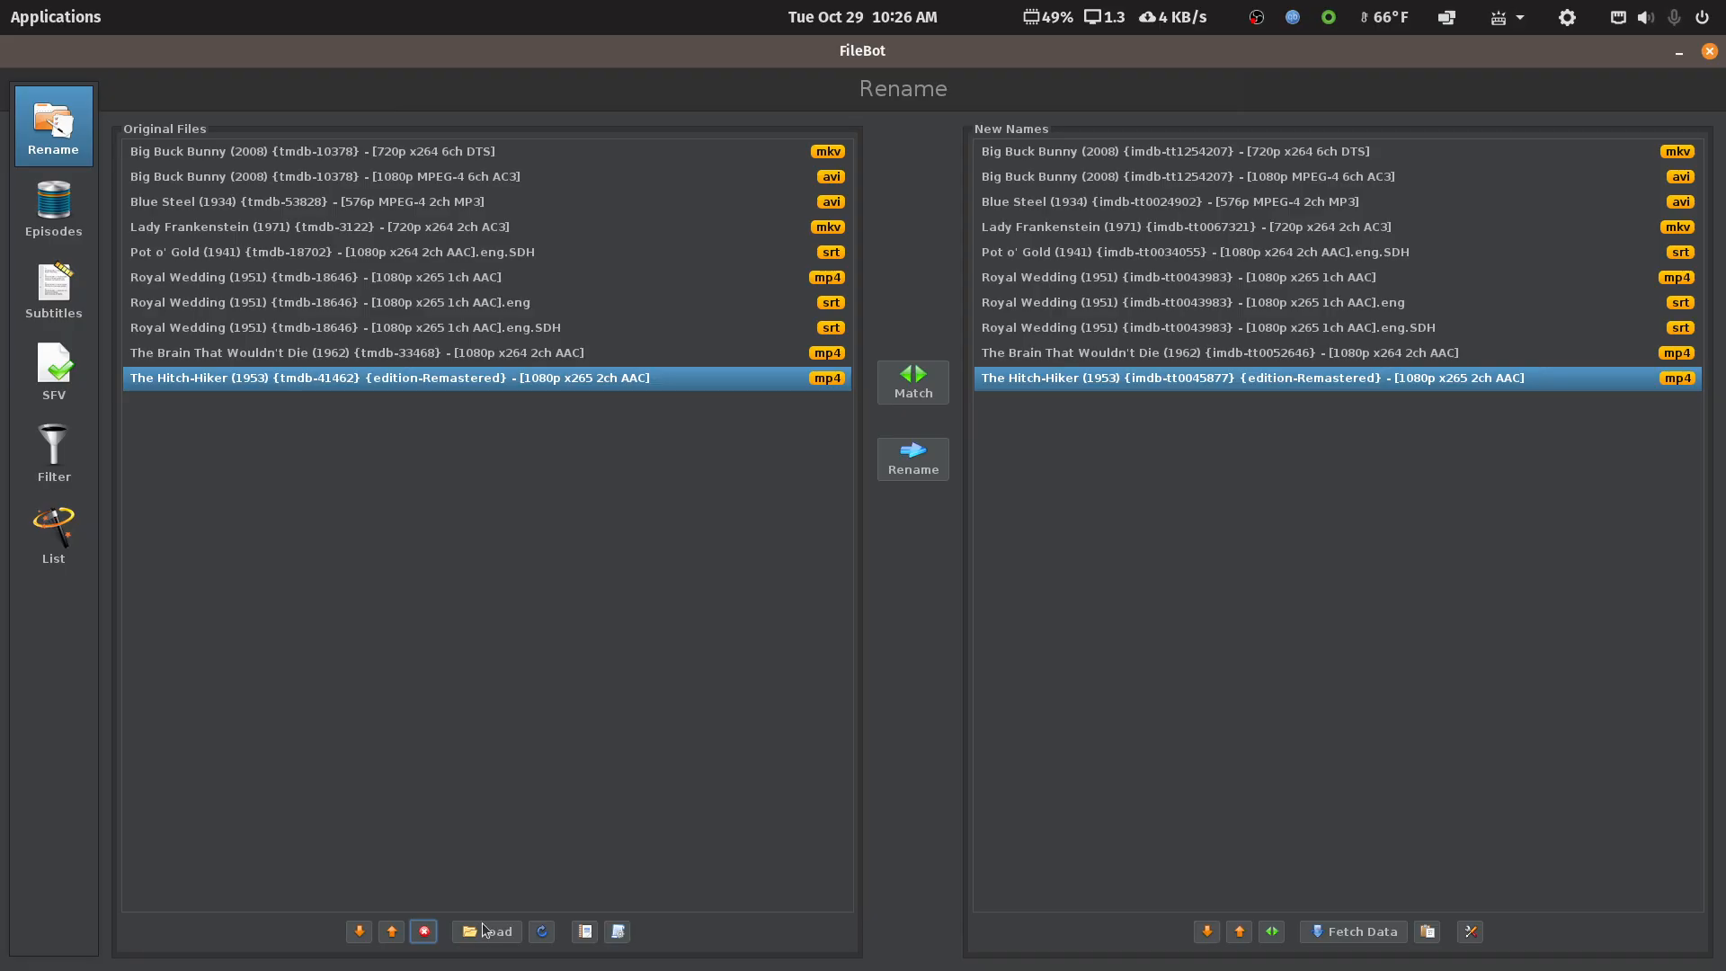
pyautogui.click(618, 932)
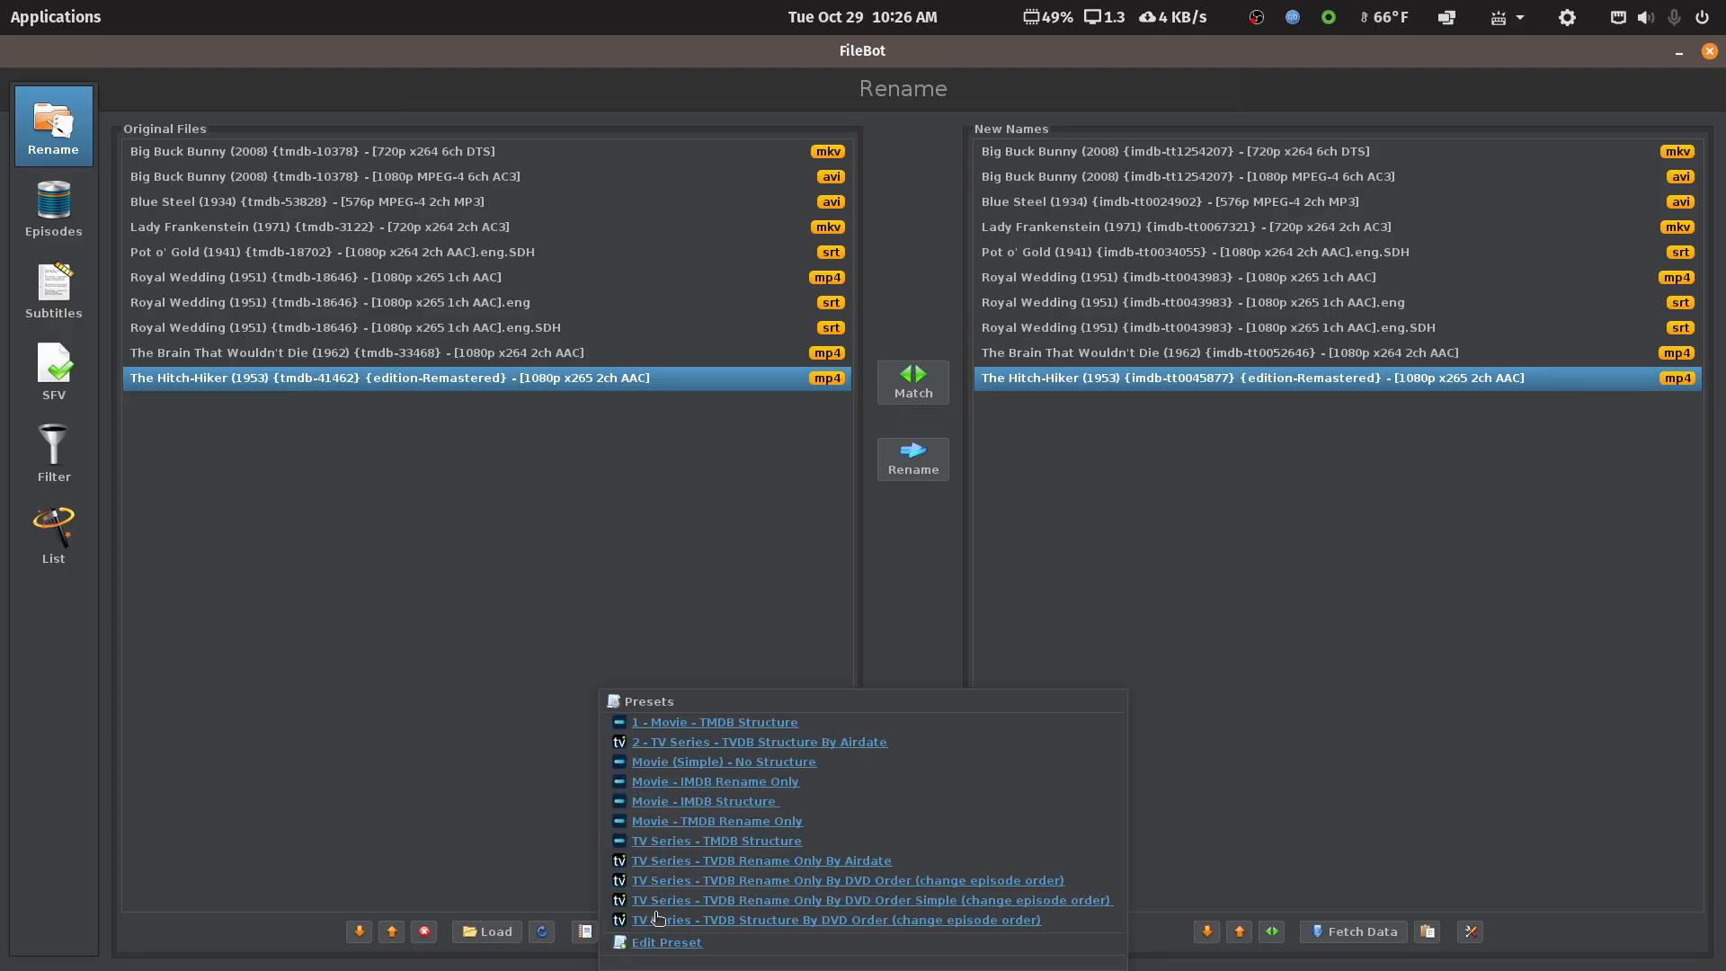
# Apply the 'Movie - IMDB Structure' preset, rename all 10 files into movie-main, and close FileBot
pyautogui.click(745, 801)
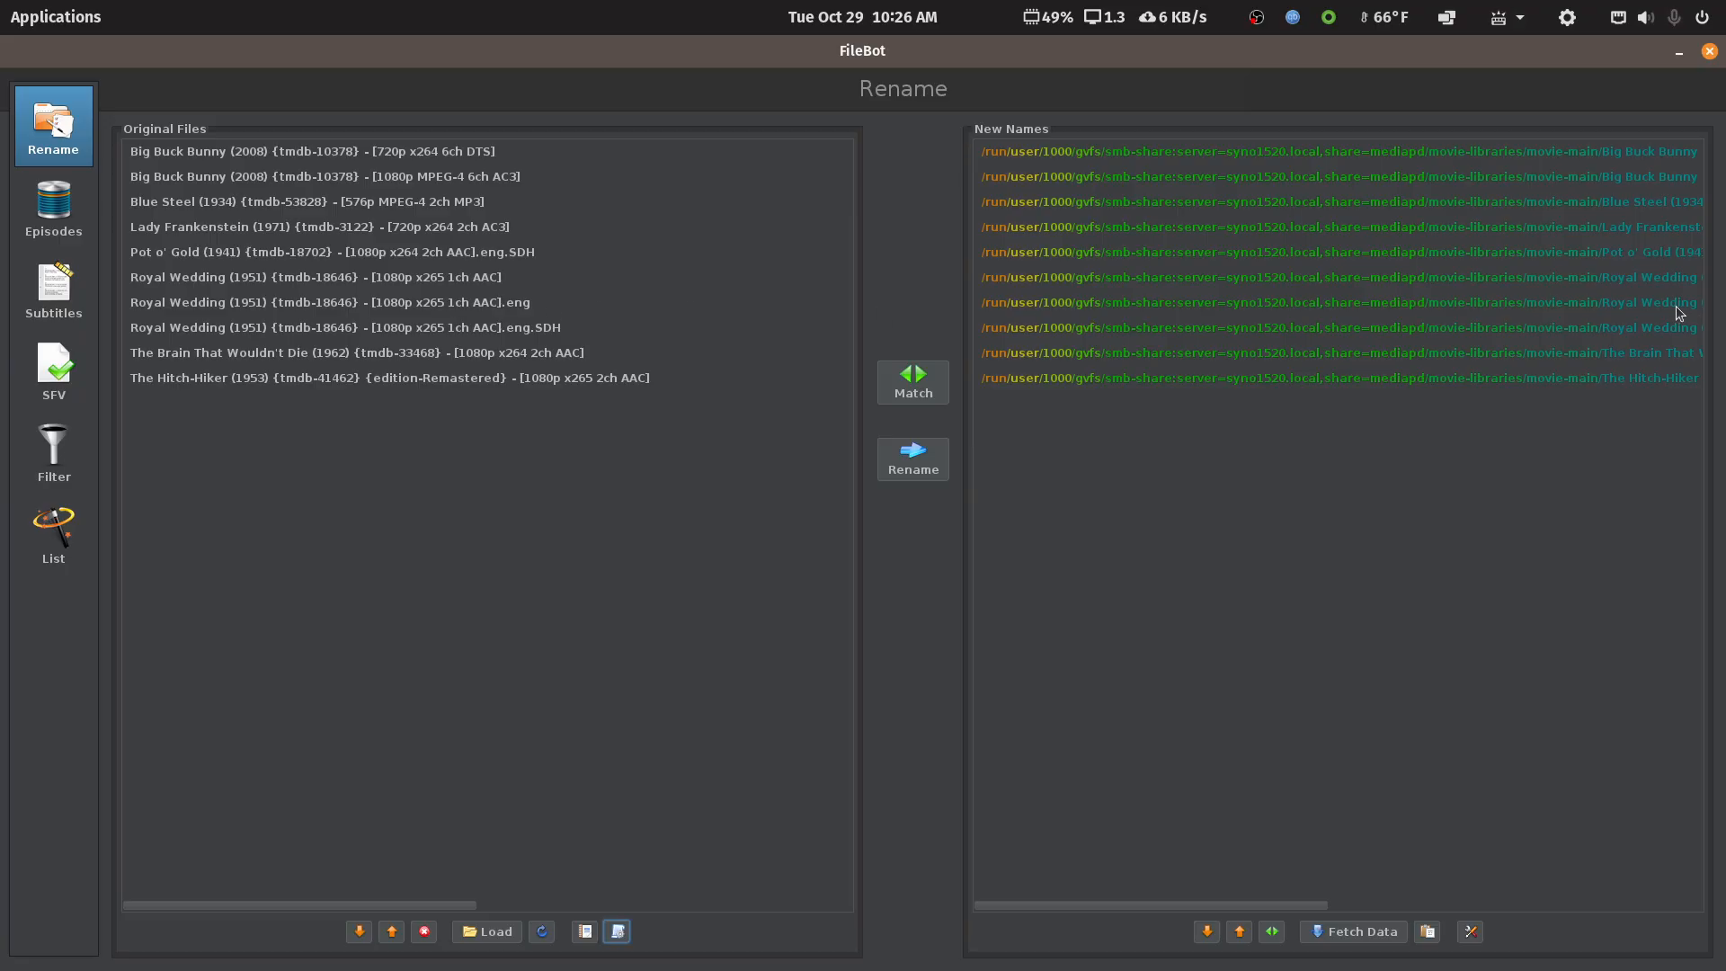
pyautogui.click(924, 467)
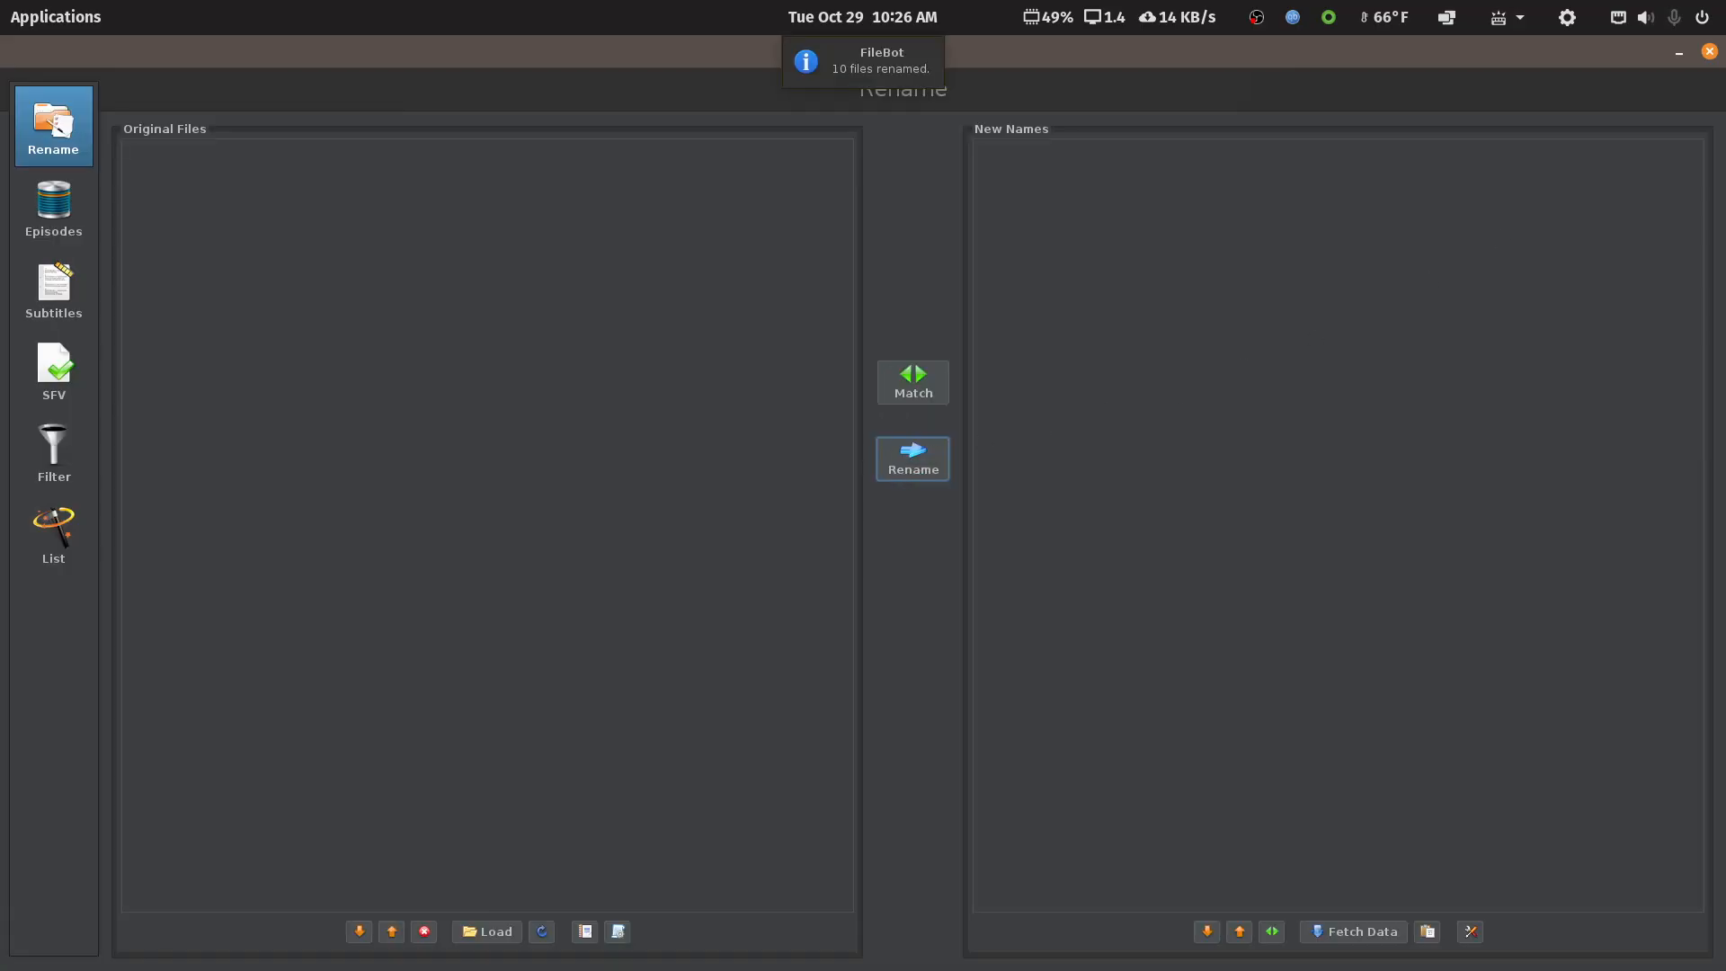
pyautogui.click(1711, 54)
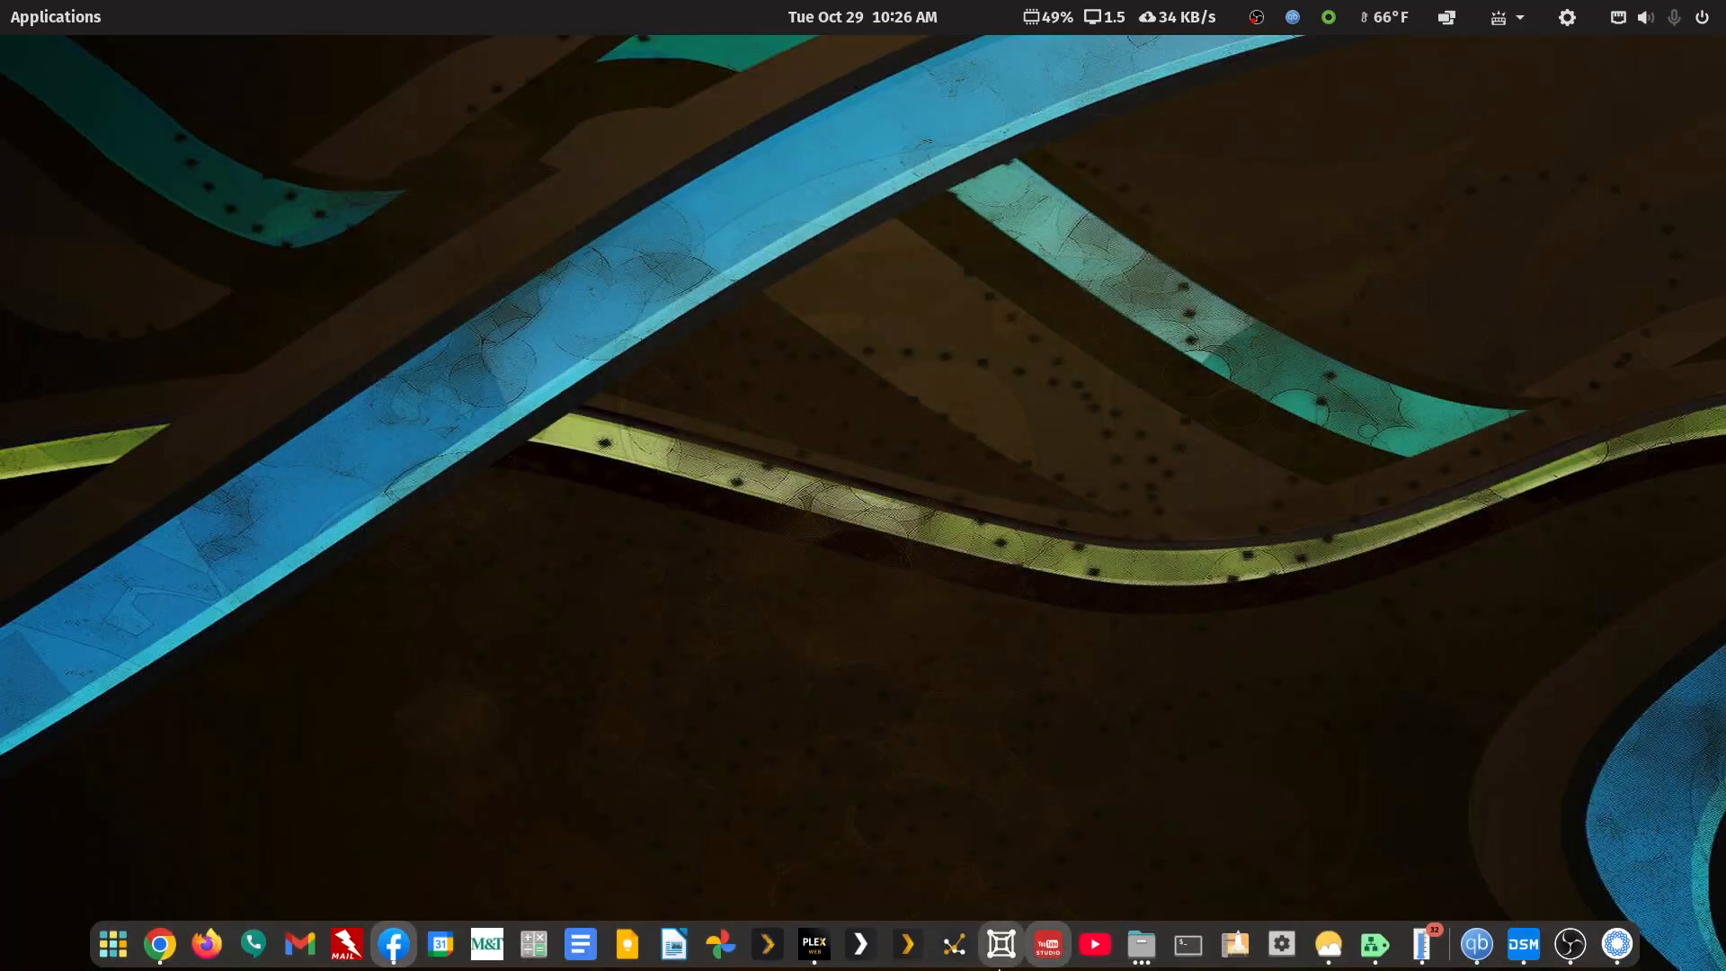
# Switch to the movie-libraries Files window and open movie-main to see the new imdb-tagged folders
pyautogui.click(1138, 958)
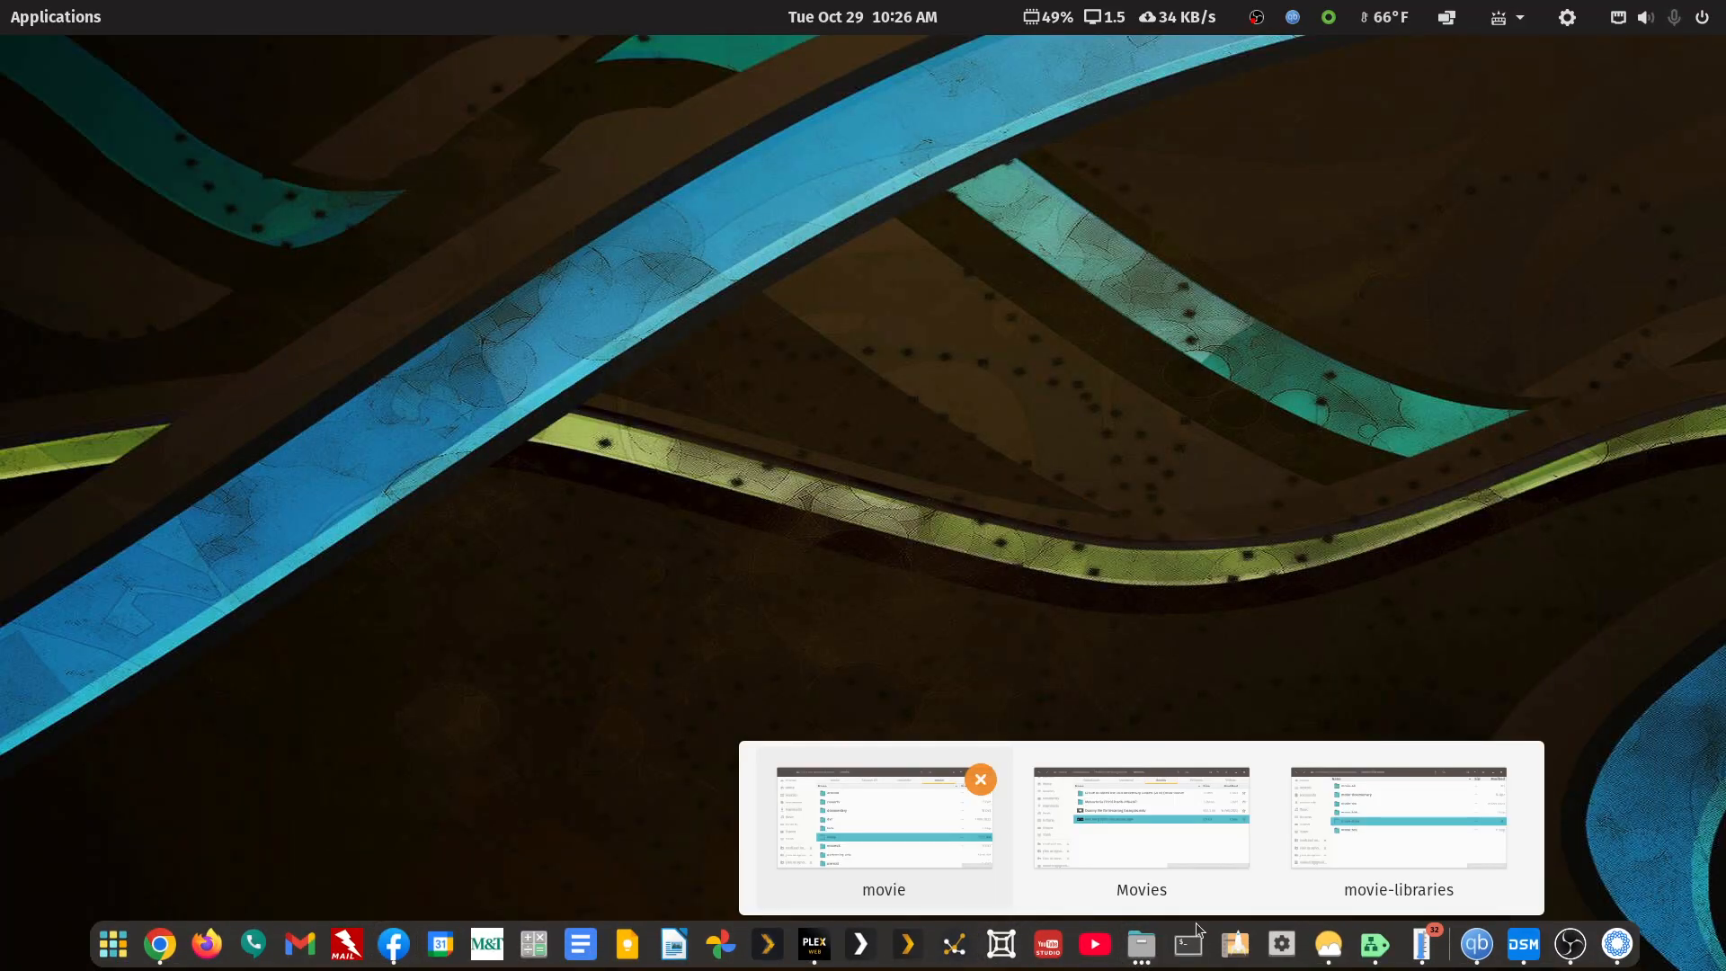
pyautogui.click(1336, 849)
pyautogui.doubleClick(657, 437)
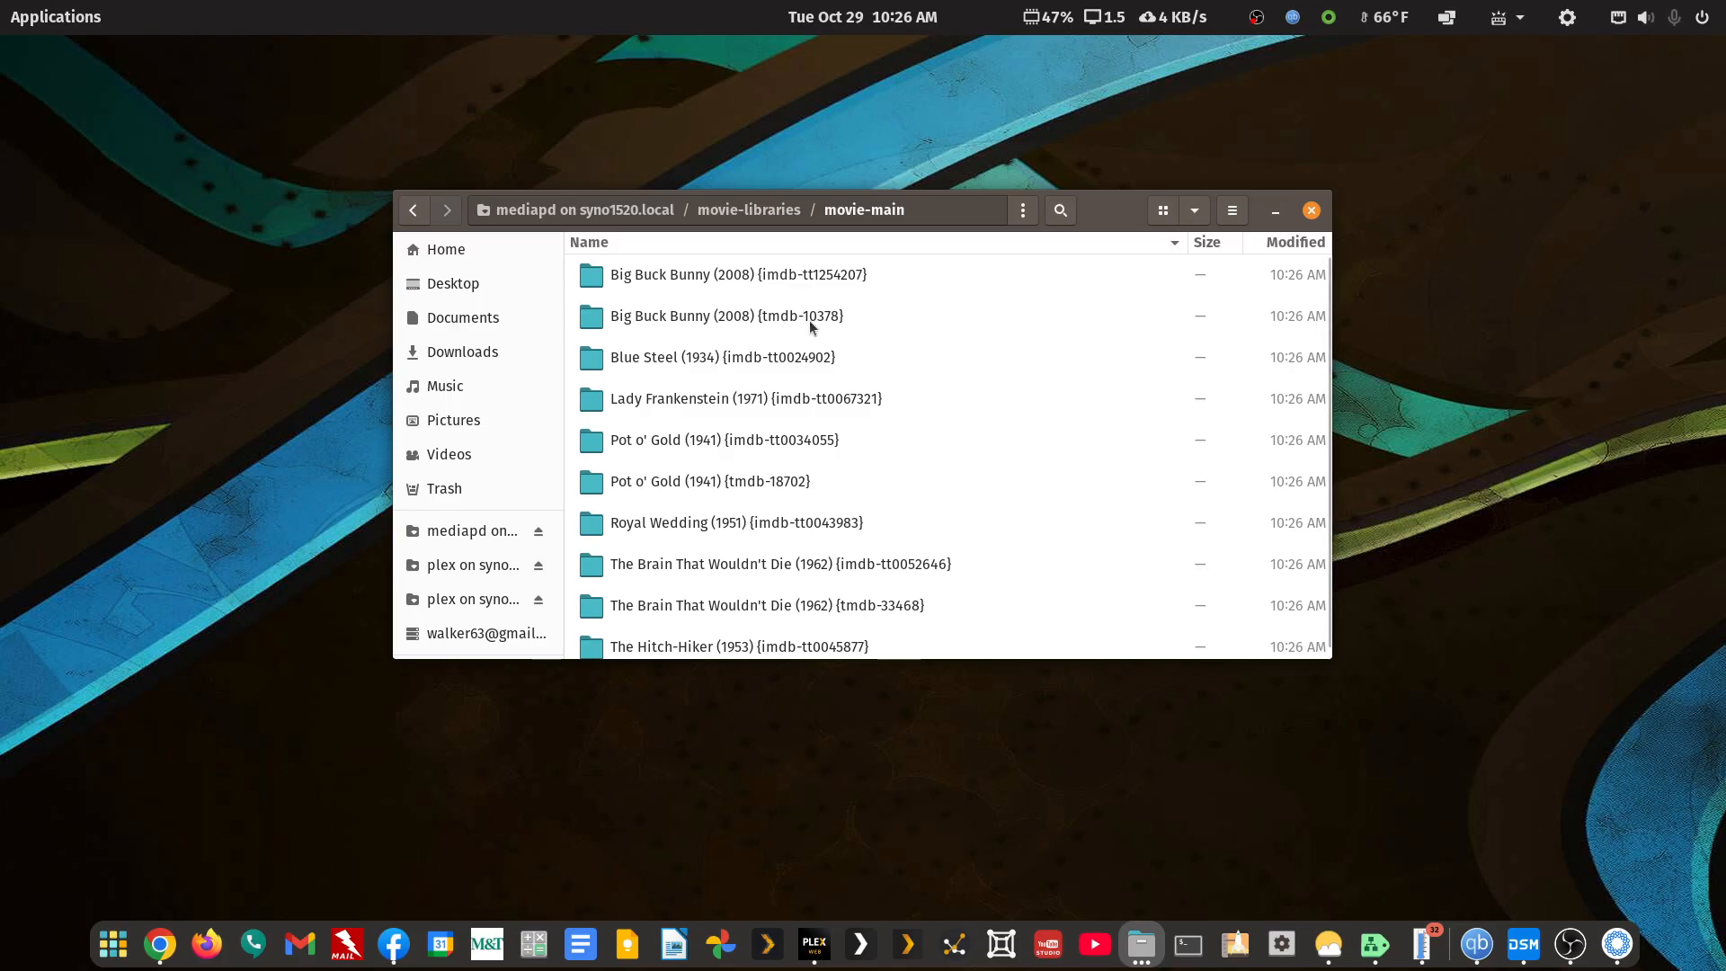
pyautogui.click(782, 284)
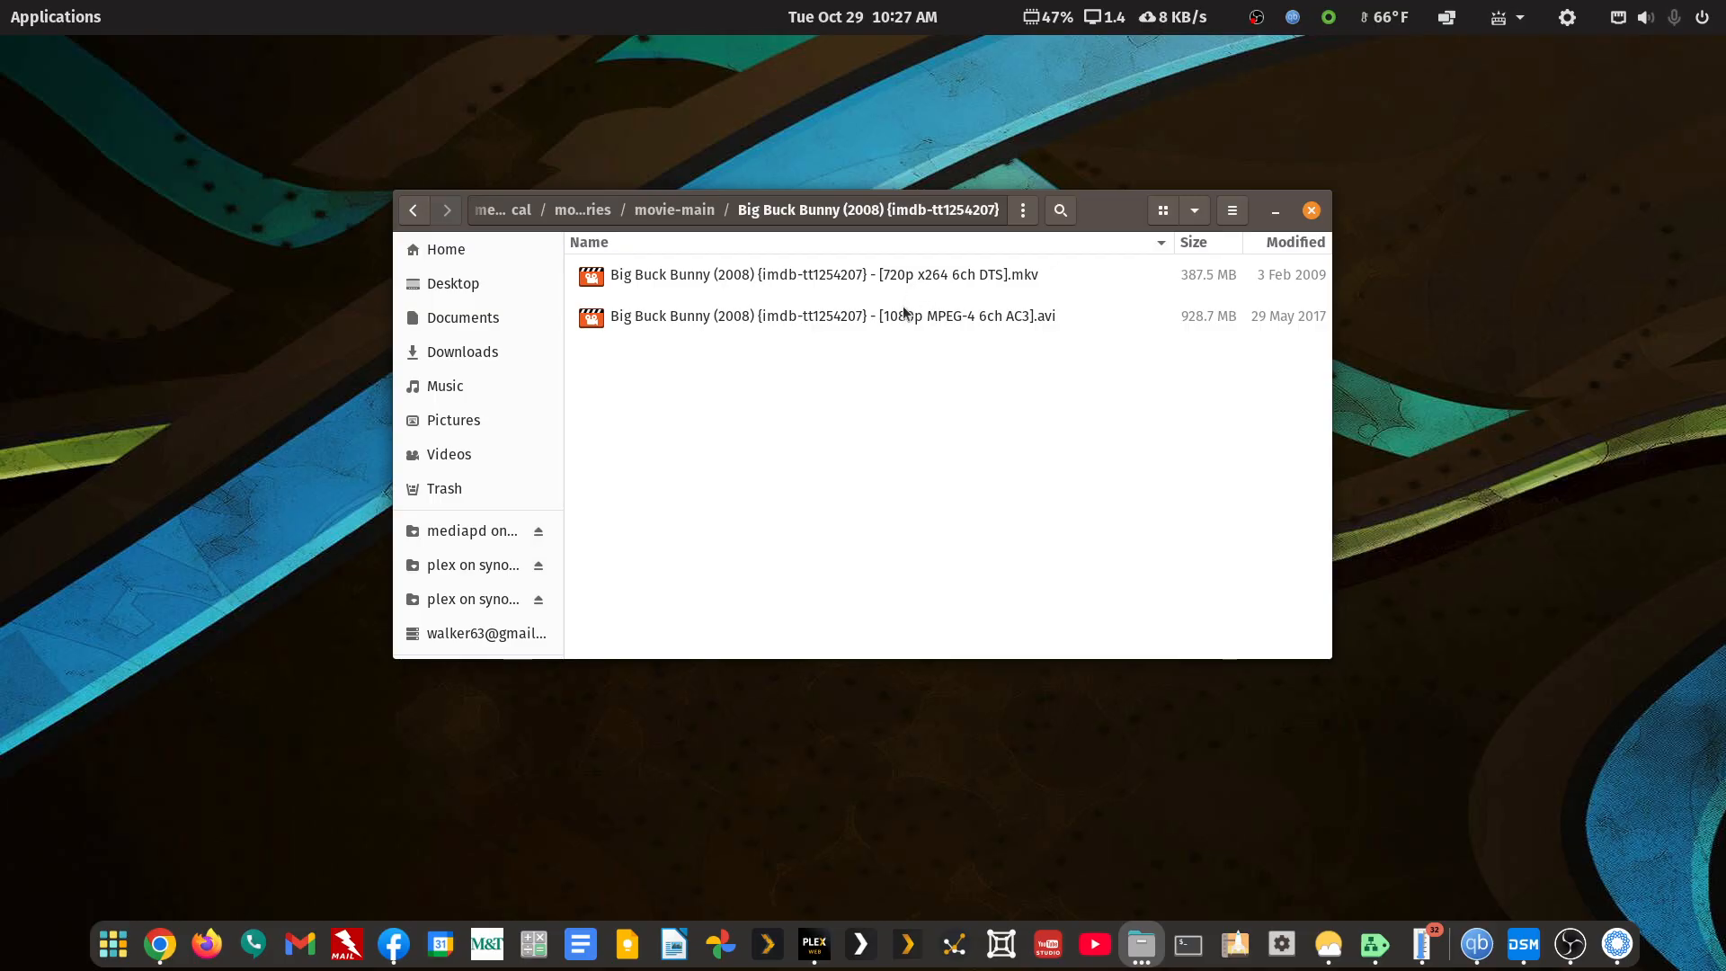
pyautogui.click(416, 211)
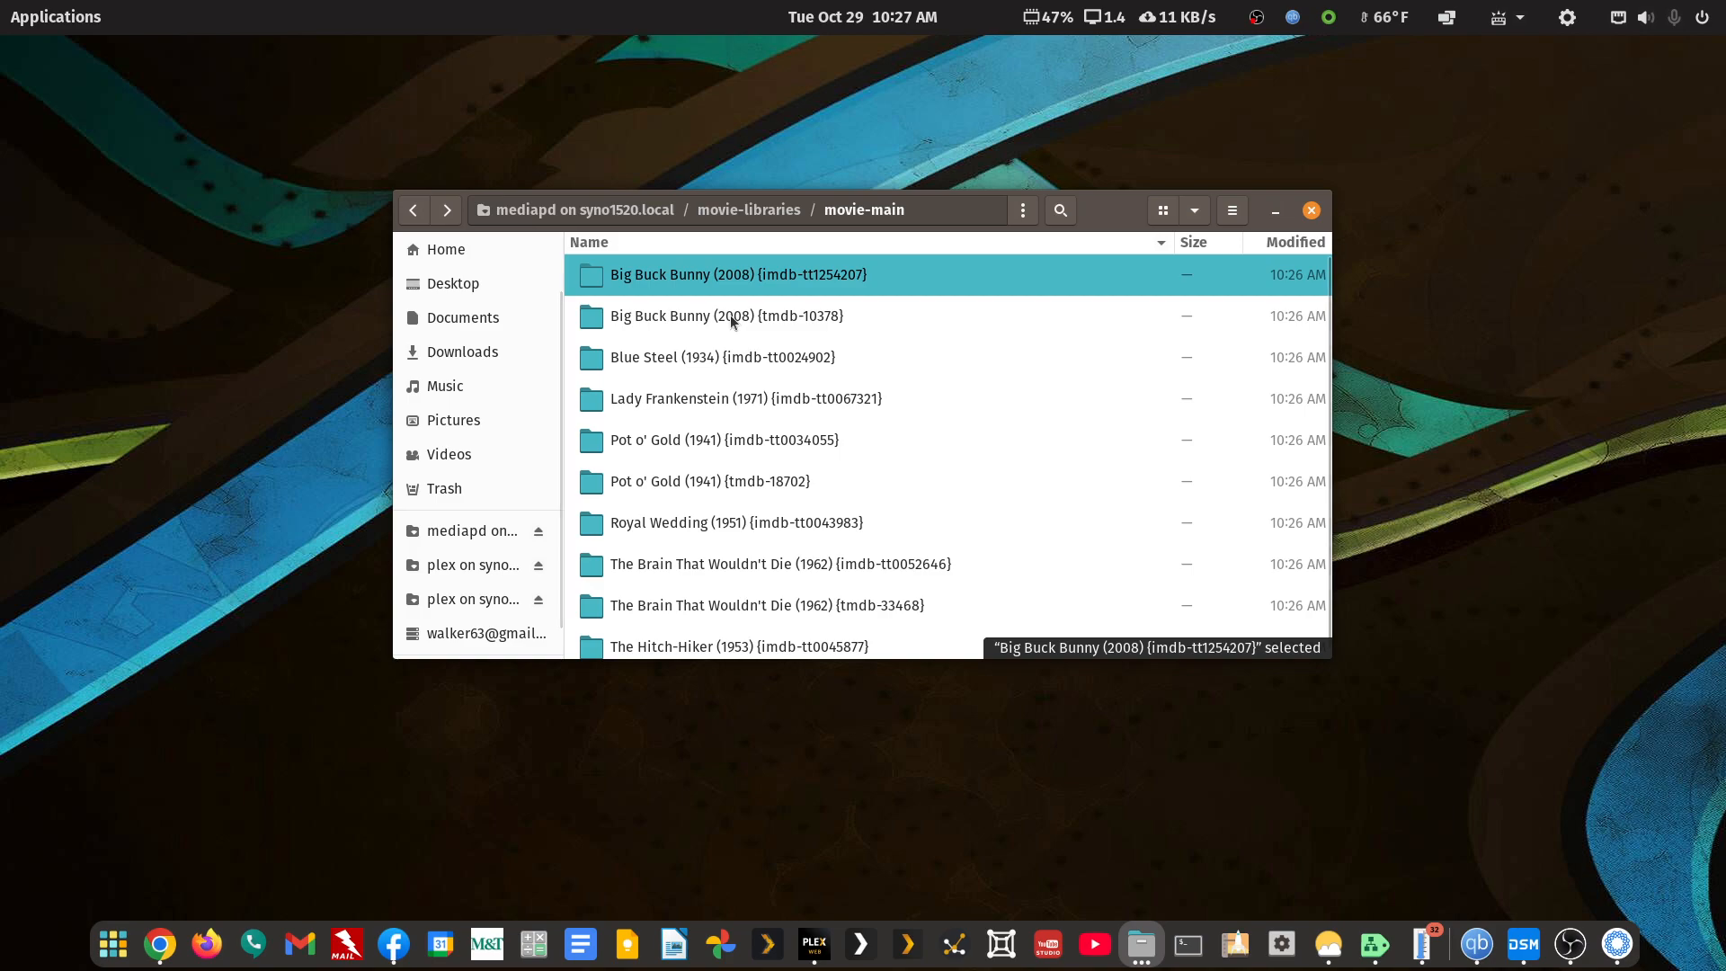
pyautogui.doubleClick(786, 317)
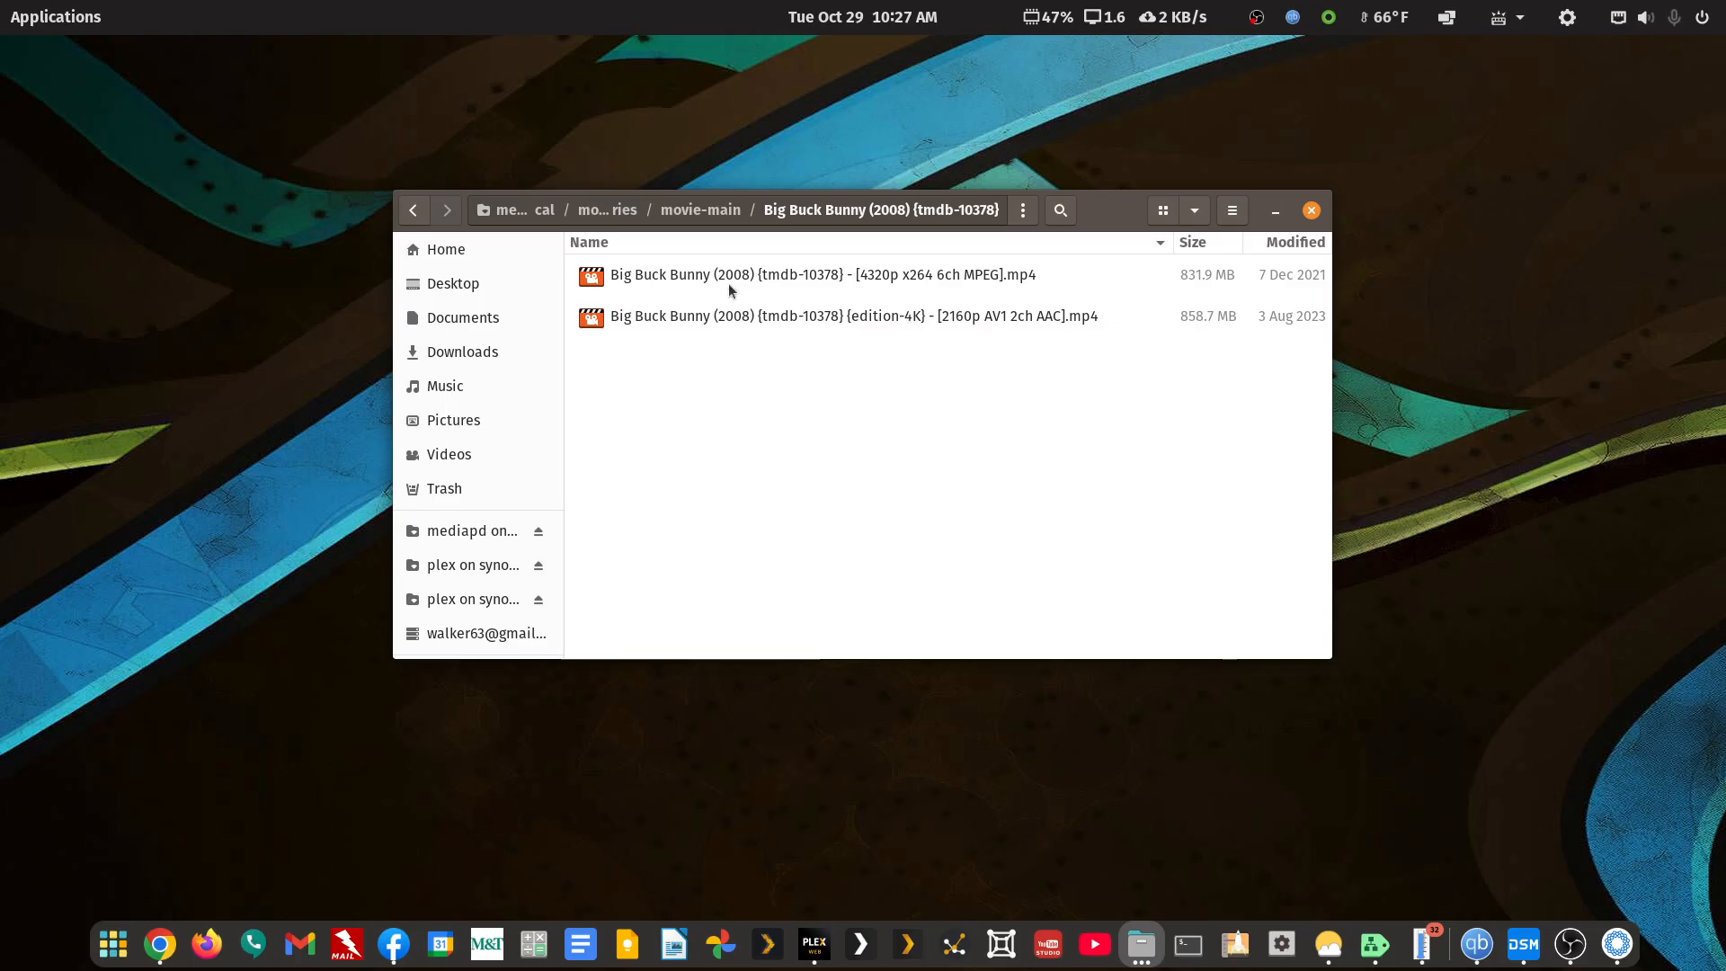
pyautogui.click(414, 211)
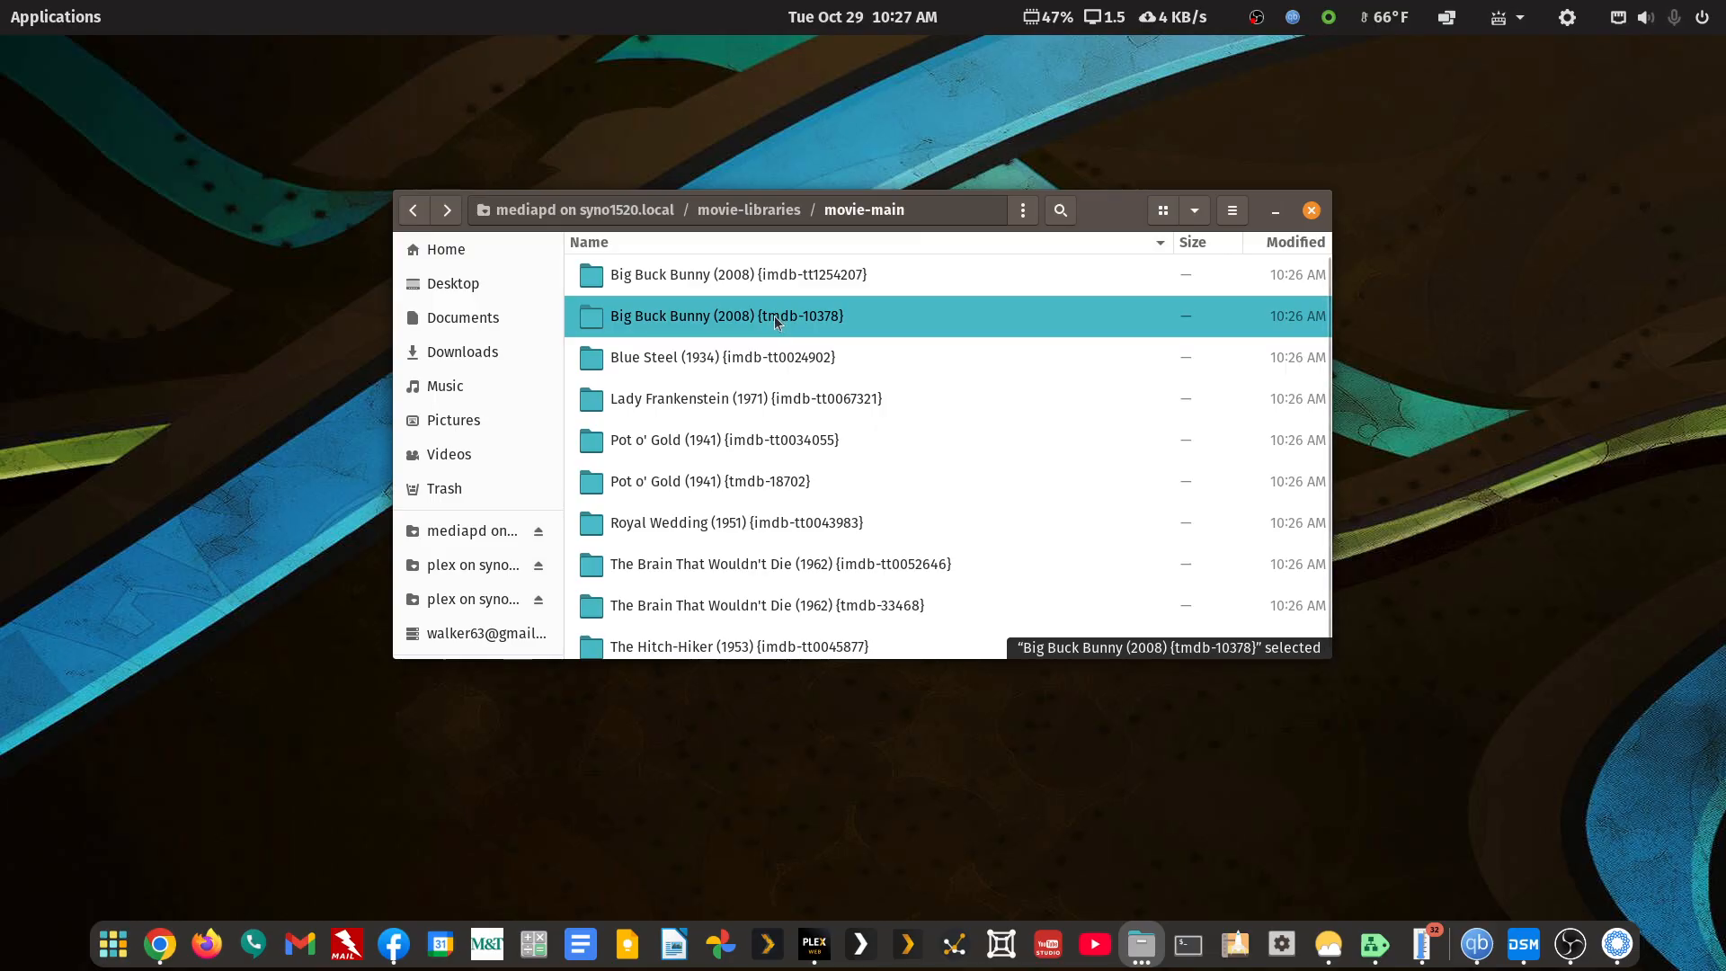
# Rename the Big Buck Bunny (2008) {tmdb-10378} folder to Big.Buck.Bunny.WEIKJSRDFAKAFK
pyautogui.rightClick(716, 318)
pyautogui.click(790, 574)
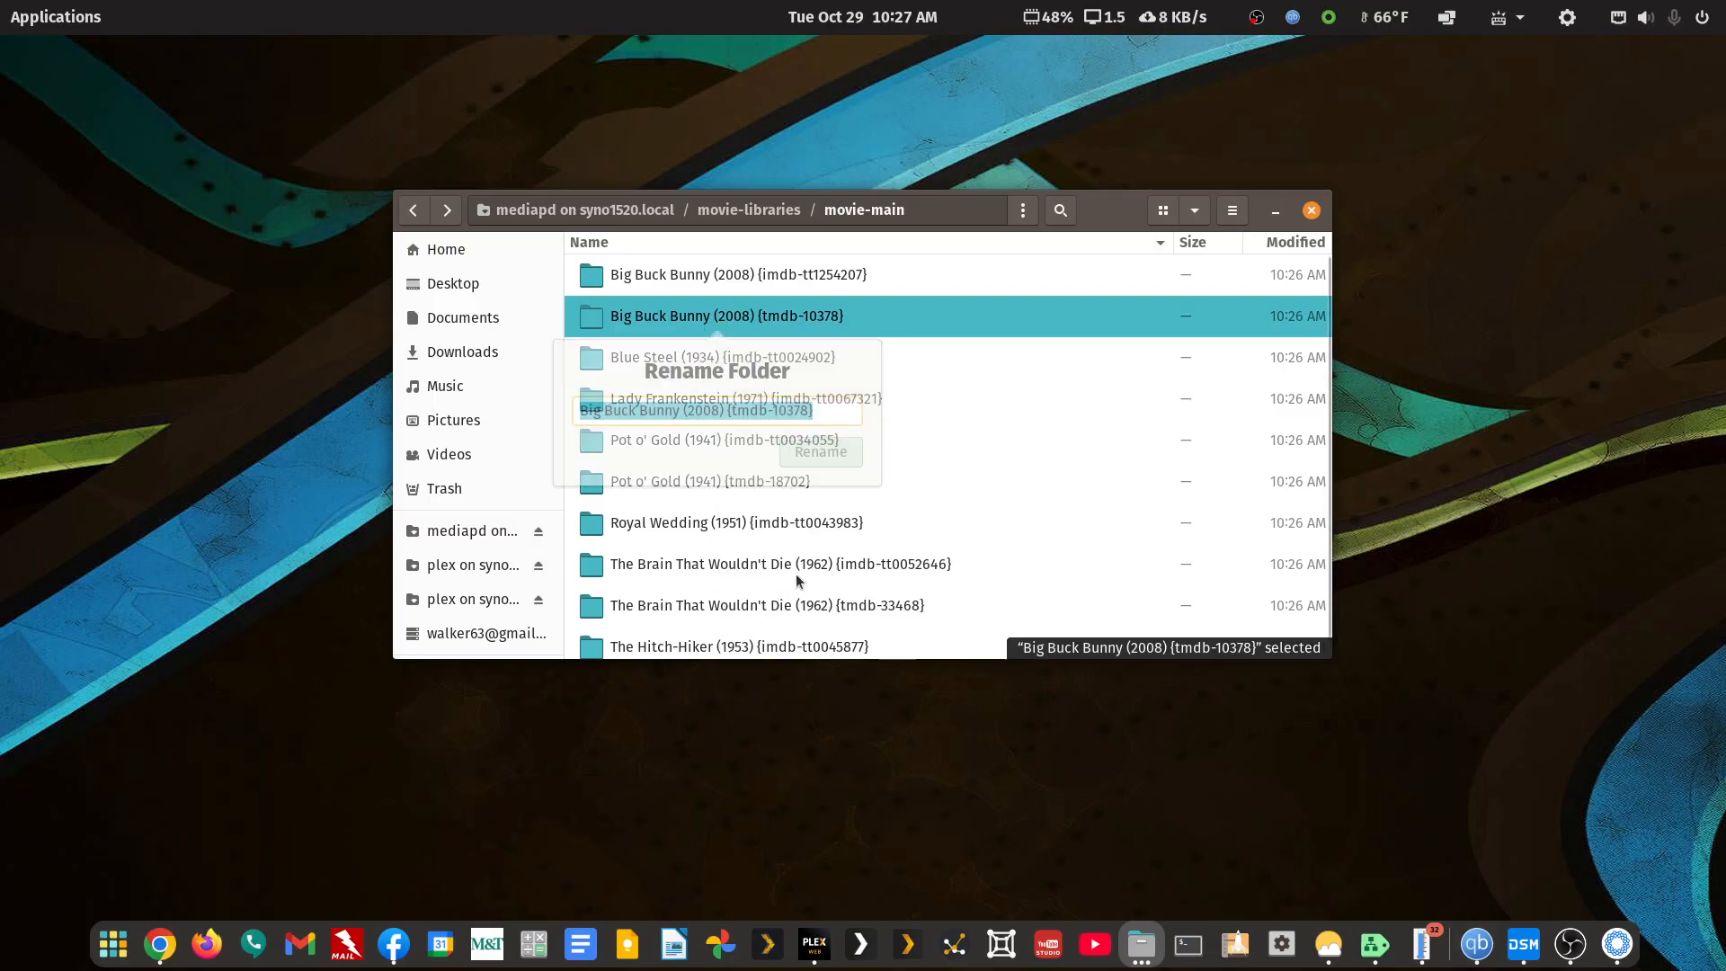
pyautogui.press('End')
pyautogui.hotkey('ctrl', 'shift', 'Left')
pyautogui.hotkey('ctrl', 'shift', 'Left')
pyautogui.hotkey('ctrl', 'shift', 'Left')
pyautogui.hotkey('shift', 'Left')
pyautogui.hotkey('shift', 'Left')
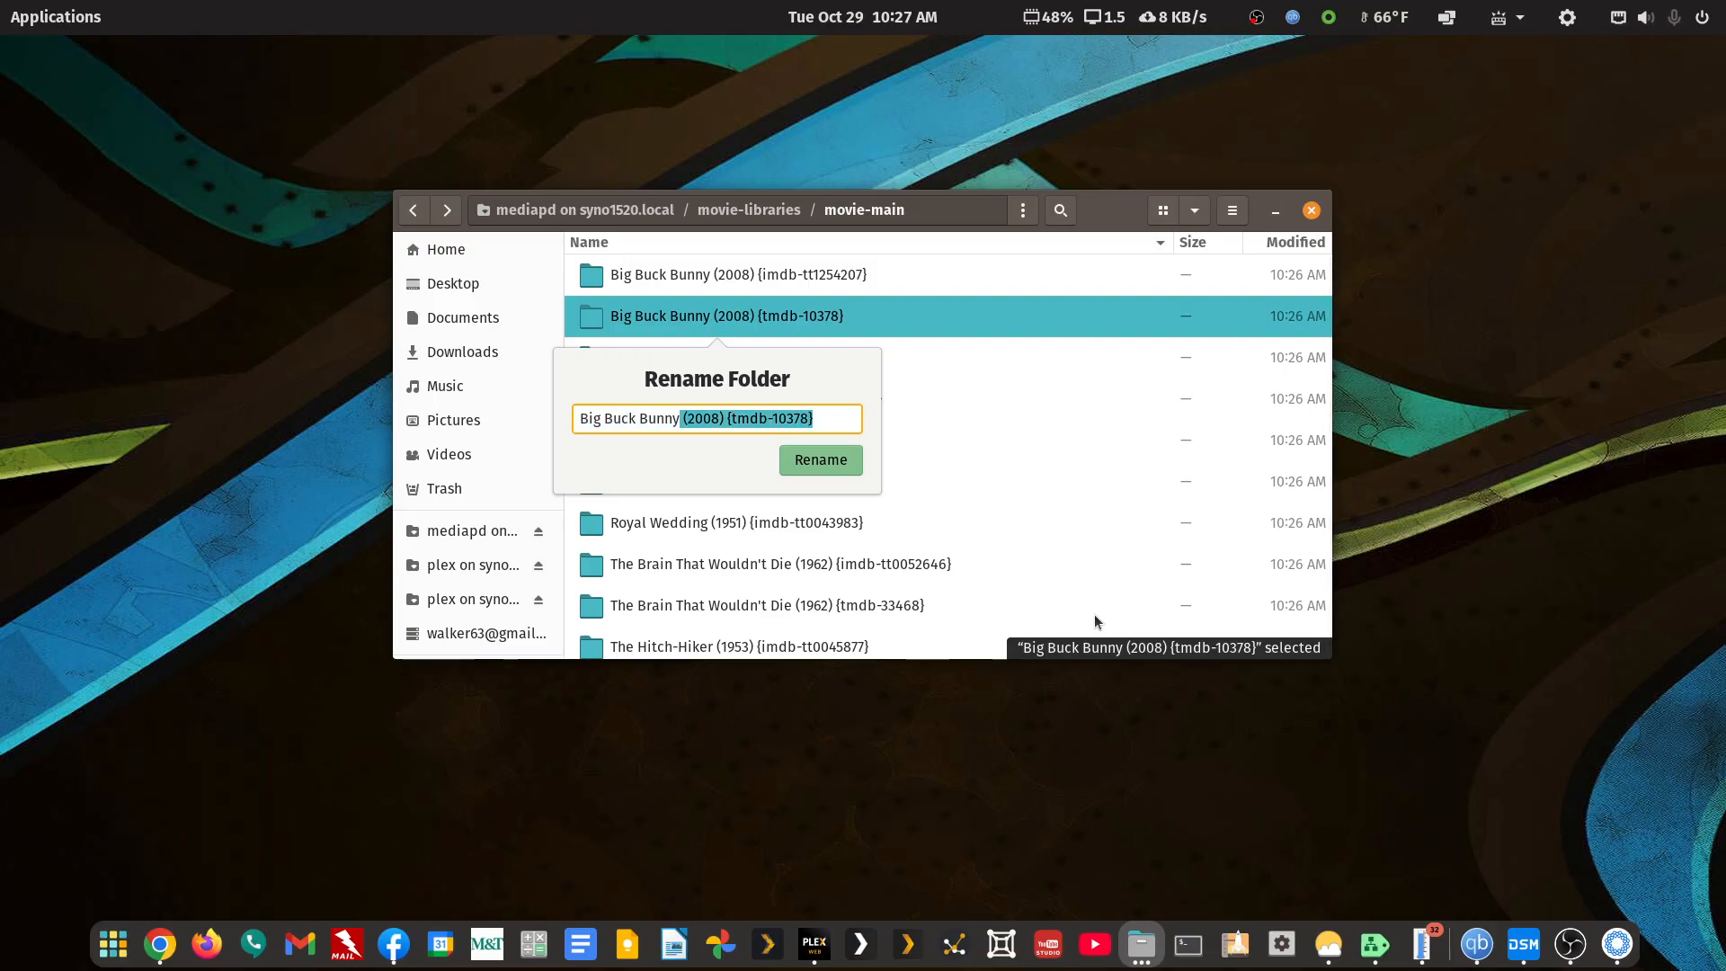
pyautogui.press('BackSpace')
pyautogui.press('Left')
pyautogui.press('Left')
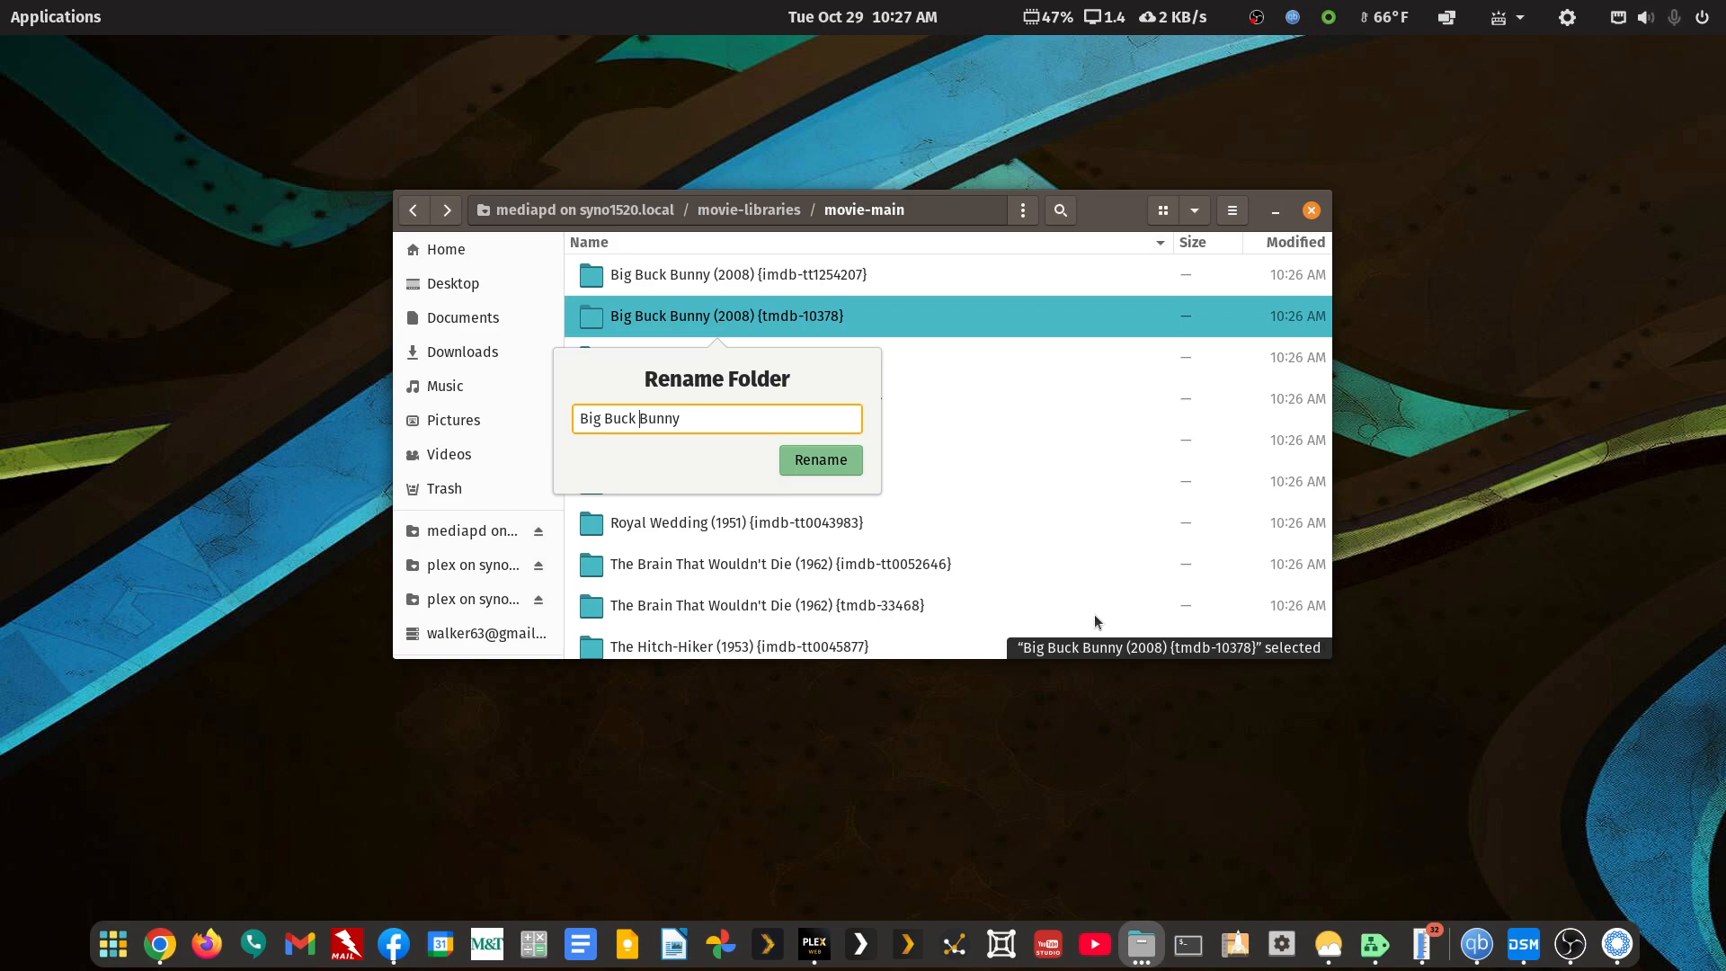
pyautogui.press('BackSpace')
pyautogui.write('.')
pyautogui.press('Left')
pyautogui.press('Left')
pyautogui.press('Left')
pyautogui.press('BackSpace')
pyautogui.write('.')
pyautogui.press('Right')
pyautogui.press('Right')
pyautogui.press('Right')
pyautogui.press('Right')
pyautogui.press('Right')
pyautogui.write('.WEIKJSRDFAKAFK')
pyautogui.click(834, 461)
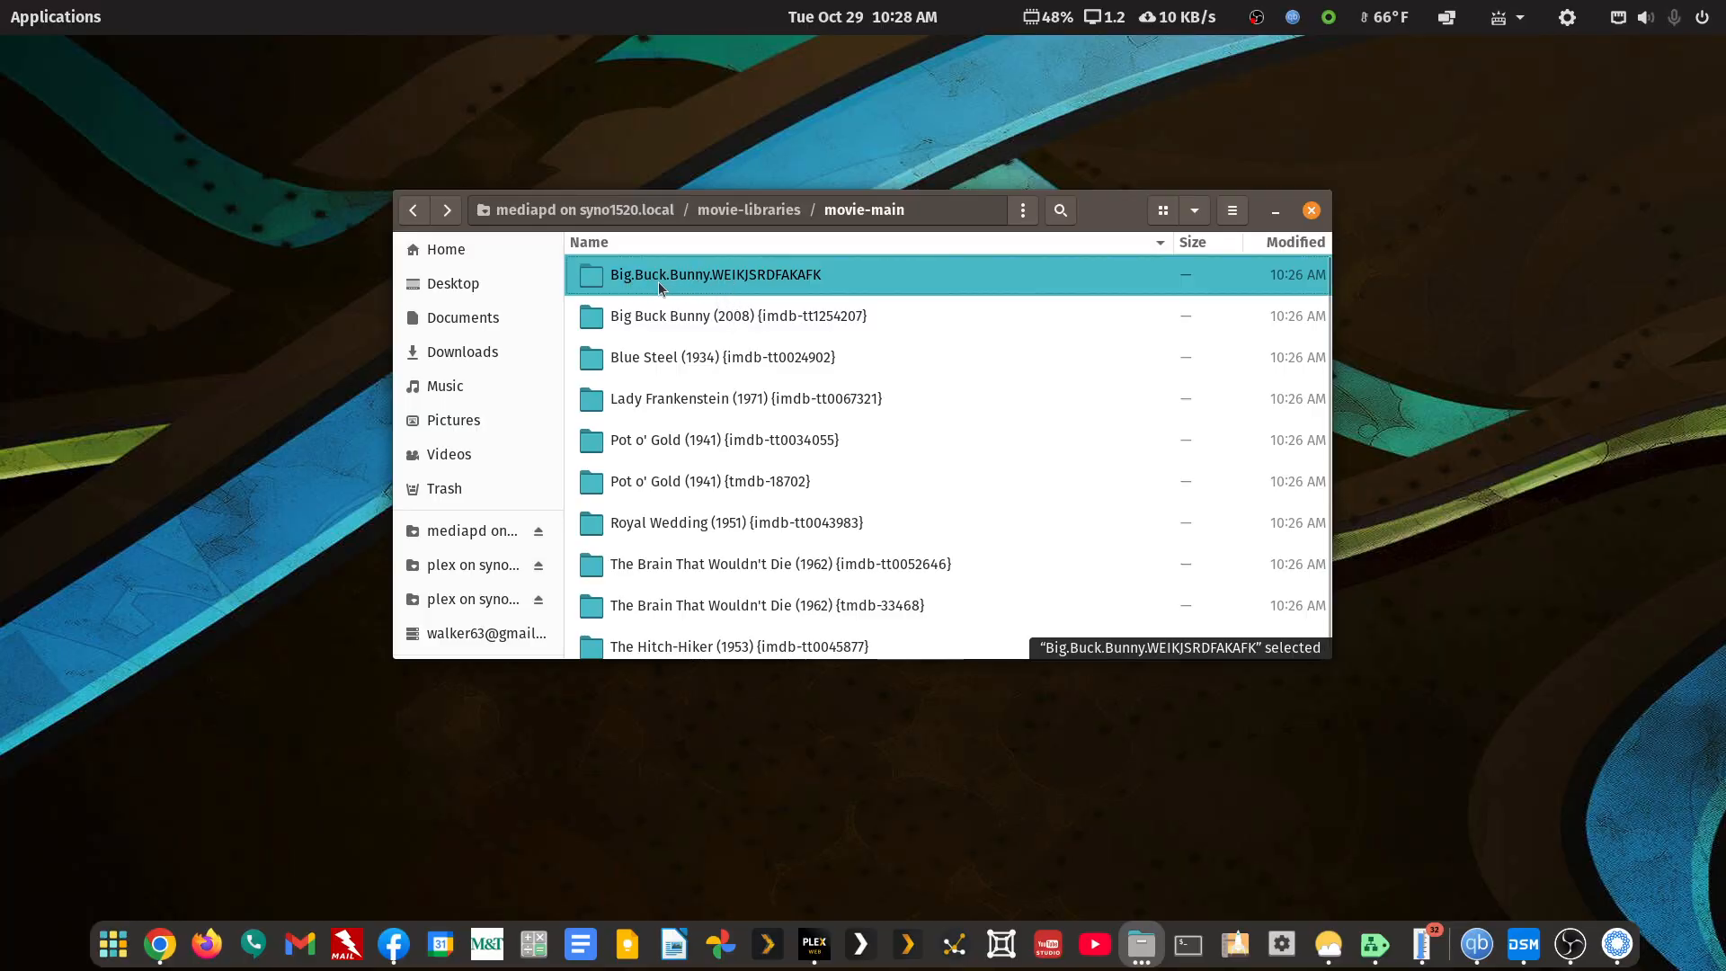
# Reopen movie-main and load the Big.Buck.Bunny.WEIKJSRDFAKAFK folder into FileBot
pyautogui.rightClick(417, 214)
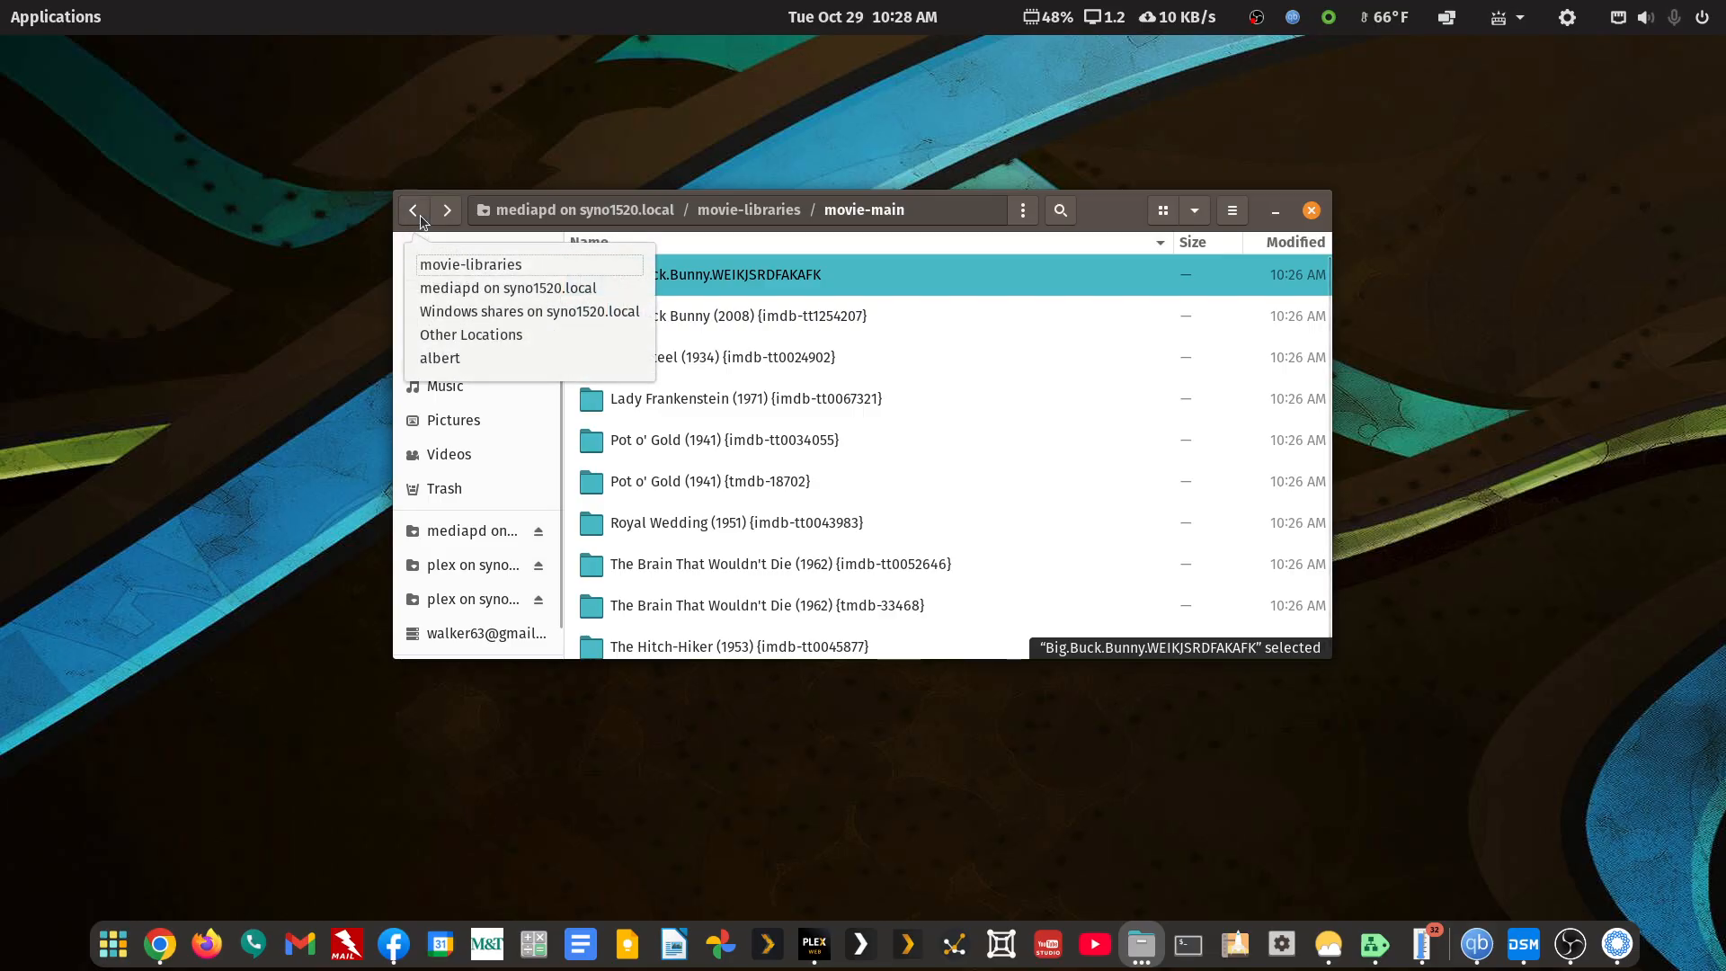
pyautogui.click(662, 289)
pyautogui.click(416, 212)
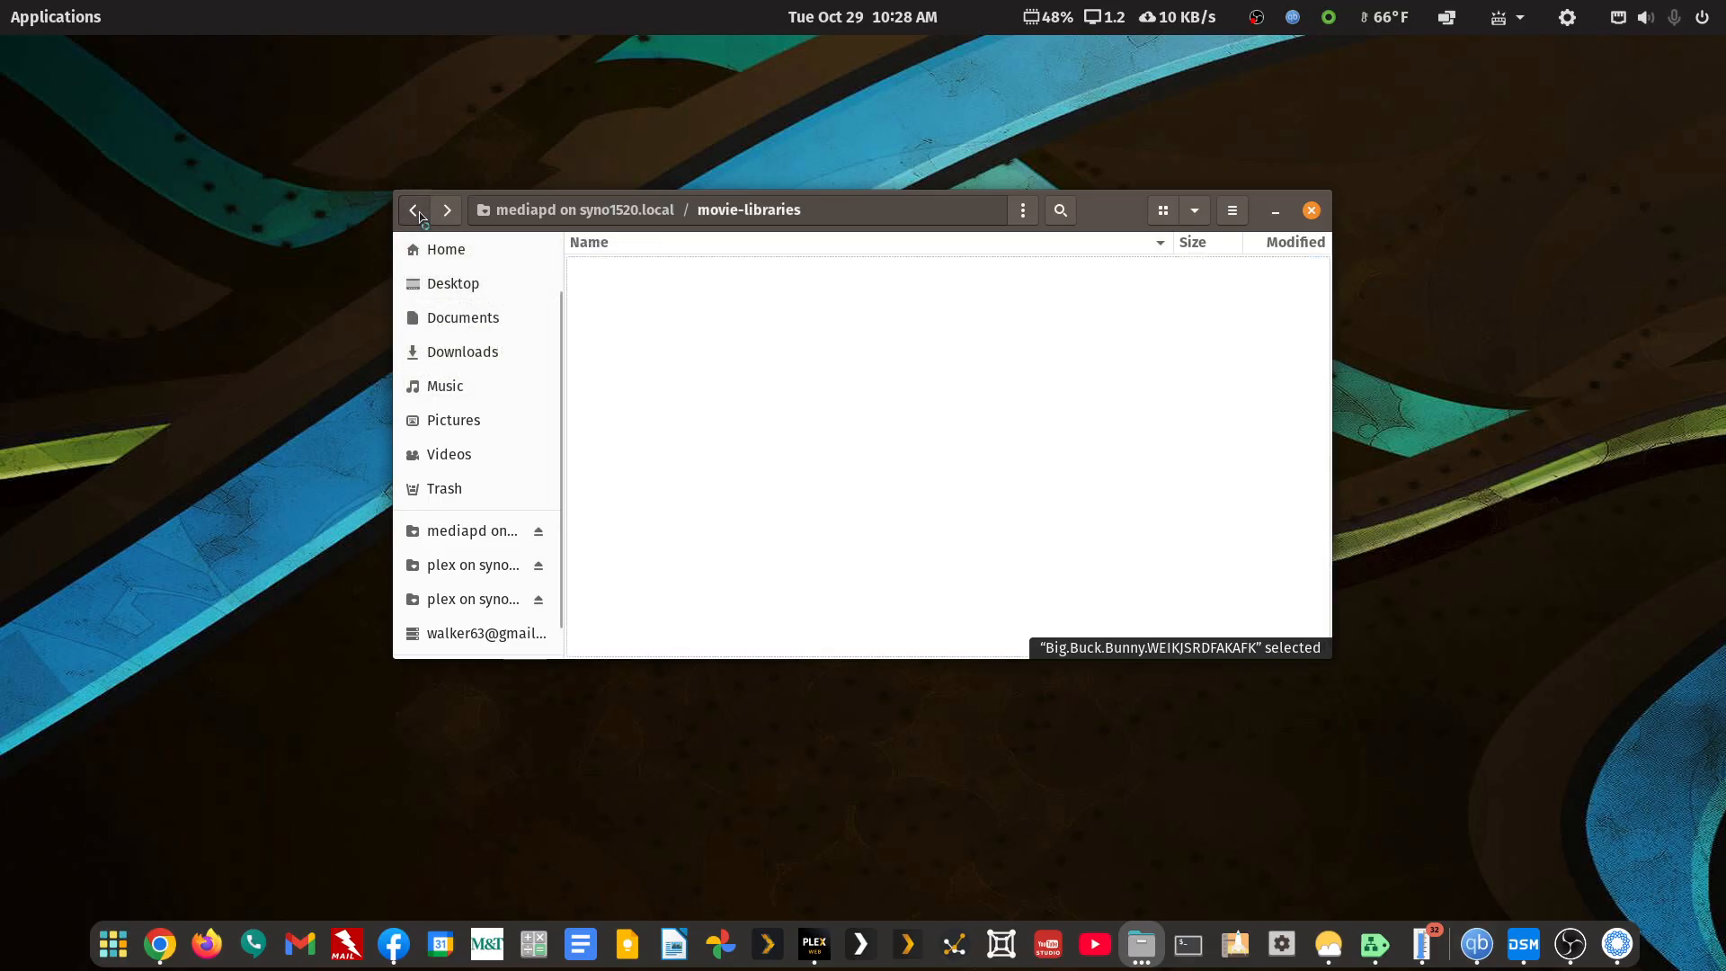
pyautogui.doubleClick(649, 438)
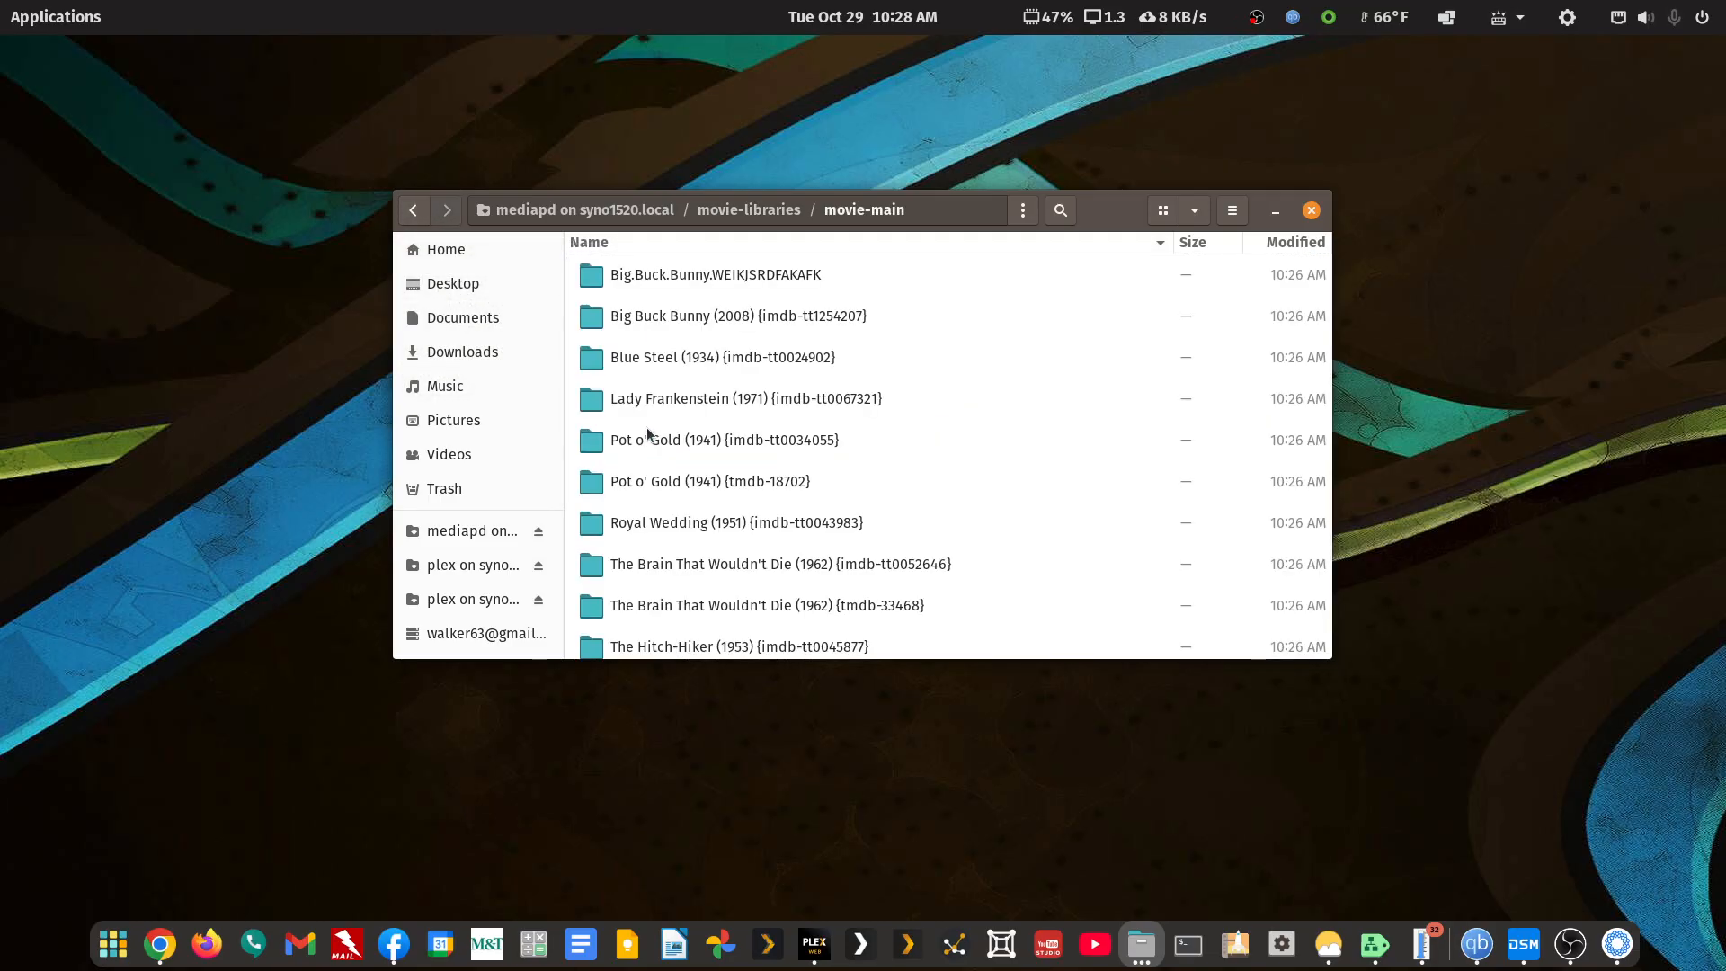
pyautogui.rightClick(697, 277)
pyautogui.click(735, 313)
pyautogui.click(1018, 263)
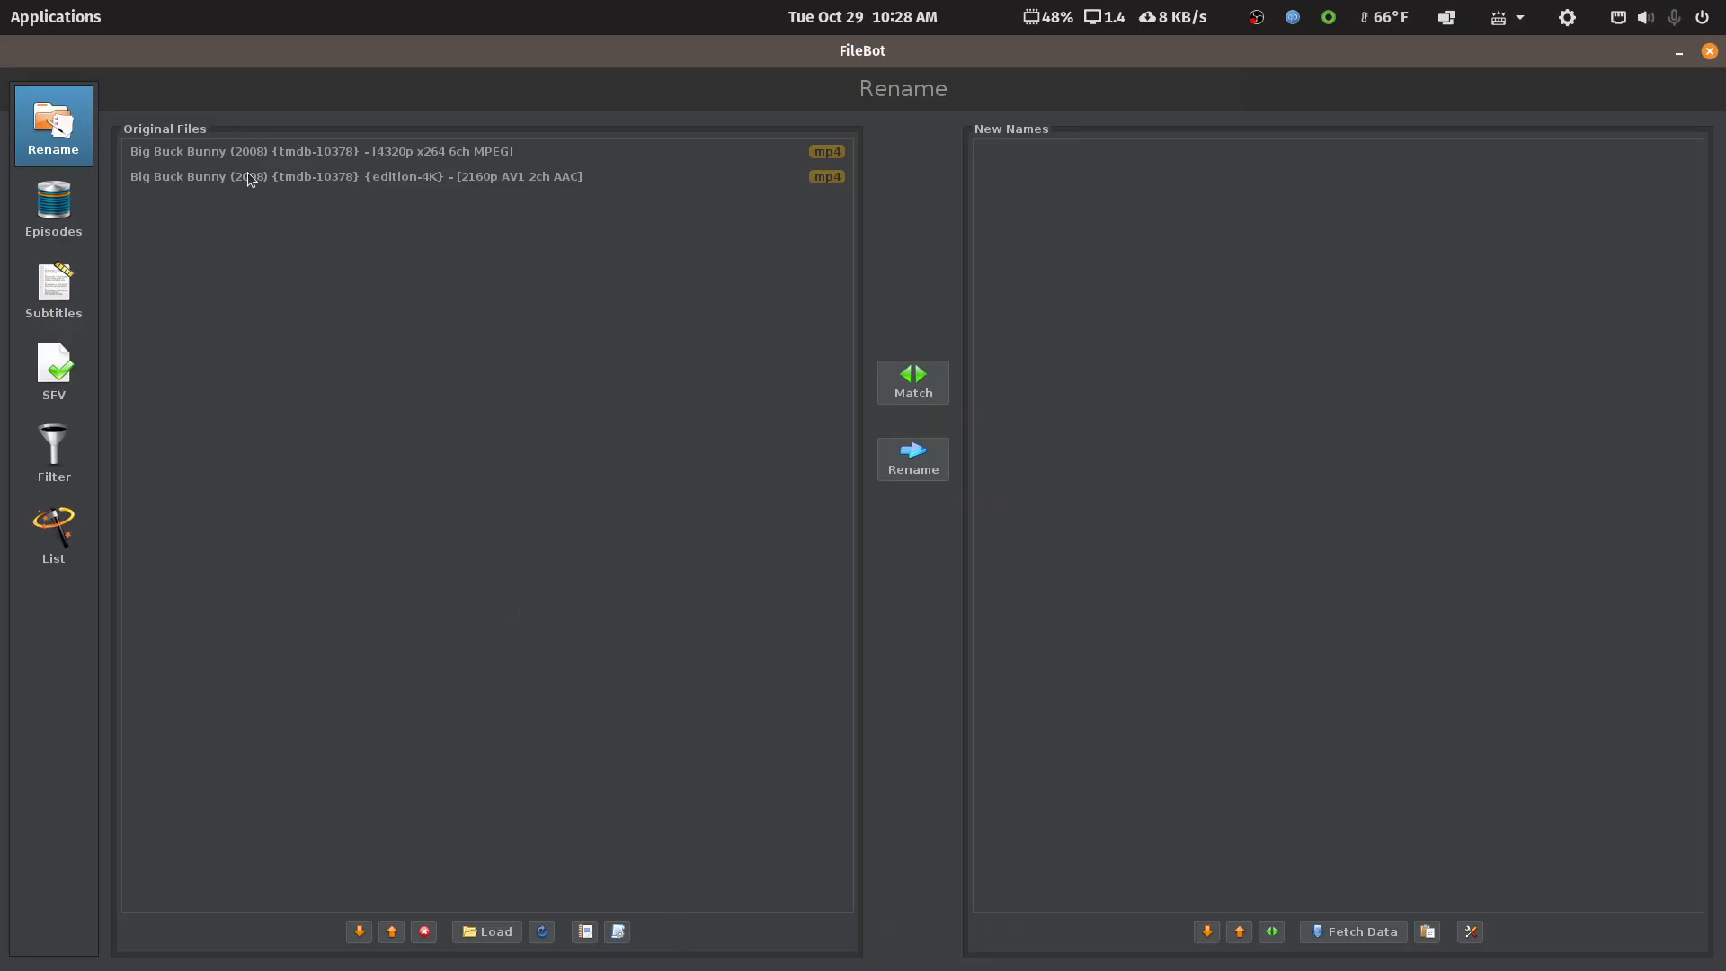
# Drop the {edition-4K} file from FileBot's list, close FileBot, and open the folder's rename popup
pyautogui.click(370, 169)
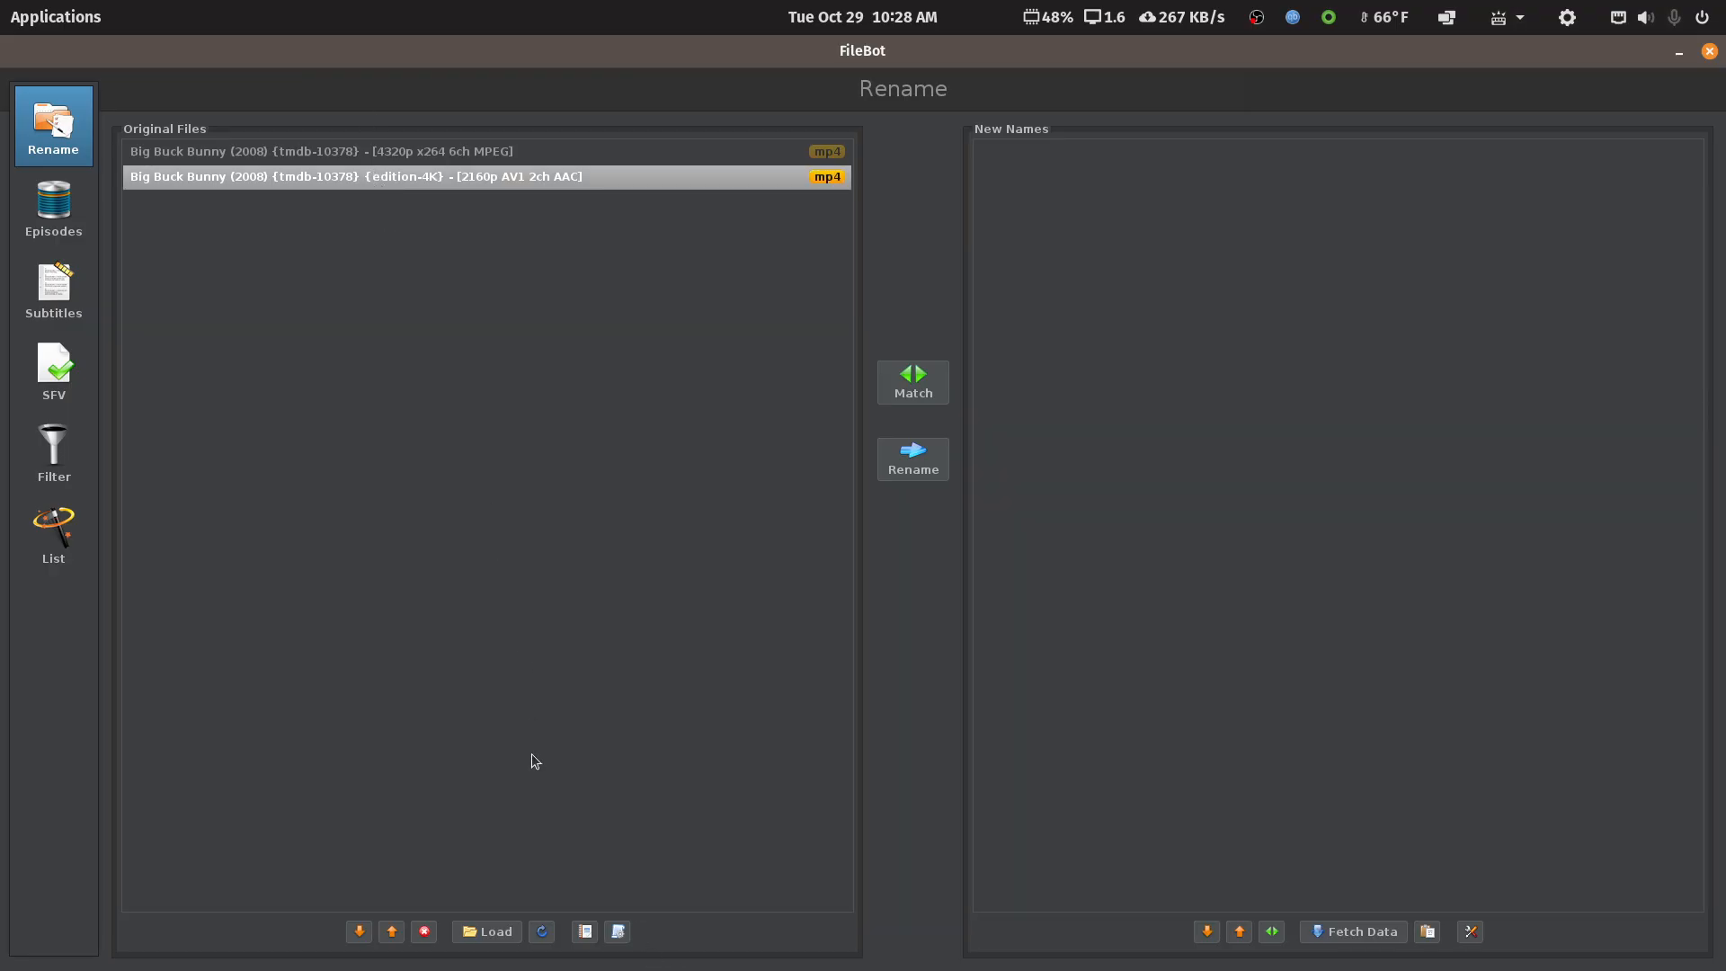
pyautogui.click(425, 931)
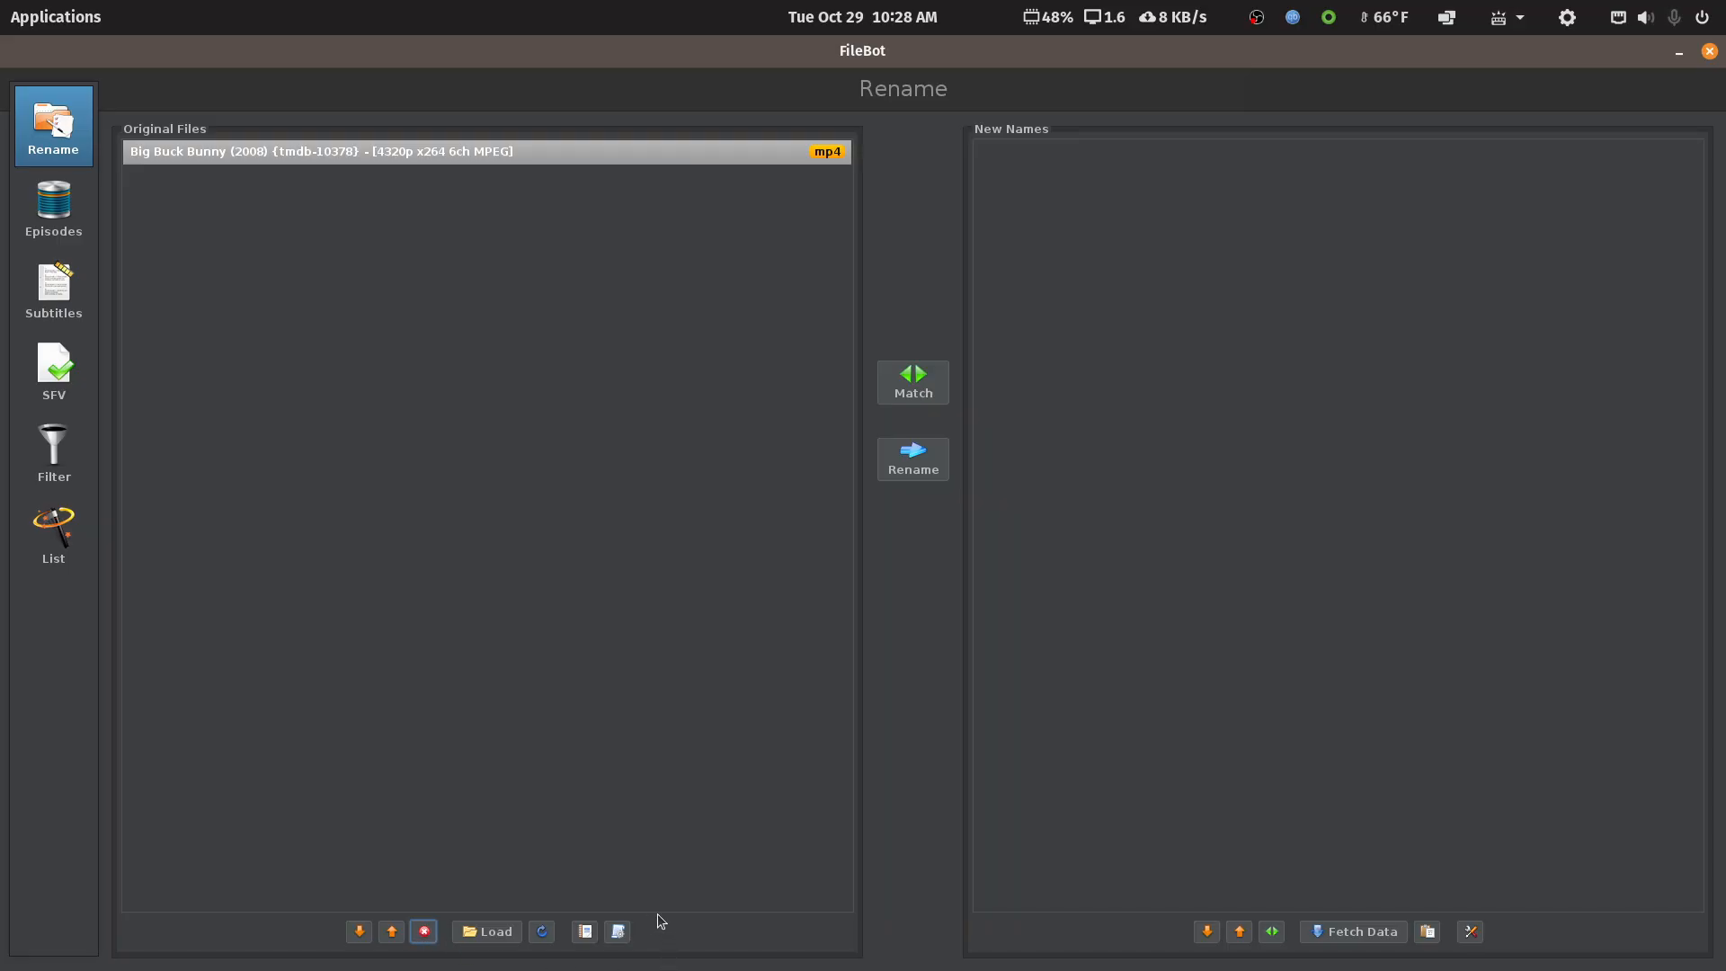
pyautogui.click(618, 932)
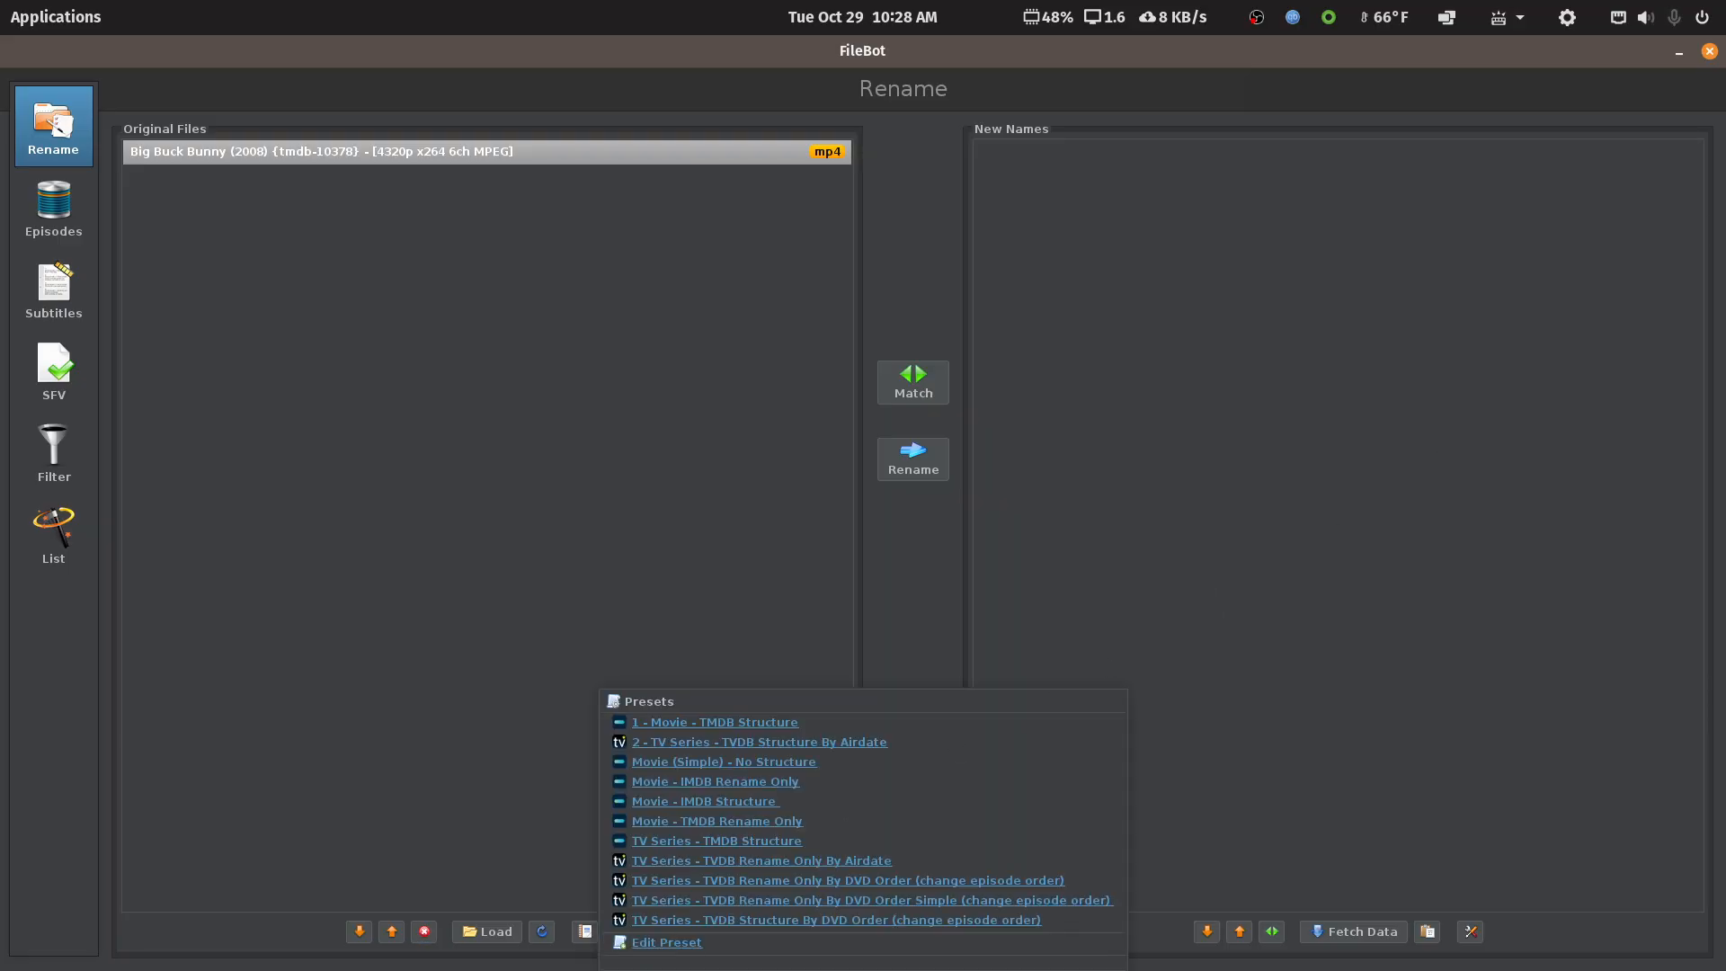
pyautogui.click(1711, 51)
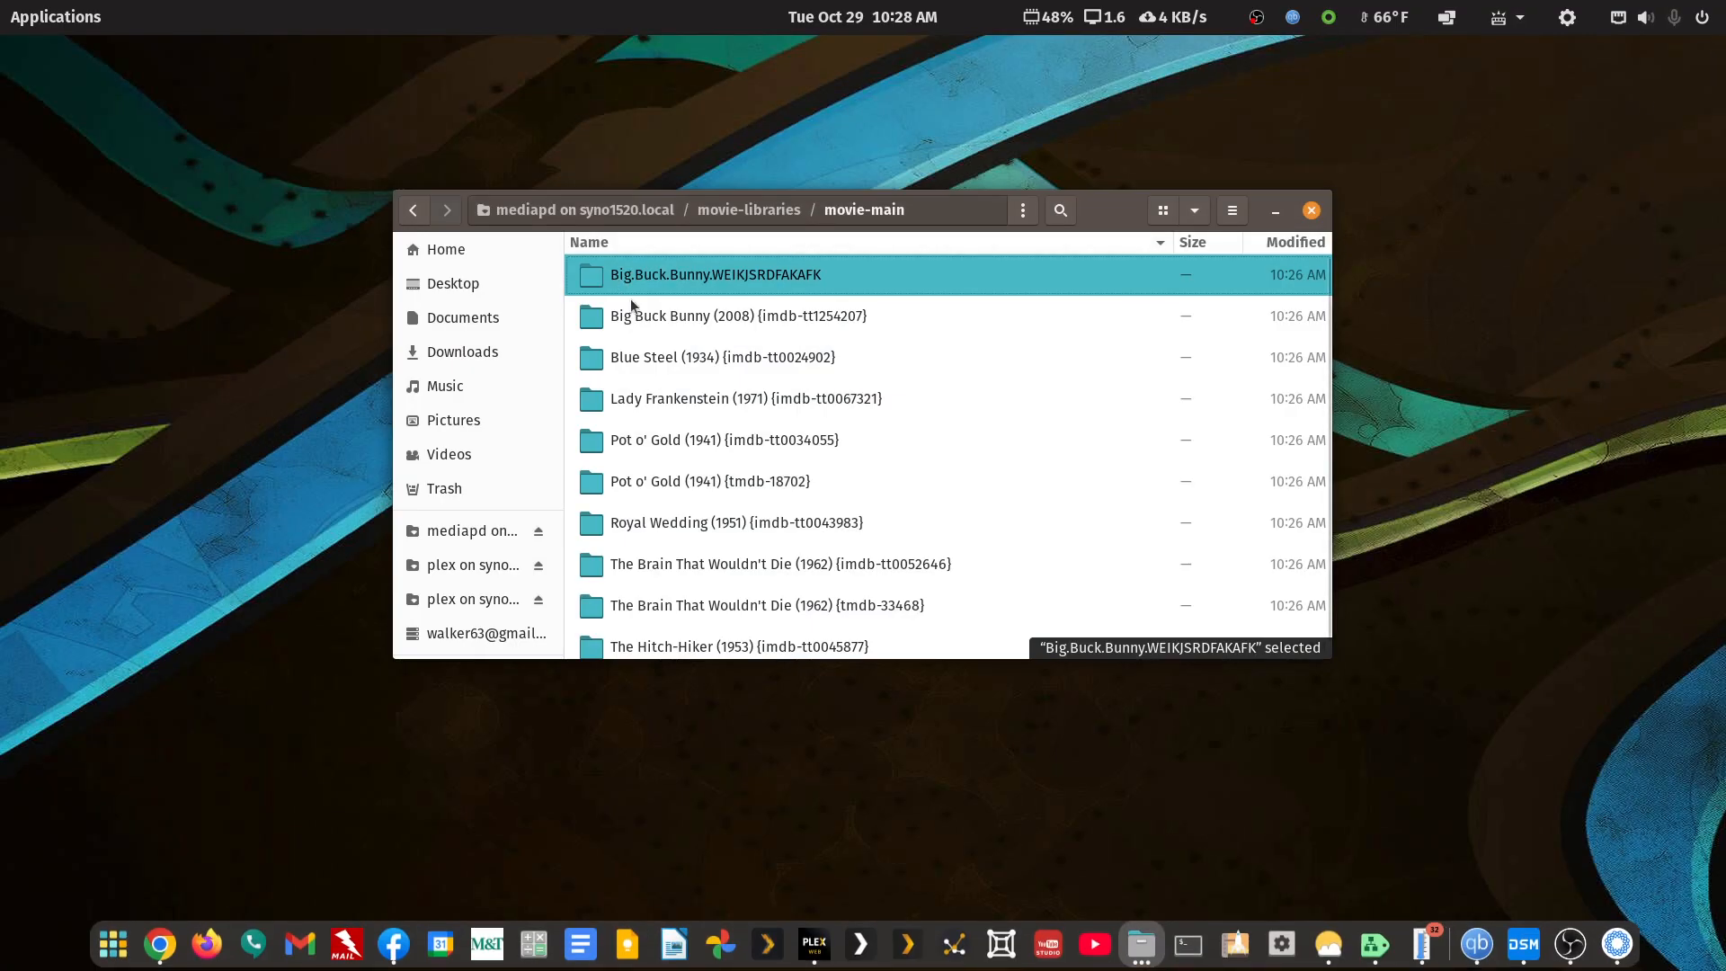
pyautogui.rightClick(677, 273)
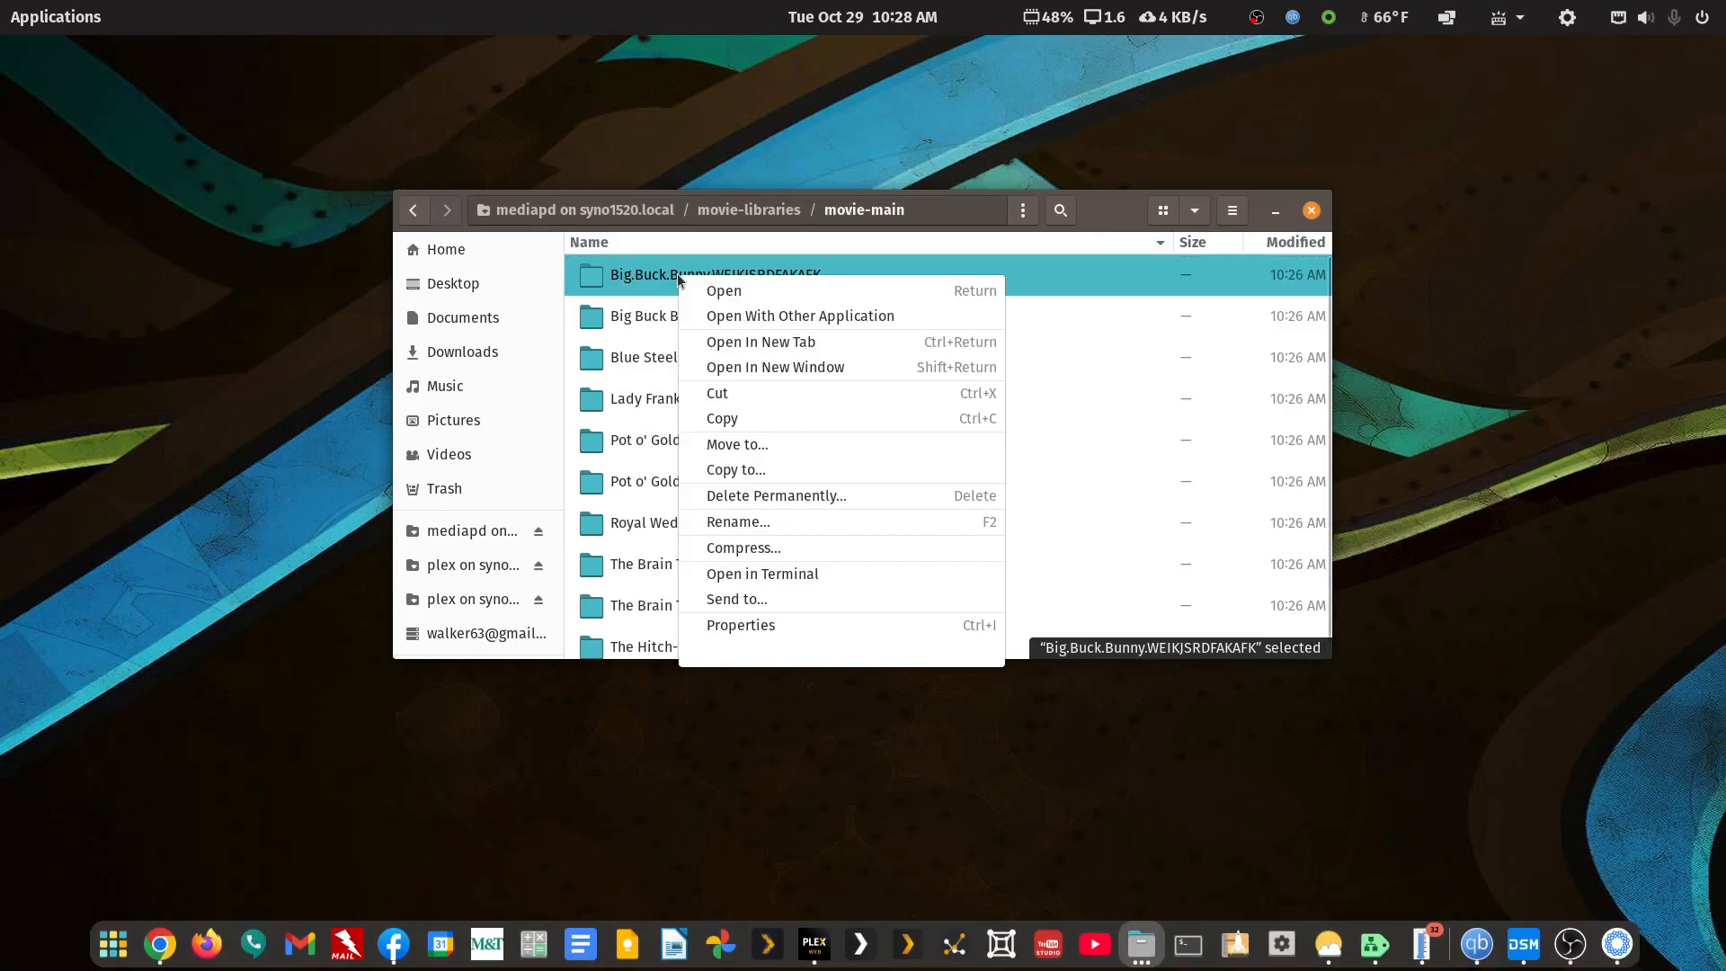
pyautogui.click(733, 526)
pyautogui.hotkey('ctrl', 'c')
# Inside the folder, rename the 4320p mp4 to Big.Buck.Bunny.WEIKJSRDFAKAFK.mp4 using the pasted folder name
pyautogui.press('Escape')
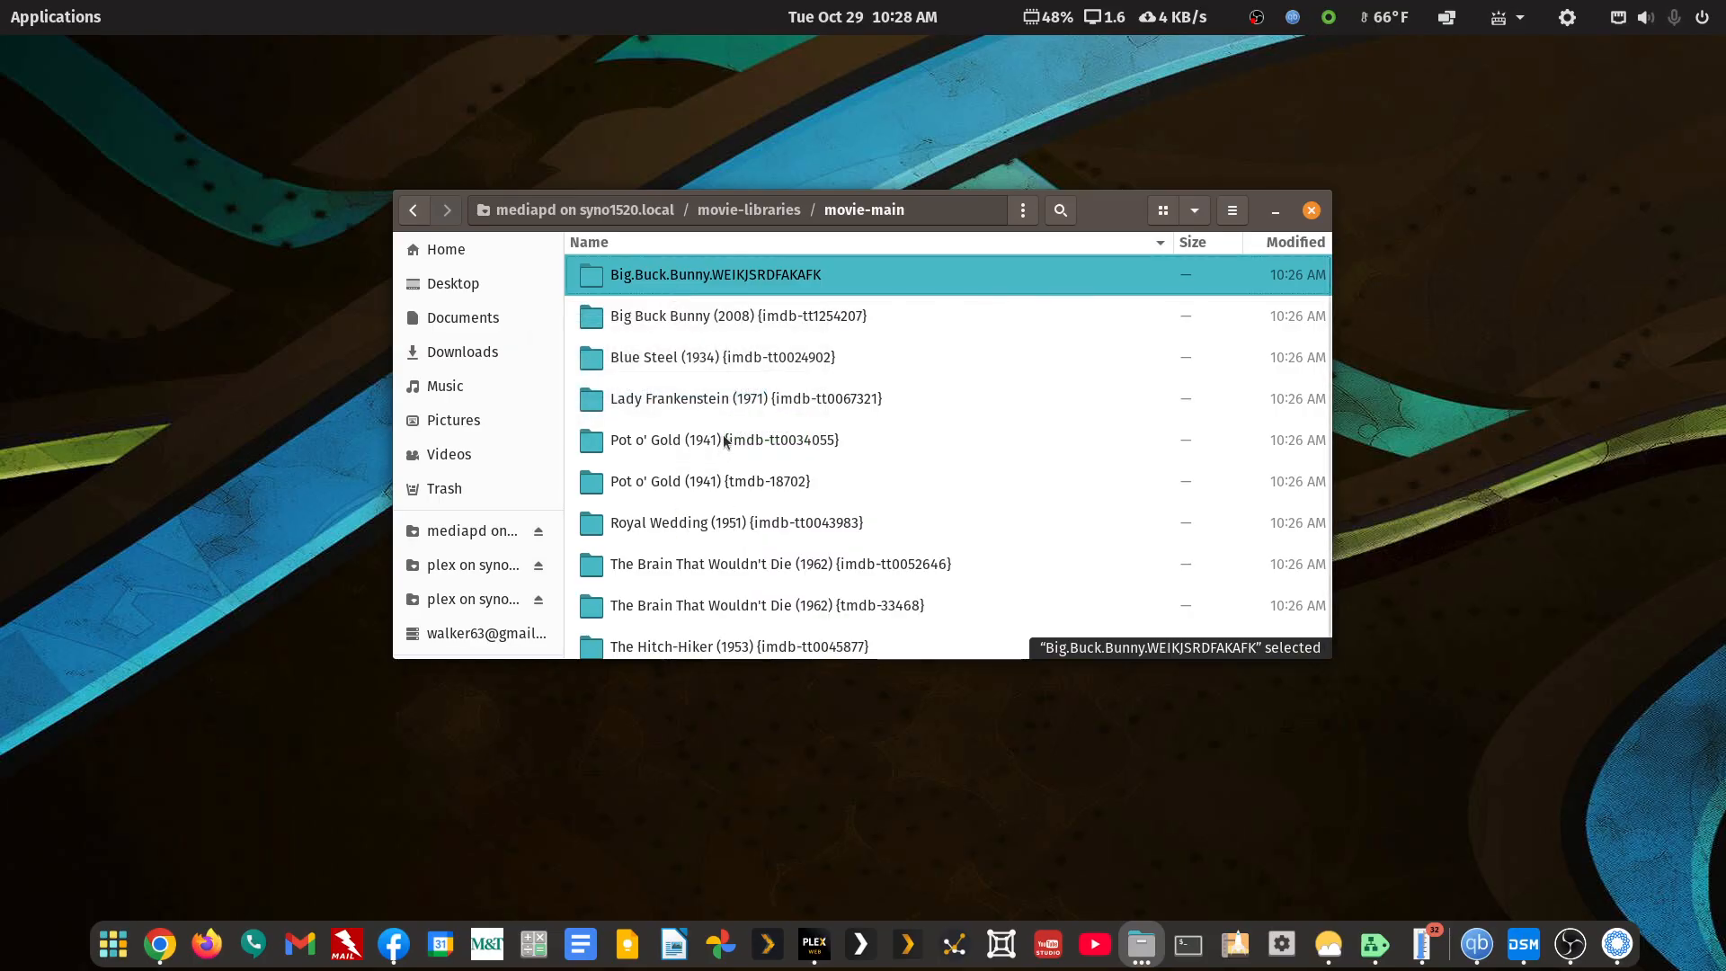
pyautogui.doubleClick(778, 273)
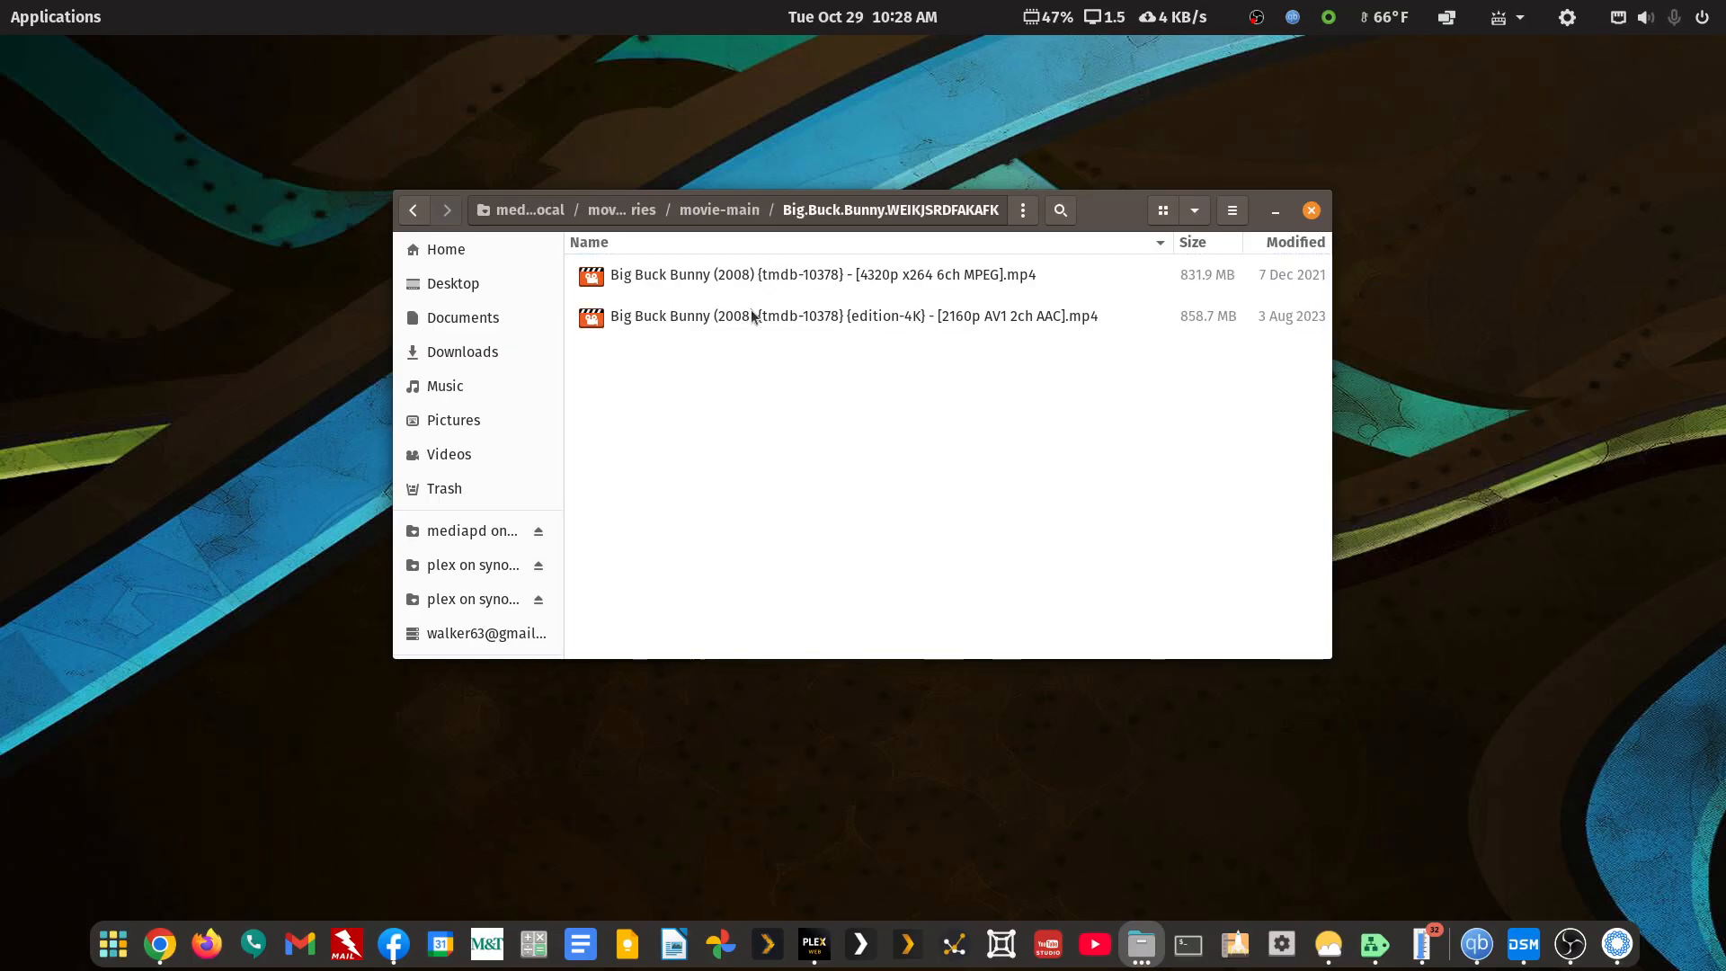
pyautogui.rightClick(792, 273)
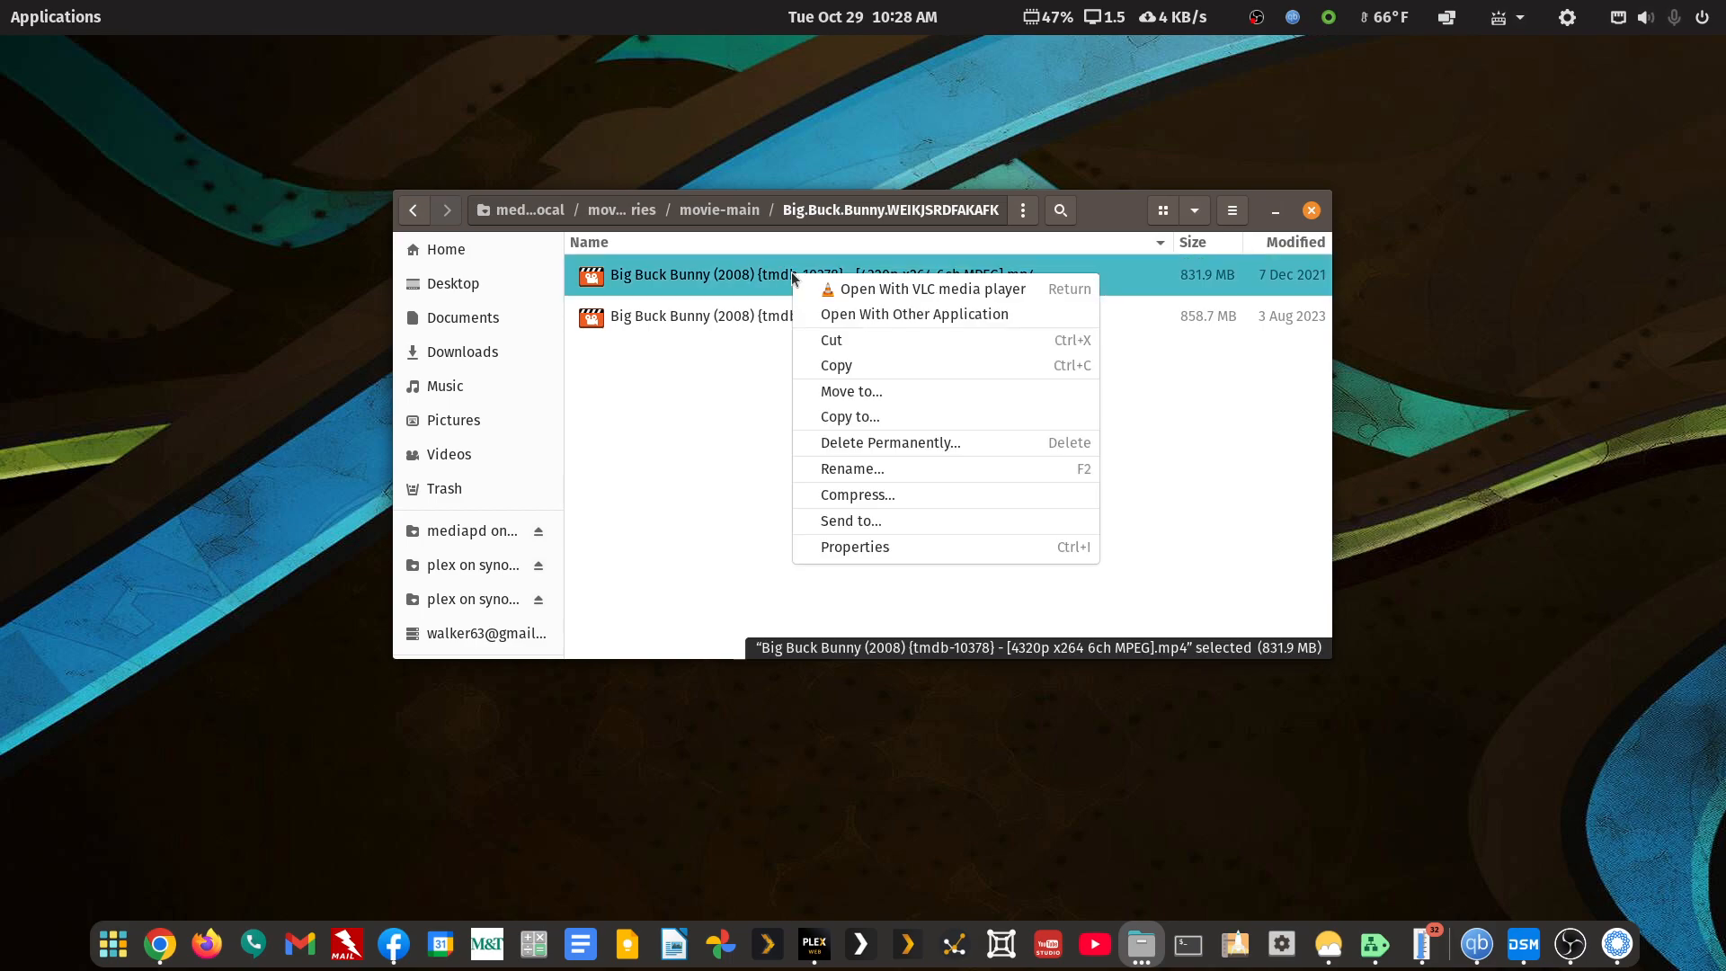
pyautogui.click(826, 470)
pyautogui.hotkey('ctrl', 'v')
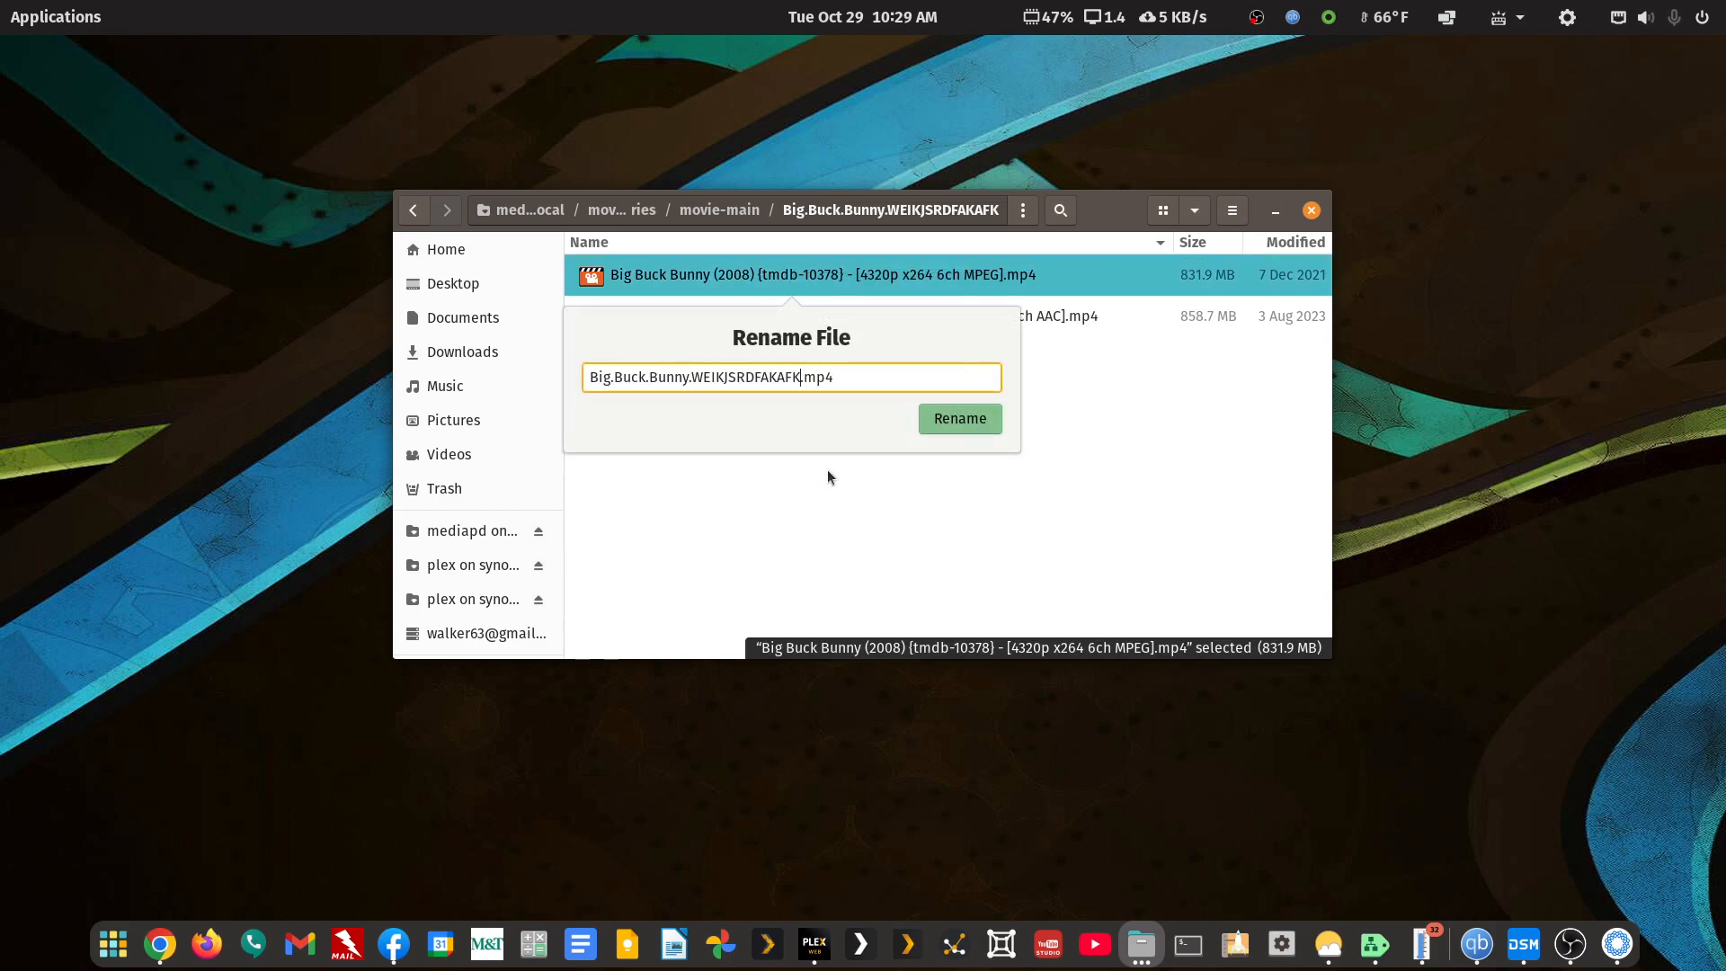
pyautogui.click(980, 413)
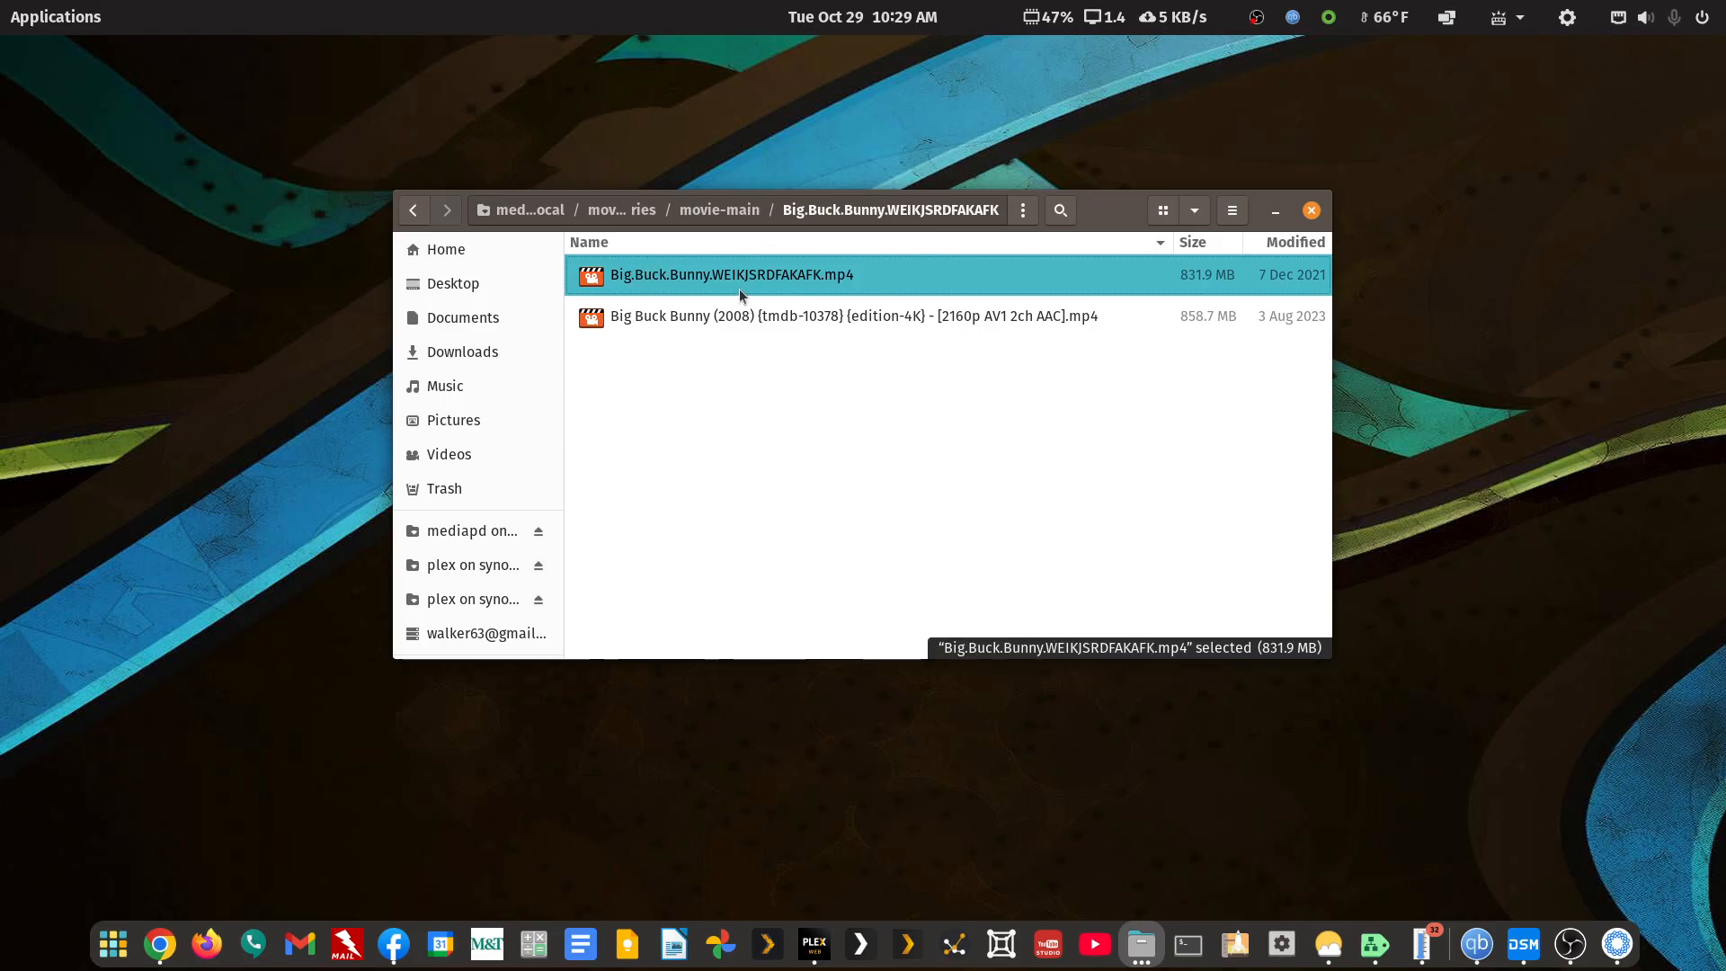
pyautogui.click(414, 210)
# Load the Big.Buck.Bunny.WEIKJSRDFAKAFK folder into FileBot and remove the 4K file from the list
pyautogui.rightClick(673, 275)
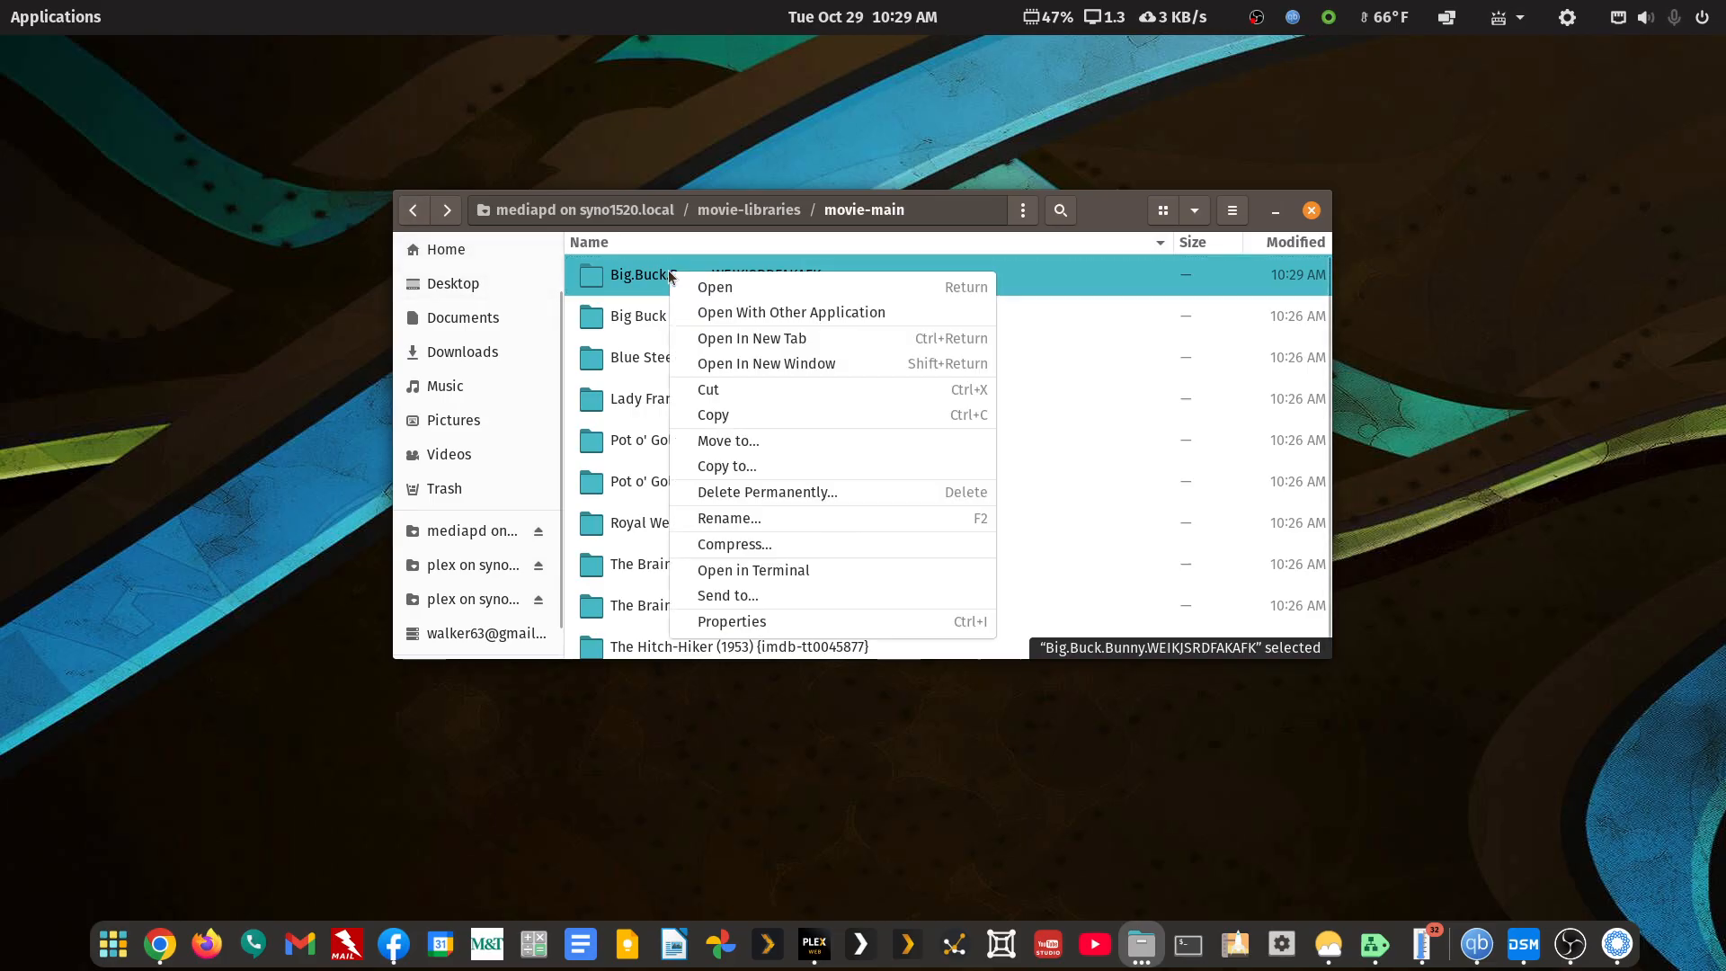
pyautogui.click(706, 310)
pyautogui.click(1008, 261)
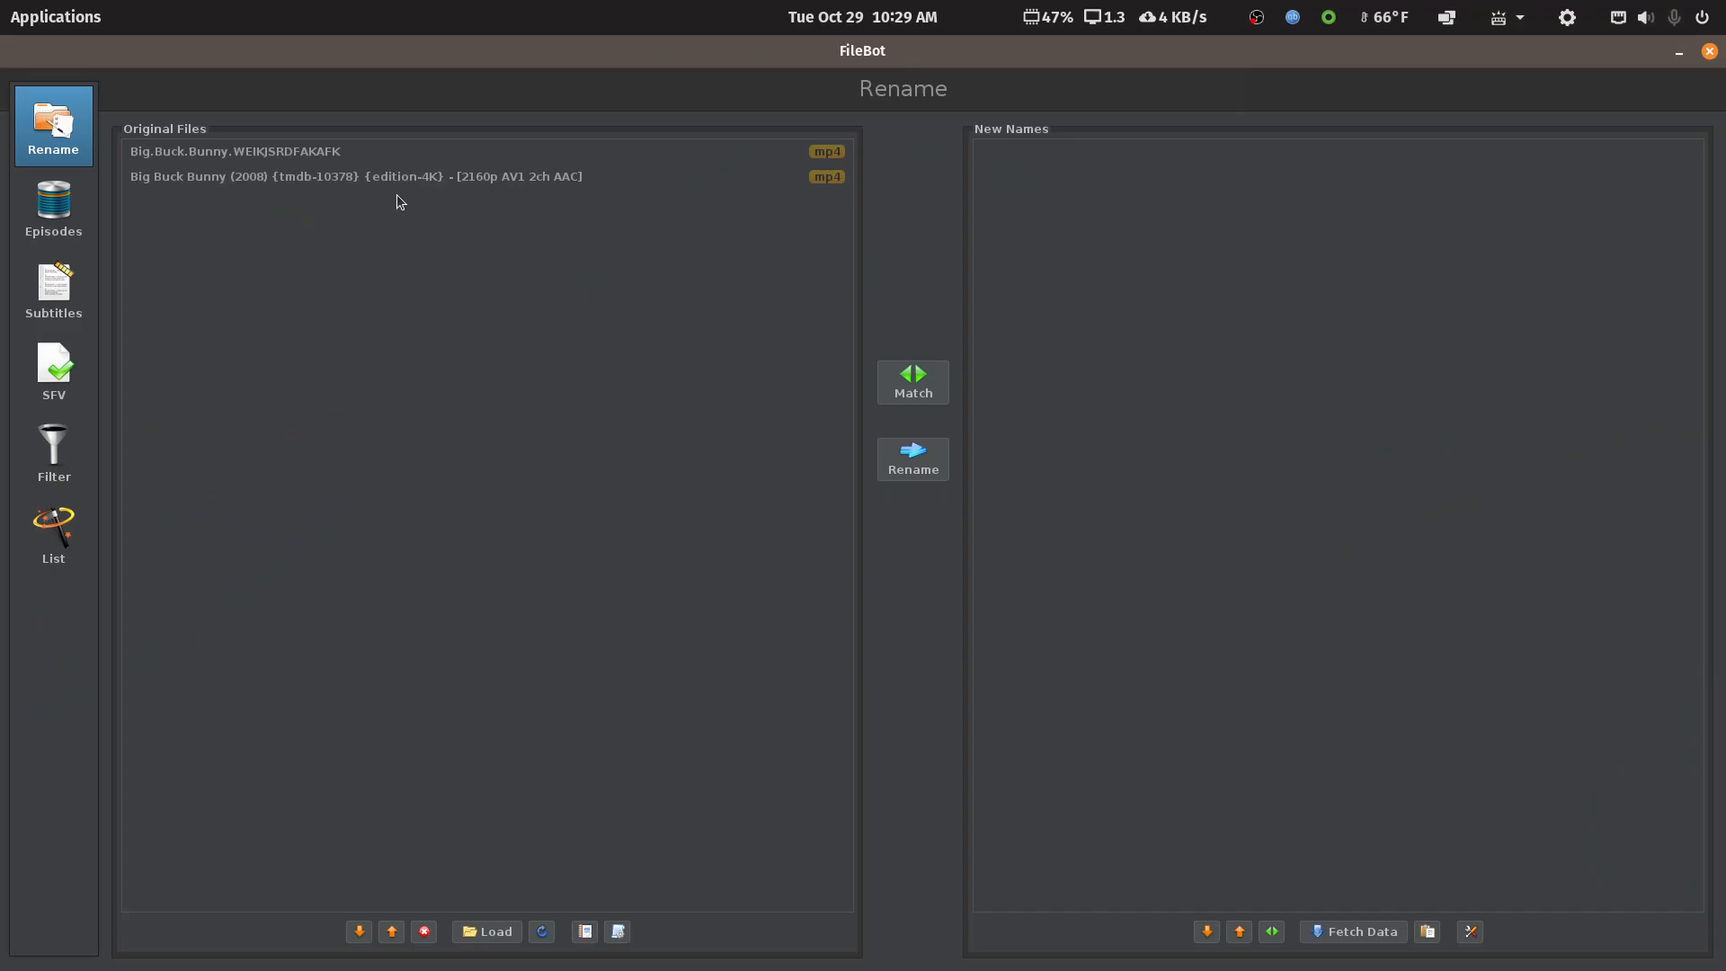
pyautogui.click(419, 197)
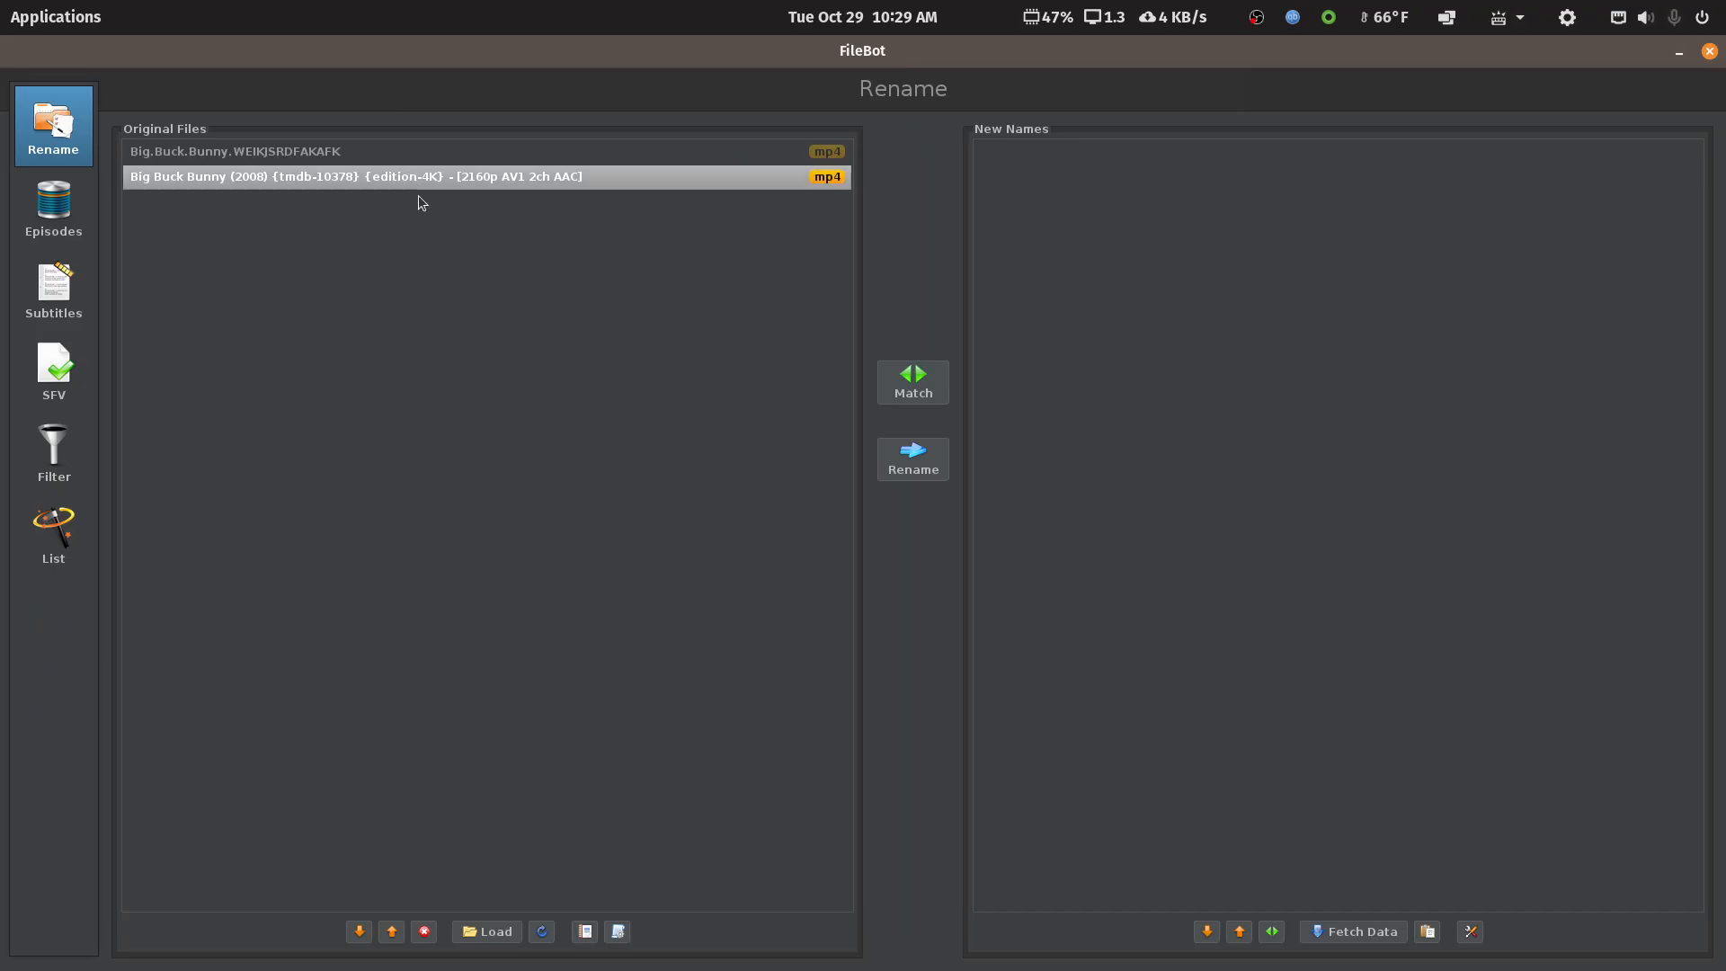
pyautogui.click(422, 934)
# Preview the '1 - Movie - TMDB Structure' match, a wrong Buck (2011), and close FileBot unrenamed
pyautogui.click(619, 933)
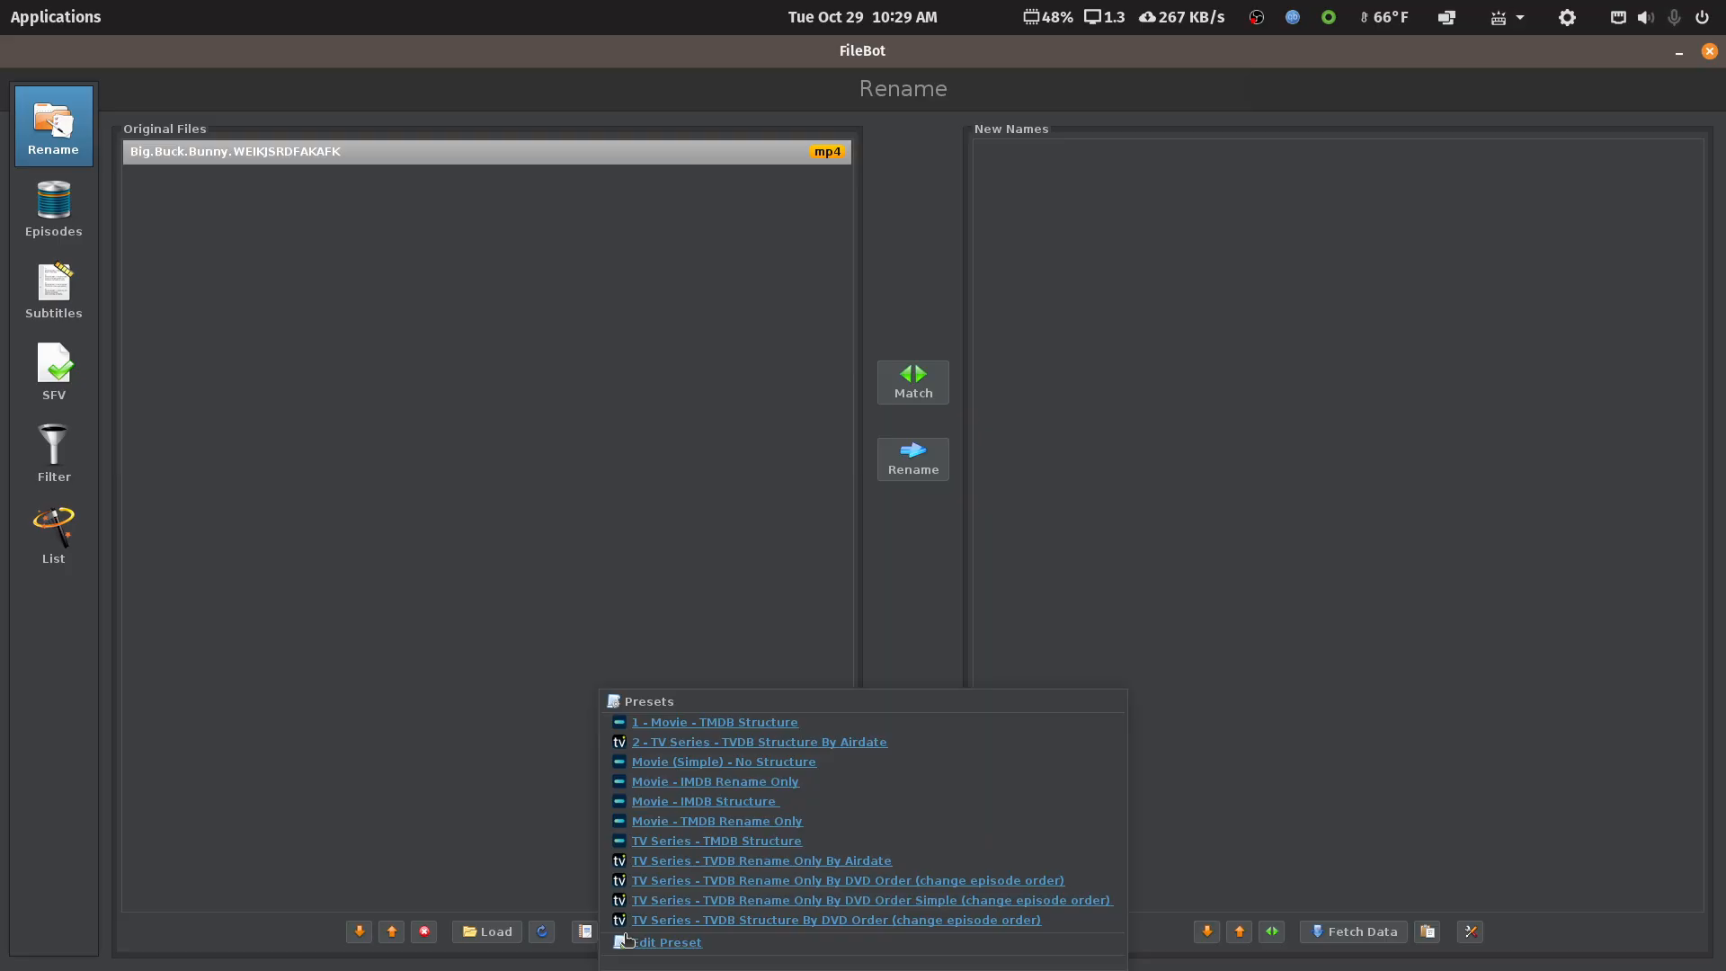
pyautogui.click(687, 723)
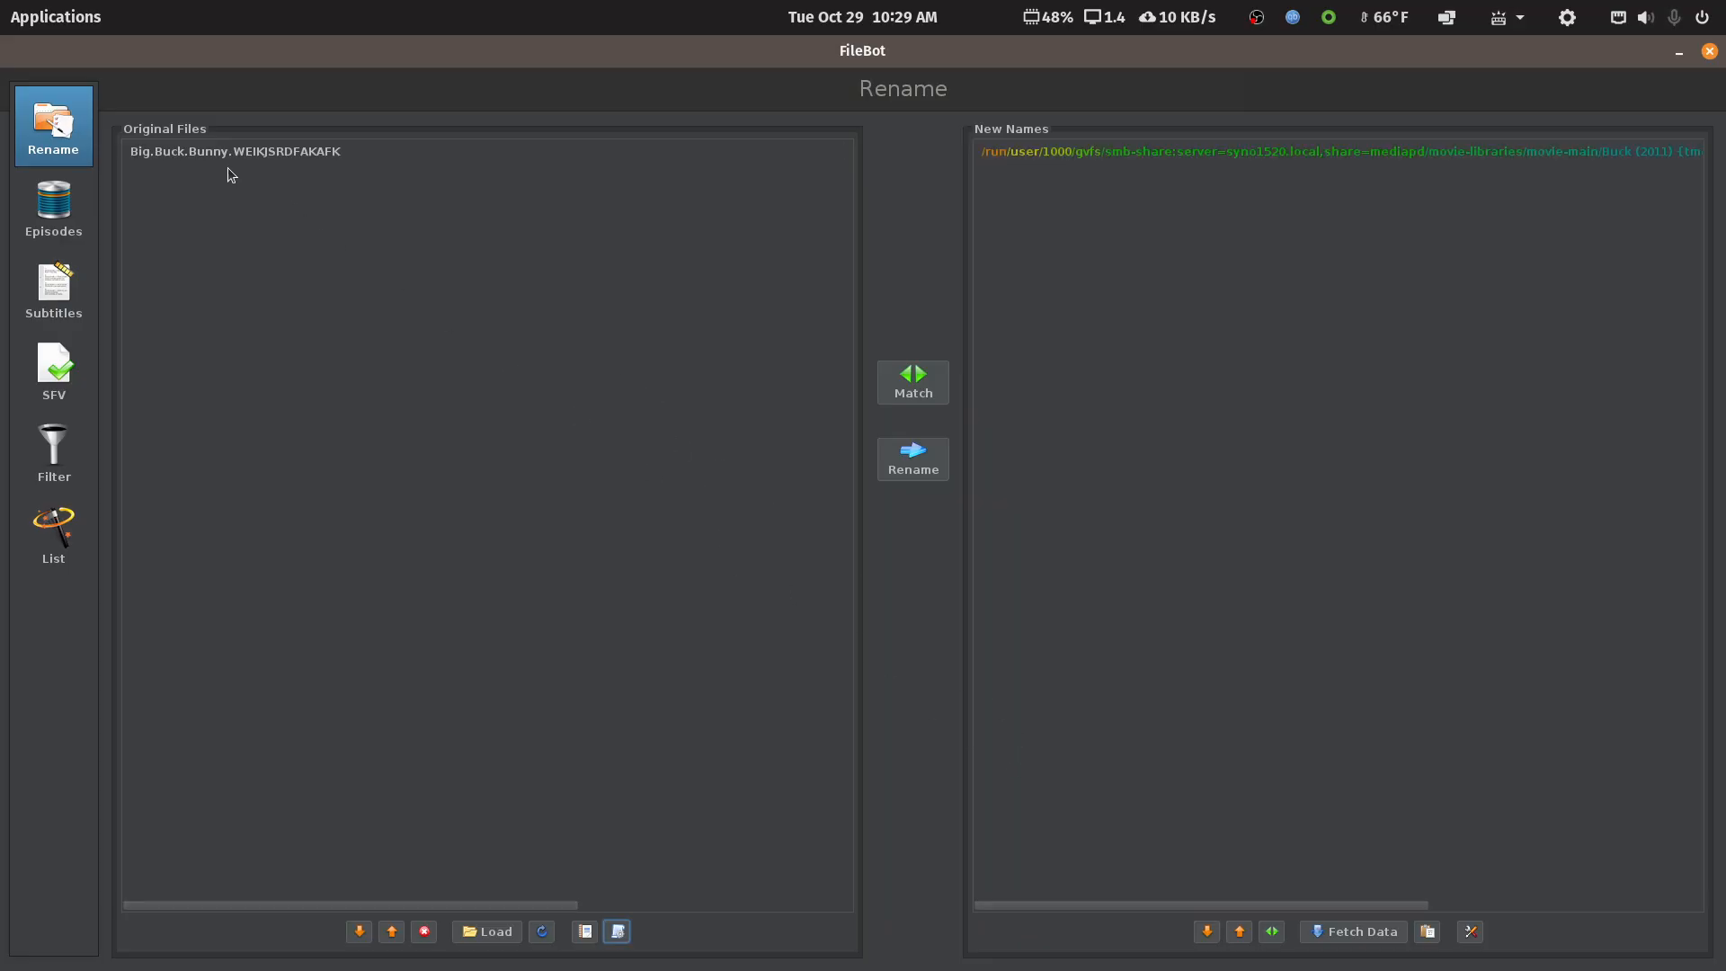
pyautogui.moveTo(1088, 909); pyautogui.dragTo(1378, 889)
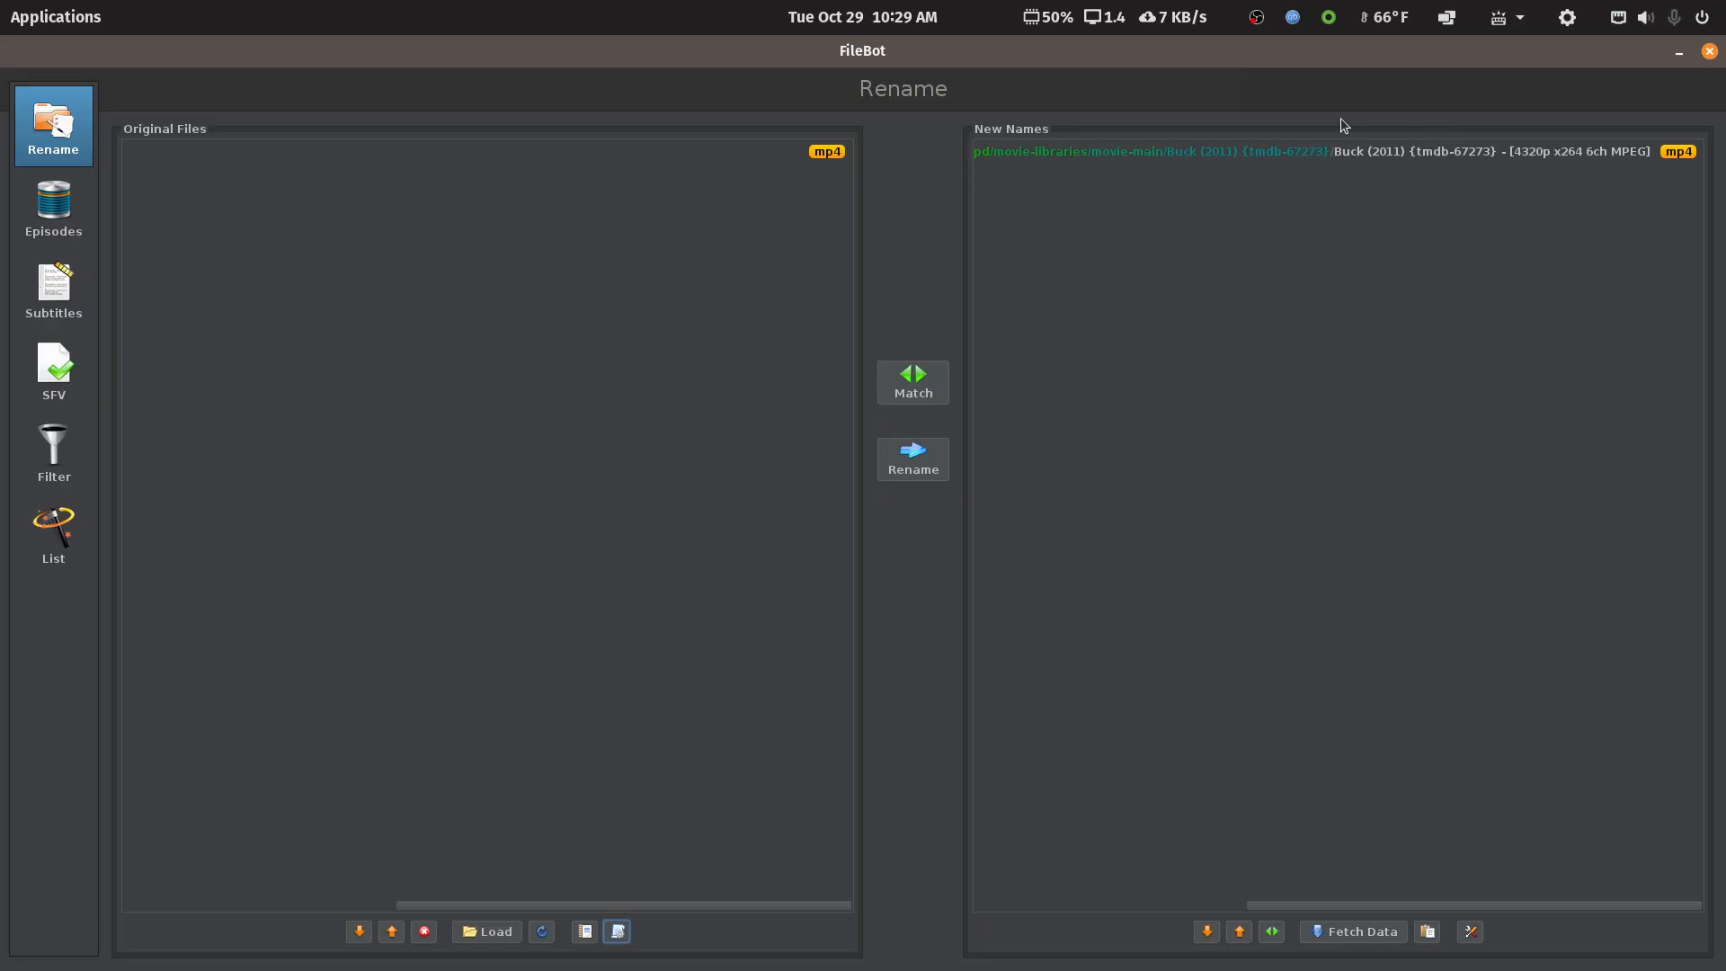
pyautogui.click(1710, 52)
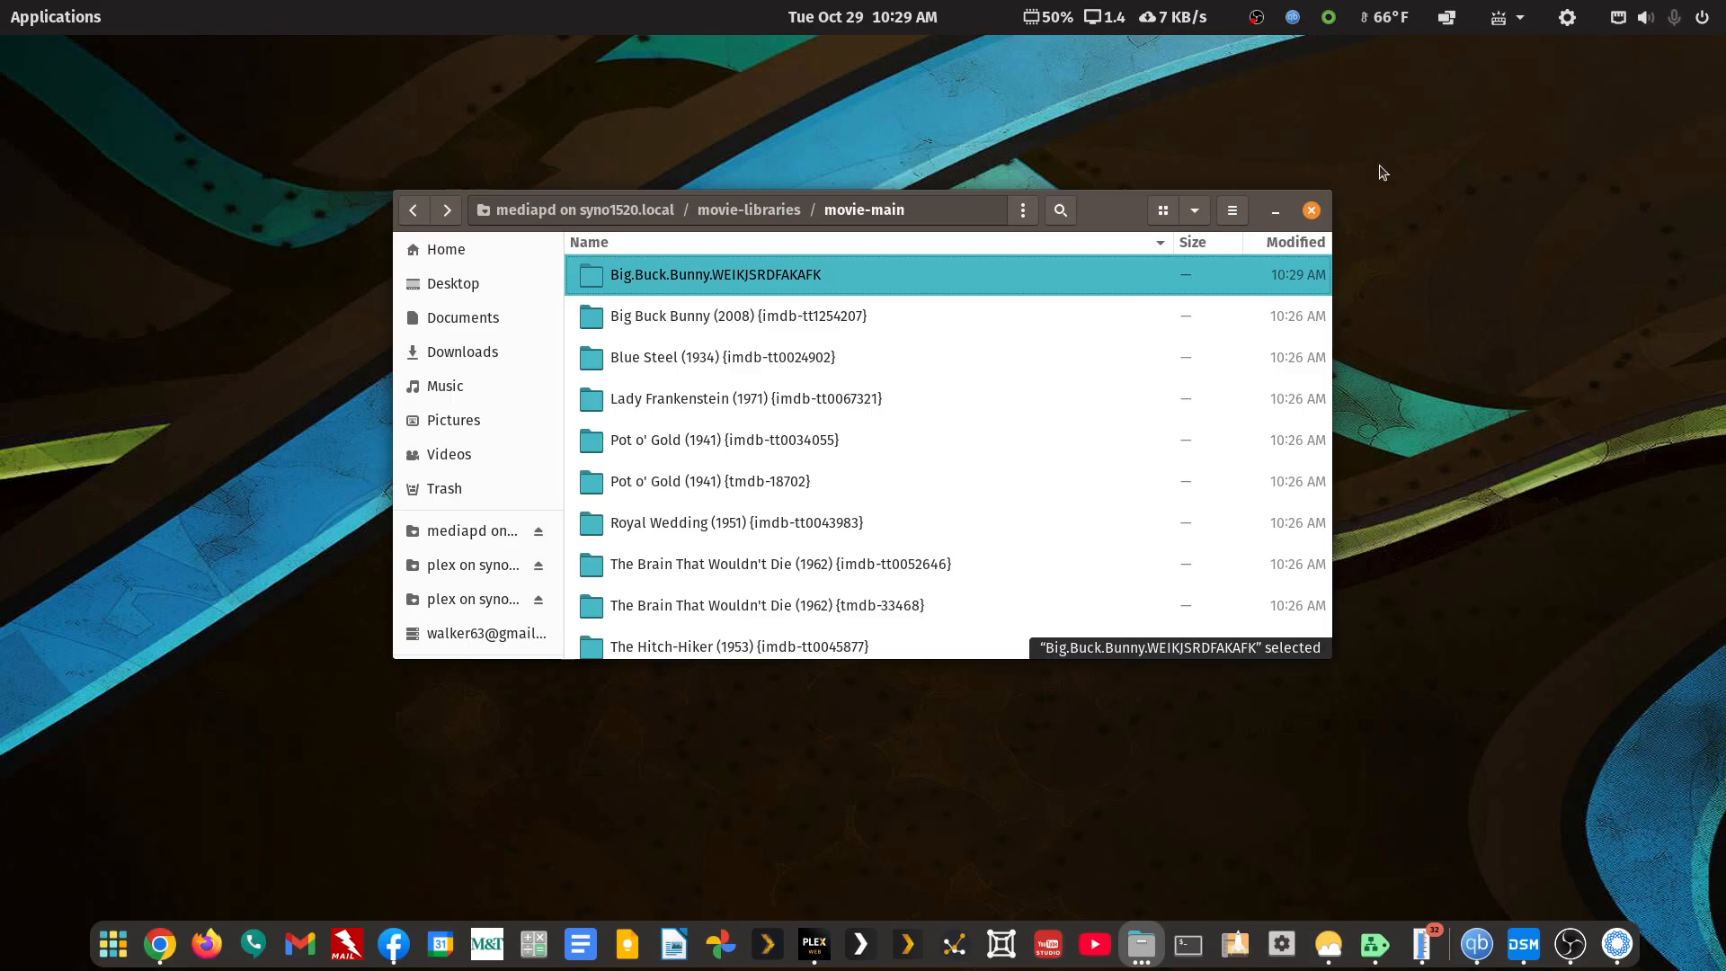
# Rename the folder to Big.Buck.Bunny.2008 and open it to confirm both mp4 files are inside
pyautogui.rightClick(655, 279)
pyautogui.click(711, 527)
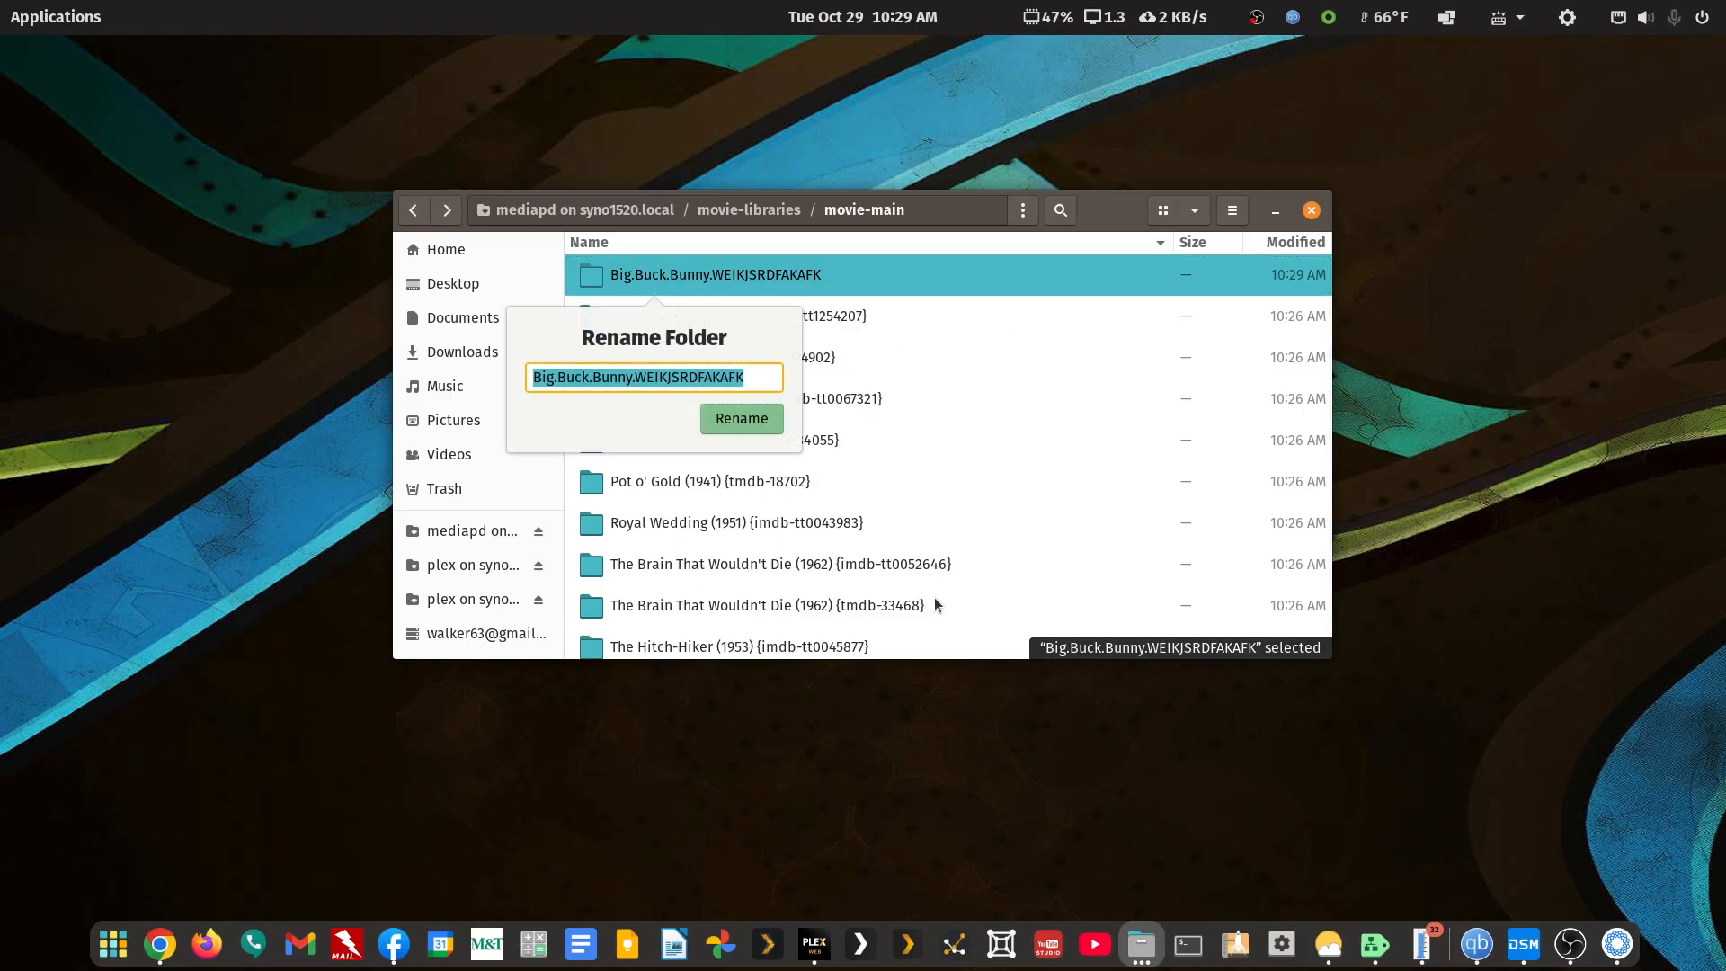
pyautogui.press('End')
pyautogui.hotkey('shift', 'Left')
pyautogui.hotkey('shift', 'Left')
pyautogui.hotkey('shift', 'Left')
pyautogui.hotkey('shift', 'Left')
pyautogui.hotkey('shift', 'Left')
pyautogui.hotkey('shift', 'Left')
pyautogui.hotkey('shift', 'Left')
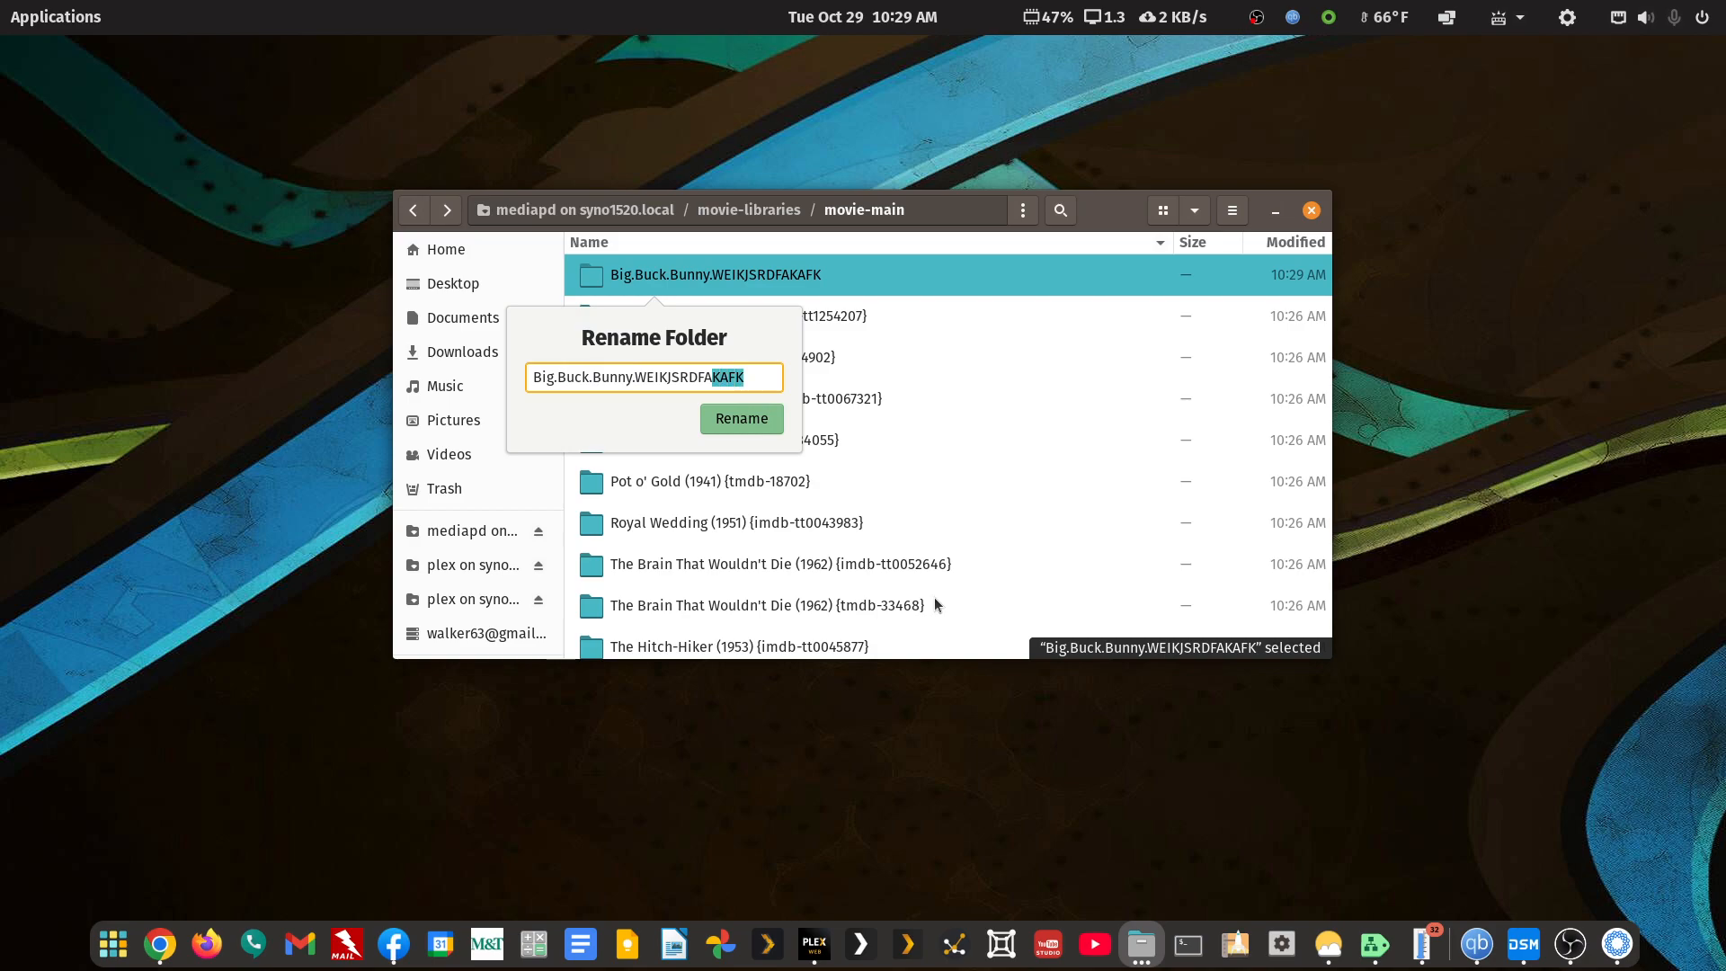
pyautogui.hotkey('shift', 'Left')
pyautogui.hotkey('shift', 'Left')
pyautogui.hotkey('shift', 'Left')
pyautogui.hotkey('shift', 'Left')
pyautogui.hotkey('shift', 'Left')
pyautogui.hotkey('shift', 'Left')
pyautogui.hotkey('shift', 'Left')
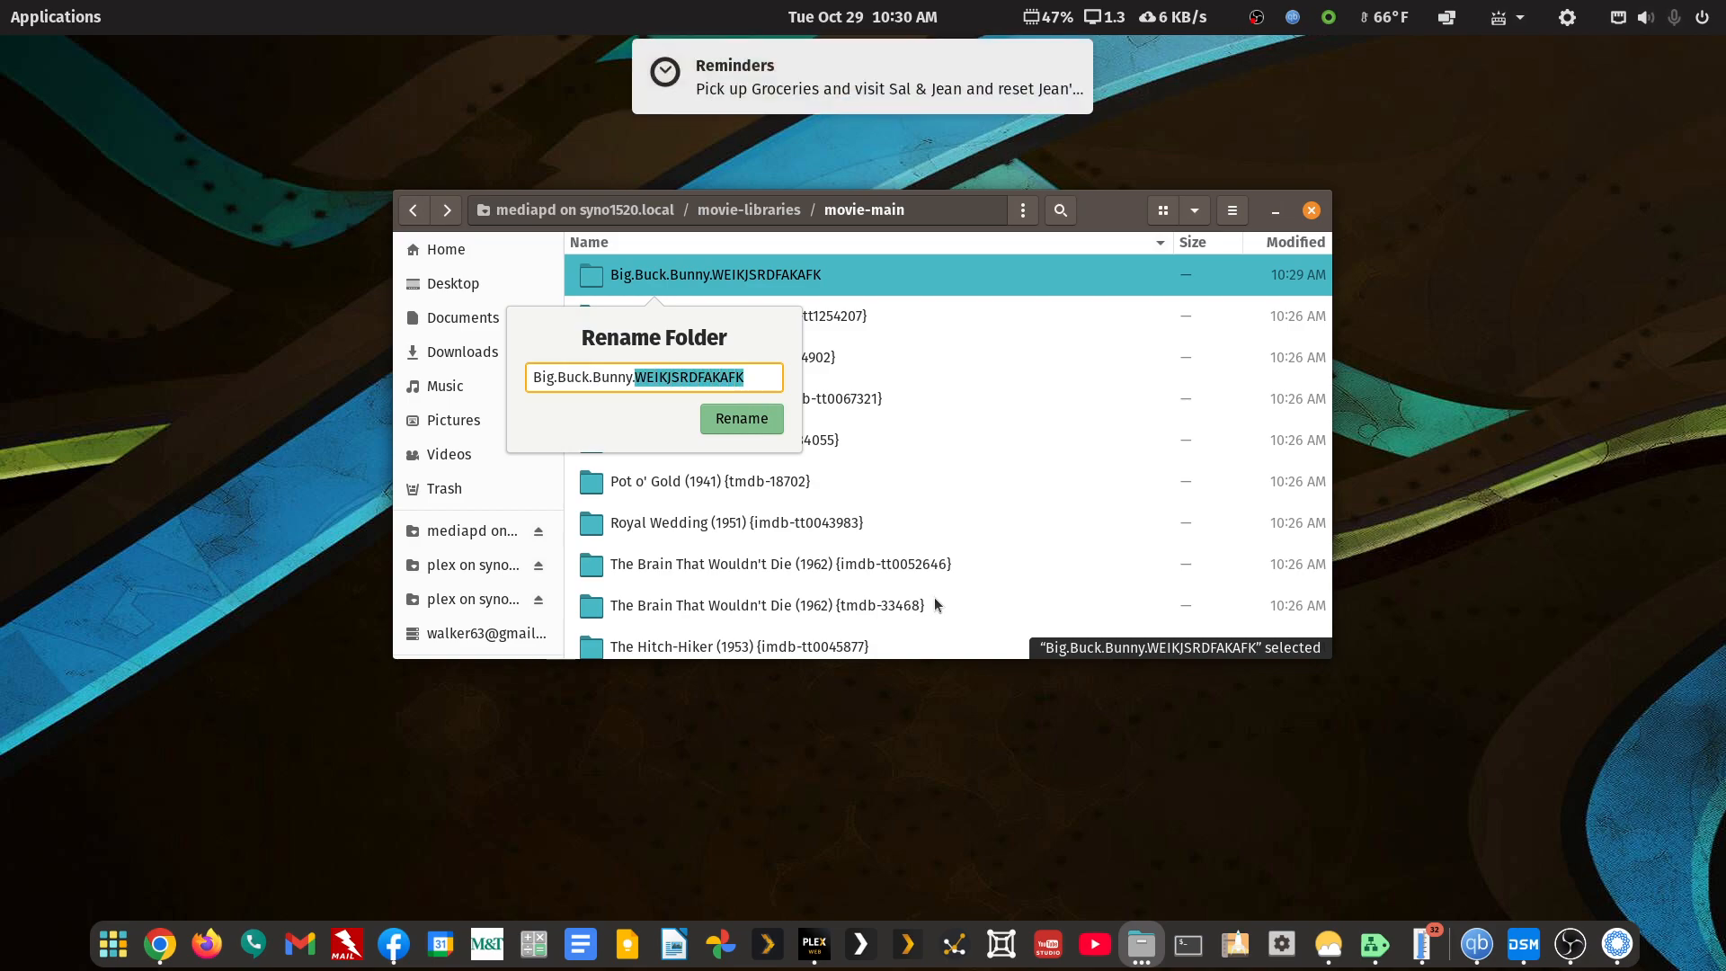
pyautogui.click(1078, 46)
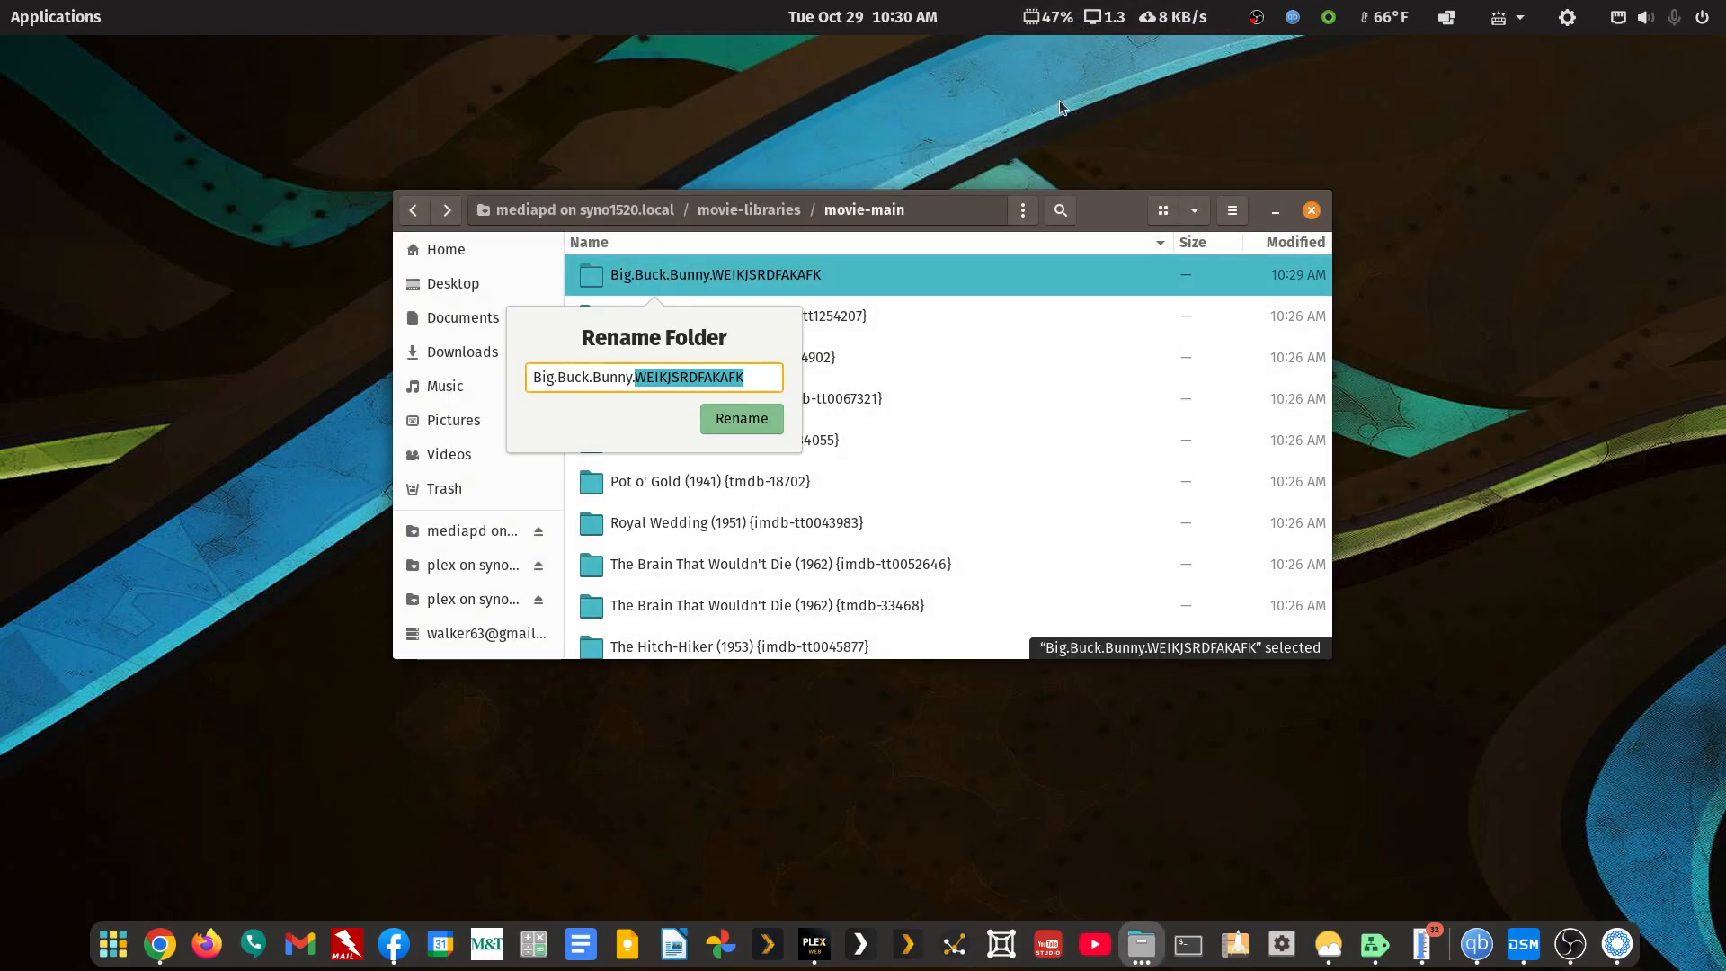
pyautogui.write('(2008')
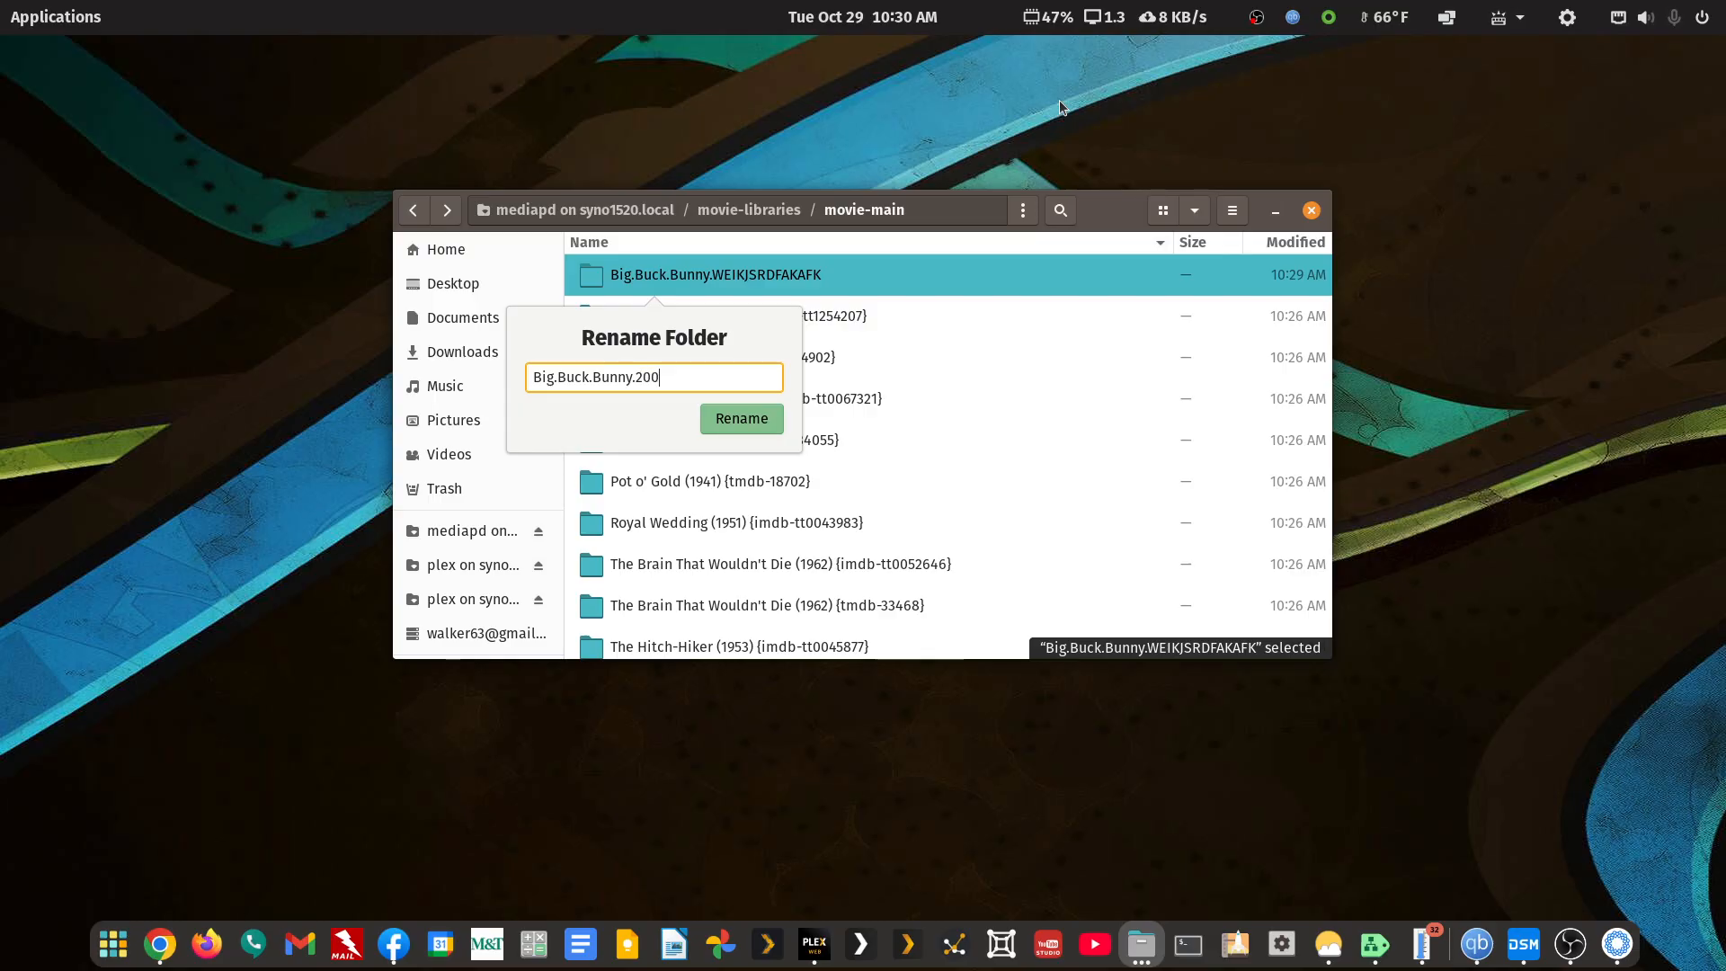
pyautogui.press('Return')
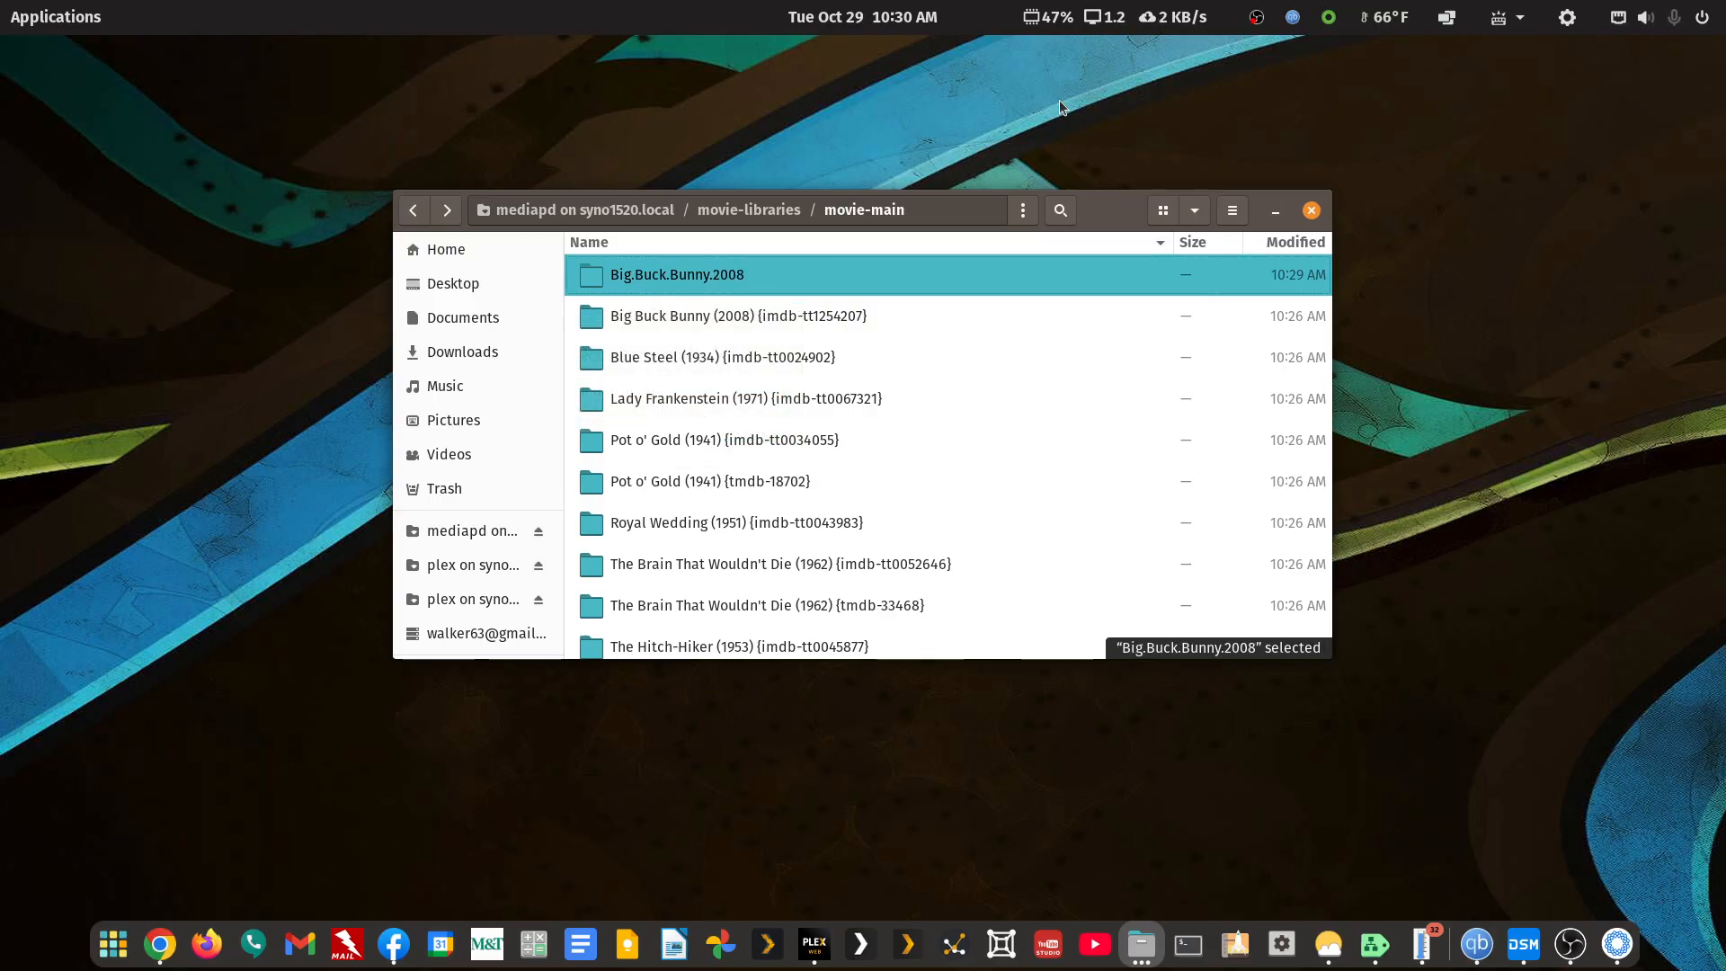
pyautogui.doubleClick(691, 277)
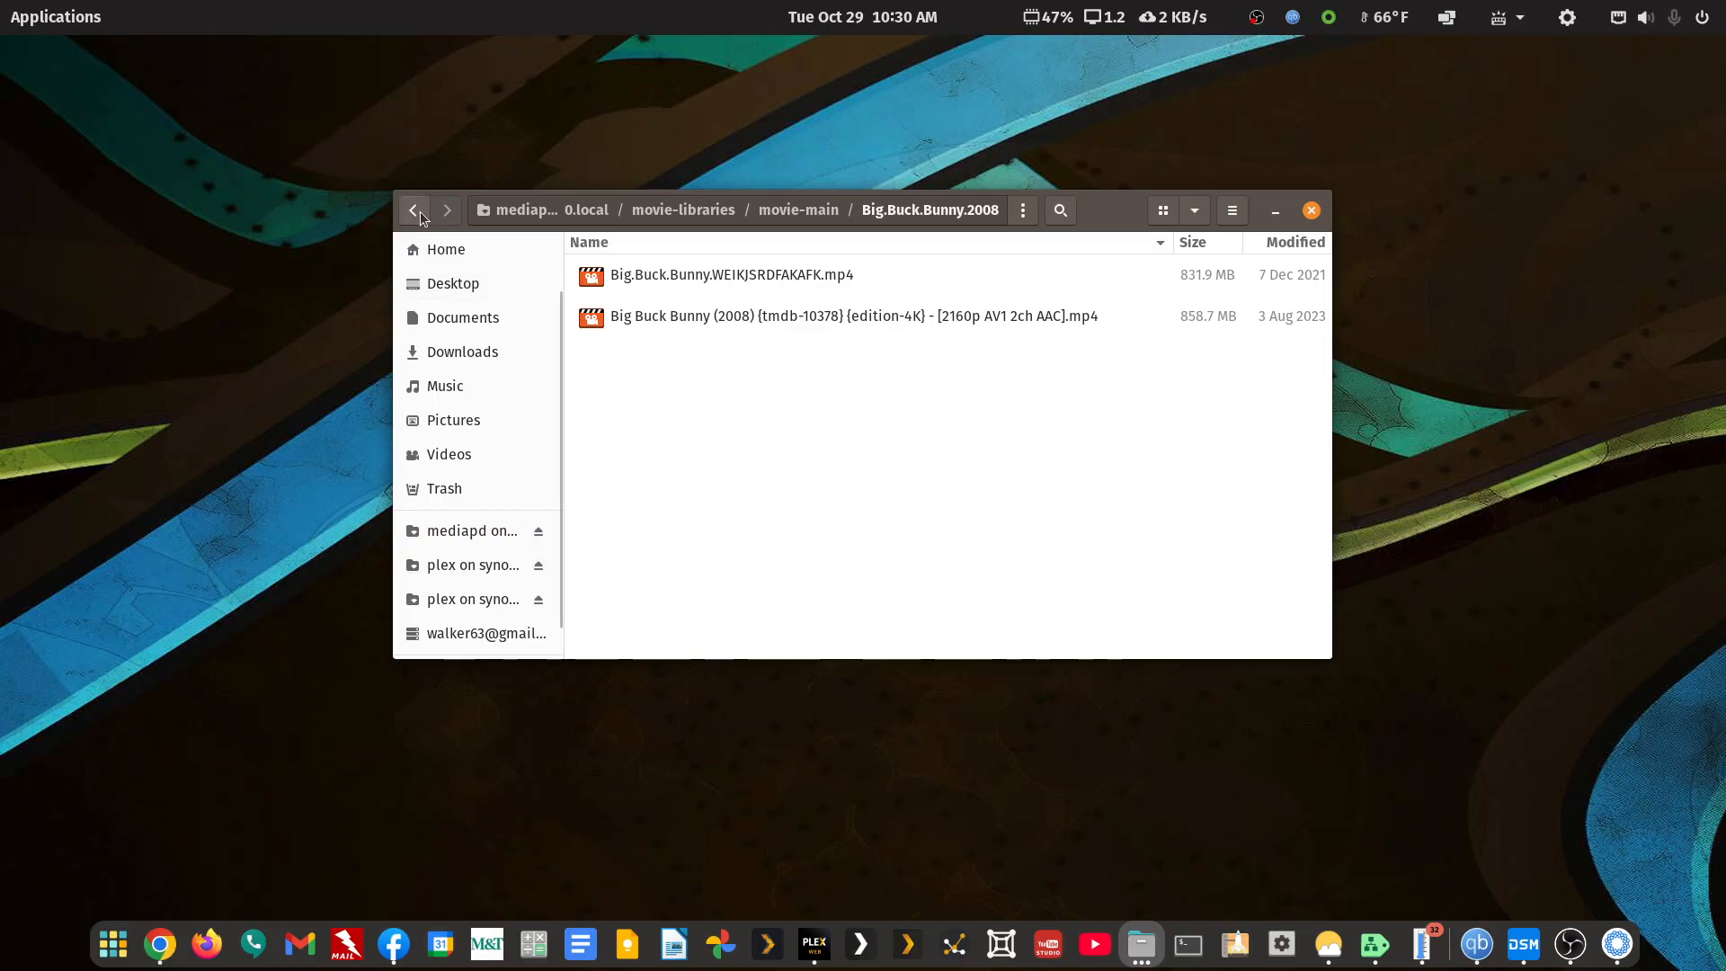
pyautogui.click(425, 214)
# Load Big.Buck.Bunny.2008 into FileBot and remove the 4K file from the list
pyautogui.rightClick(703, 279)
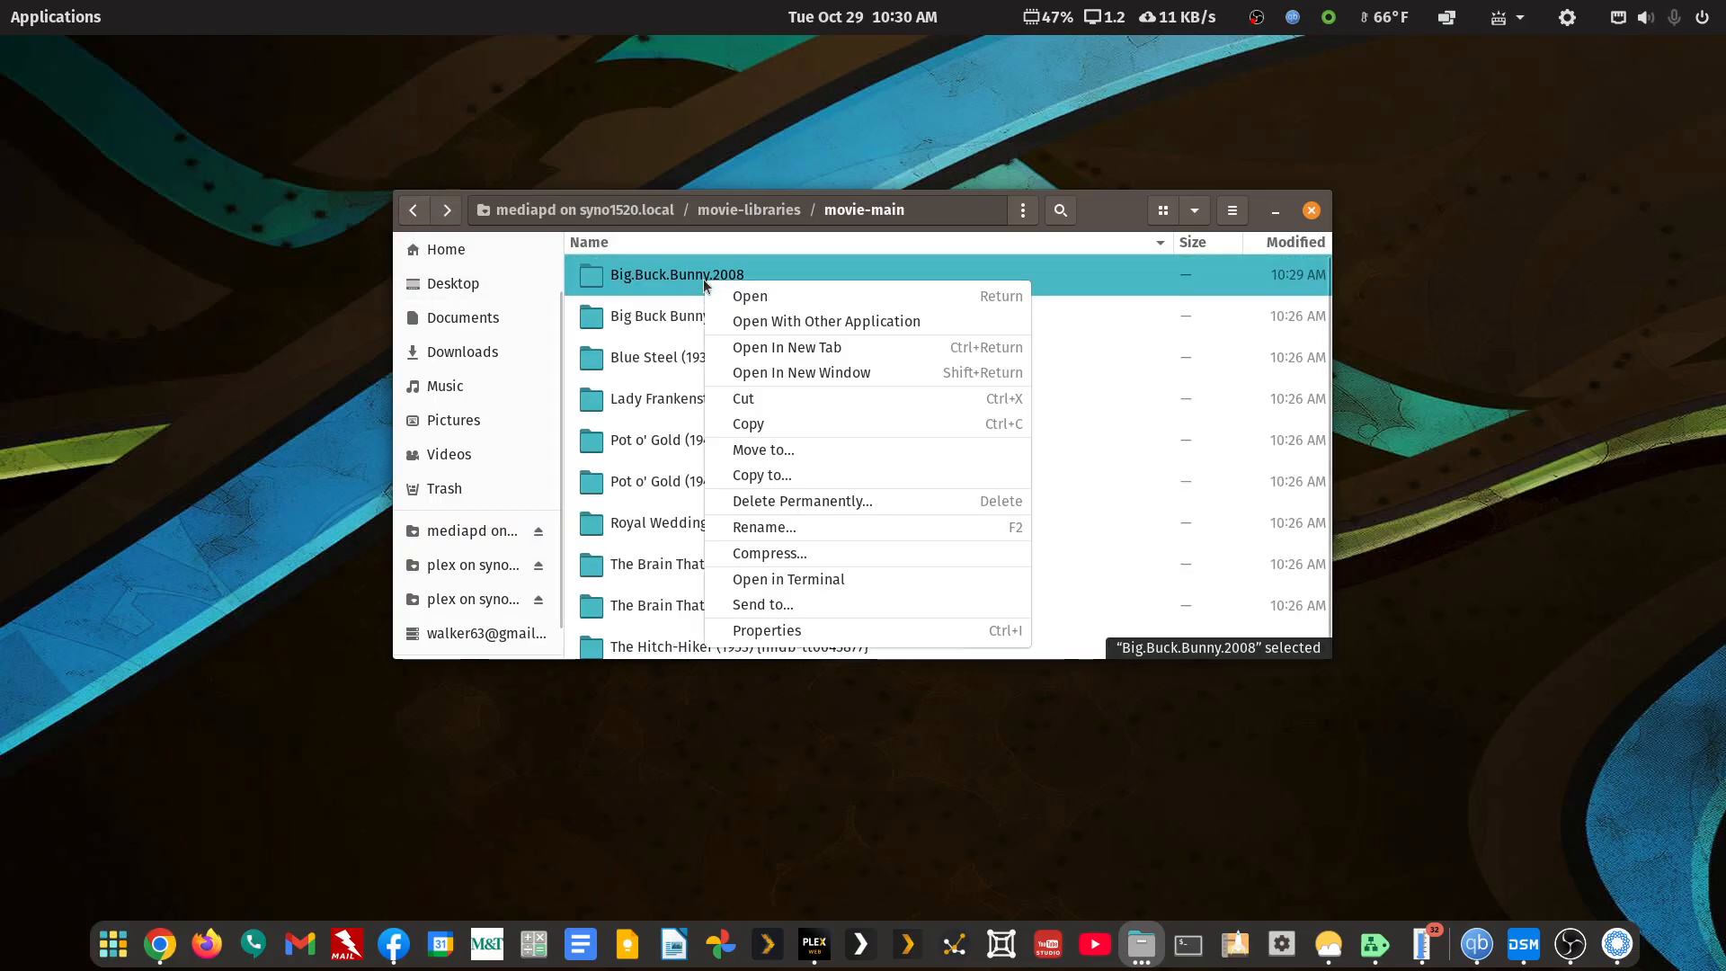
pyautogui.click(752, 326)
pyautogui.click(1003, 259)
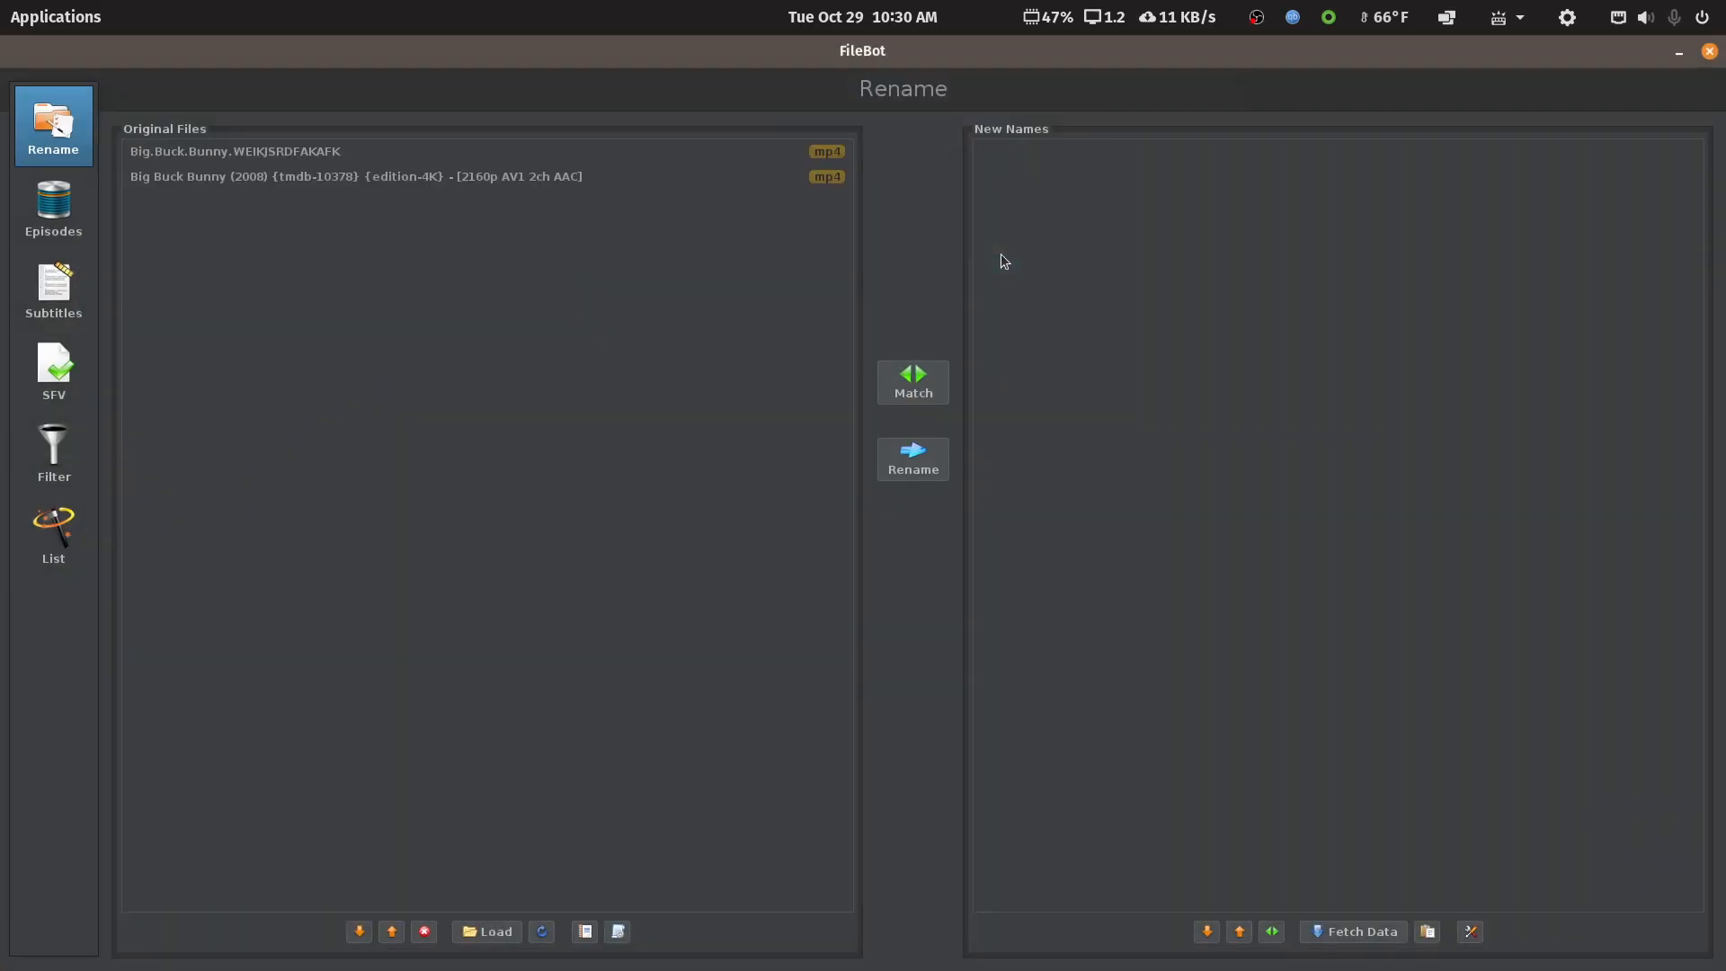
pyautogui.click(363, 179)
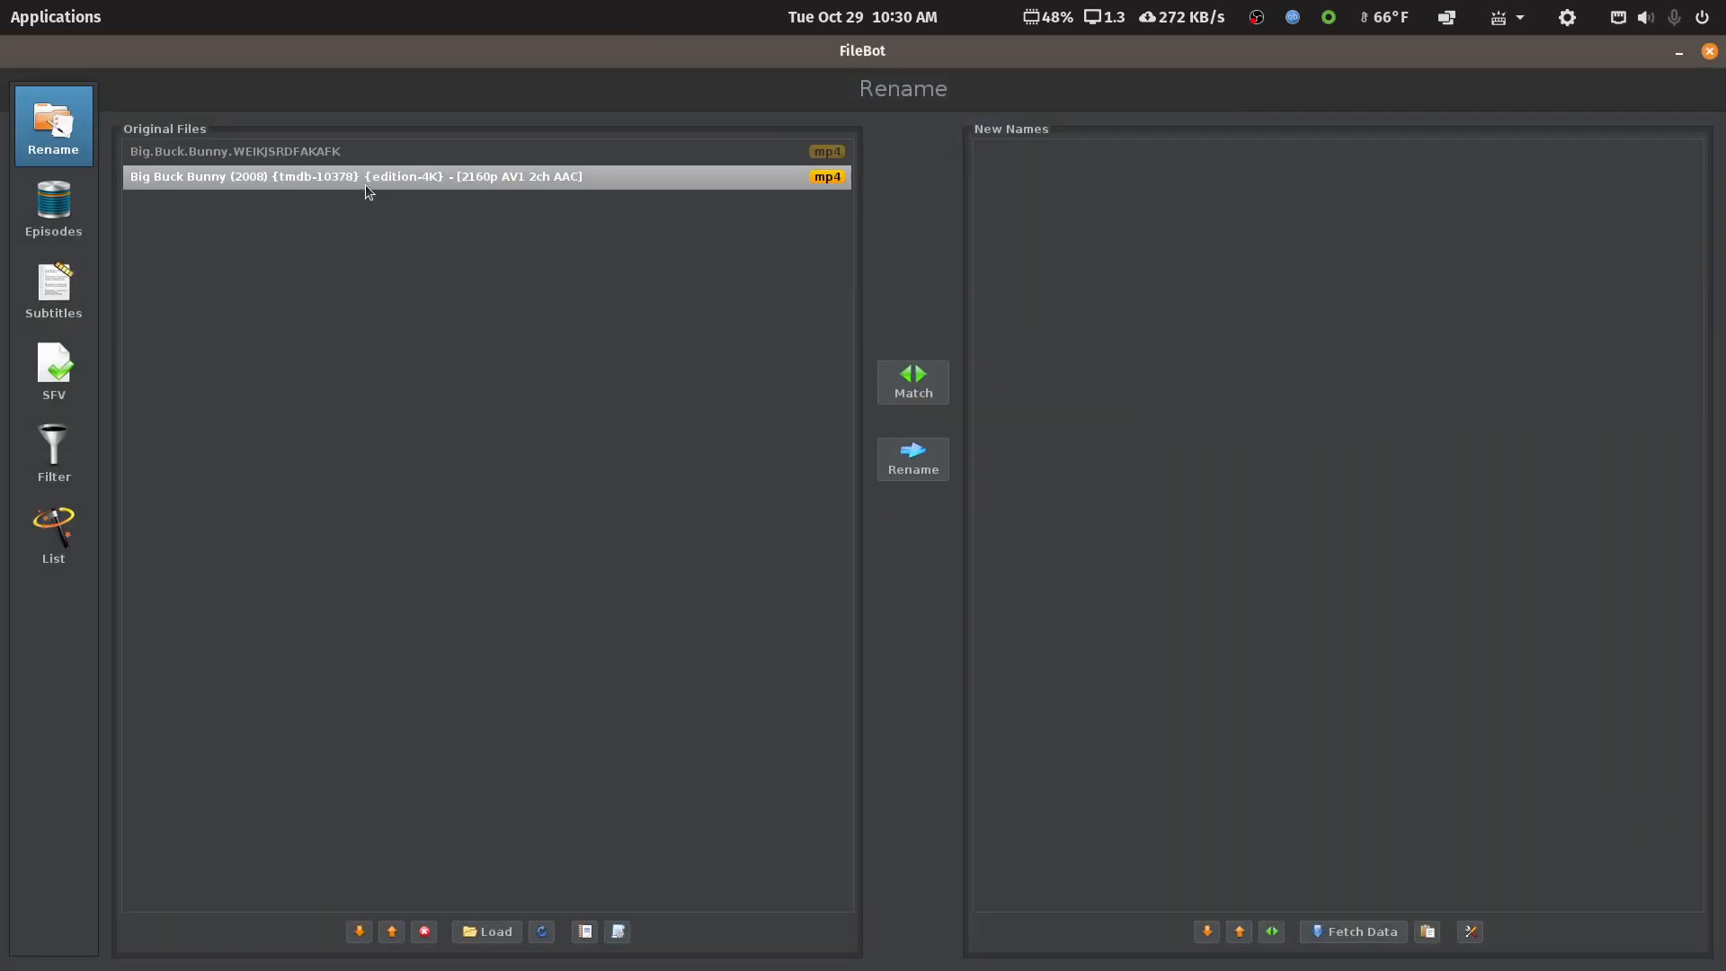
pyautogui.click(425, 934)
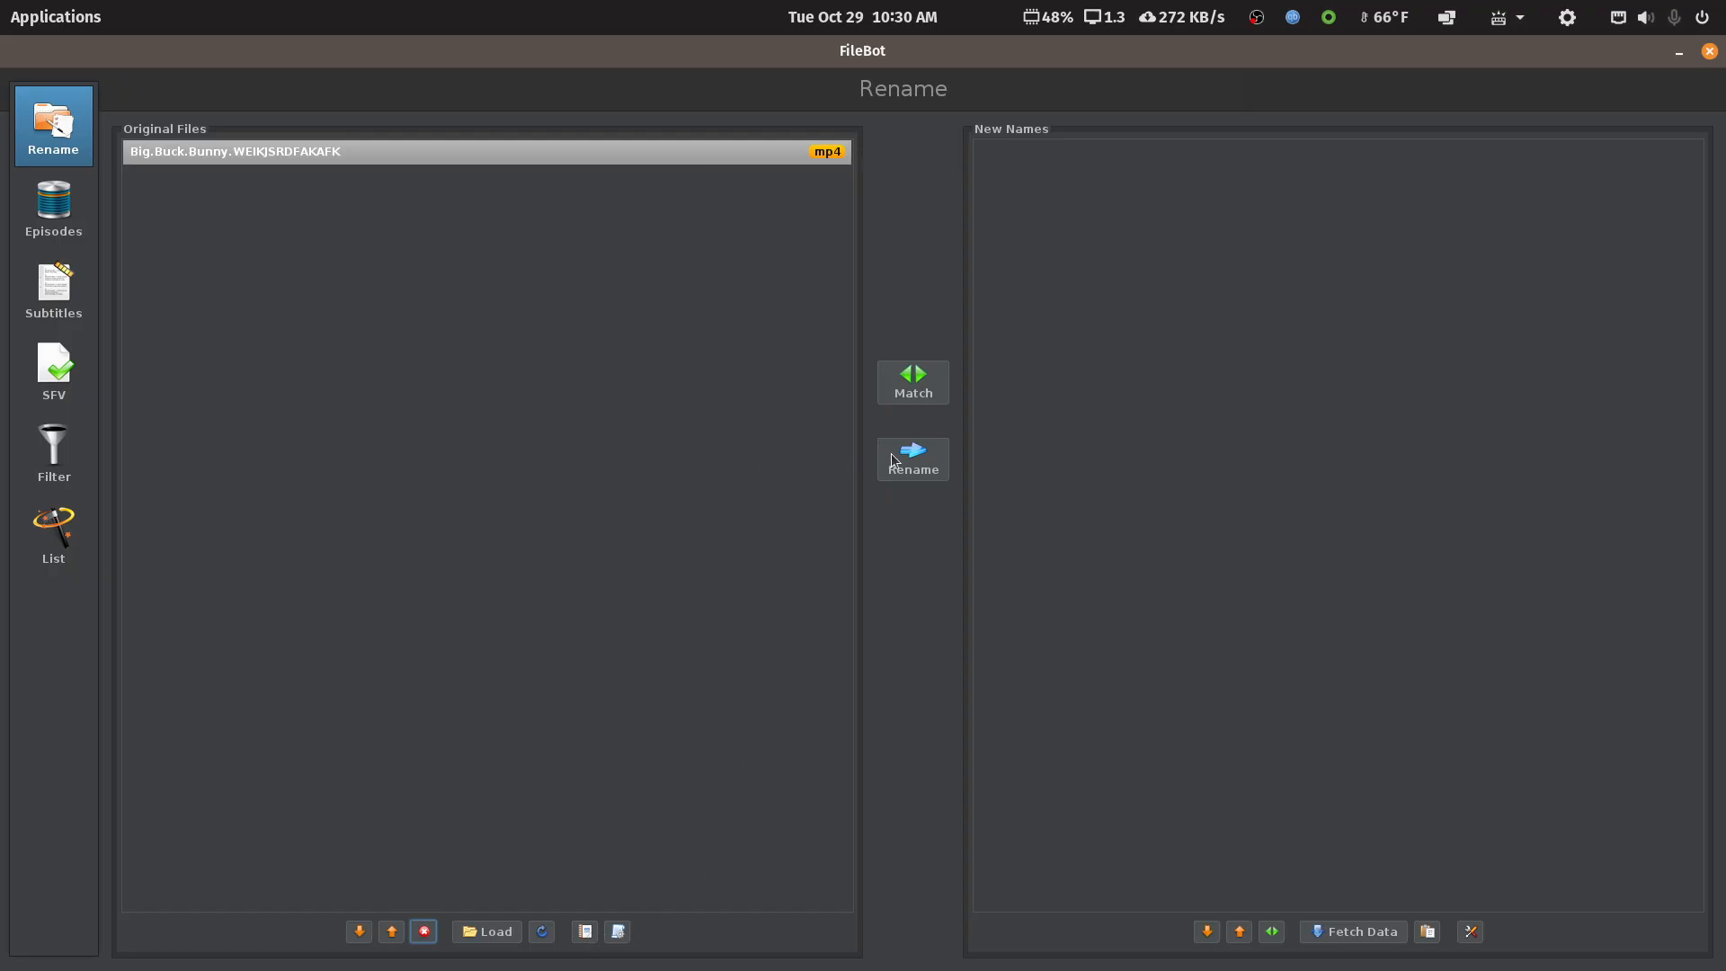
# Match with '1 - Movie - TMDB Structure' and rename the 4320p mp4 to Big Buck Bunny (2008) {tmdb-10378}
pyautogui.click(617, 931)
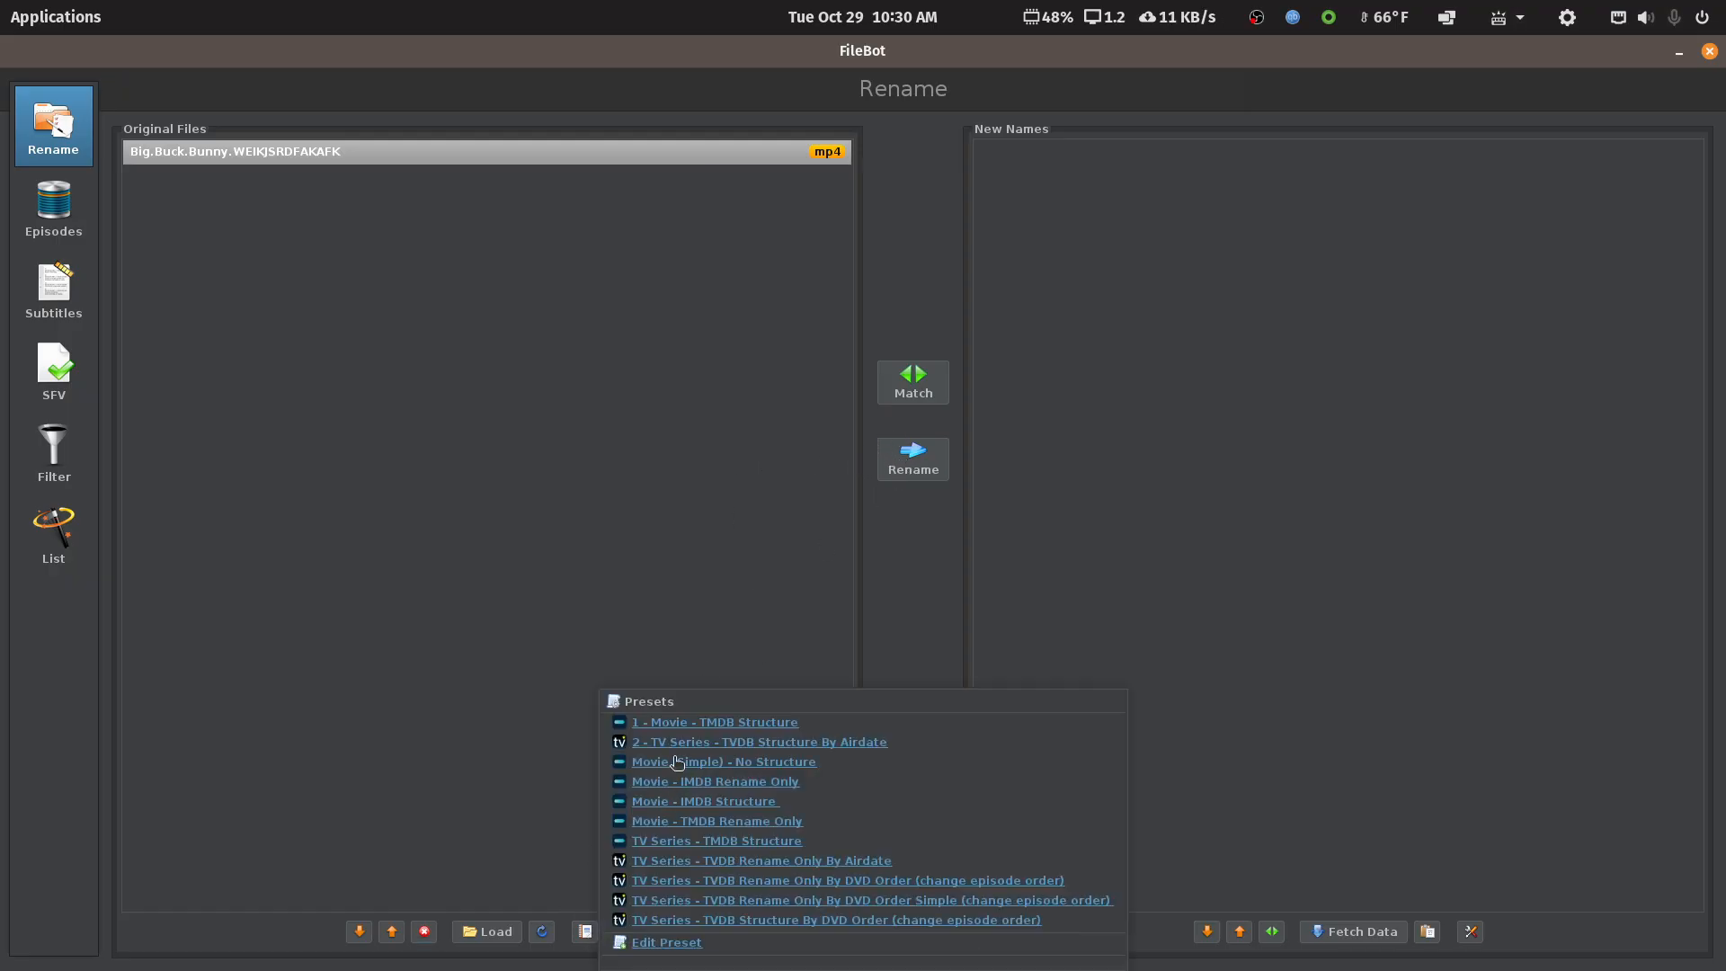
pyautogui.click(692, 728)
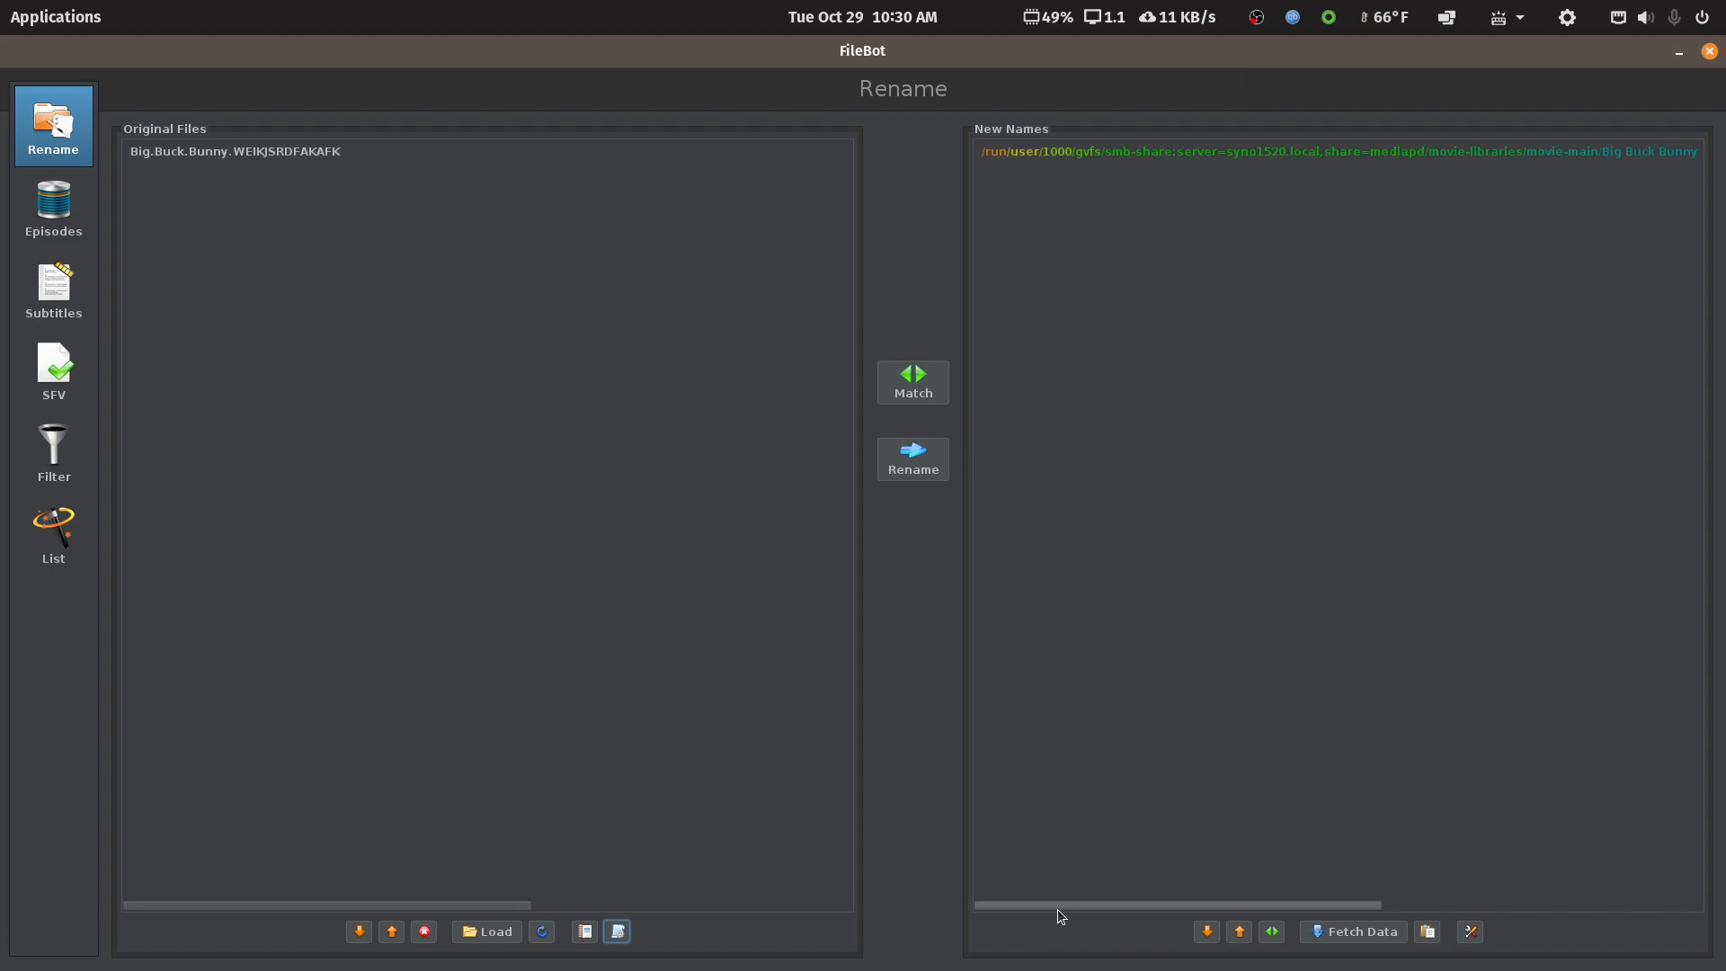
pyautogui.moveTo(1058, 909); pyautogui.dragTo(1454, 872)
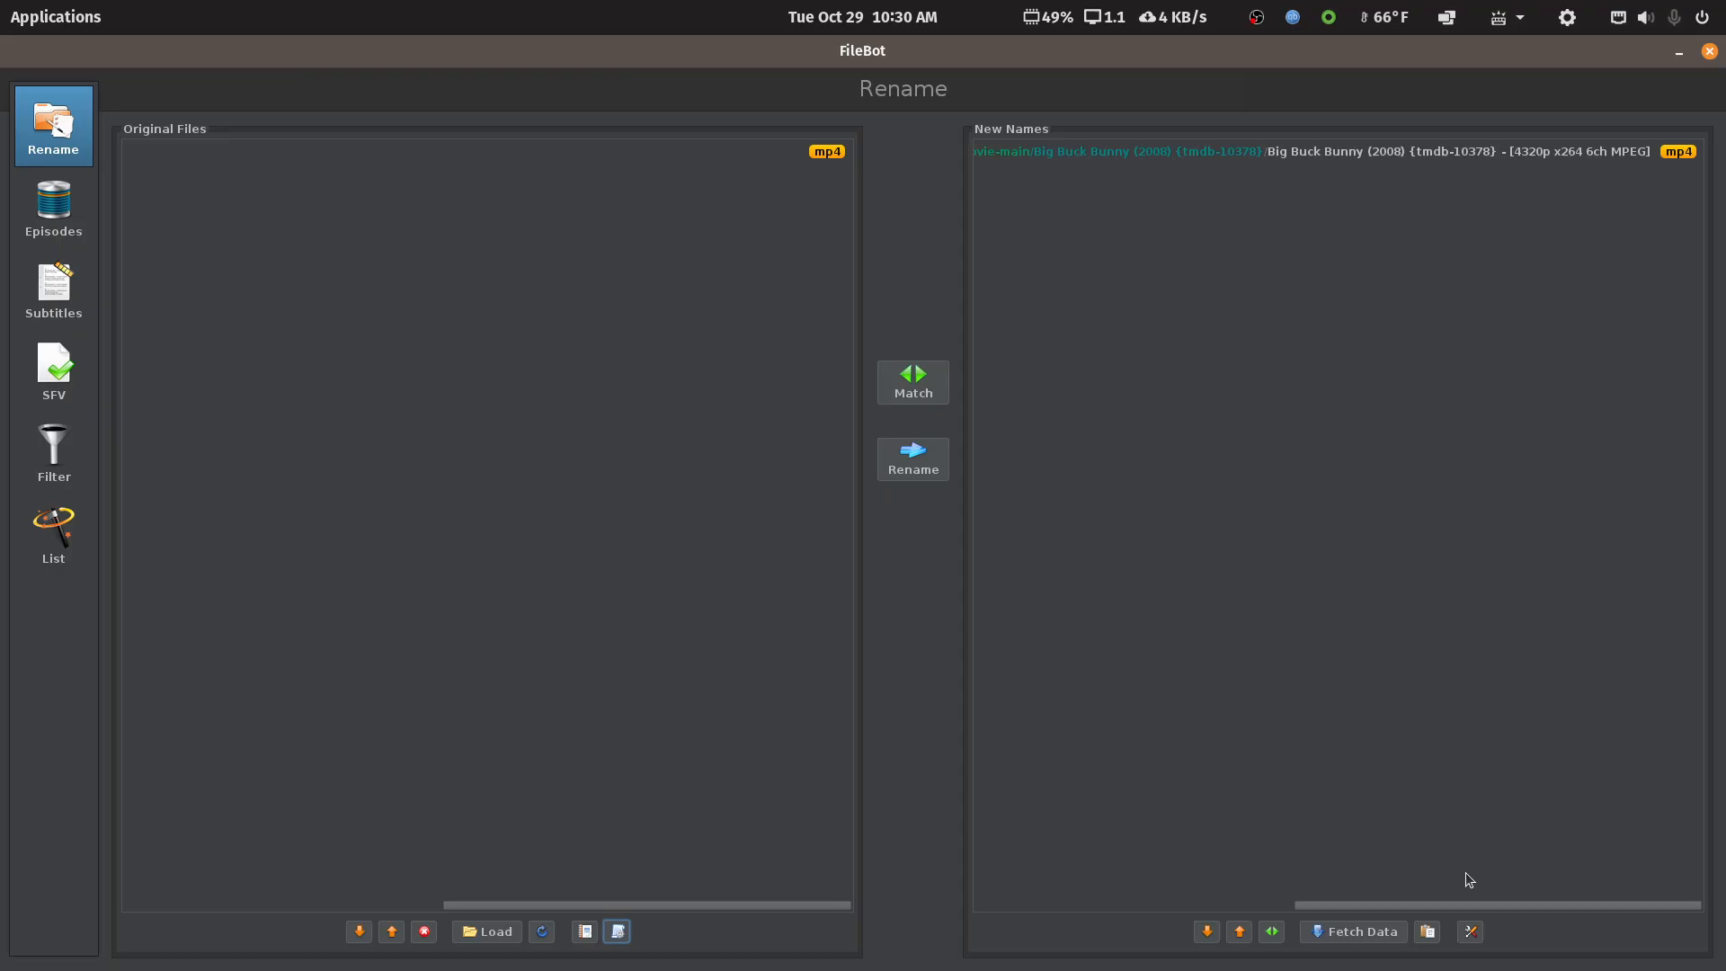
pyautogui.moveTo(1466, 873); pyautogui.dragTo(909, 504)
pyautogui.click(910, 468)
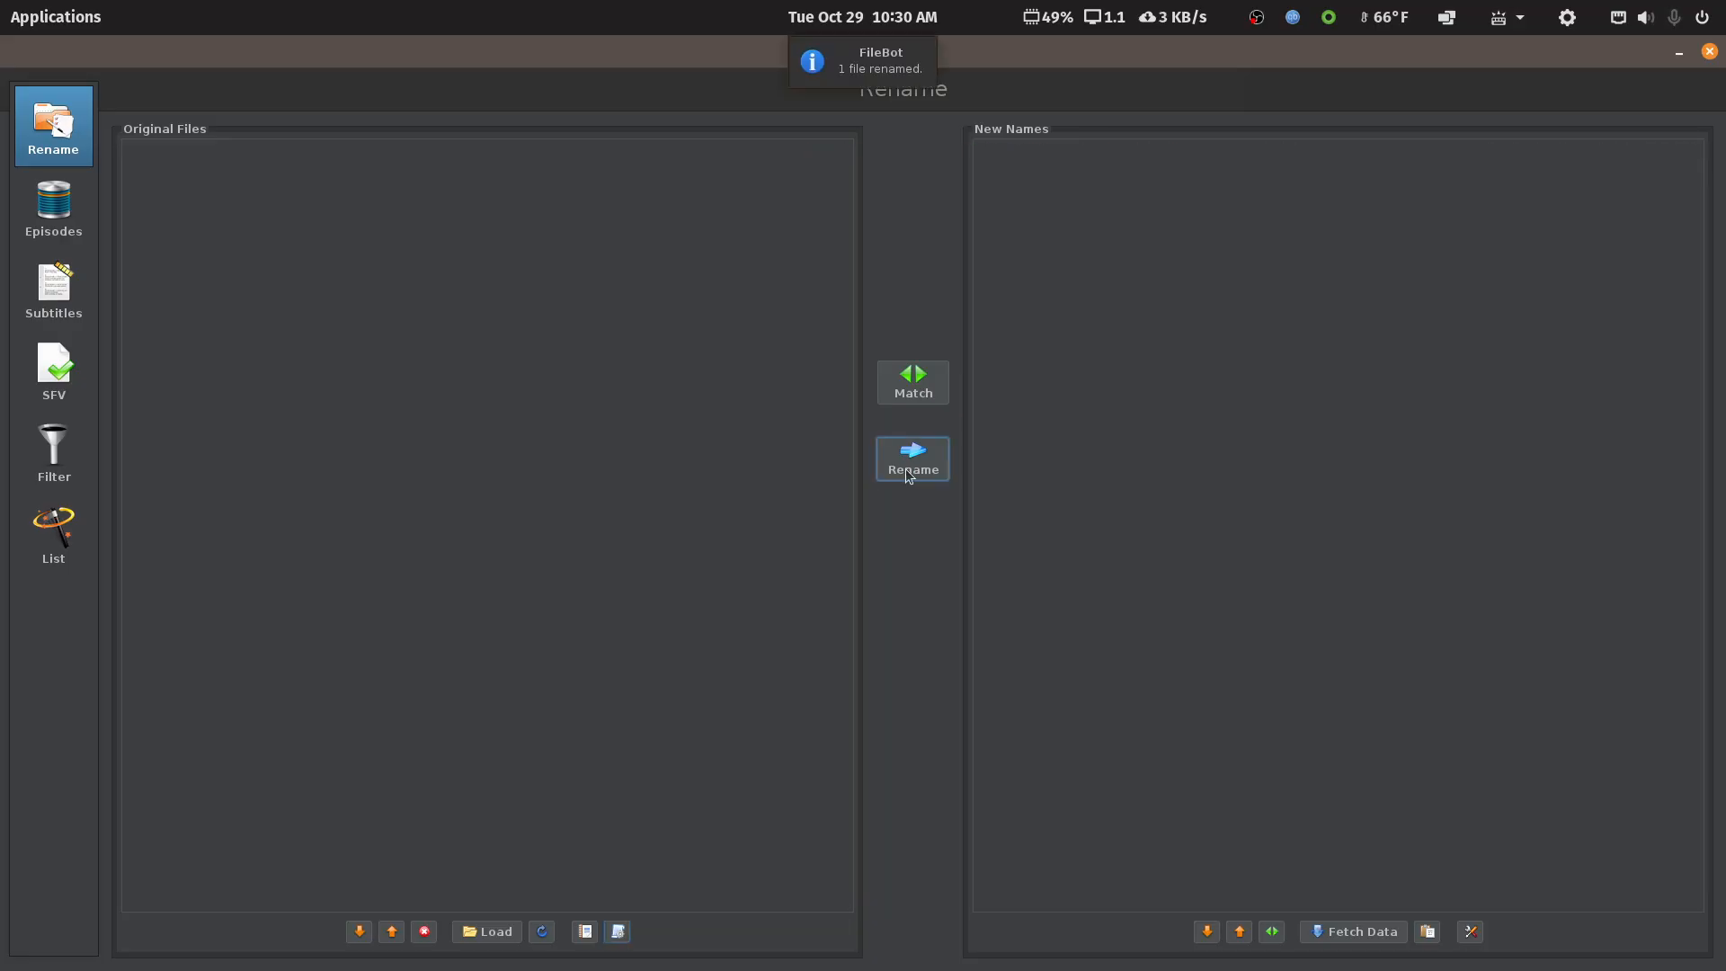
# Close FileBot and inspect the contents of each Big Buck Bunny folder in movie-main
pyautogui.click(1705, 50)
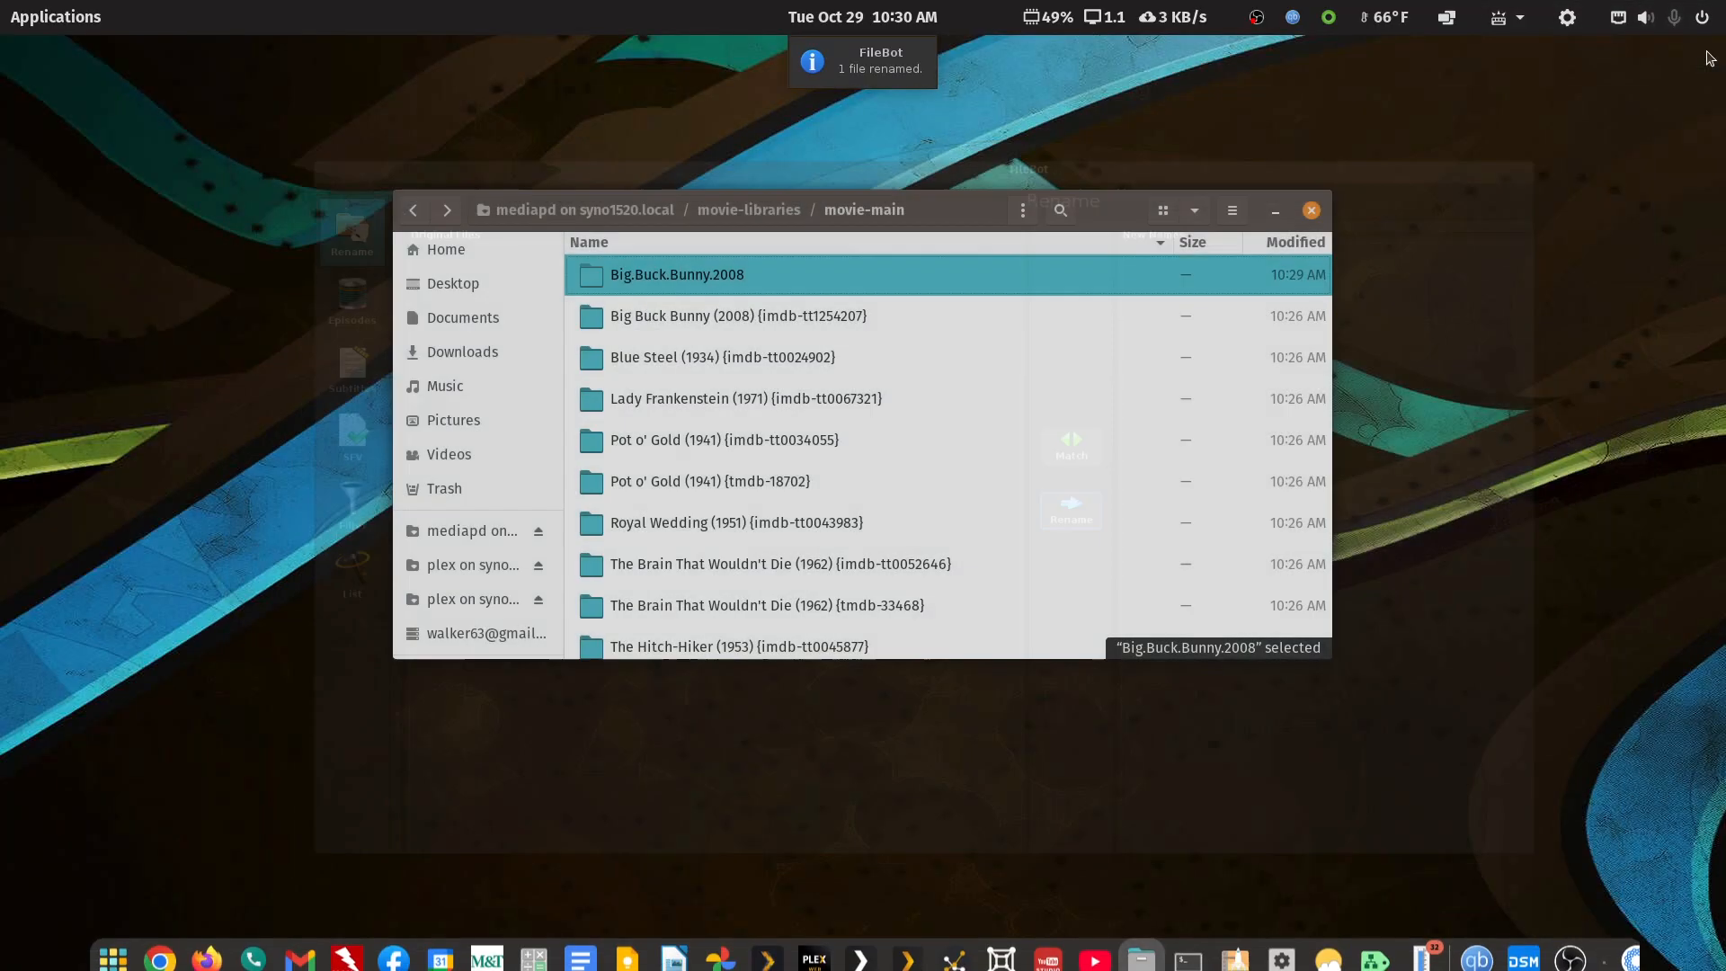
pyautogui.click(688, 279)
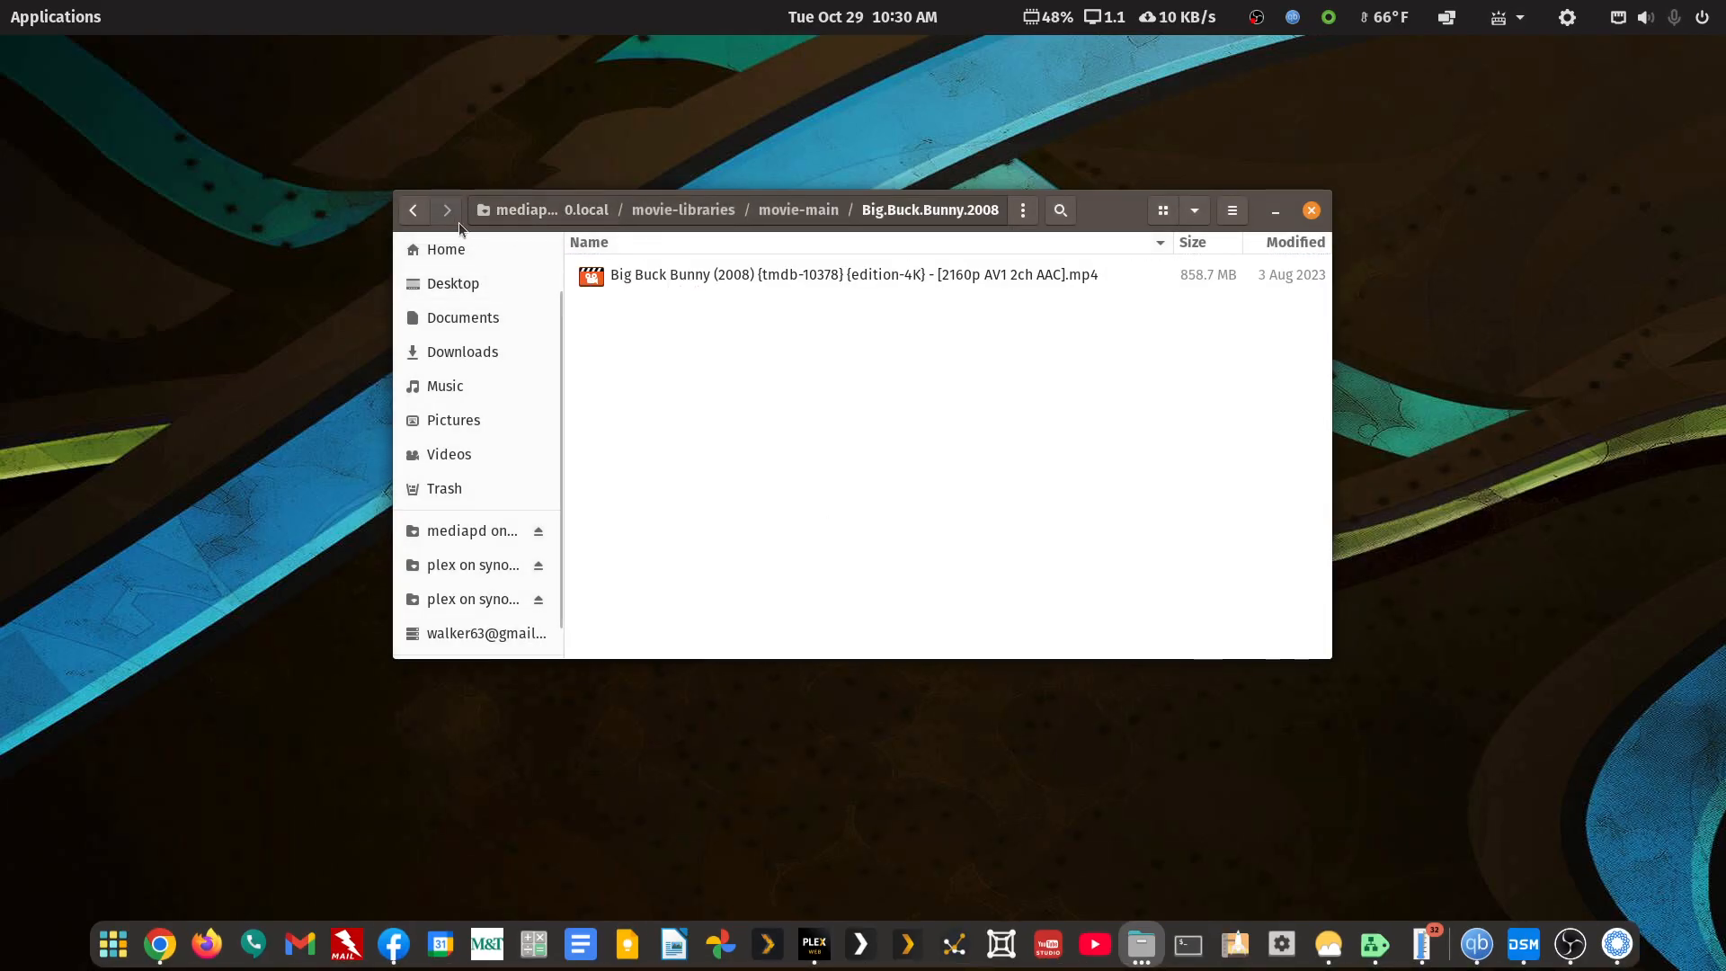
pyautogui.click(410, 210)
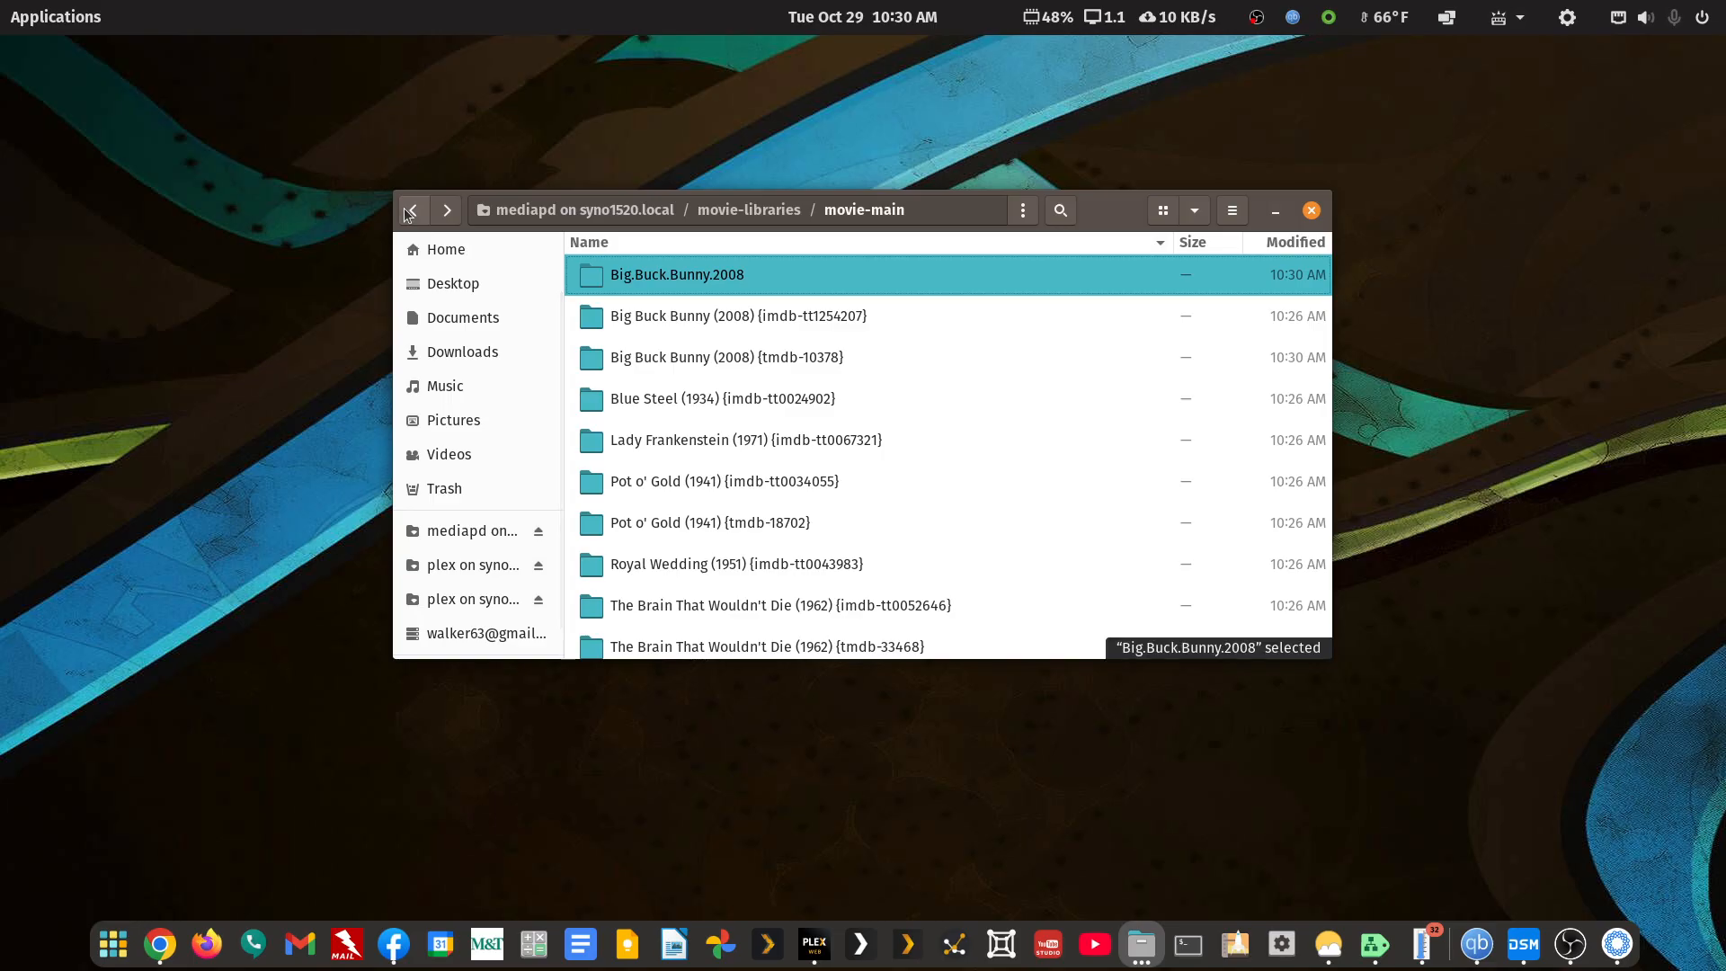
pyautogui.click(699, 278)
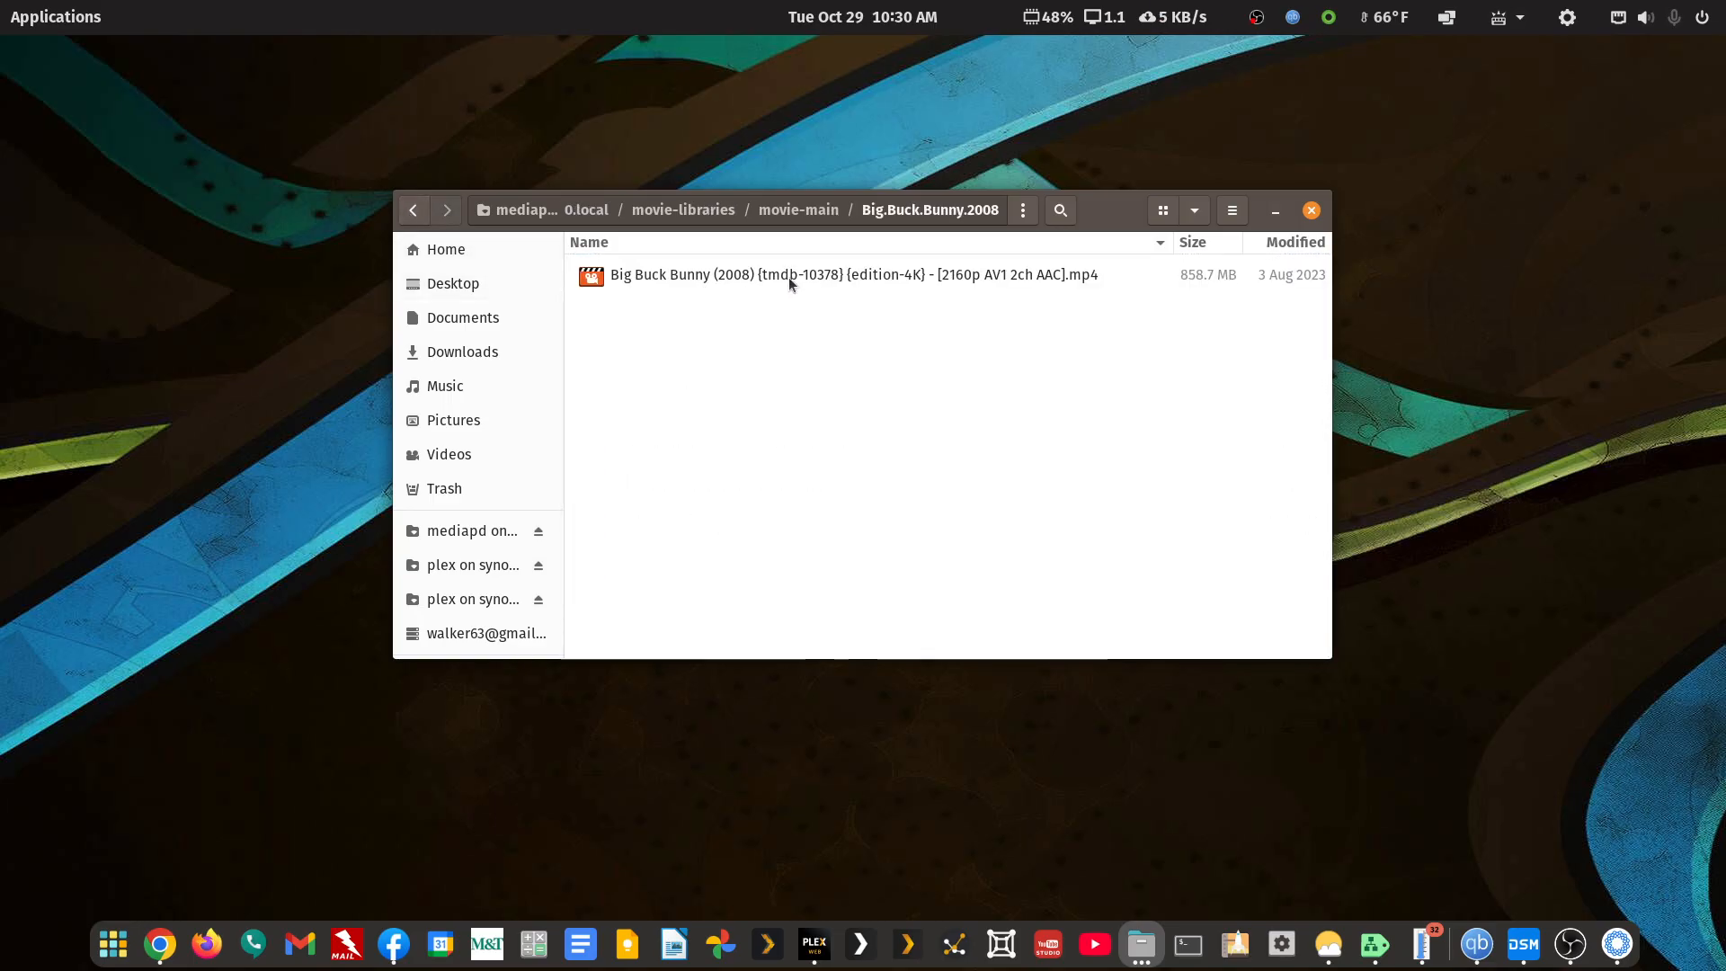
pyautogui.click(413, 210)
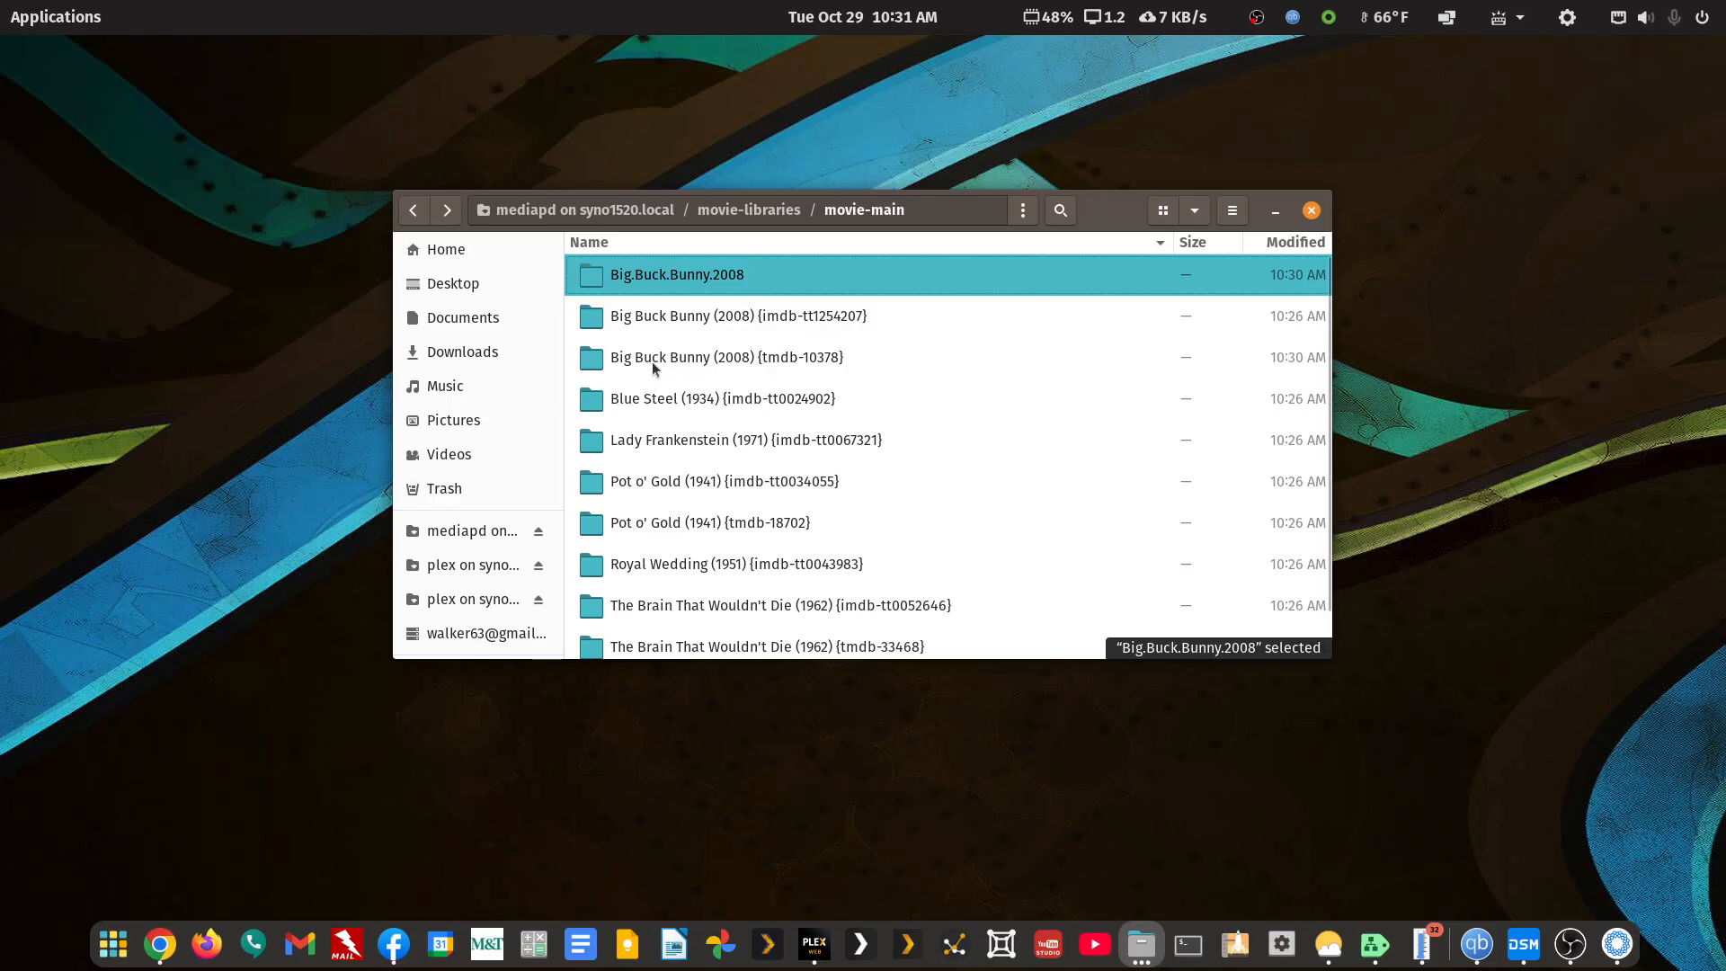
pyautogui.doubleClick(811, 359)
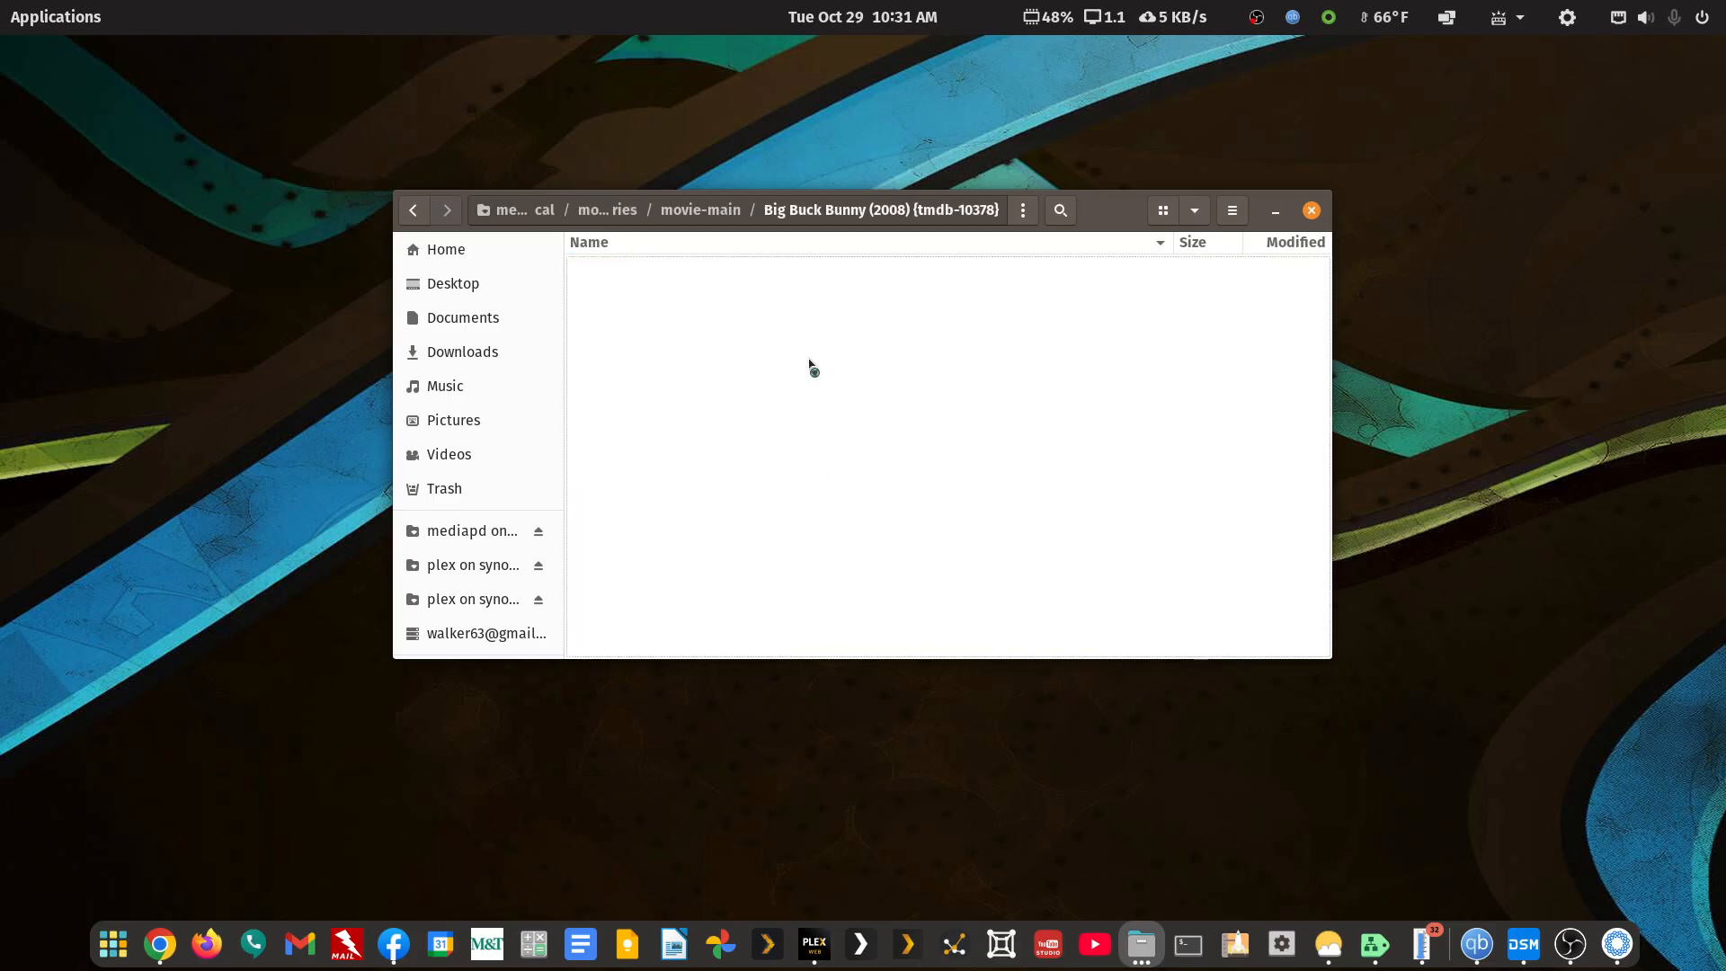
pyautogui.click(422, 218)
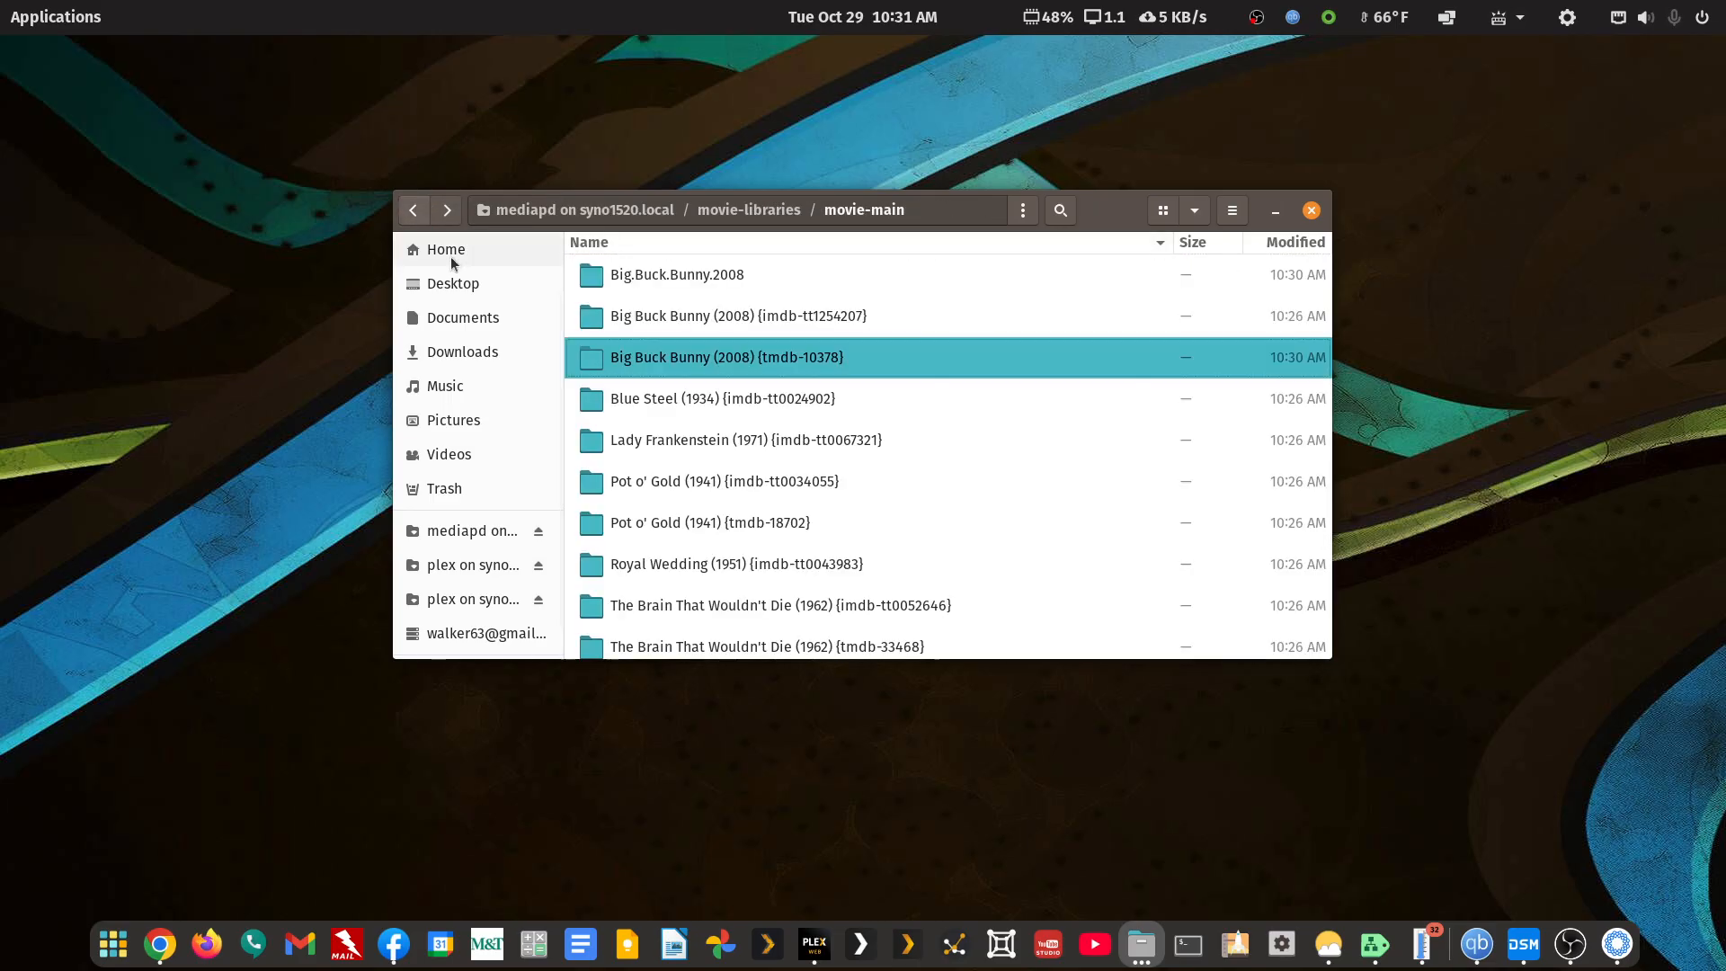
pyautogui.doubleClick(703, 317)
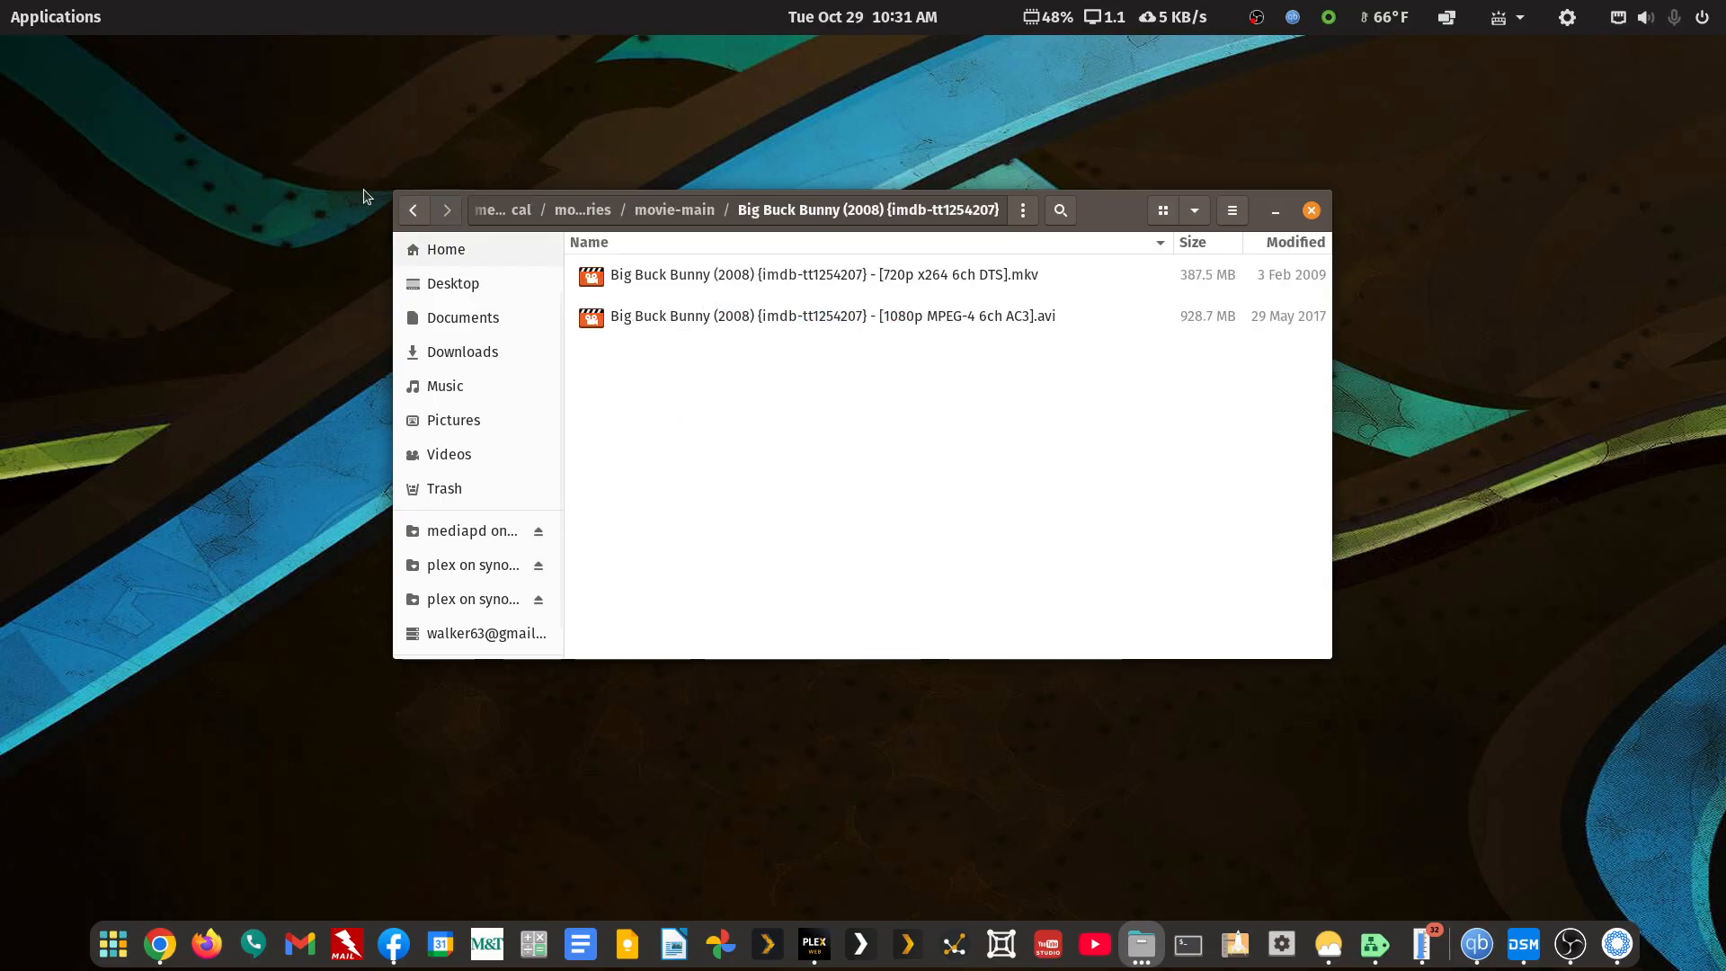
pyautogui.click(413, 210)
# Select the tmdb-10378, imdb-tt1254207 and Big.Buck.Bunny.2008 folders together
pyautogui.click(656, 361)
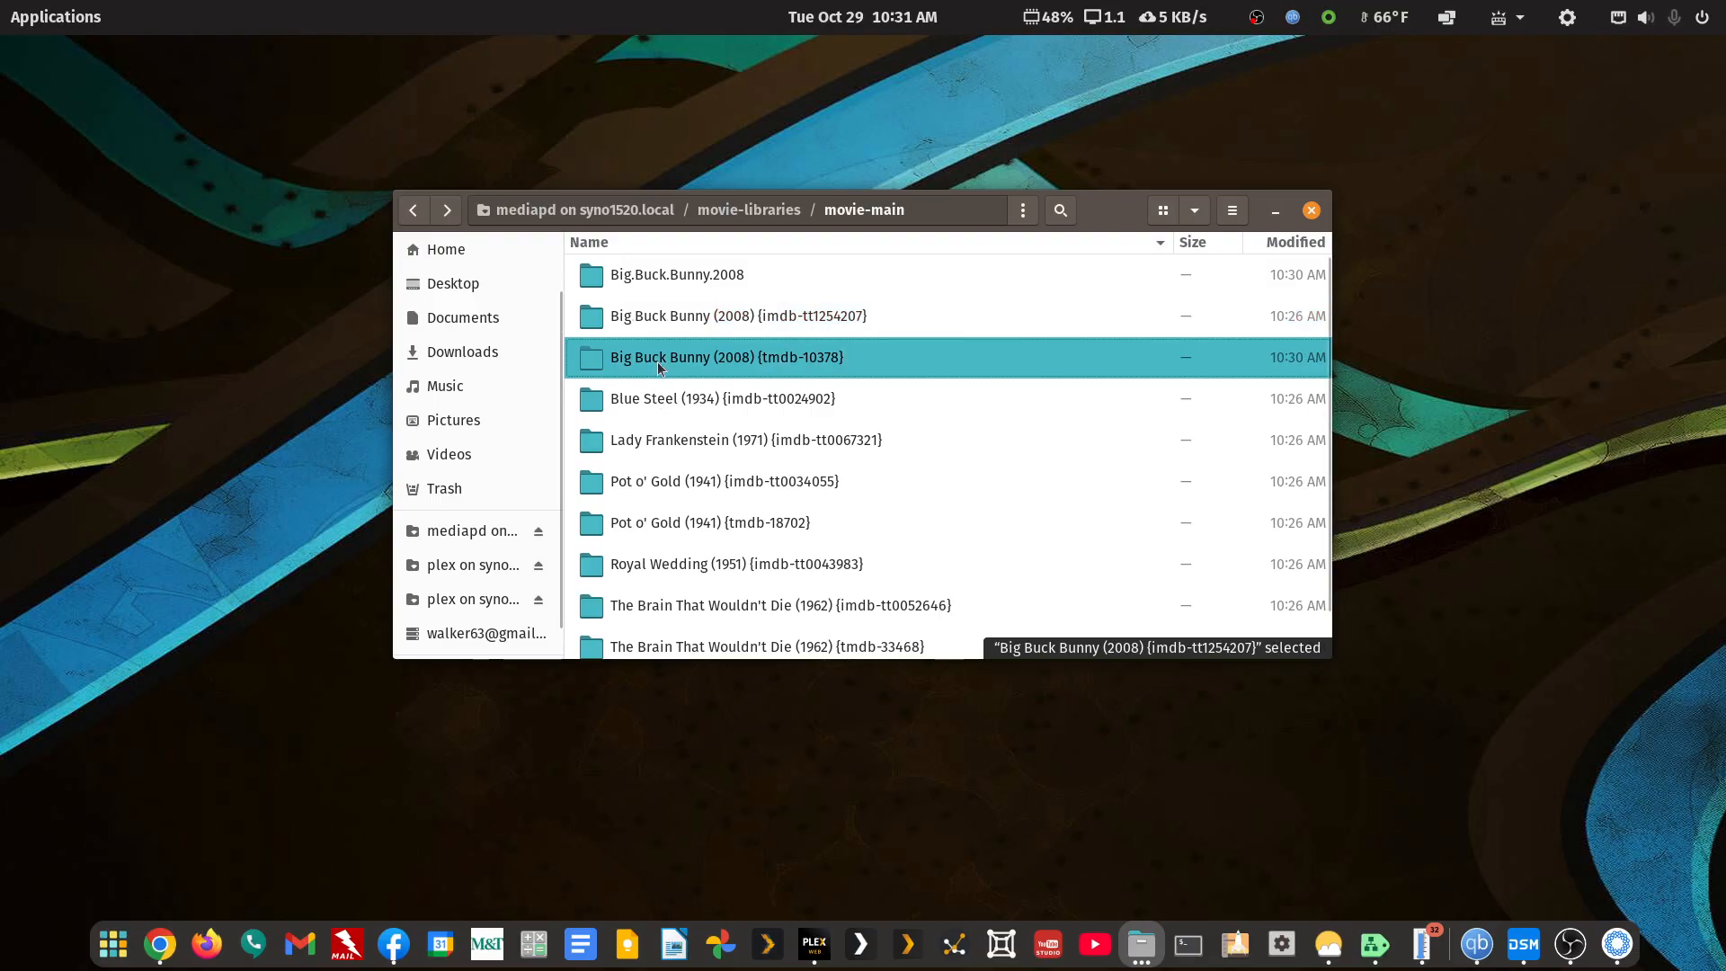
pyautogui.keyDown('ctrl'); pyautogui.click(670, 319); pyautogui.keyUp('ctrl')
pyautogui.keyDown('ctrl'); pyautogui.click(678, 280); pyautogui.keyUp('ctrl')
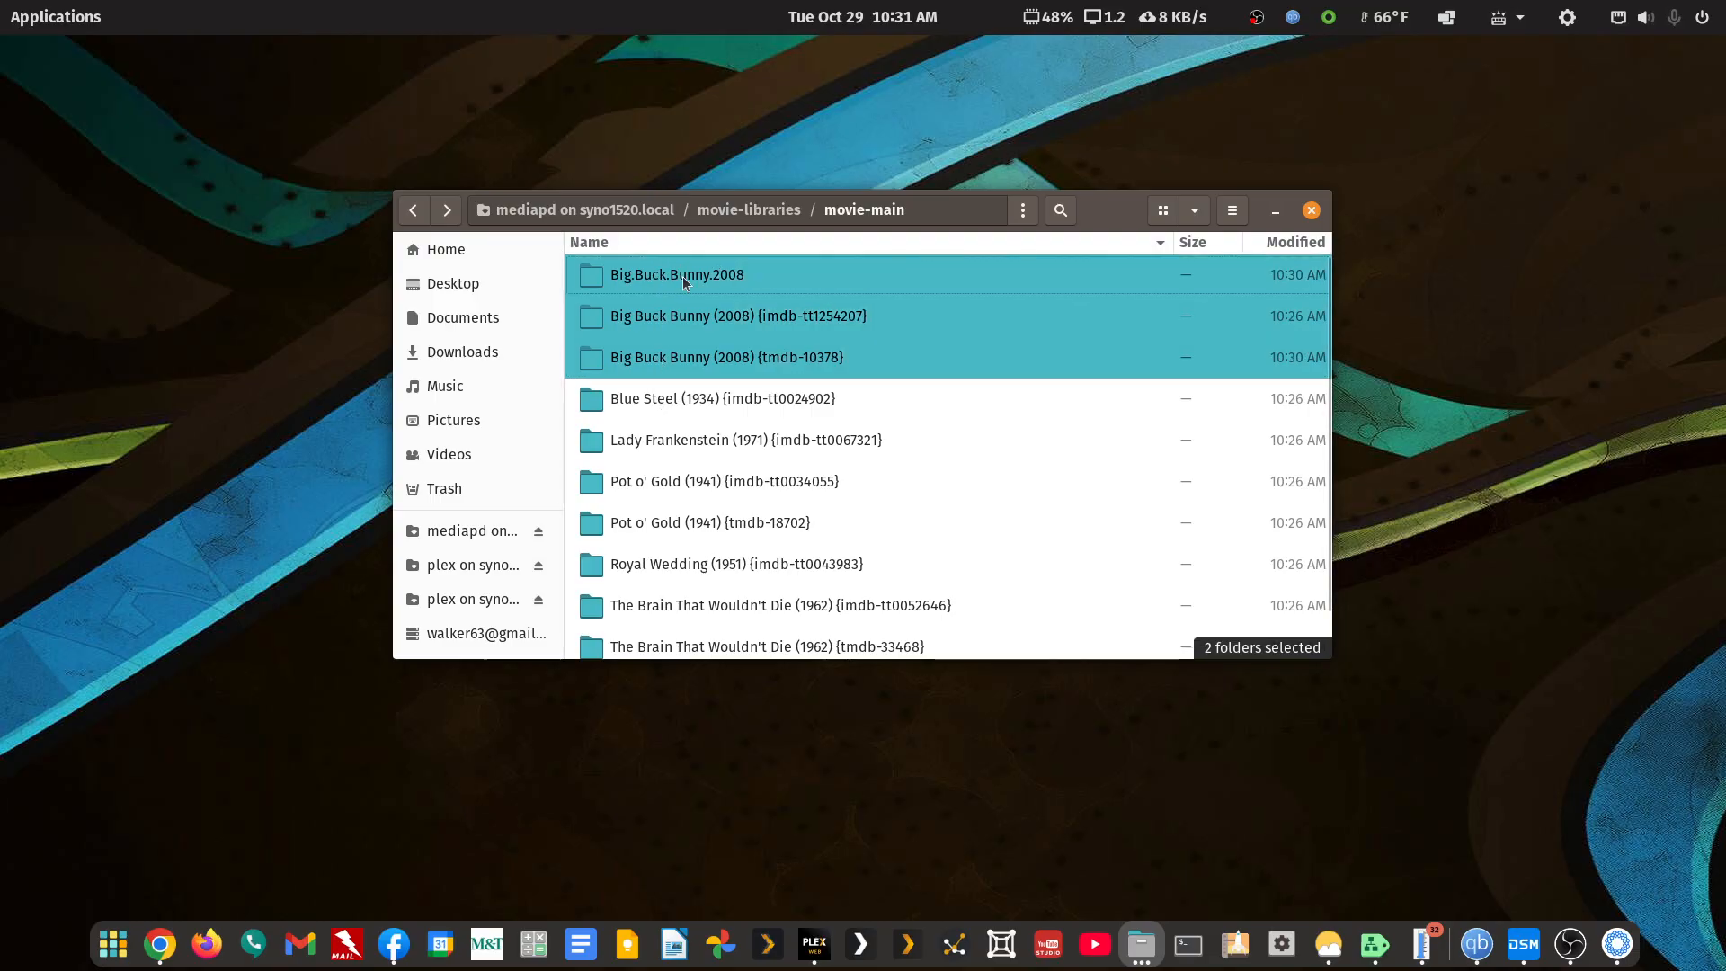
# Open the three Big Buck Bunny folders in FileBot with the 1 - Movie - TMDB Structure preset
pyautogui.rightClick(681, 278)
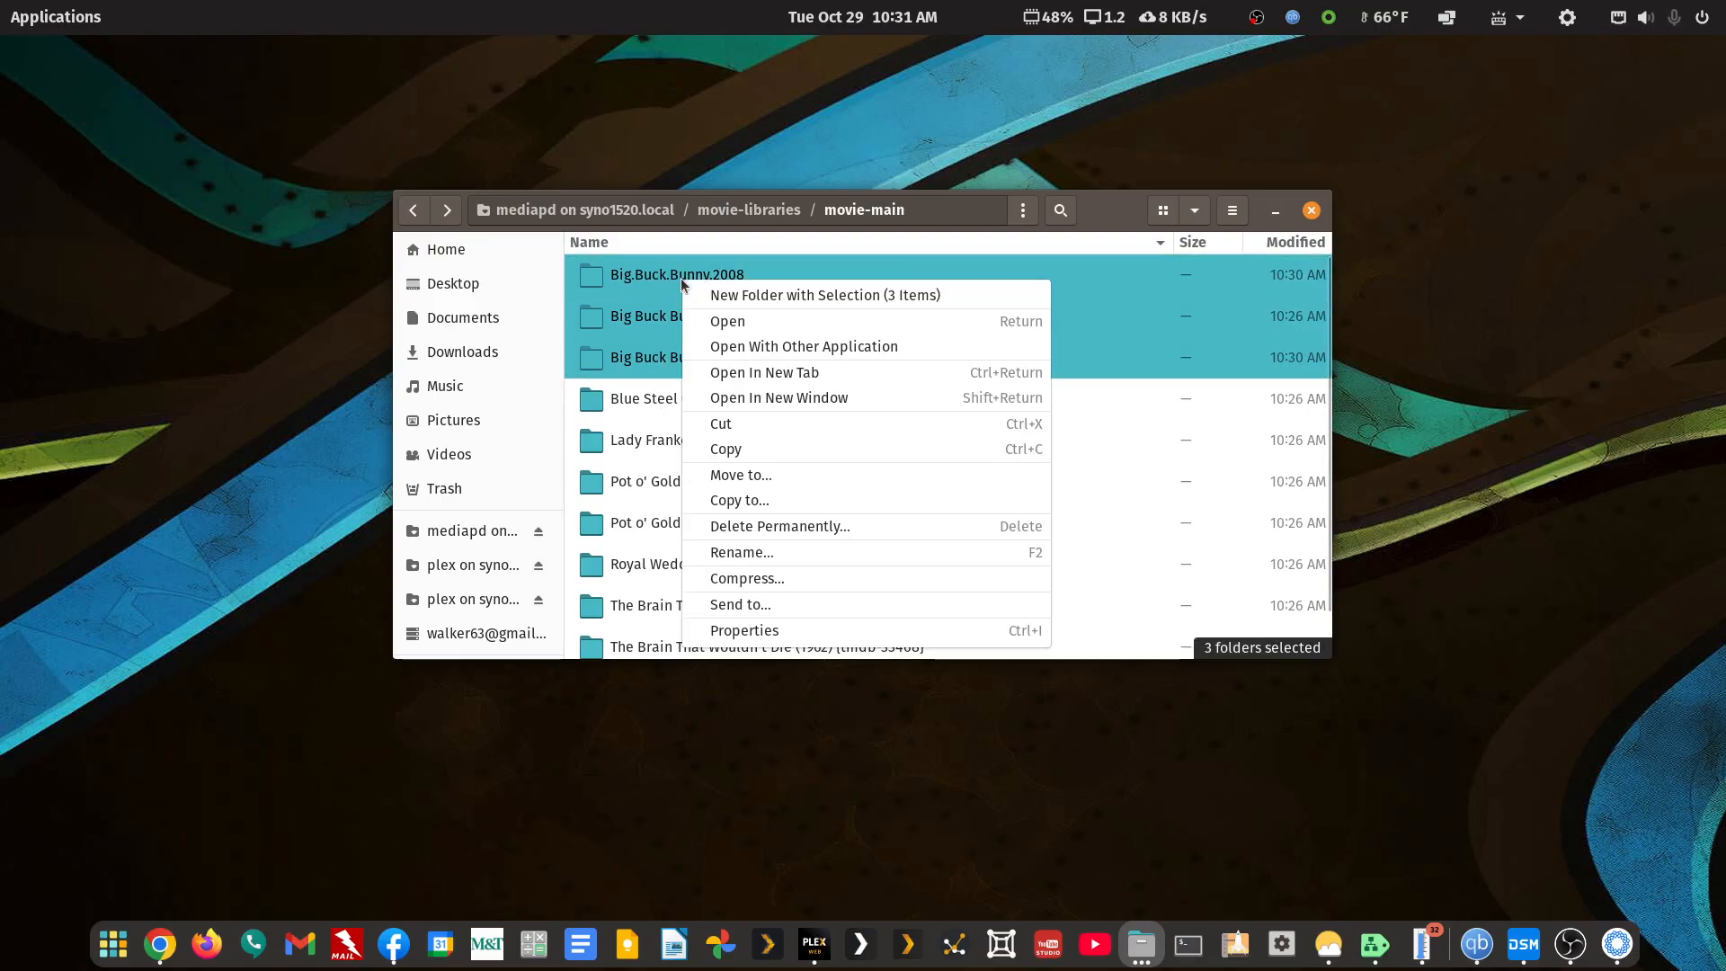
pyautogui.click(748, 357)
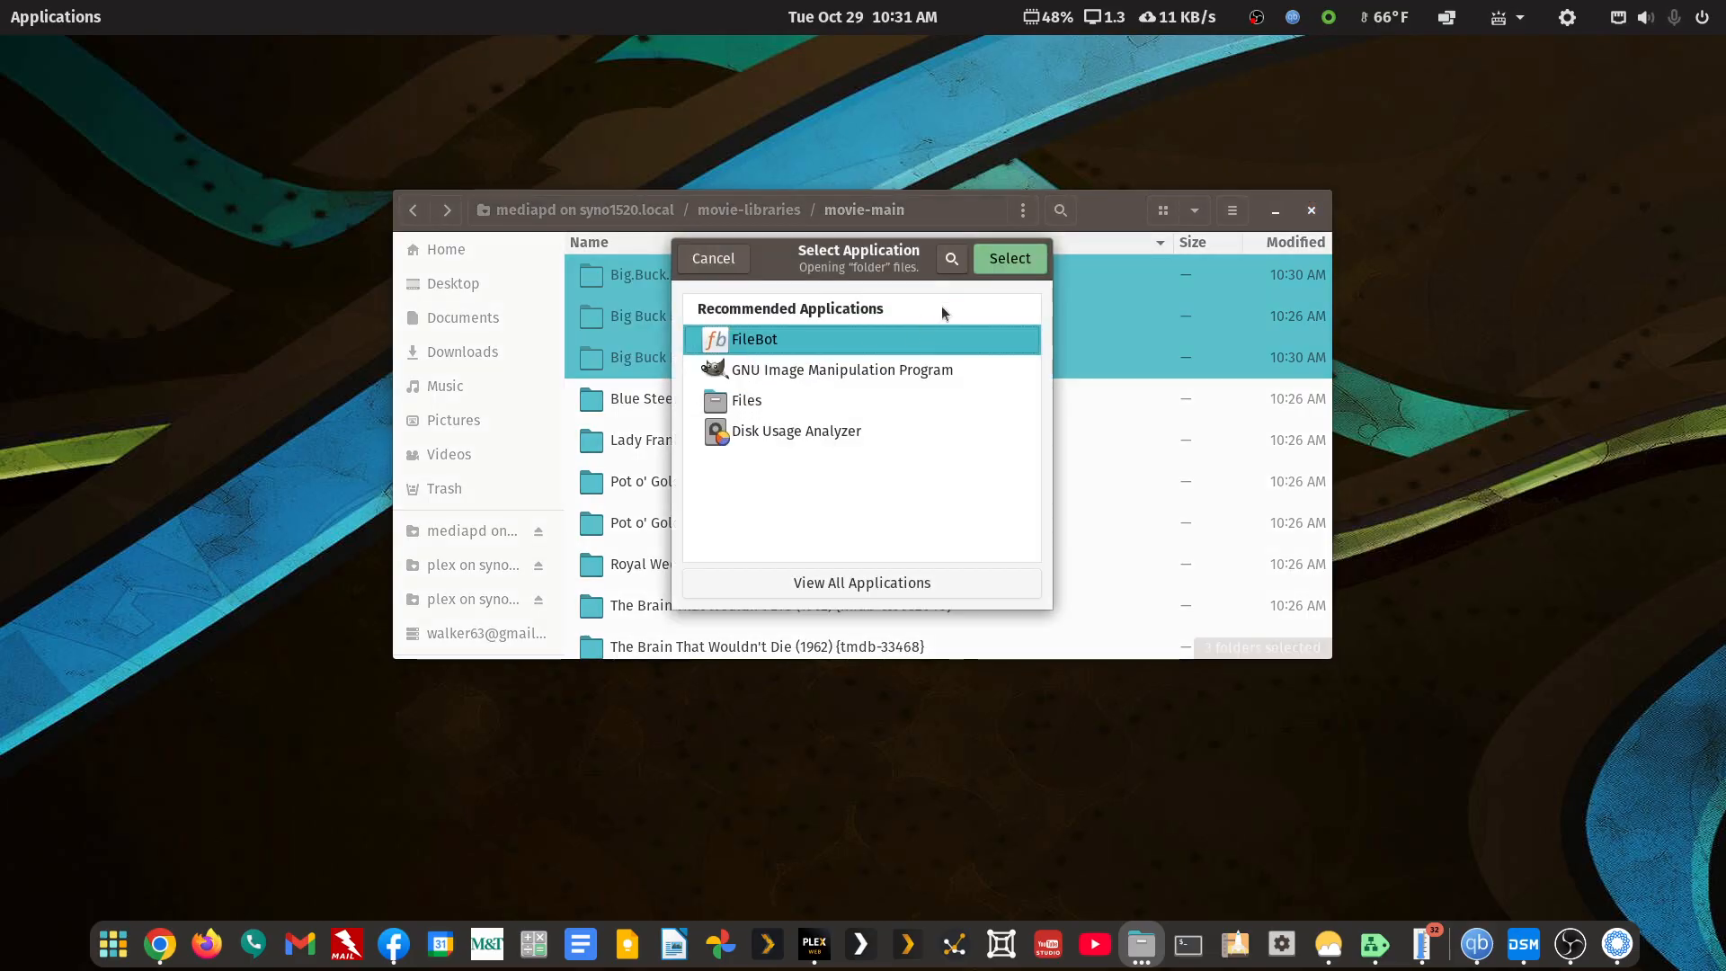
pyautogui.click(988, 267)
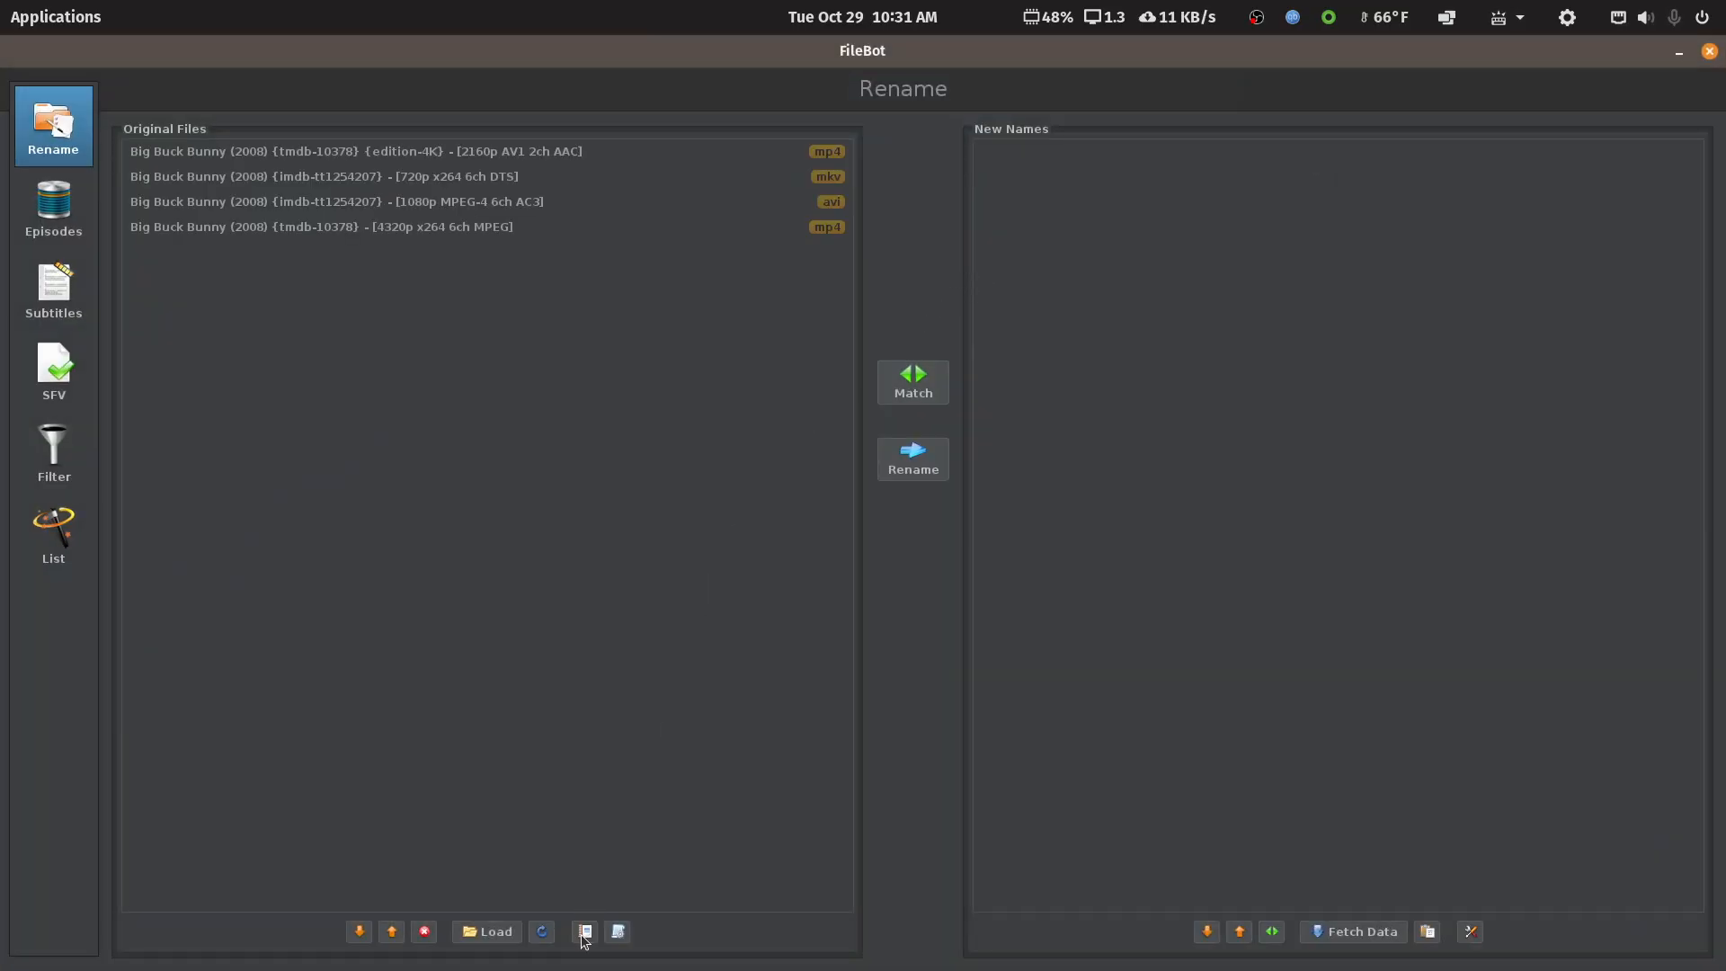
pyautogui.click(619, 935)
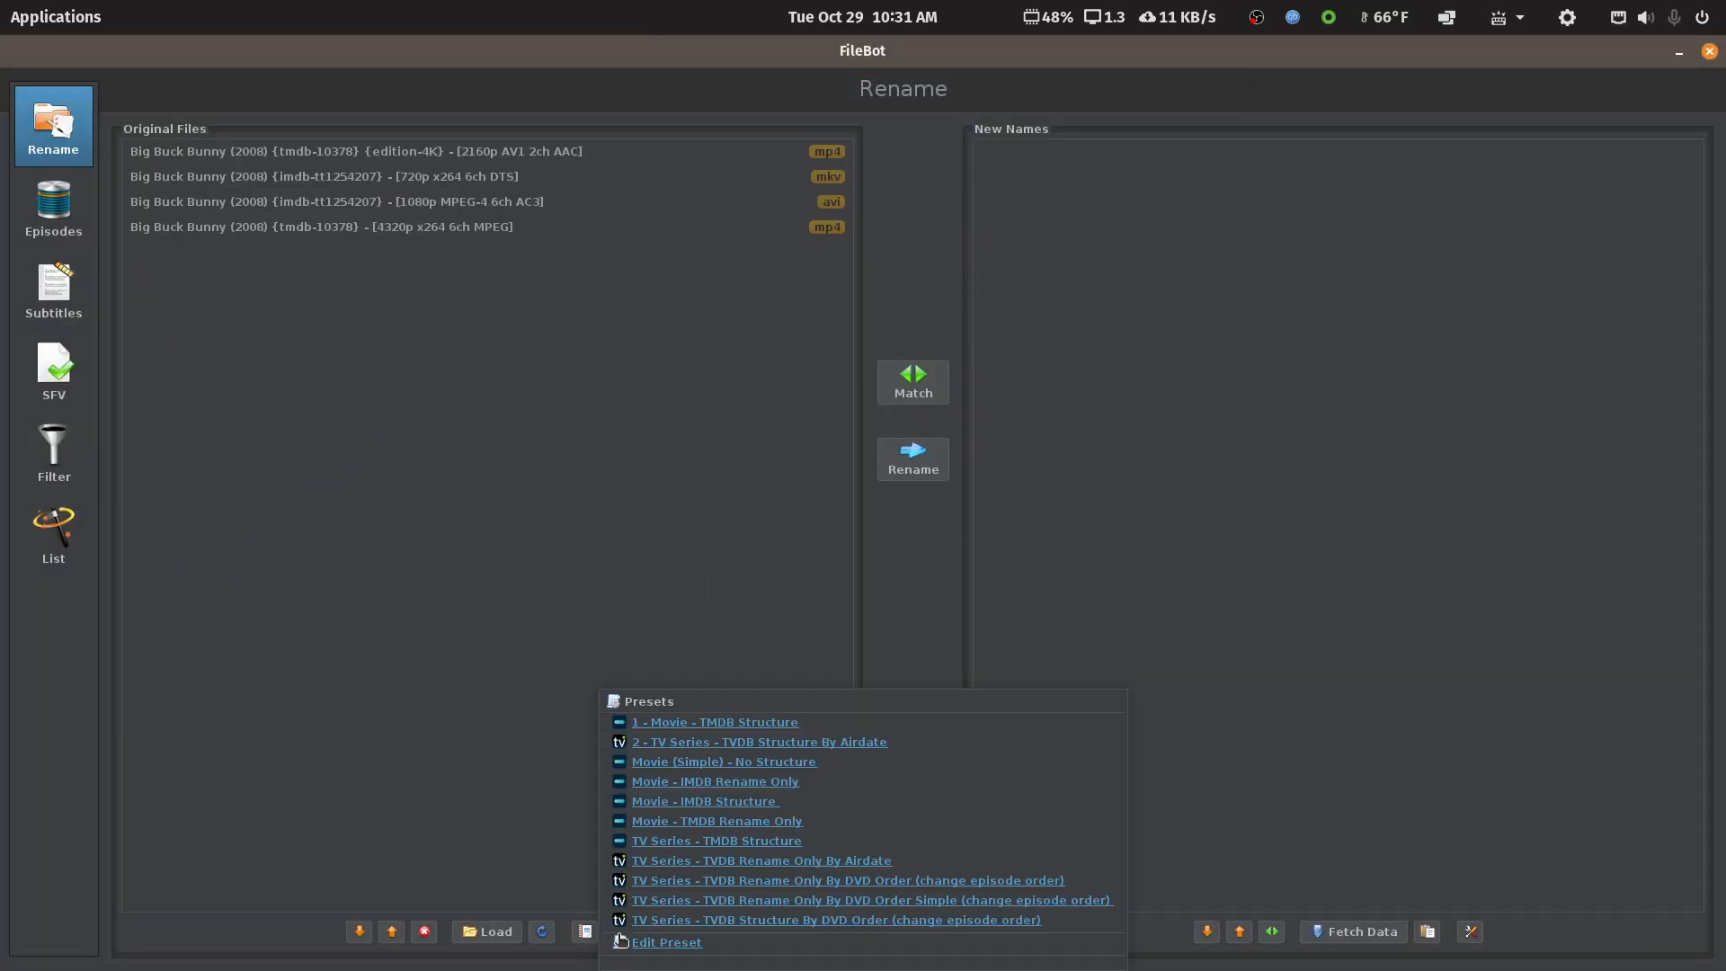
pyautogui.click(681, 722)
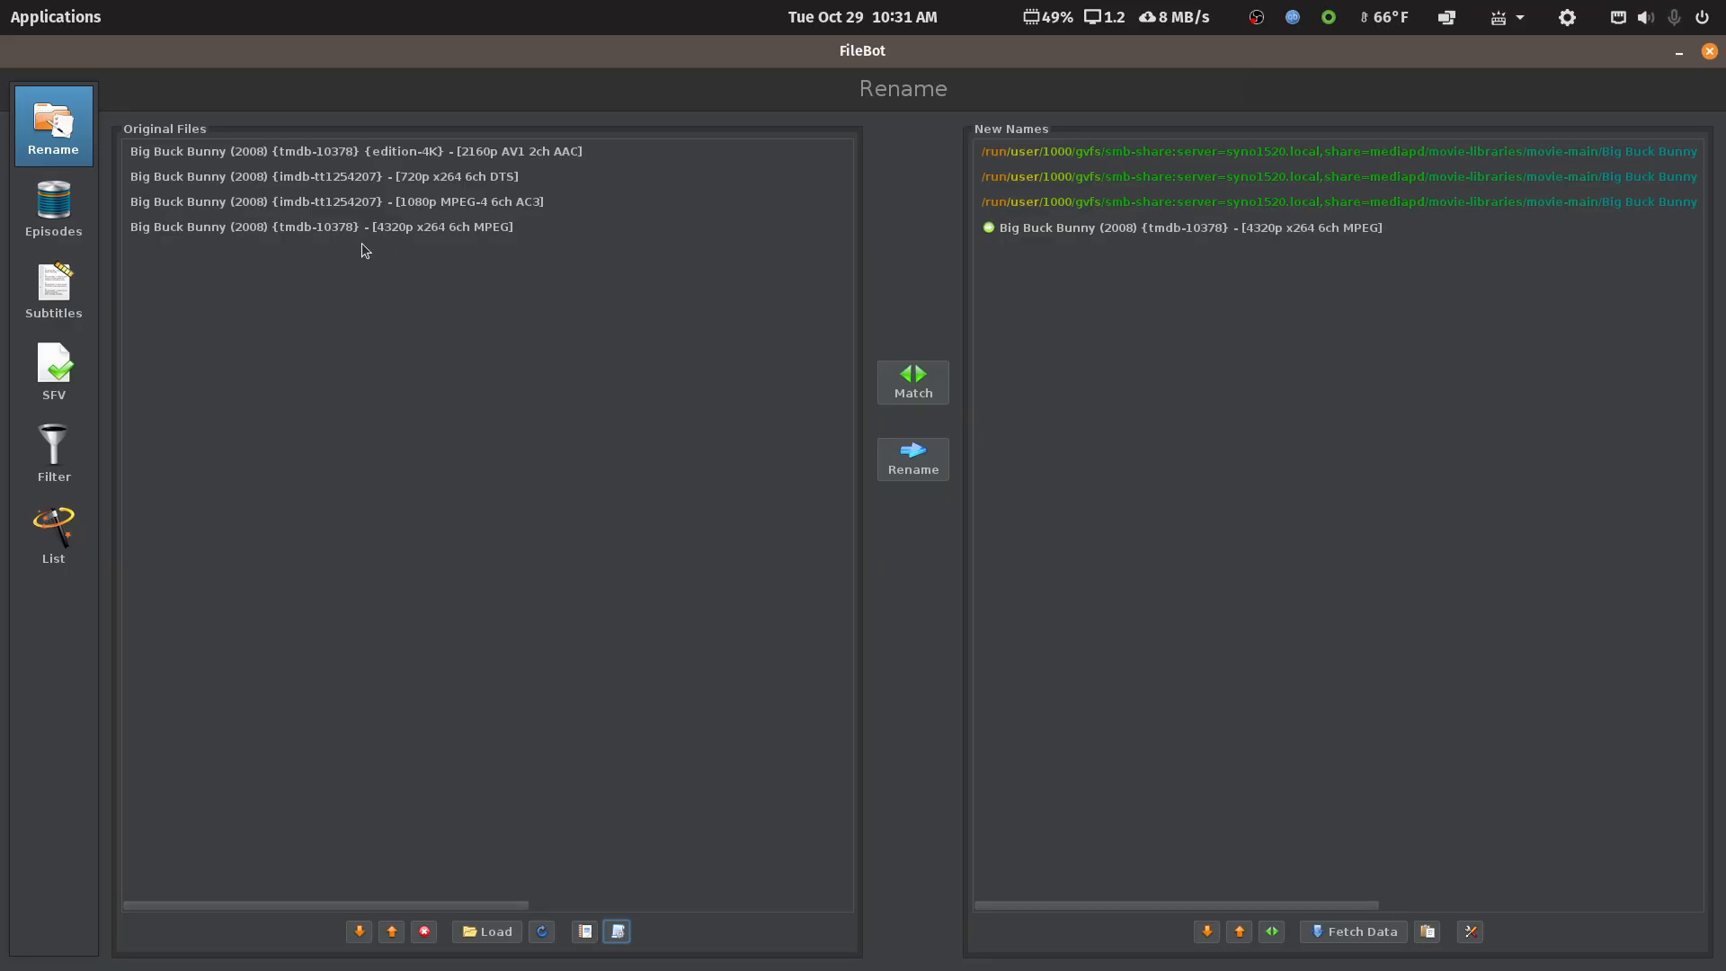
# Drop the edition-4K file from the list and rename the remaining three matched files
pyautogui.click(419, 151)
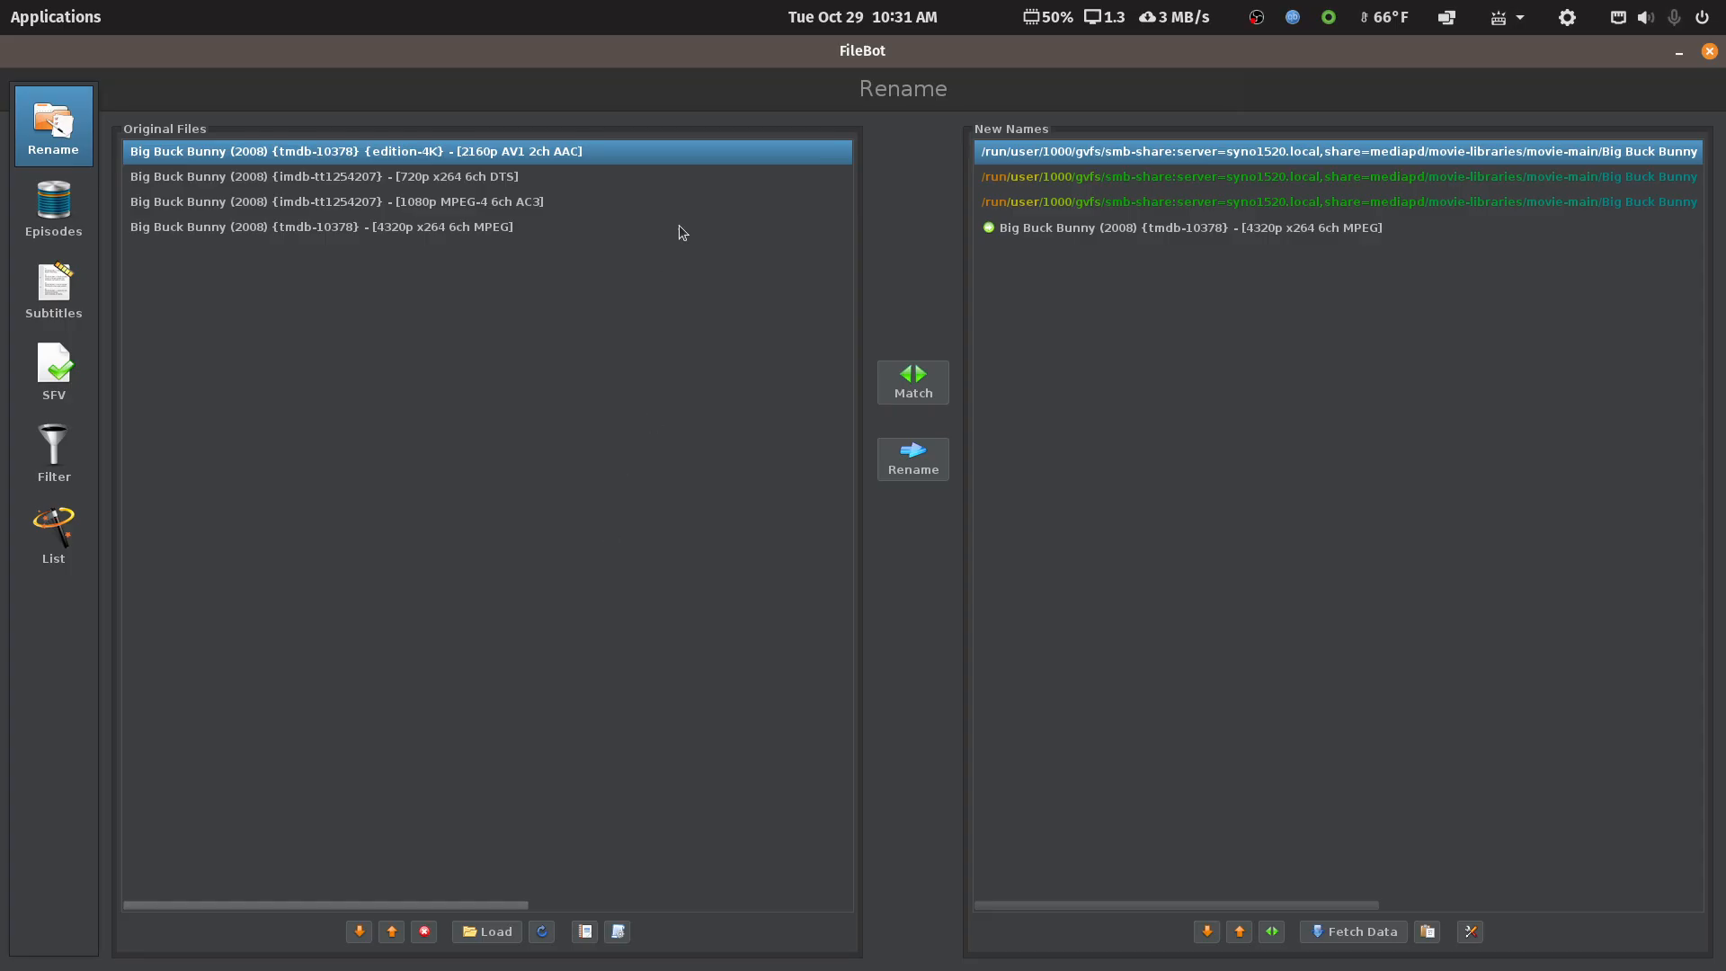
pyautogui.click(424, 935)
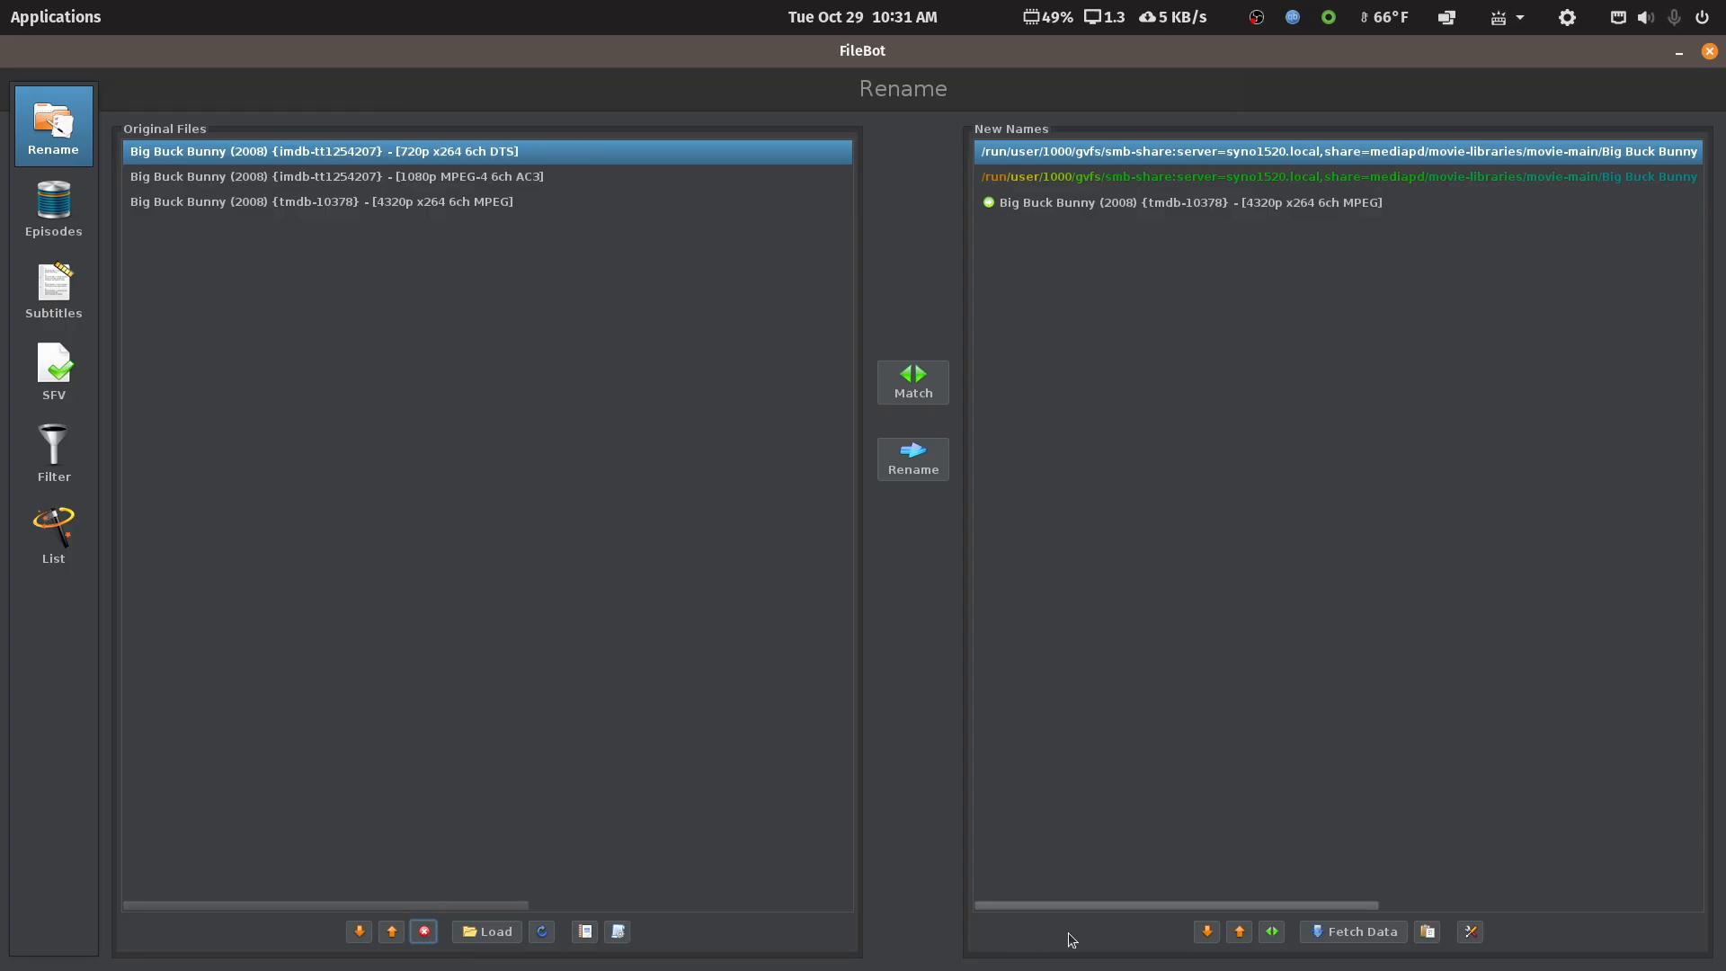
pyautogui.moveTo(1077, 909); pyautogui.dragTo(1431, 872)
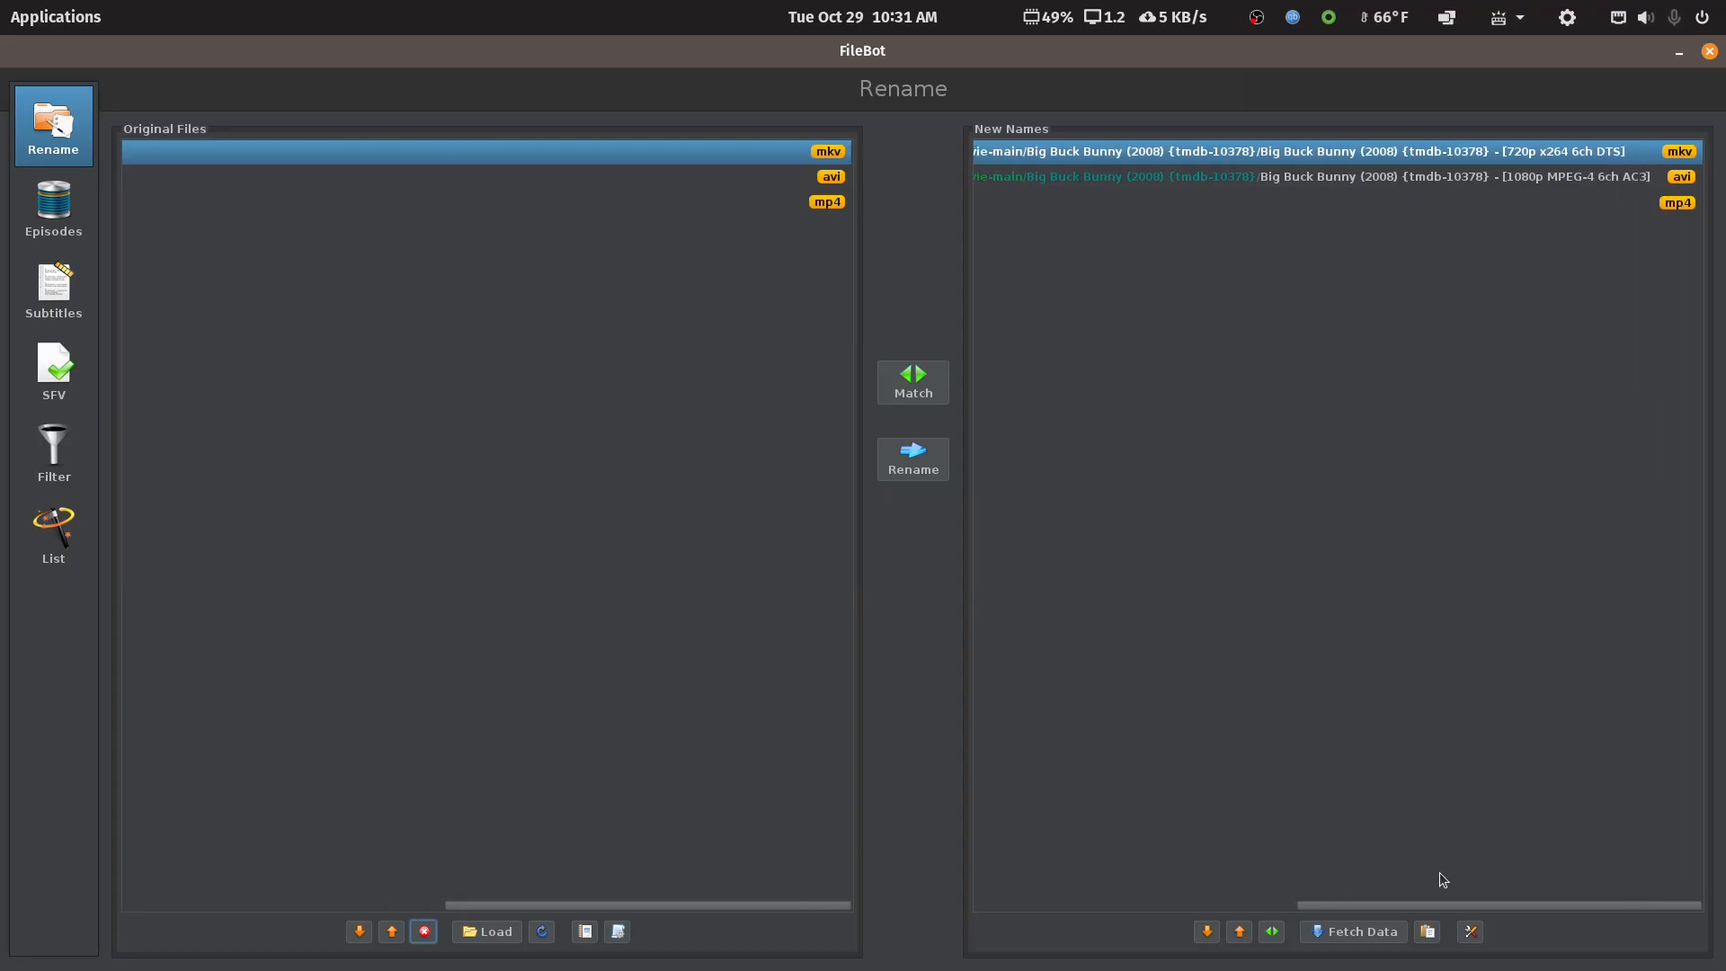
pyautogui.moveTo(1438, 881); pyautogui.dragTo(1023, 914)
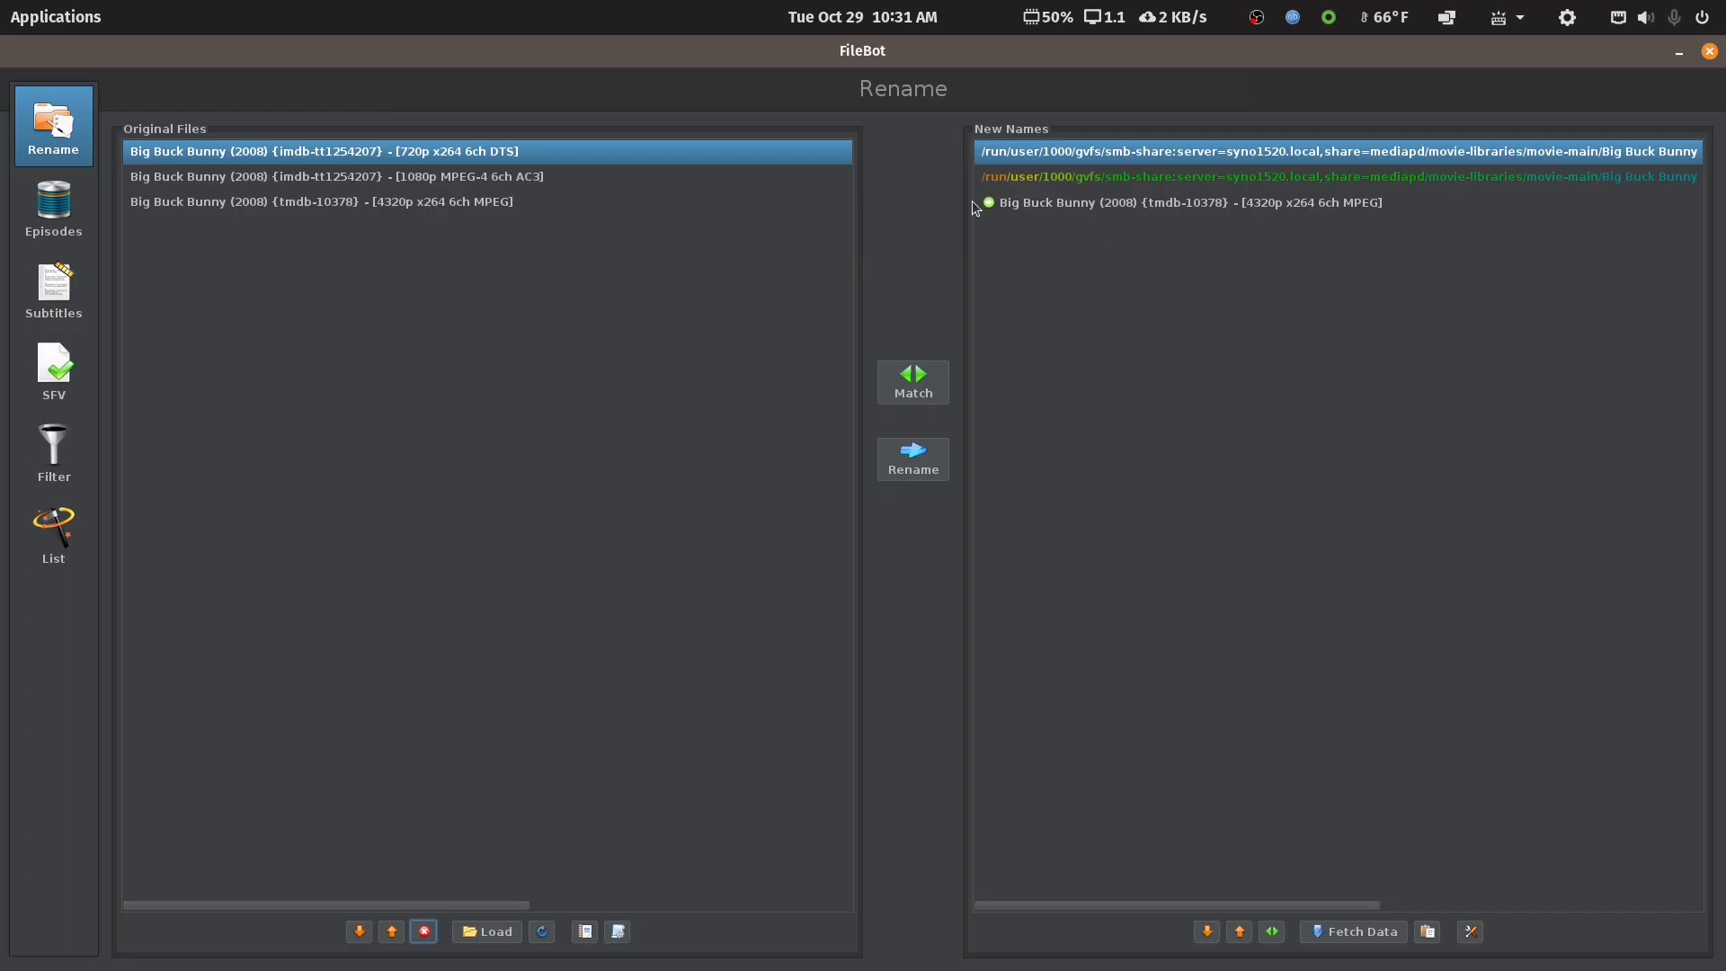
pyautogui.click(920, 456)
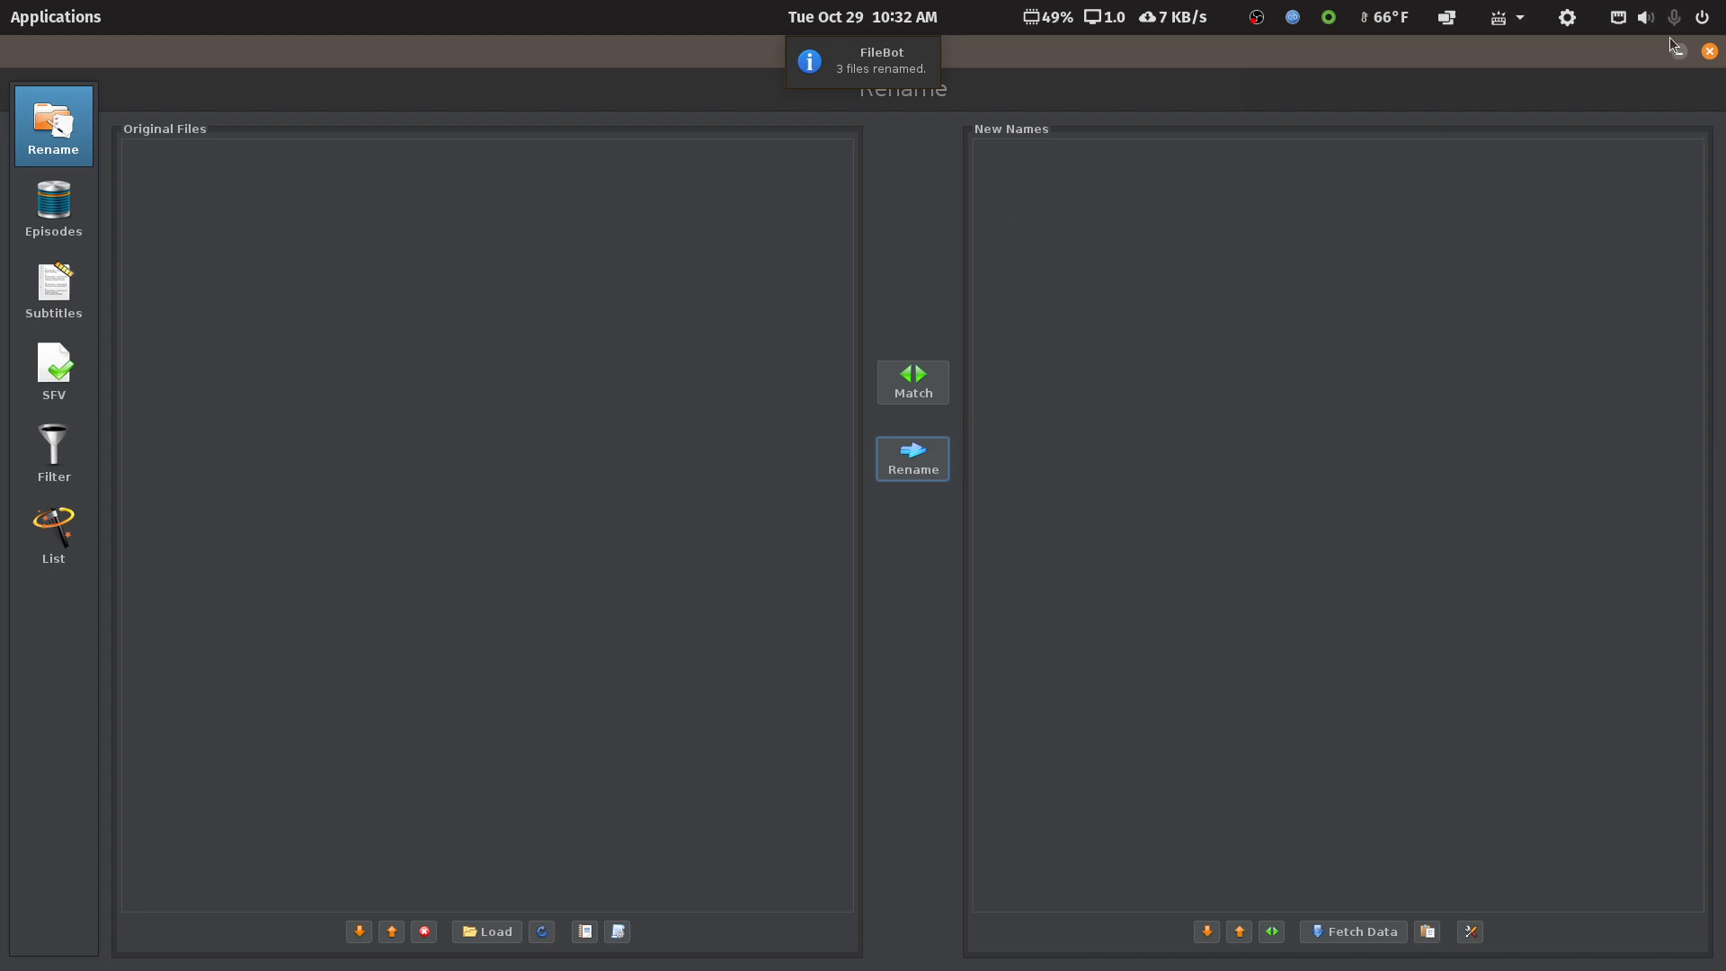
pyautogui.click(1710, 51)
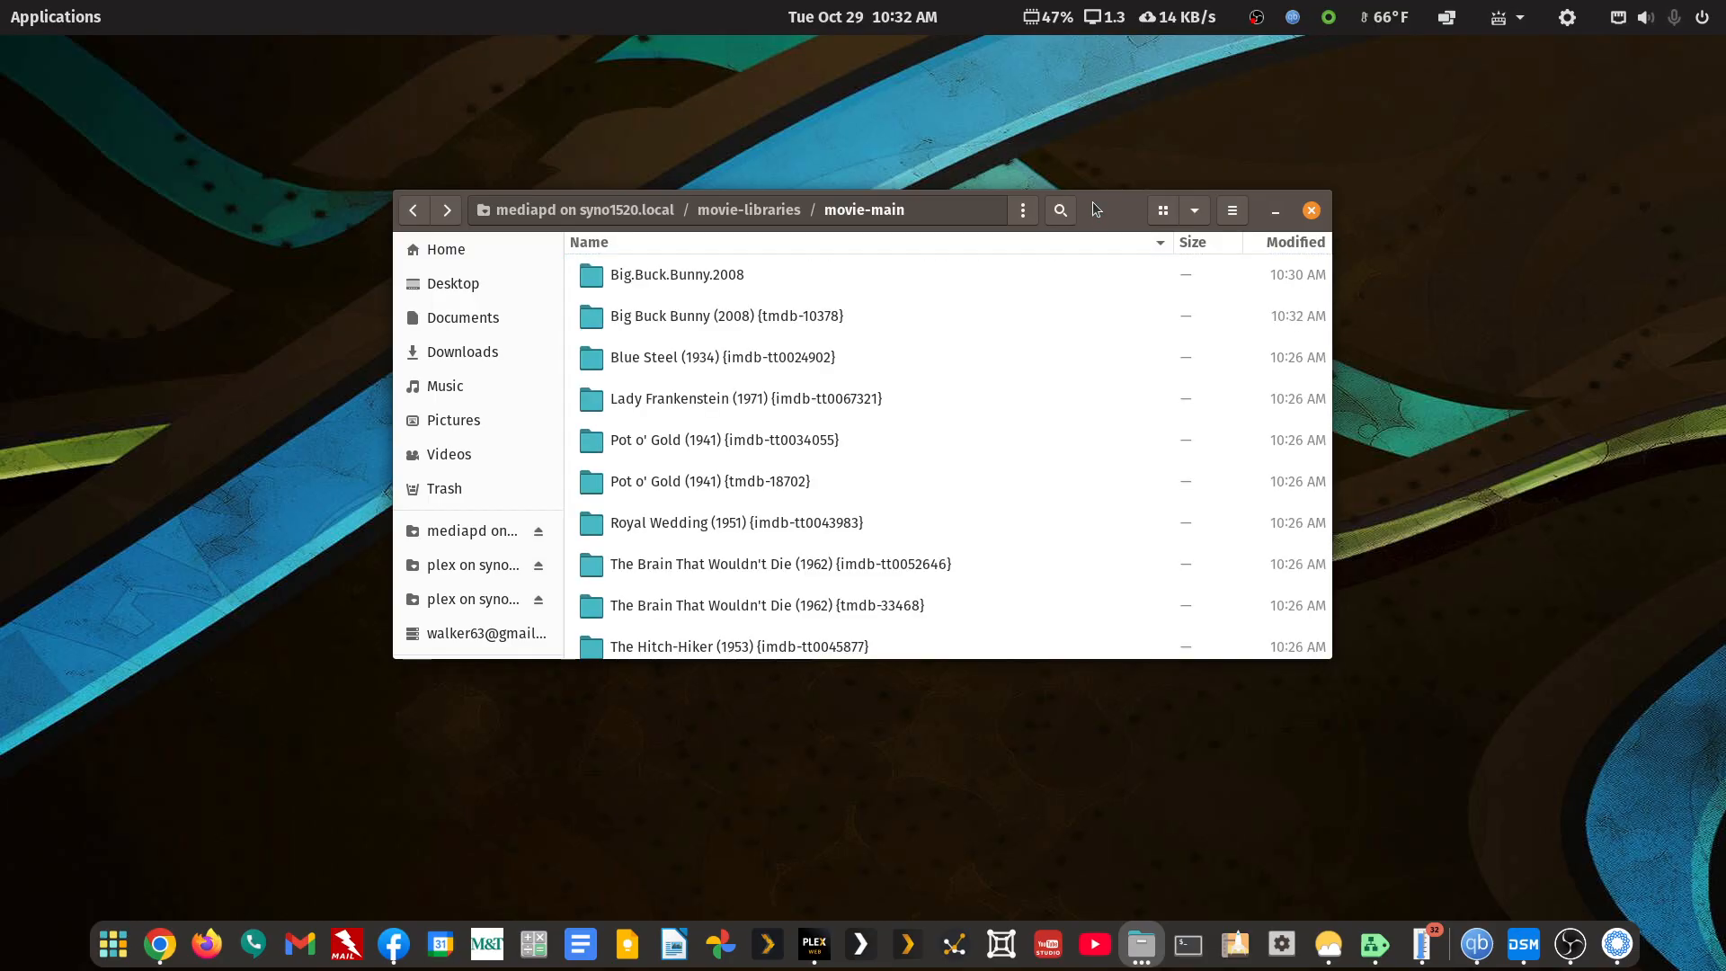
# Cut the edition-4K mp4 from Big.Buck.Bunny.2008 and paste it into the tmdb-10378 folder
pyautogui.click(690, 286)
pyautogui.doubleClick(689, 282)
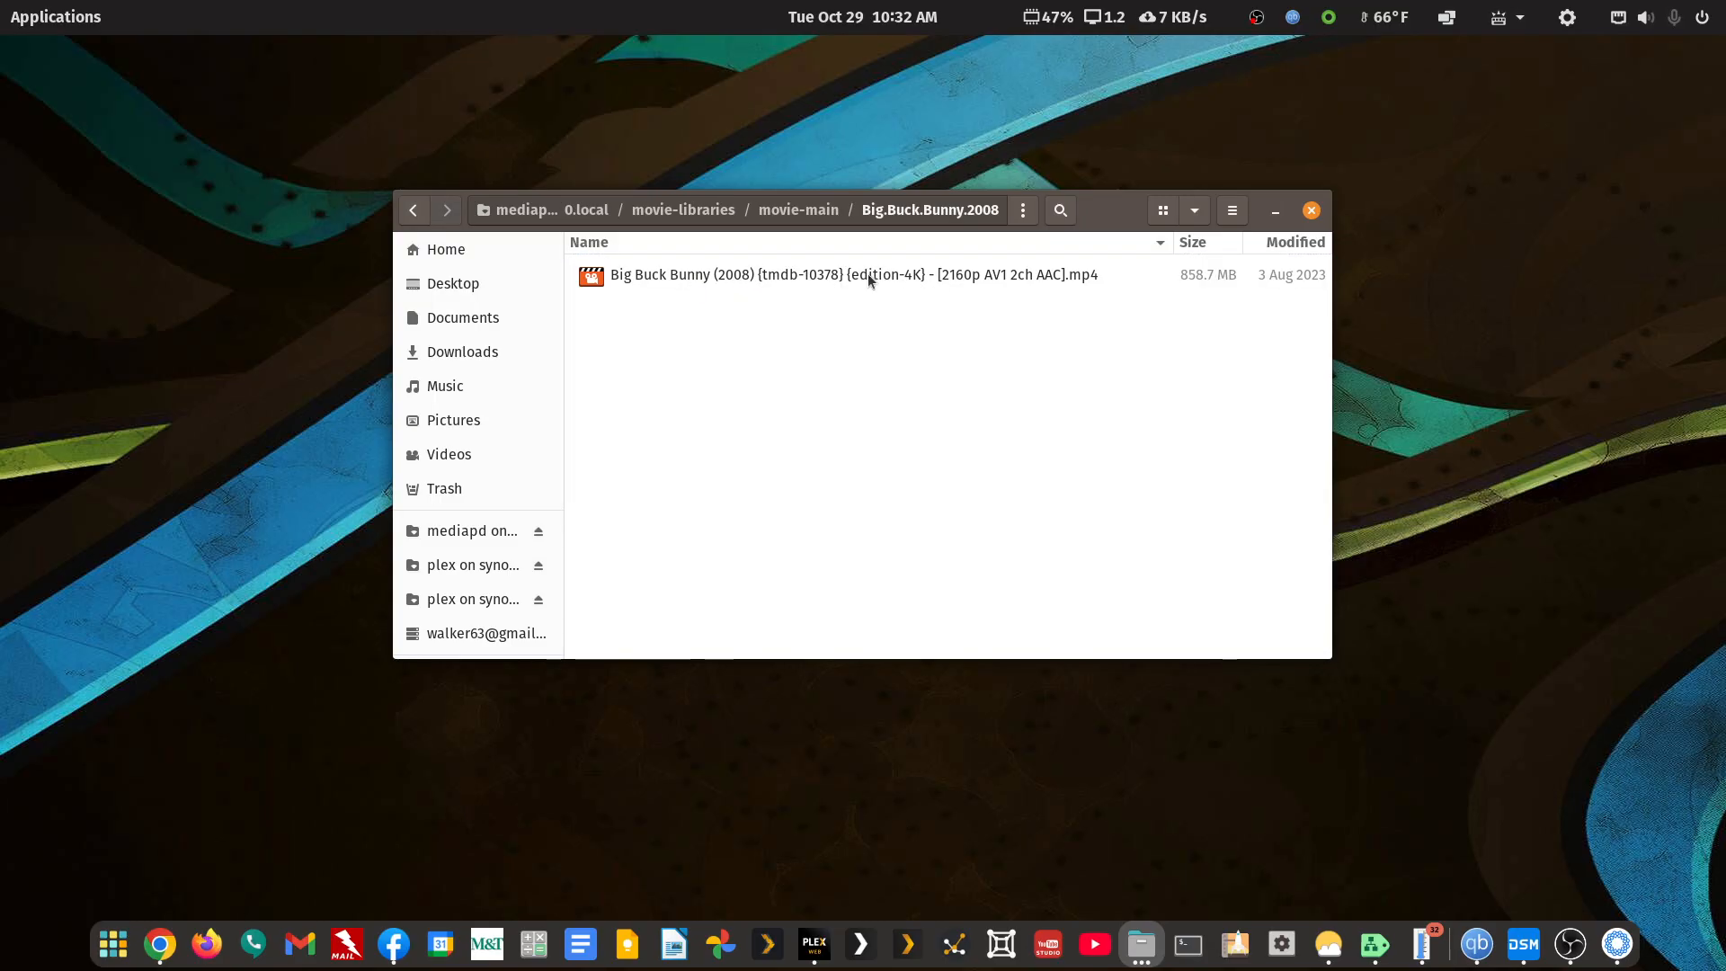
pyautogui.rightClick(832, 280)
pyautogui.click(861, 347)
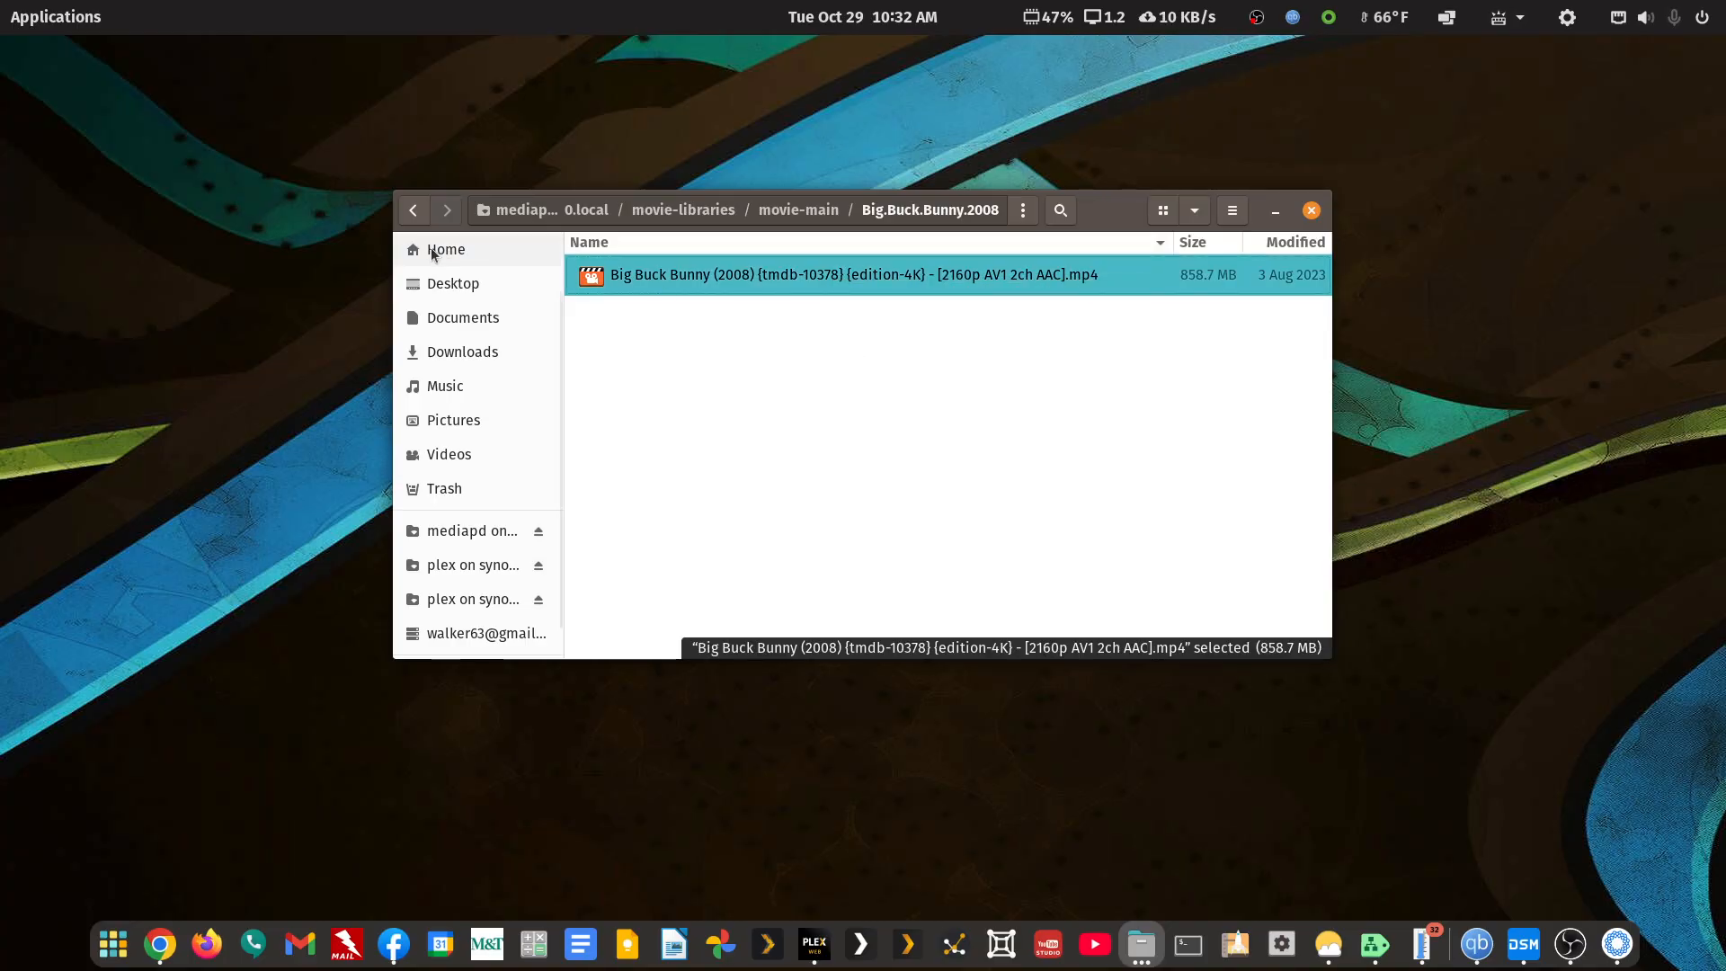
pyautogui.click(412, 209)
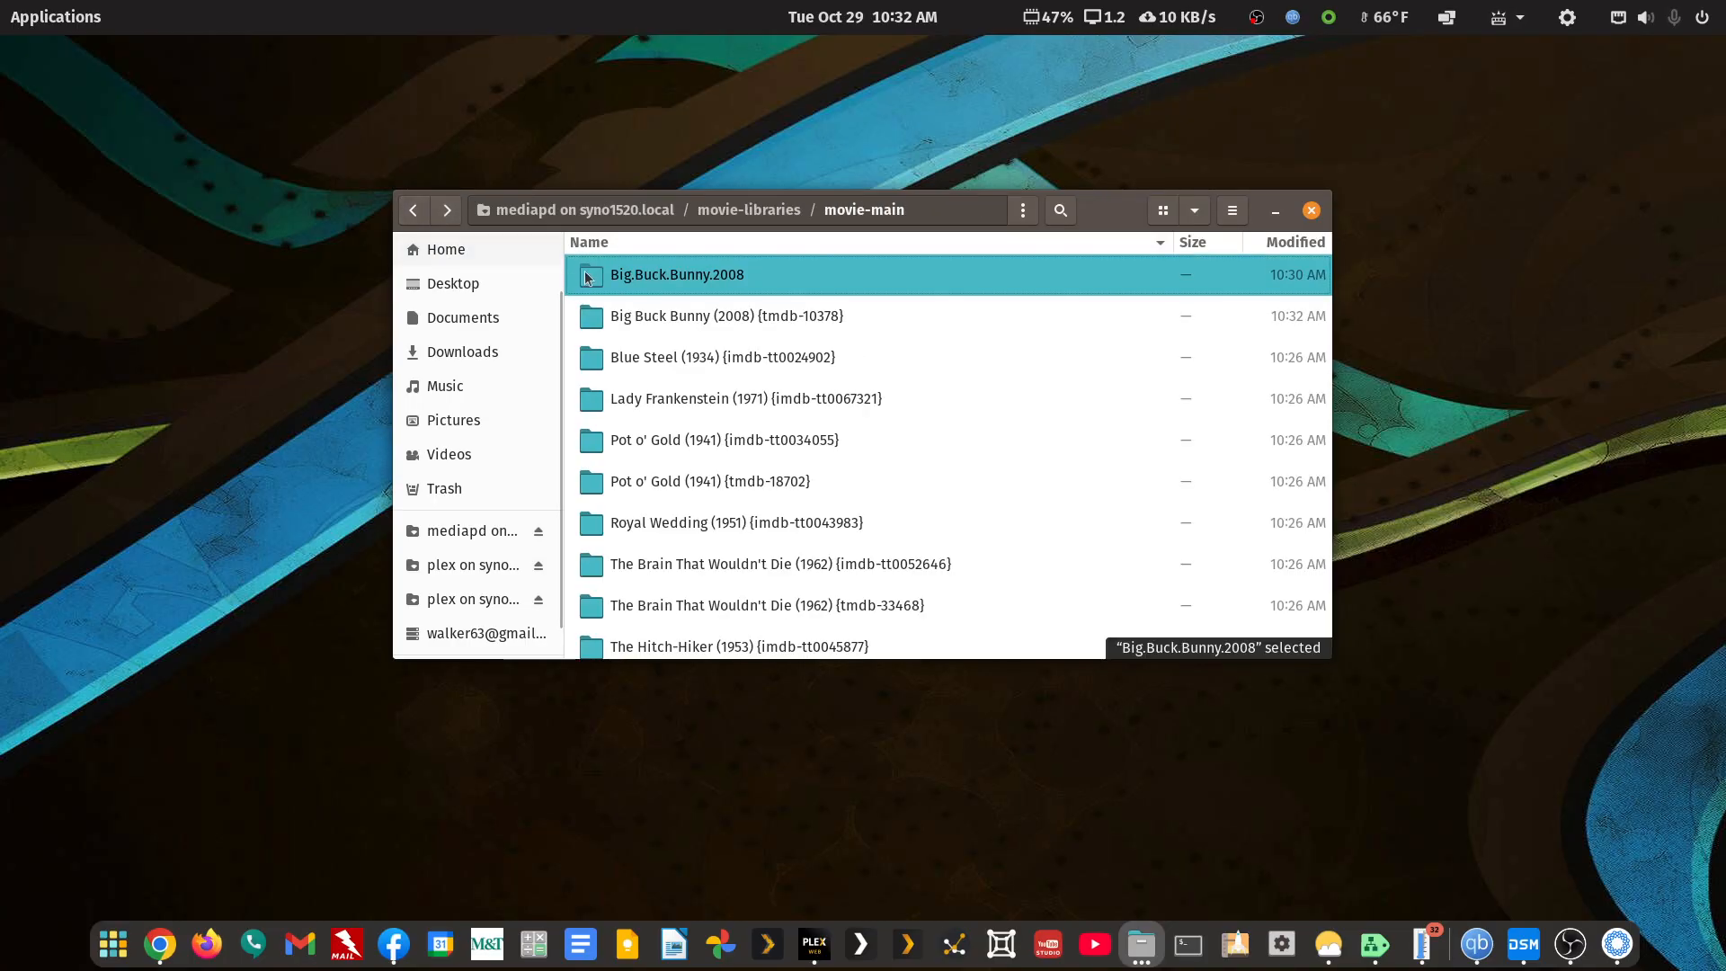
pyautogui.rightClick(666, 316)
pyautogui.click(717, 486)
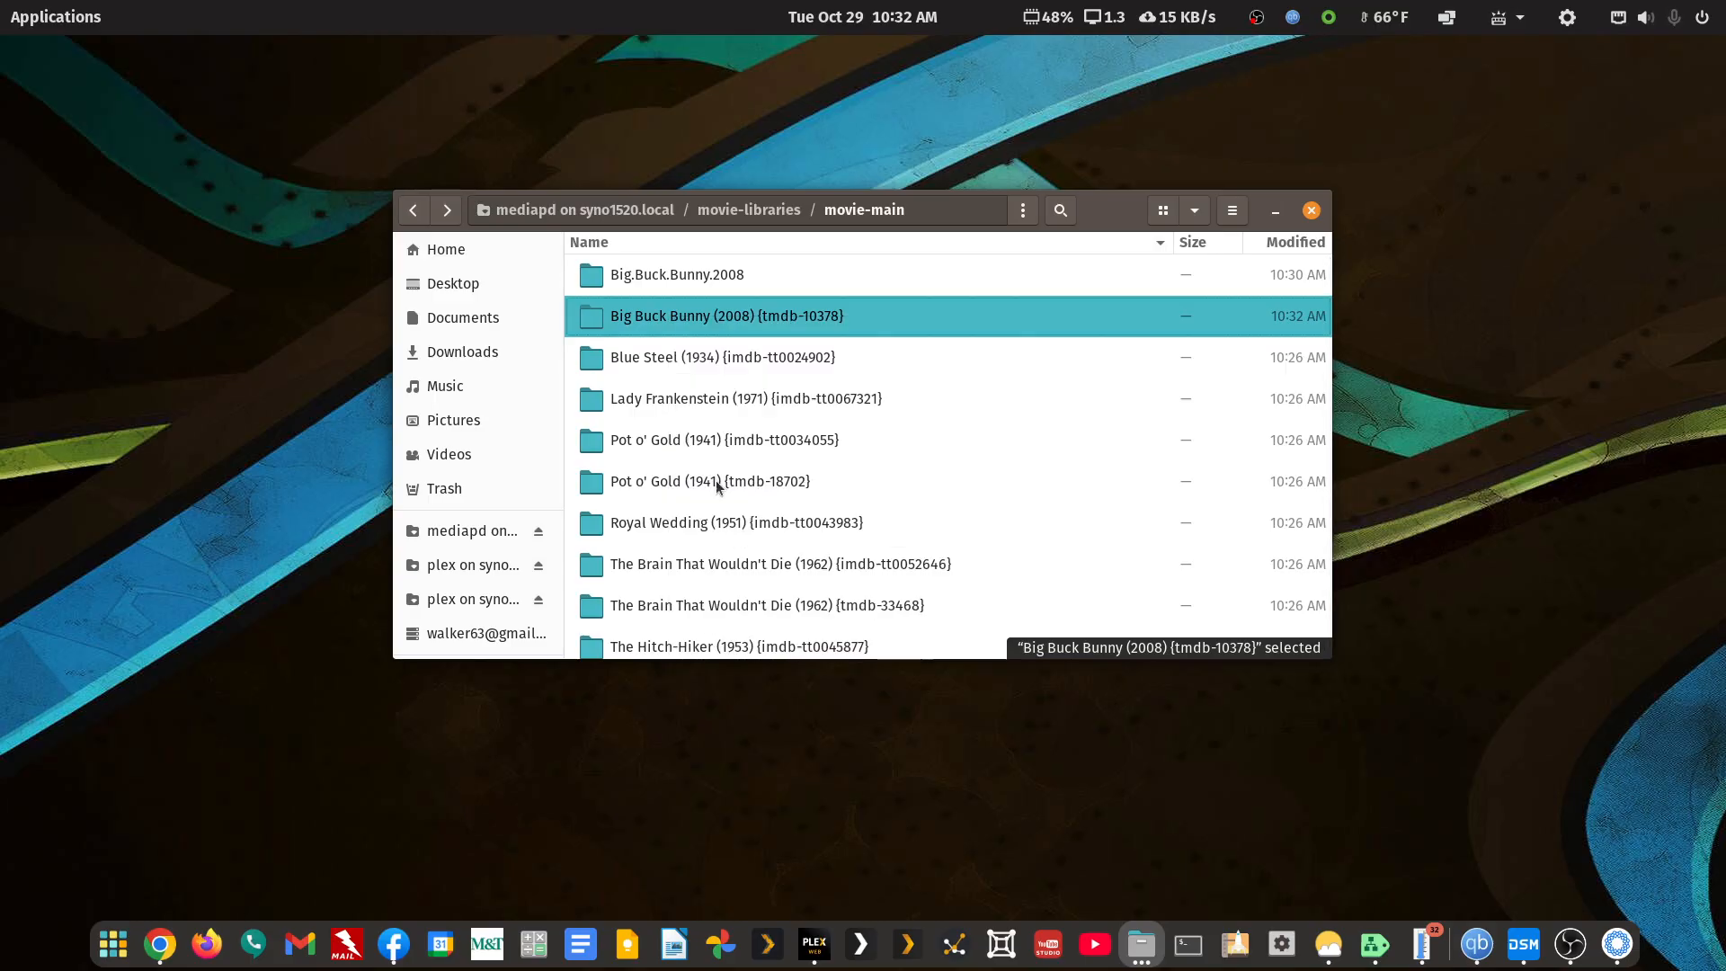
# Permanently delete the Big.Buck.Bunny.2008 folder, then open the merged Big Buck Bunny folder
pyautogui.rightClick(696, 276)
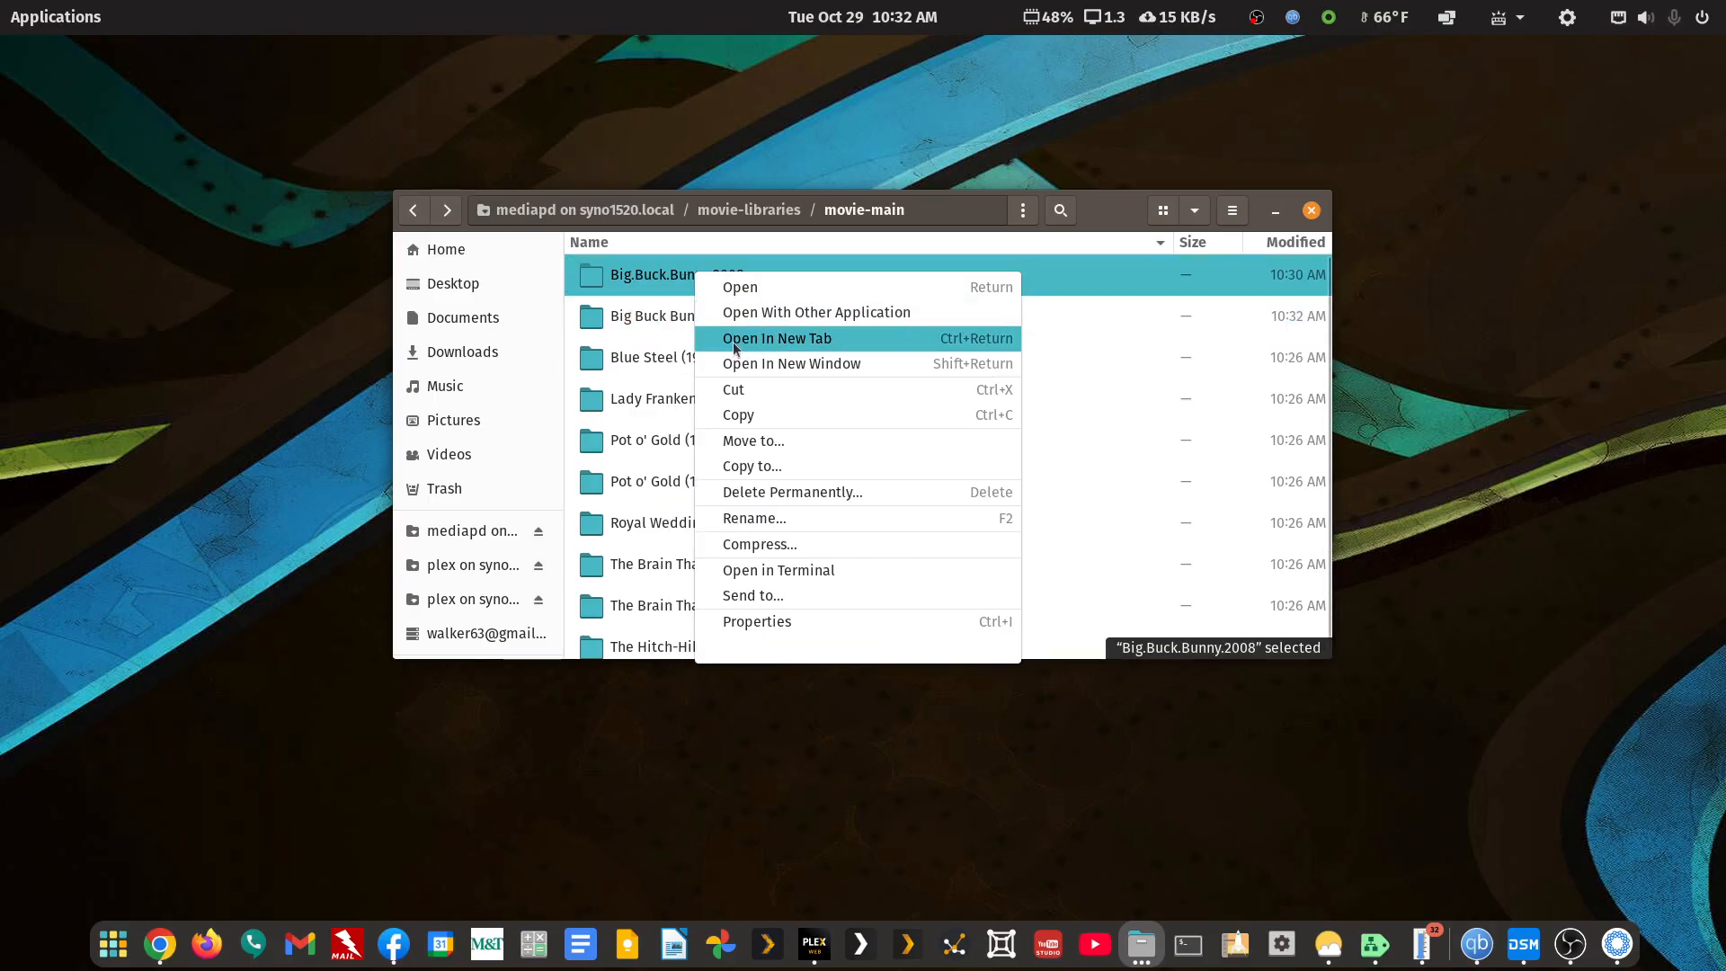
pyautogui.click(791, 492)
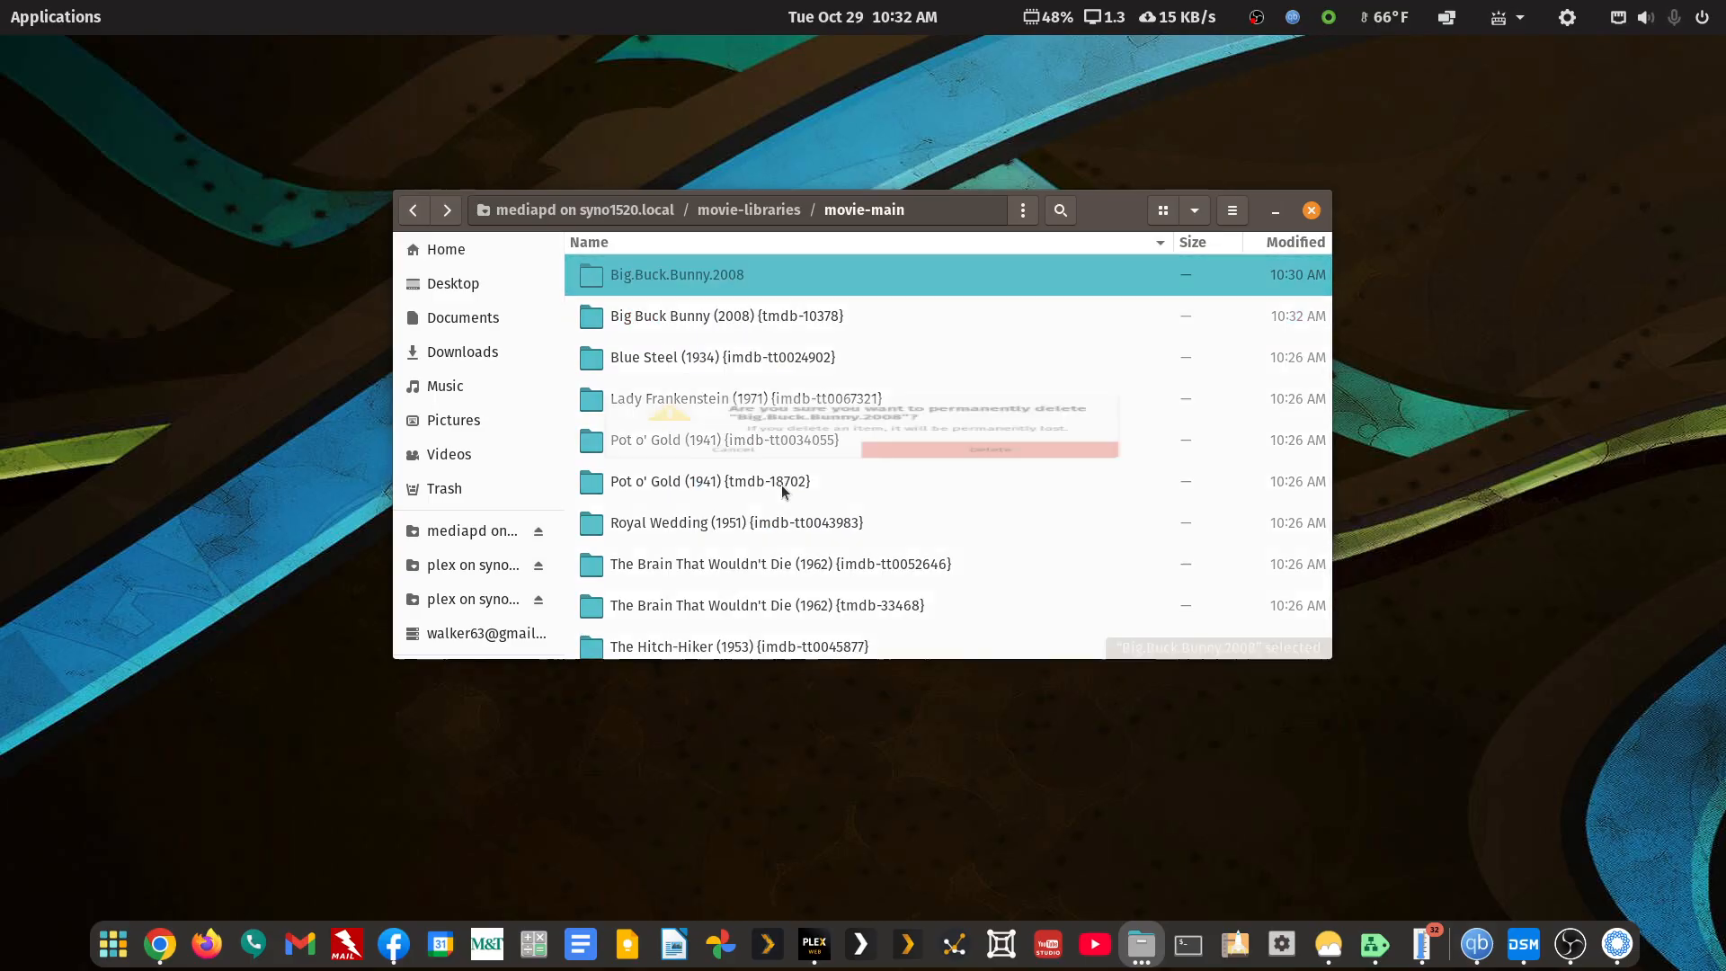
pyautogui.click(890, 481)
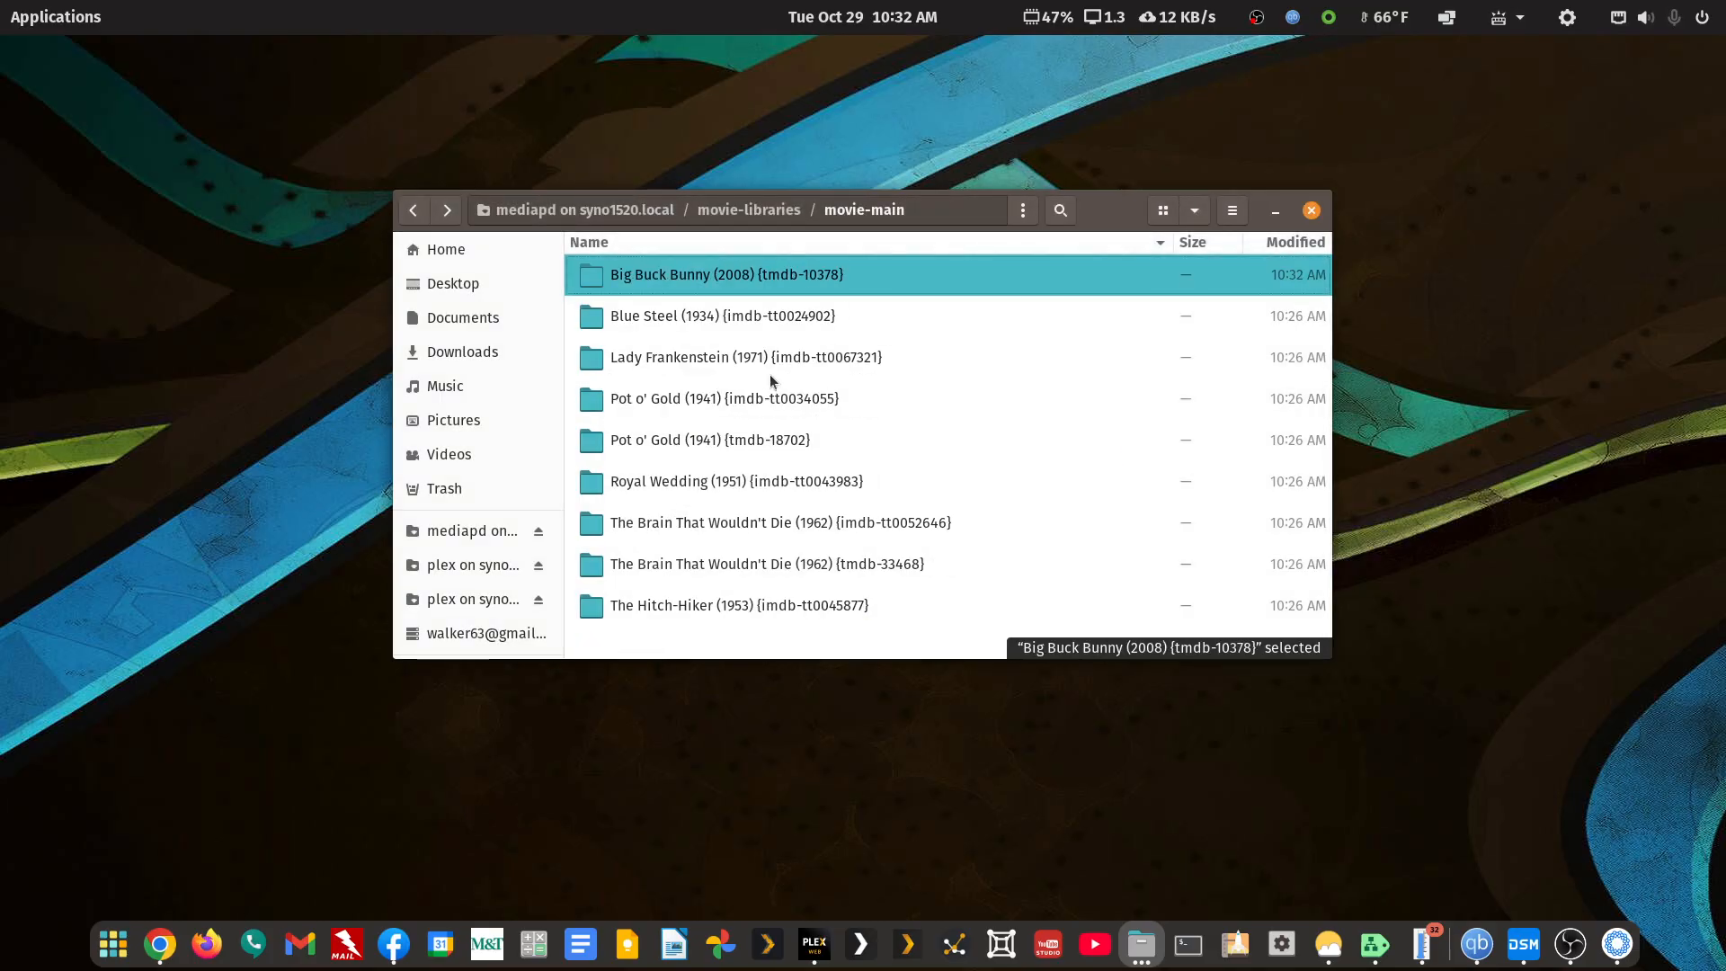
pyautogui.doubleClick(715, 276)
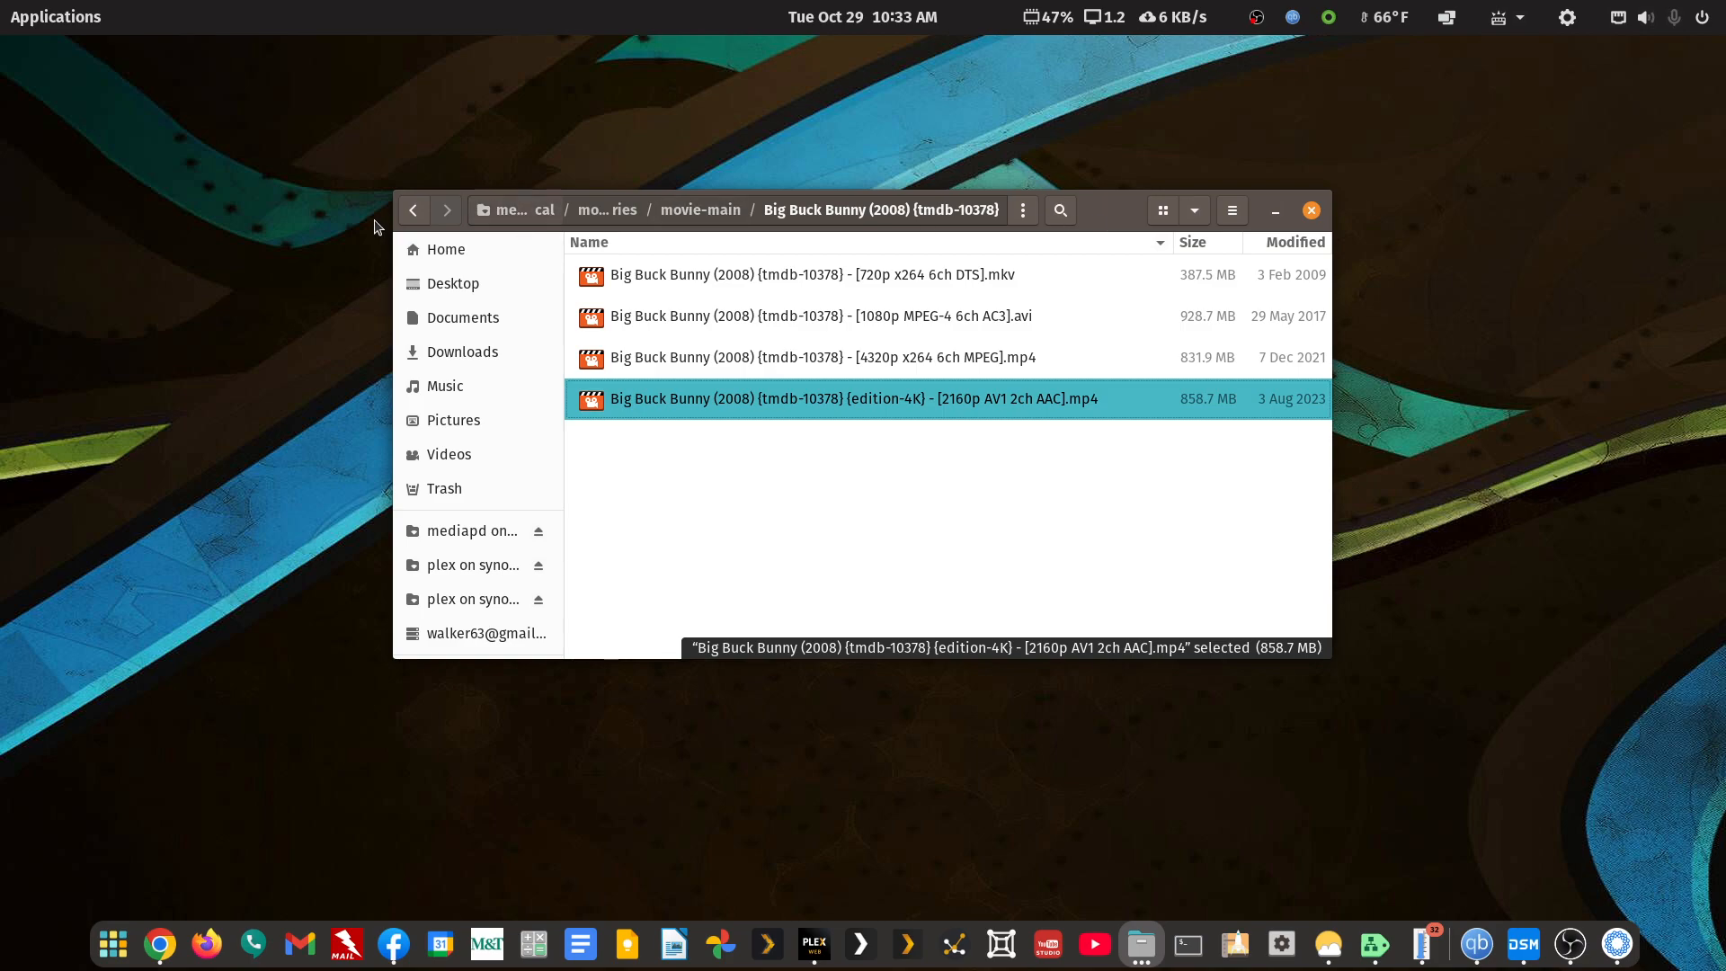
pyautogui.click(414, 210)
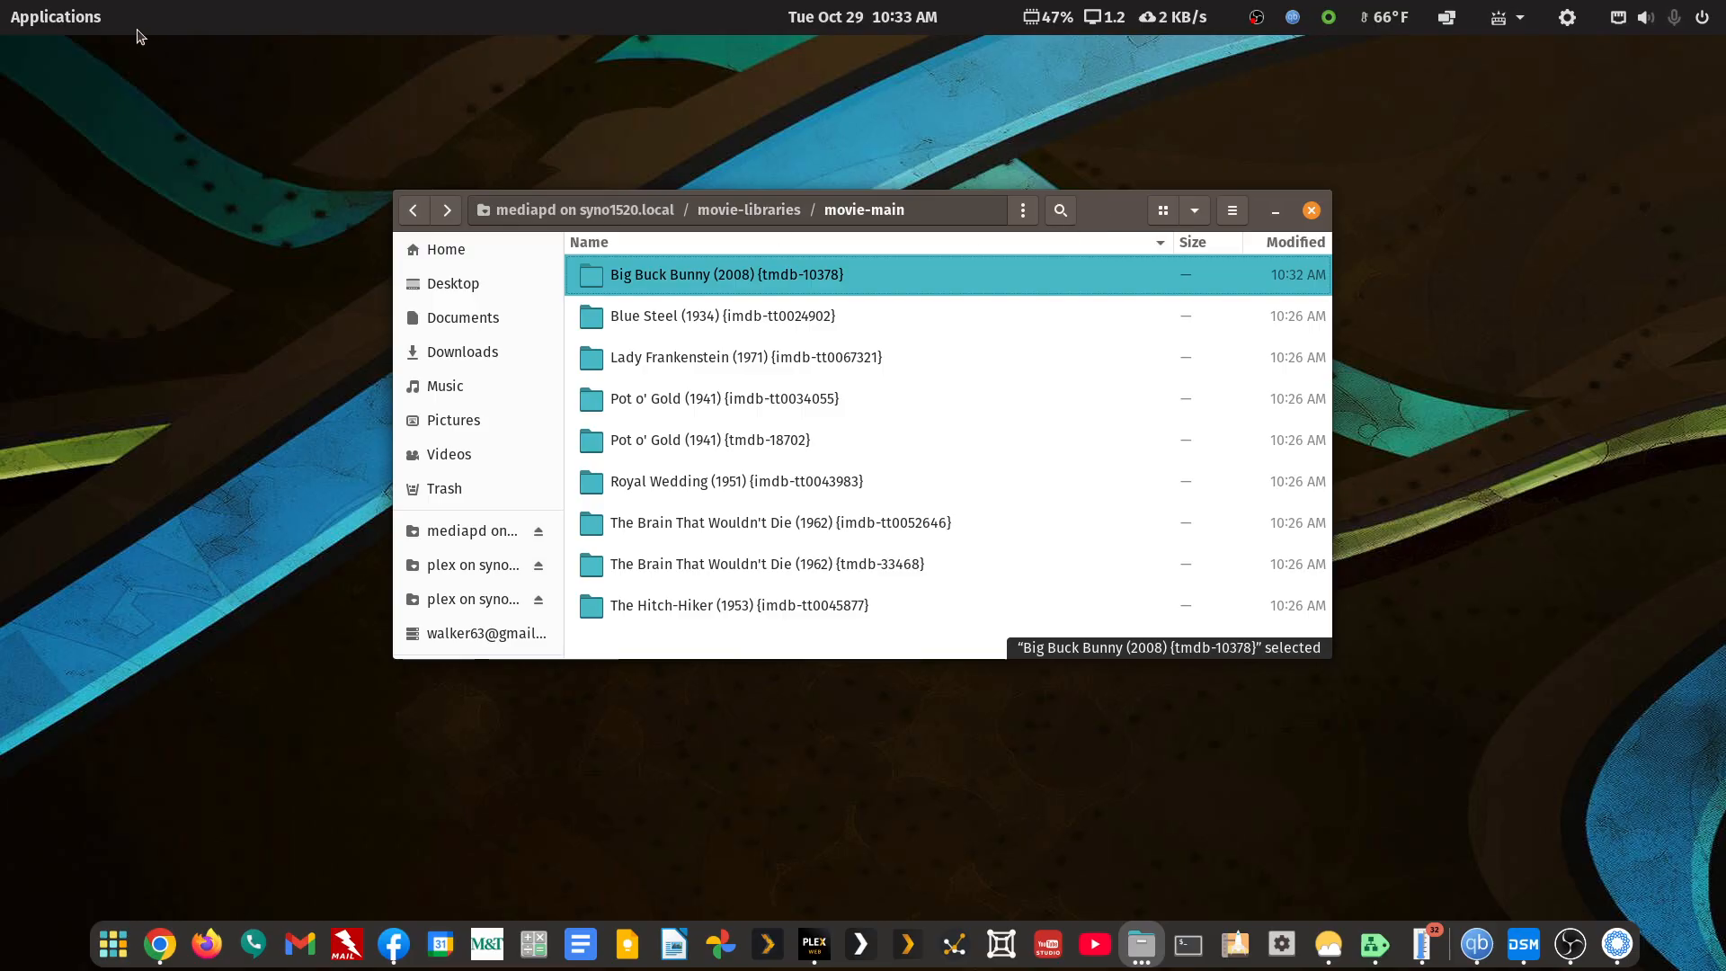
# Launch the UNRAID63 server web app from Applications by searching 'un'
pyautogui.click(63, 25)
pyautogui.write('un')
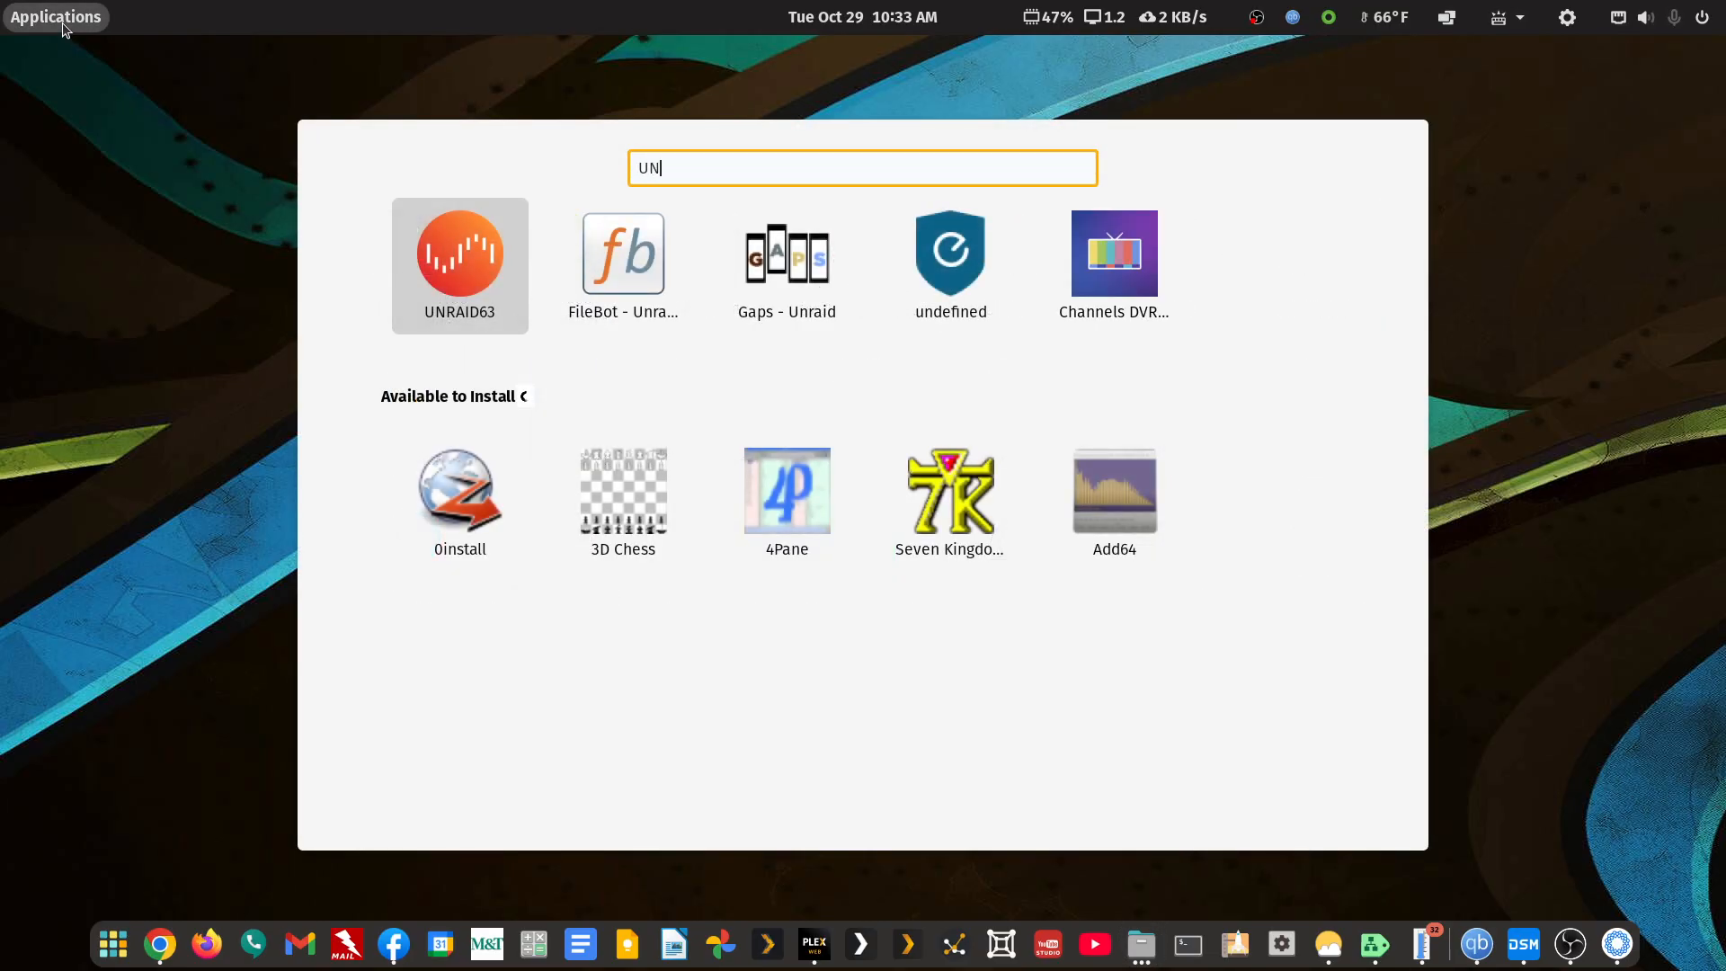
pyautogui.click(440, 262)
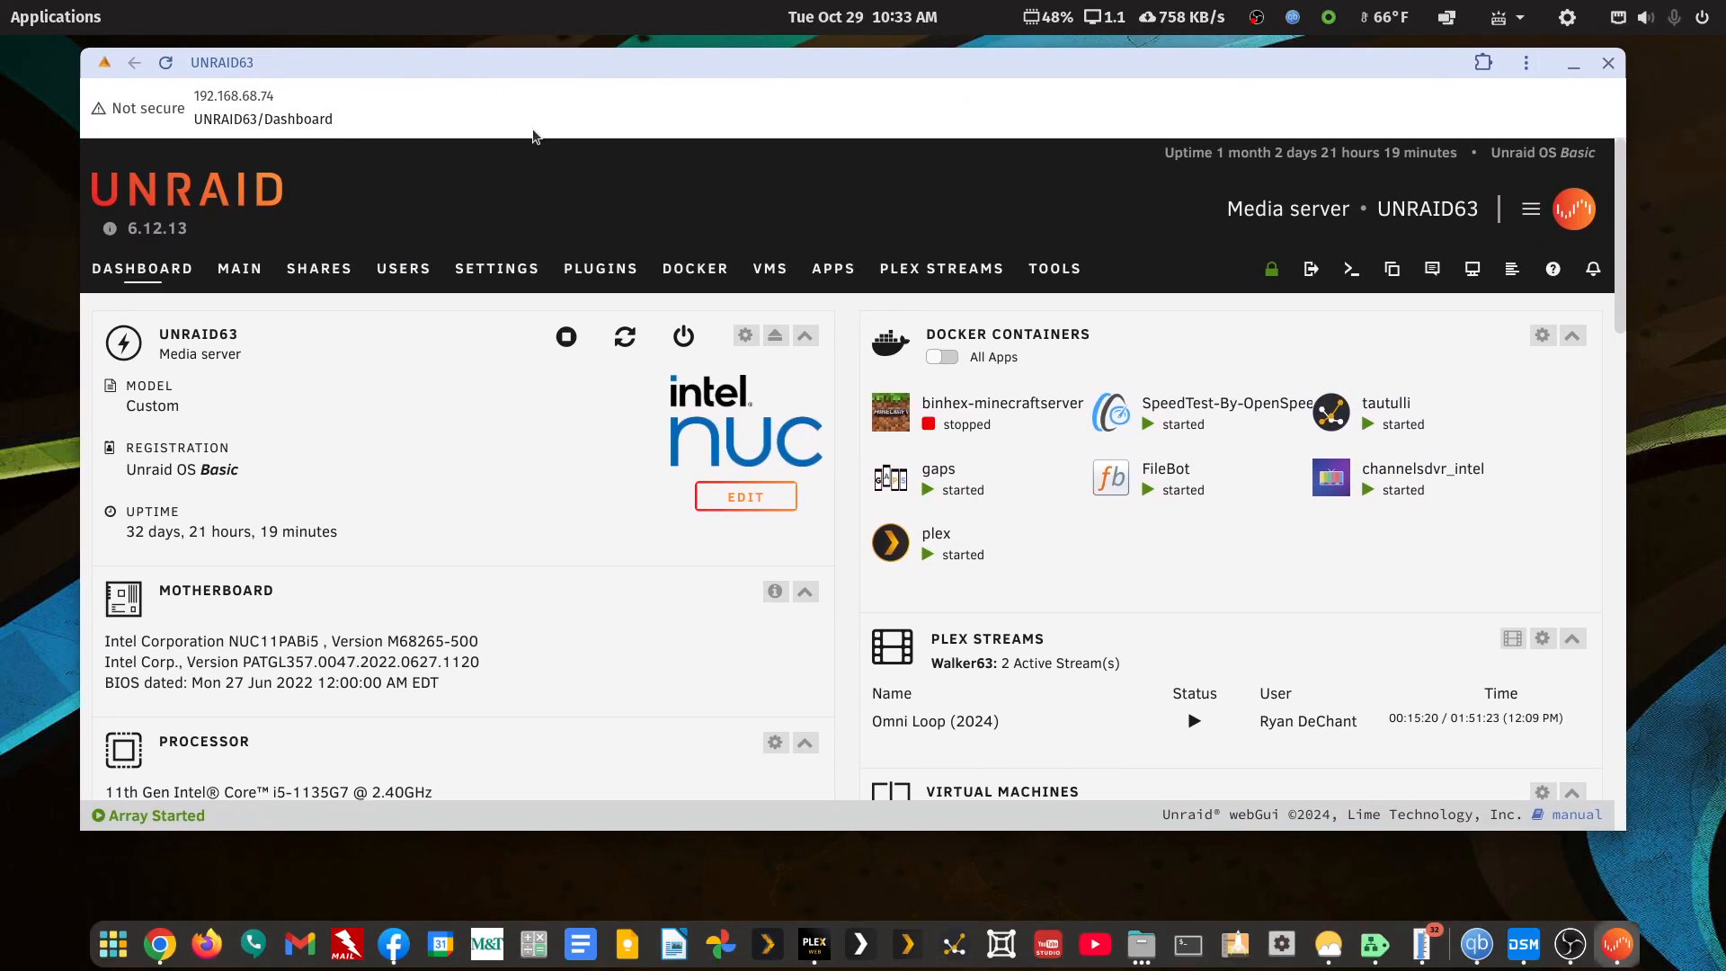
# Scroll through the dashboard's per-core CPU load, 32 GiB memory, shares, users and UPS panels
pyautogui.scroll(-3, 275, 485)
pyautogui.scroll(-1, 275, 484)
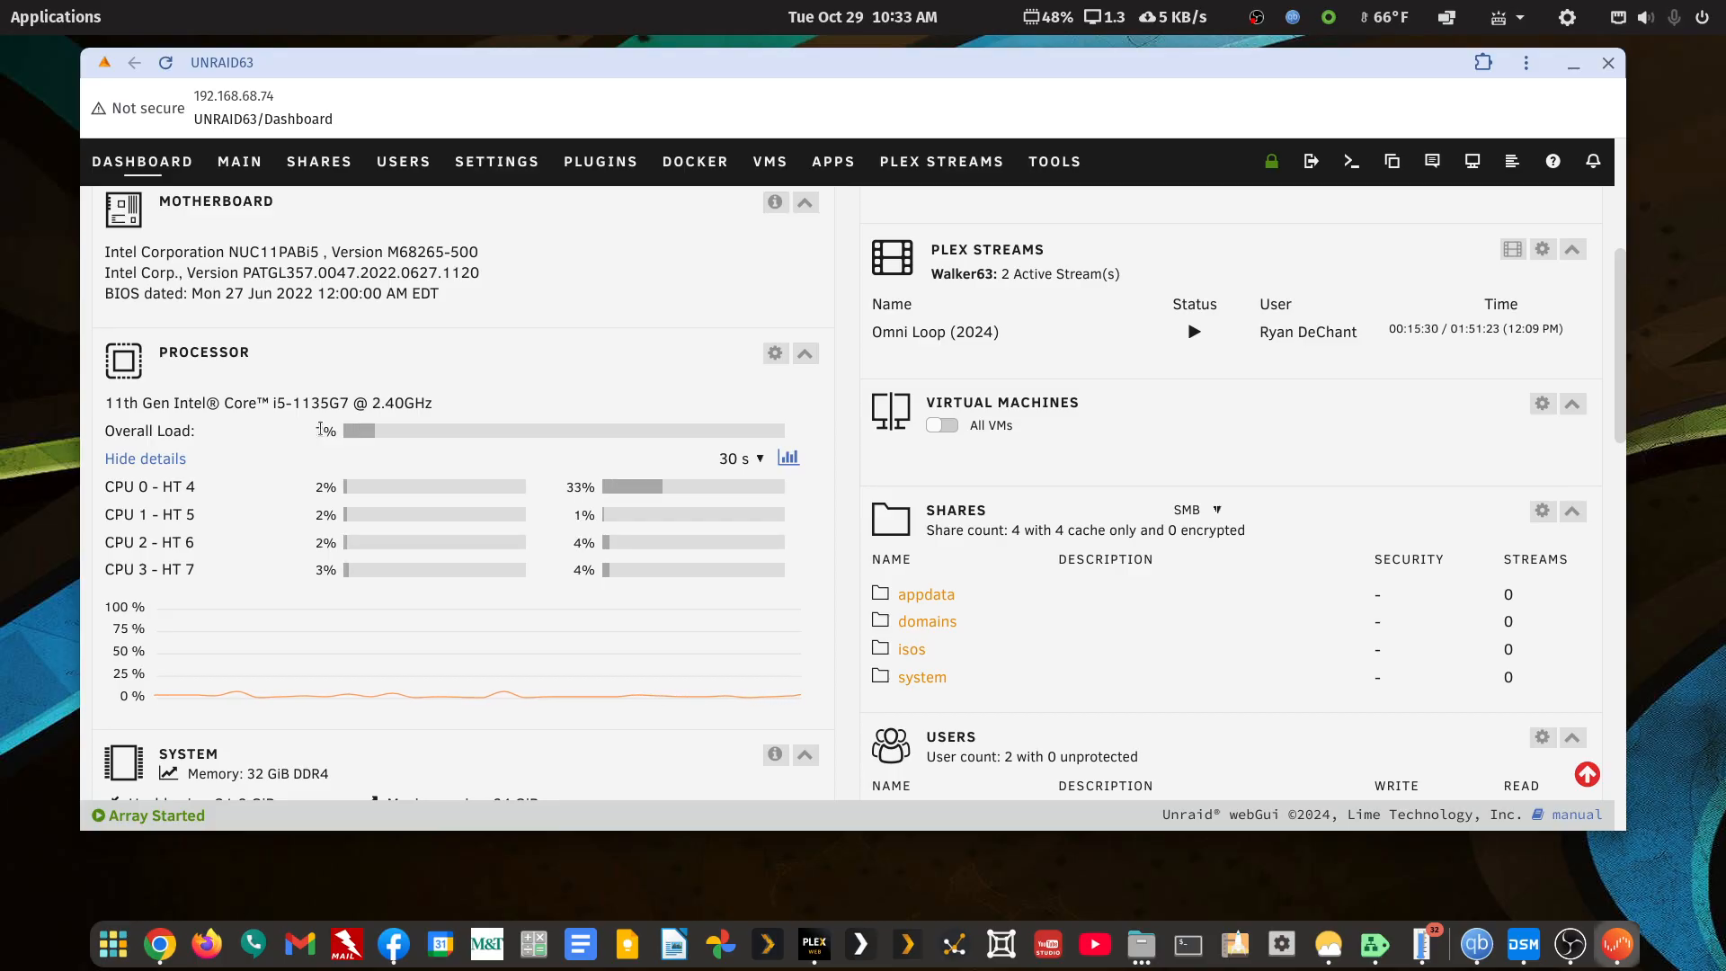
pyautogui.scroll(-1, 321, 431)
pyautogui.scroll(-3, 321, 433)
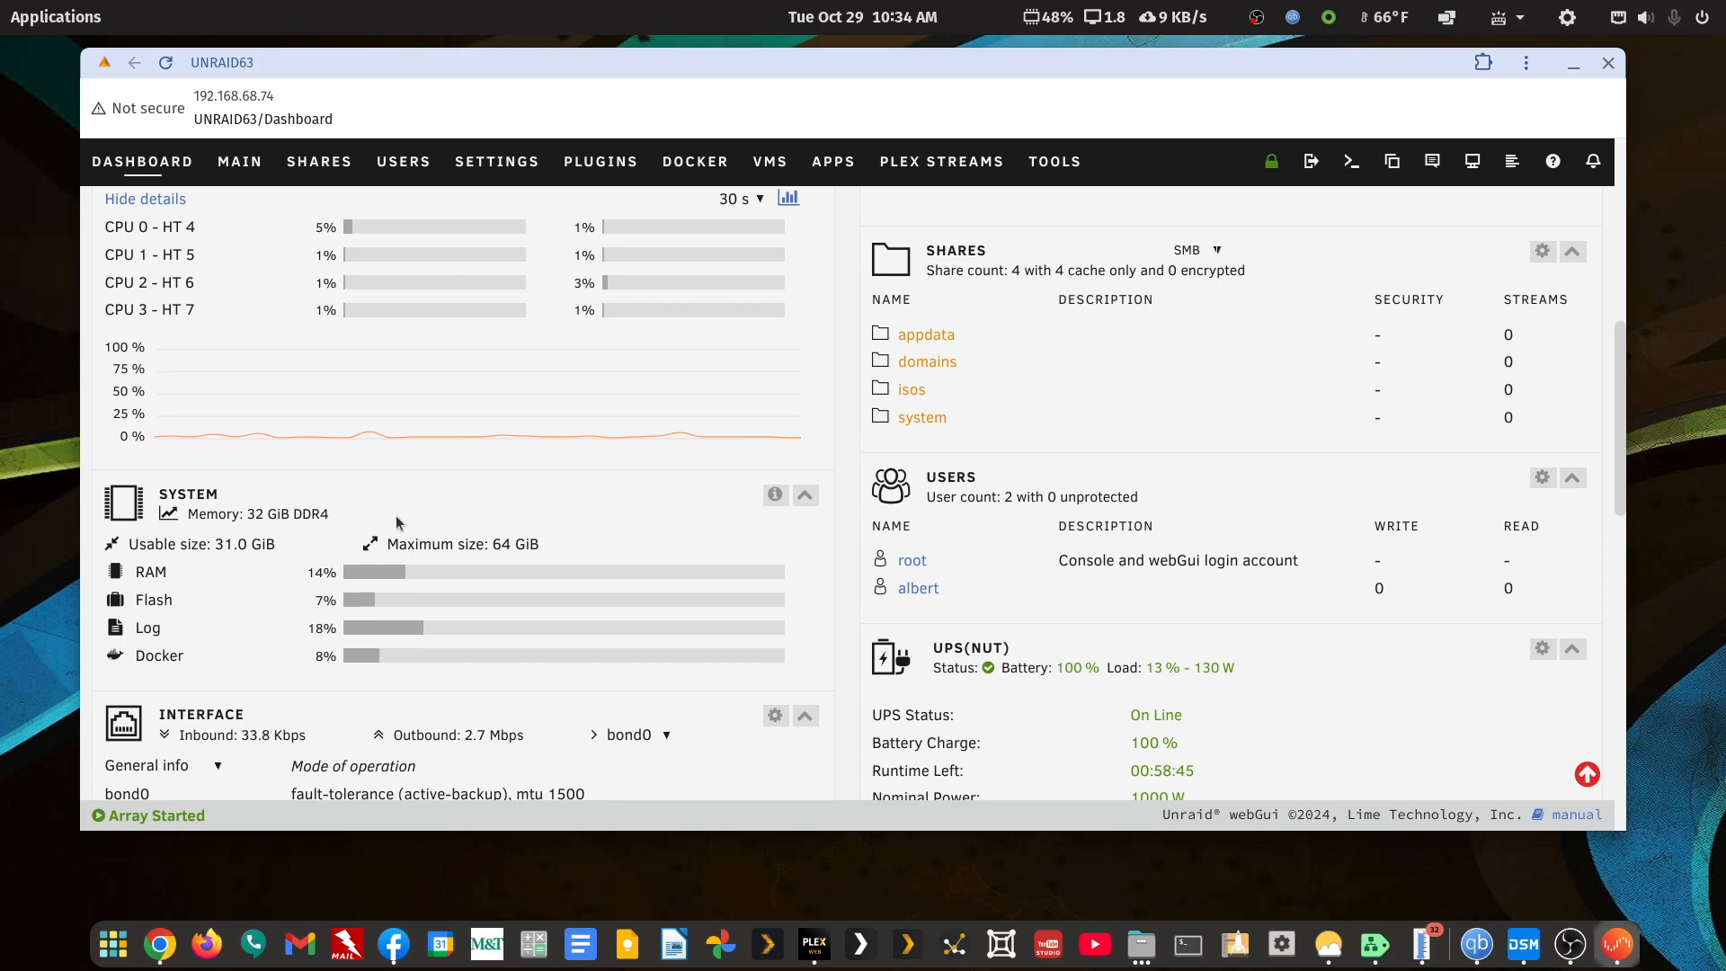
pyautogui.scroll(3, 395, 522)
# Go to the MAIN tab and look over the Array, Pool, Boot and Unassigned Devices sections
pyautogui.click(235, 166)
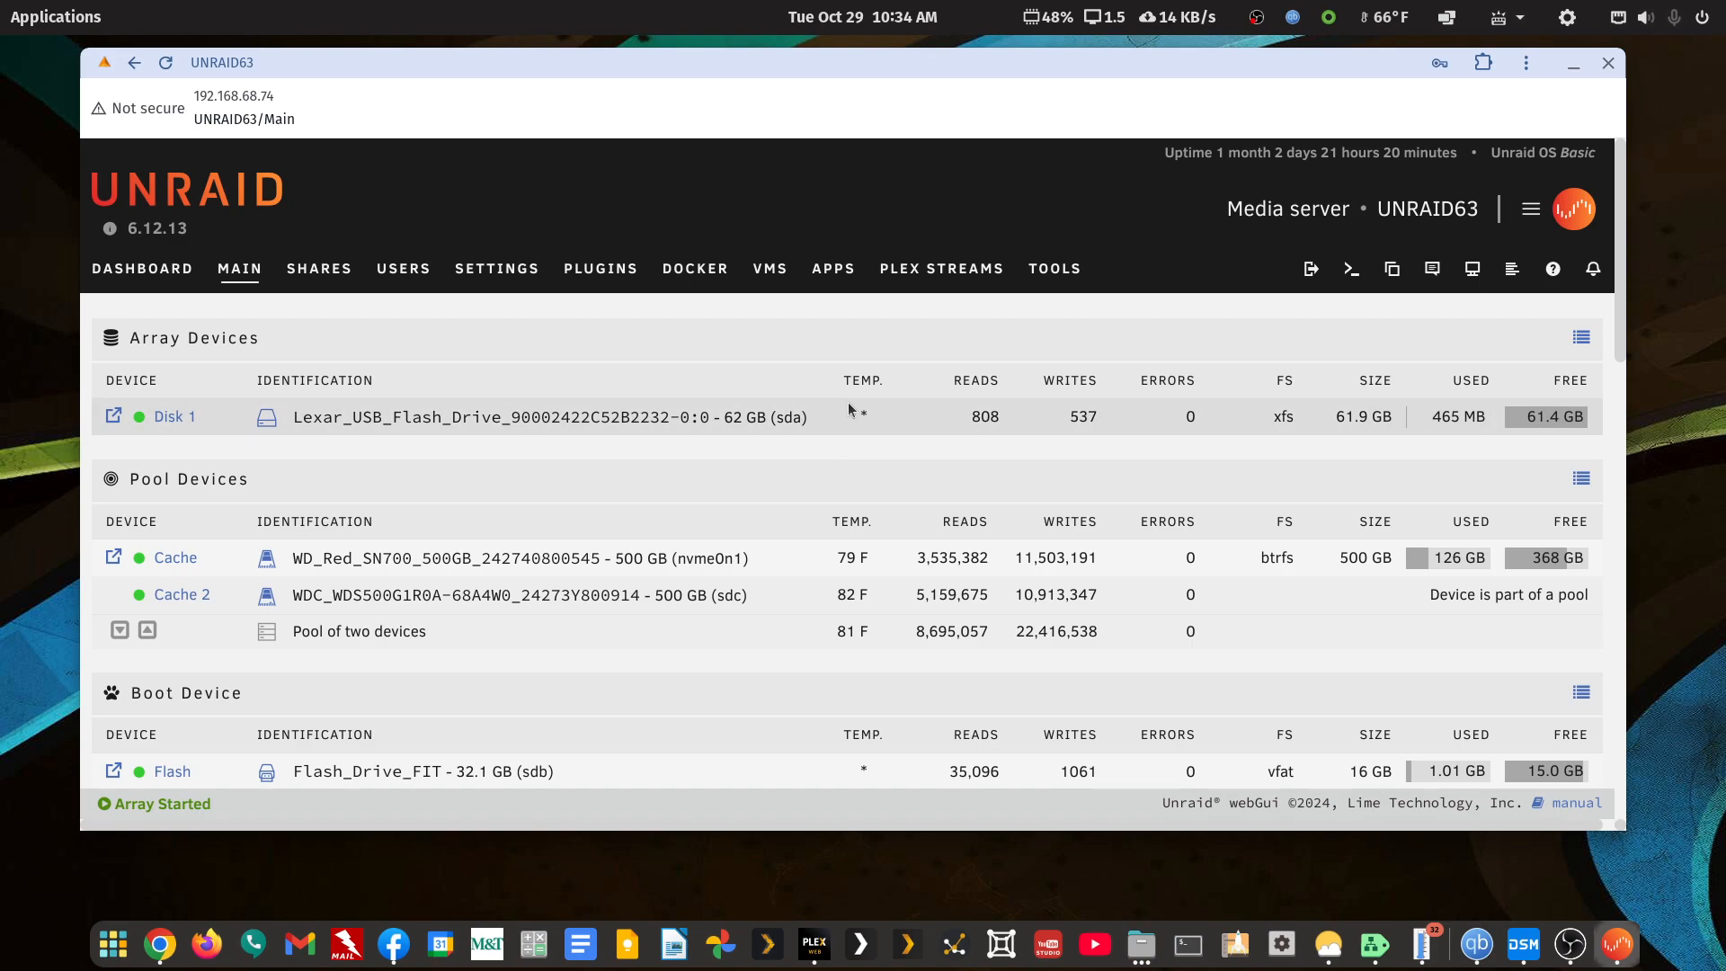
pyautogui.scroll(-3, 840, 405)
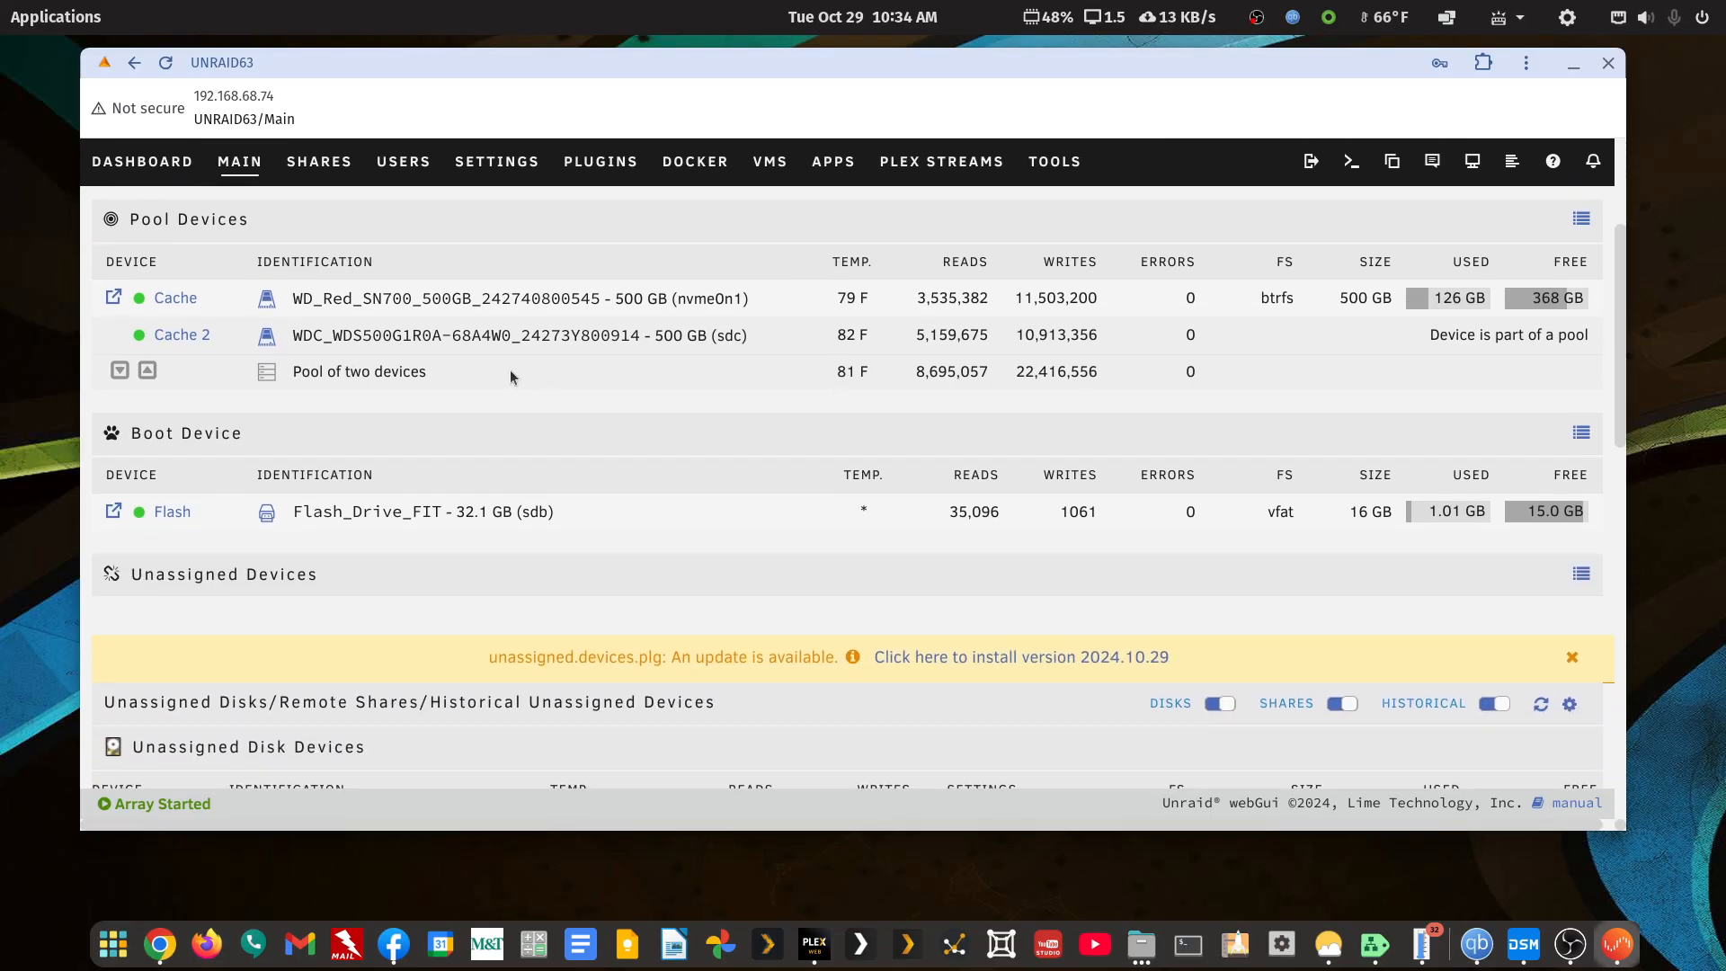
pyautogui.scroll(2, 509, 370)
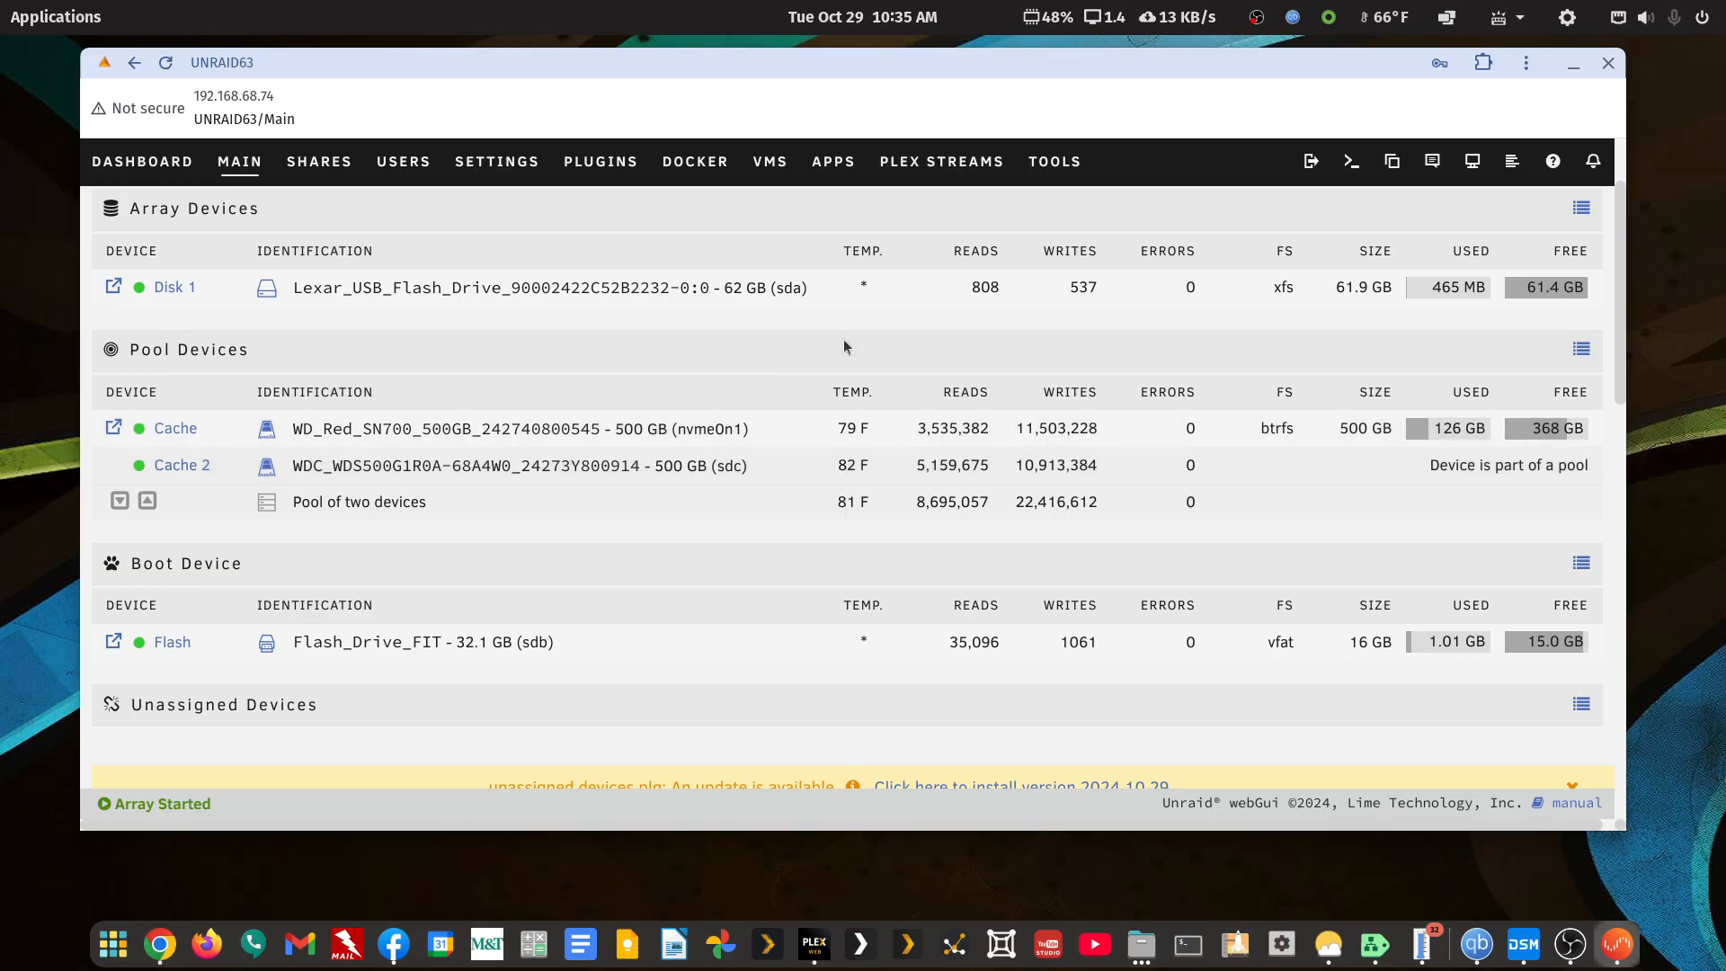
pyautogui.scroll(3, 746, 374)
# Go to the DOCKER tab and review containers like binhex-minecraftserver, tautulli, gaps and FileBot
pyautogui.click(706, 271)
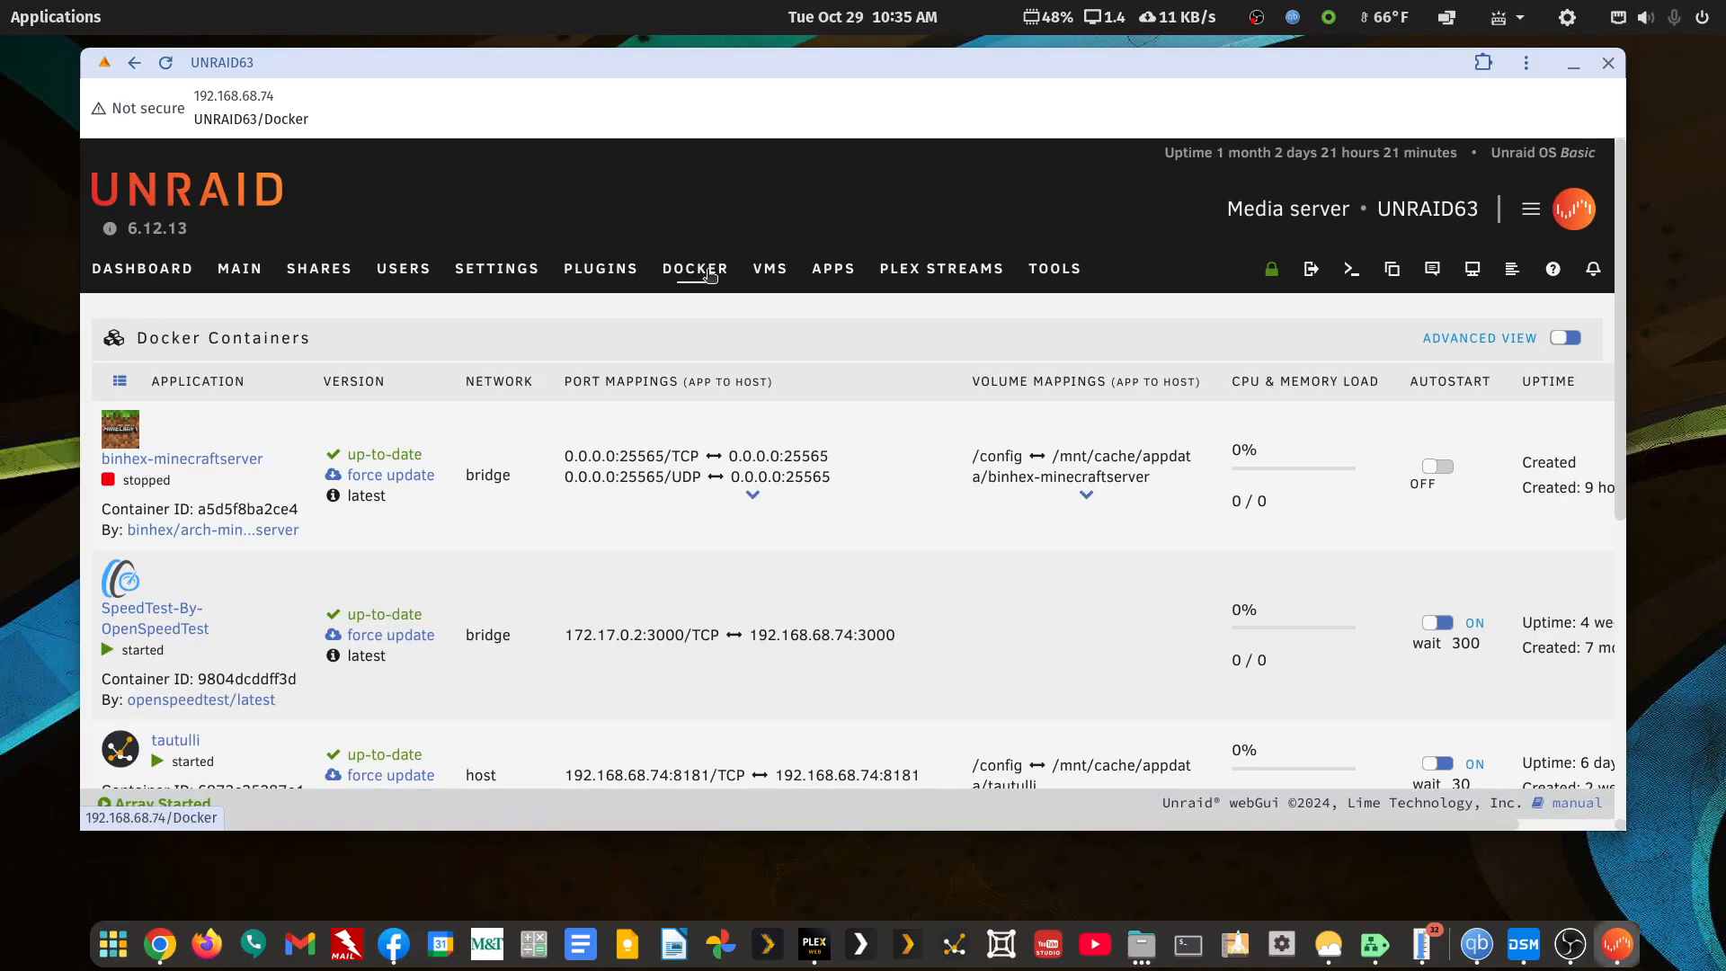
pyautogui.scroll(-10, 703, 428)
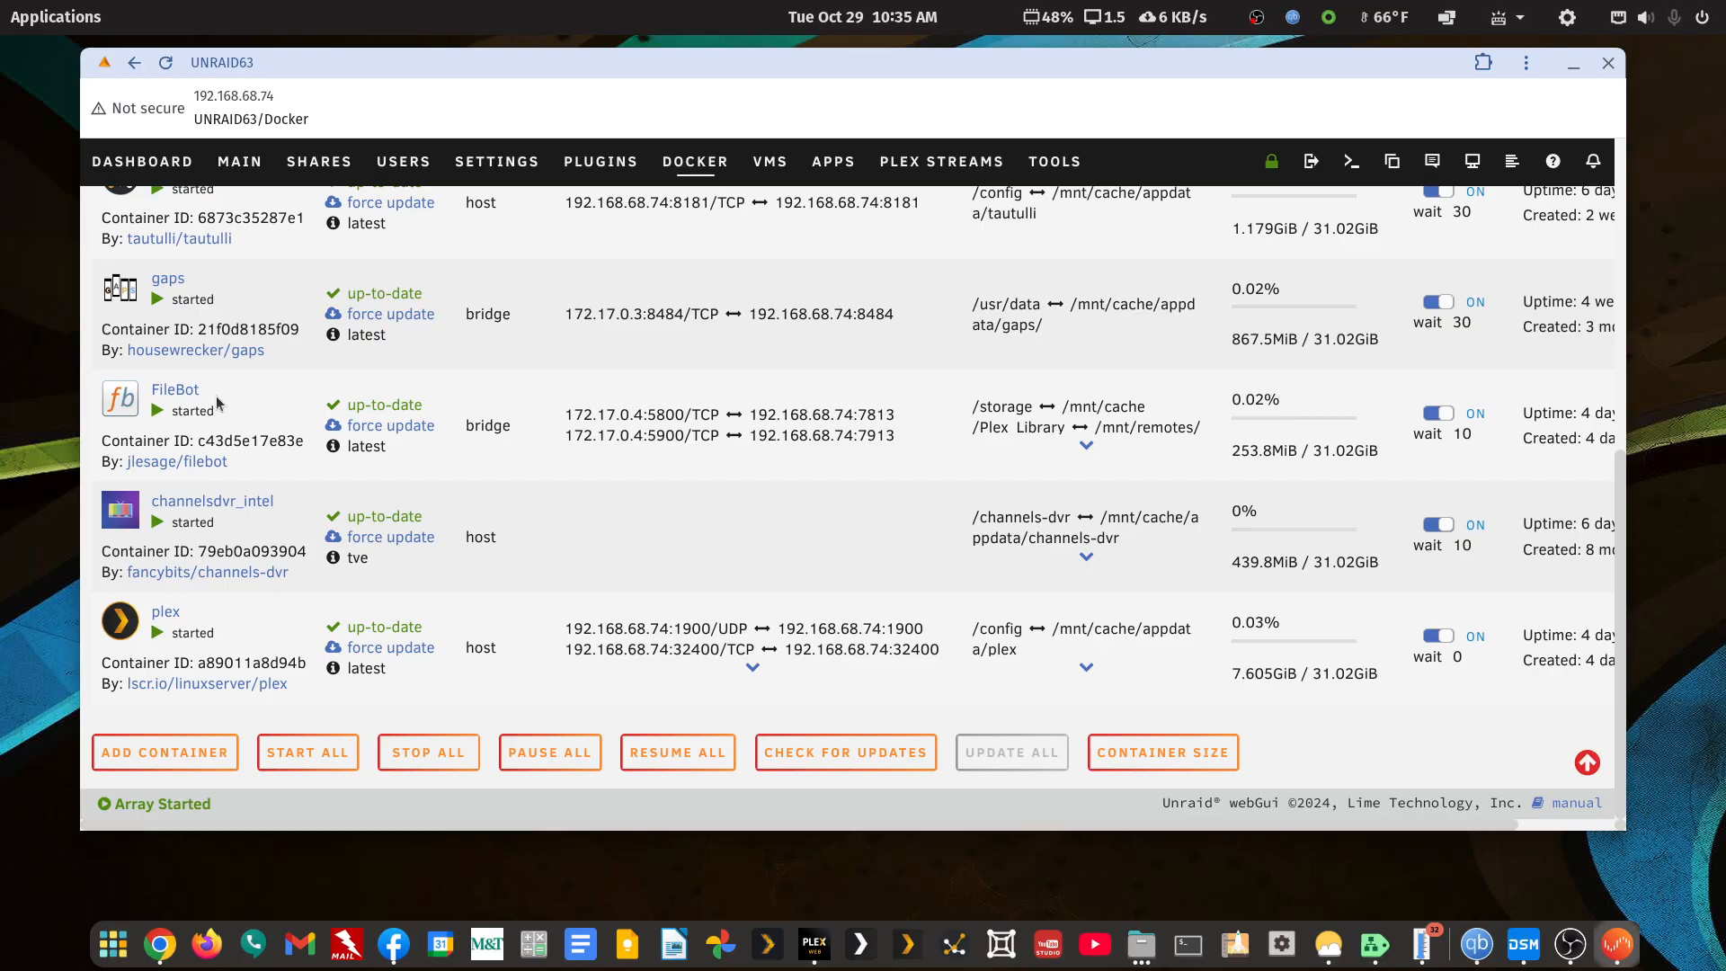
pyautogui.scroll(3, 216, 396)
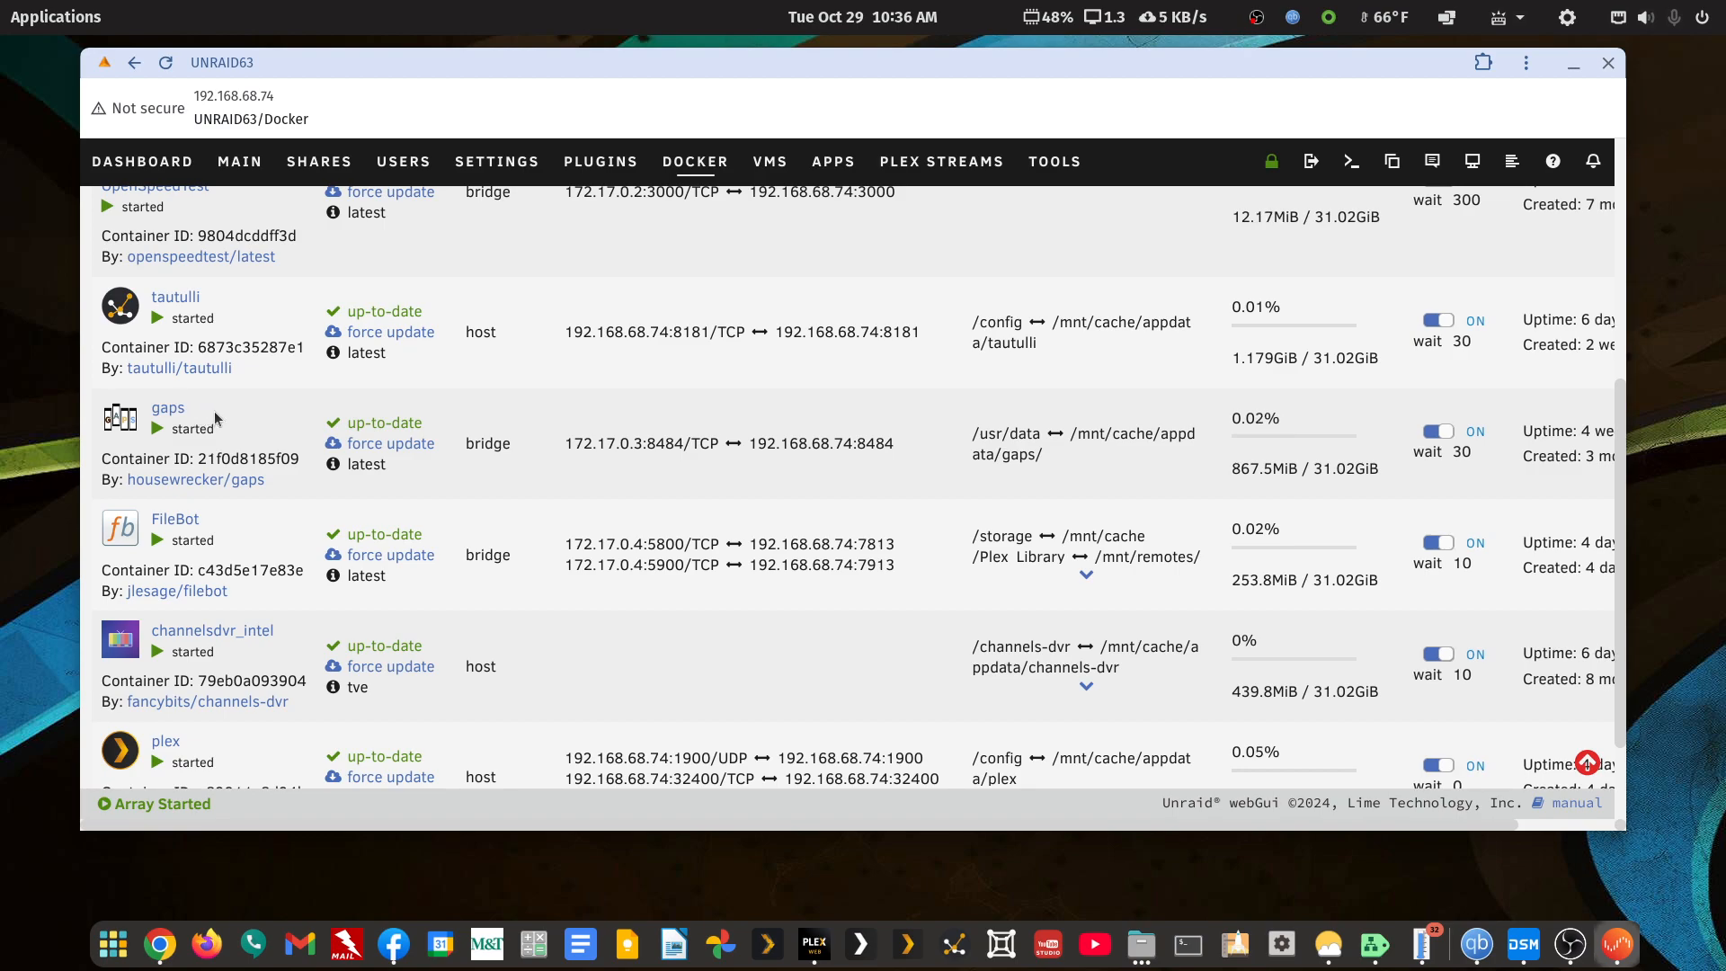
pyautogui.scroll(2, 216, 418)
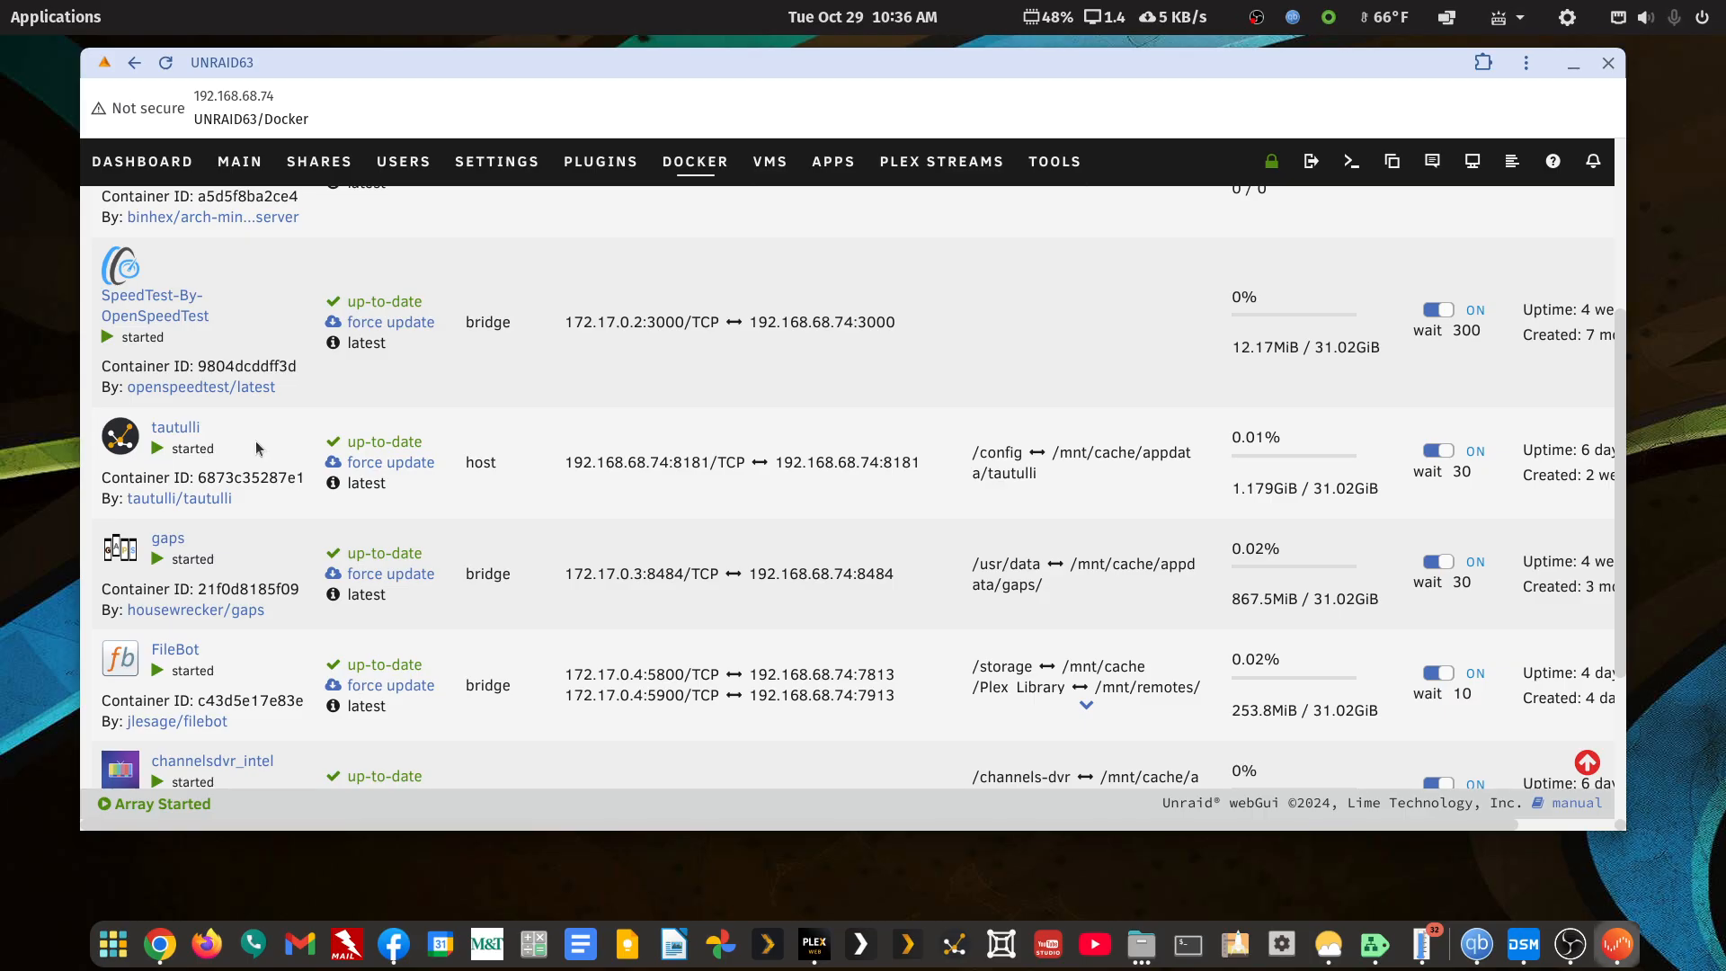
pyautogui.scroll(5, 293, 421)
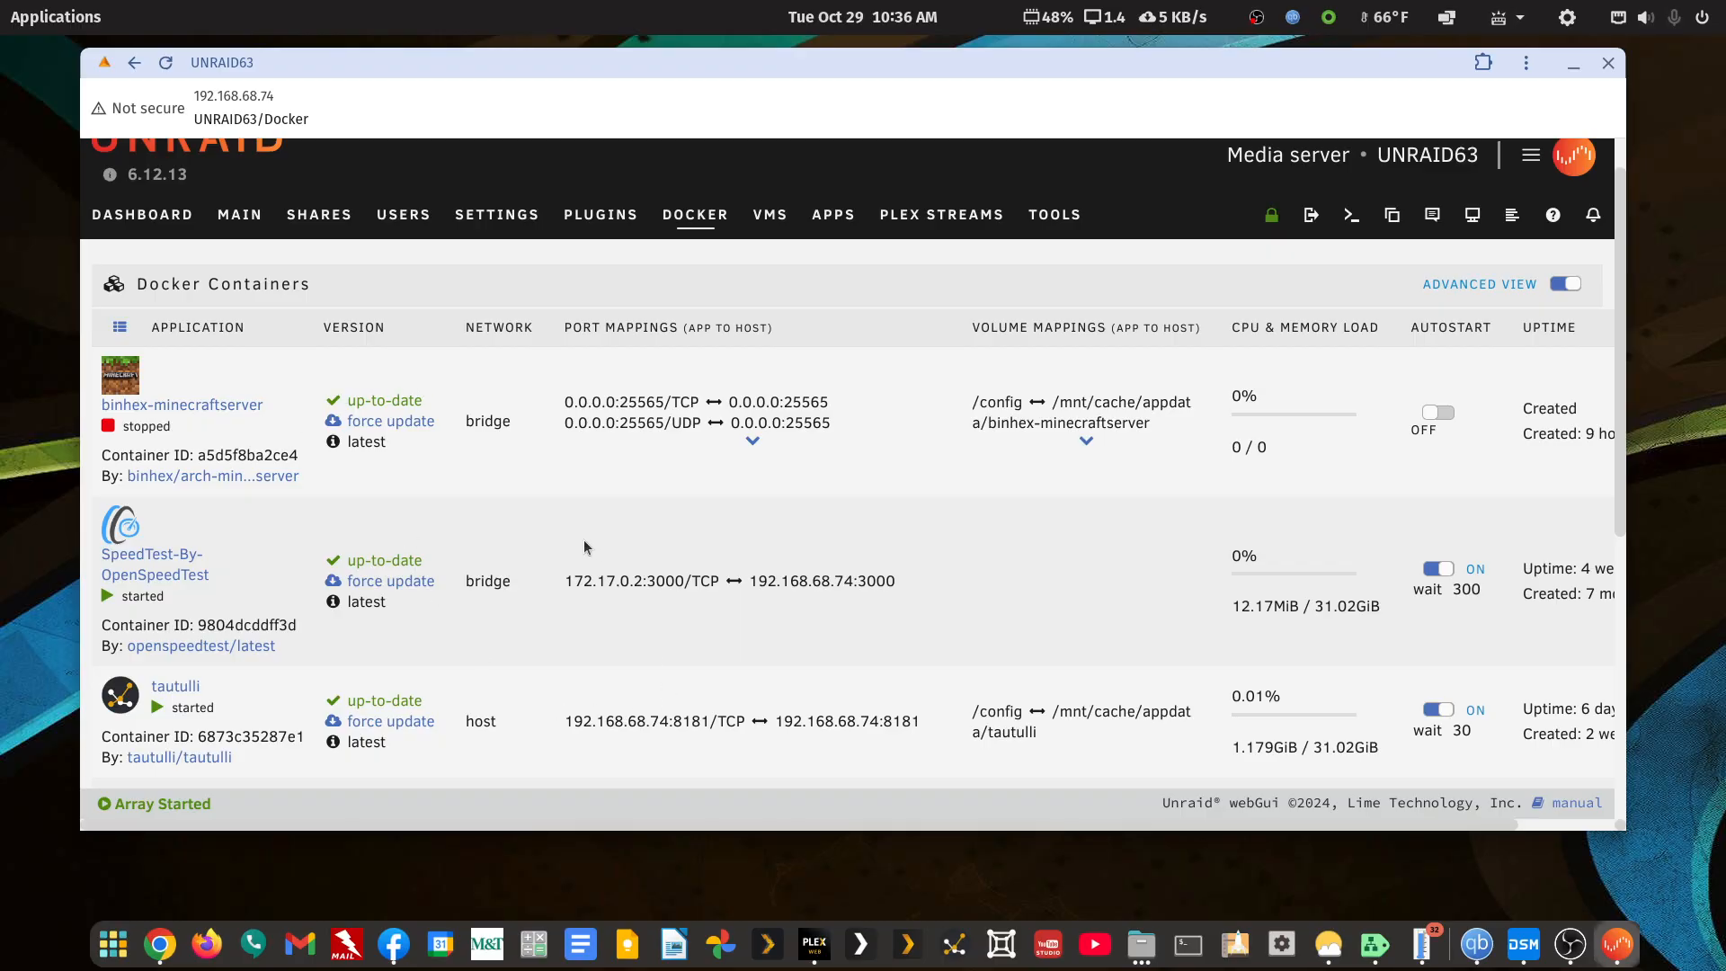
# On the Main page, install Unassigned Devices plugin version 2024.10.29 and close the update output
pyautogui.click(231, 223)
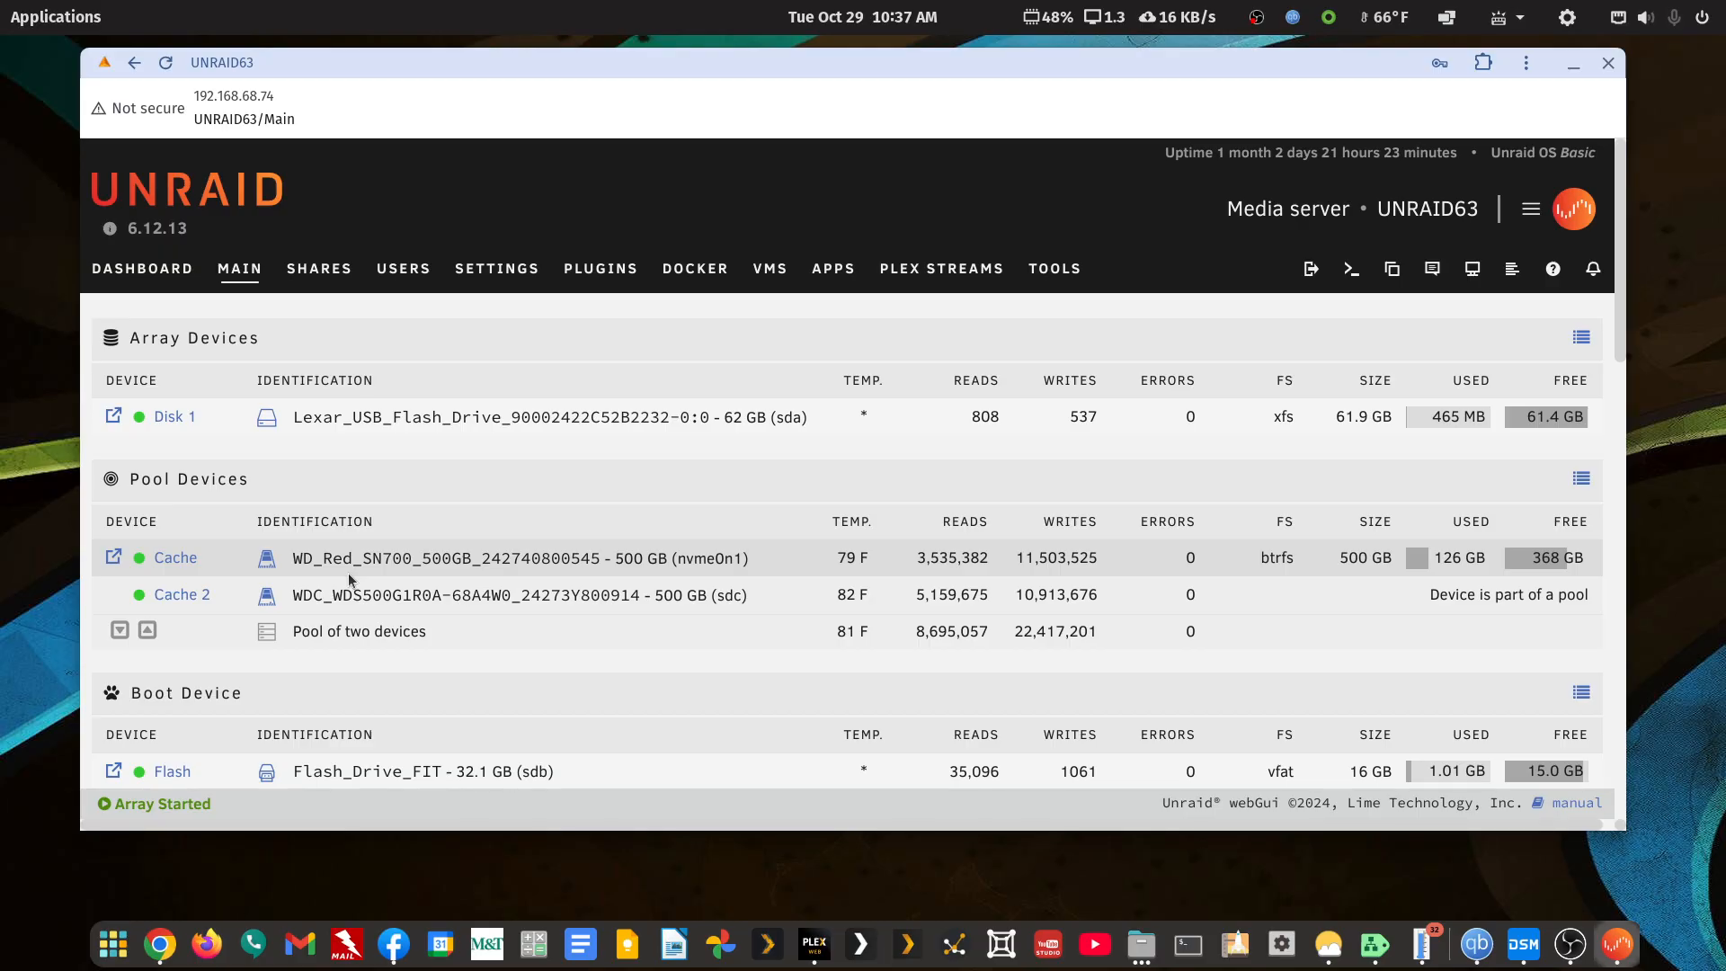
pyautogui.scroll(-3, 349, 576)
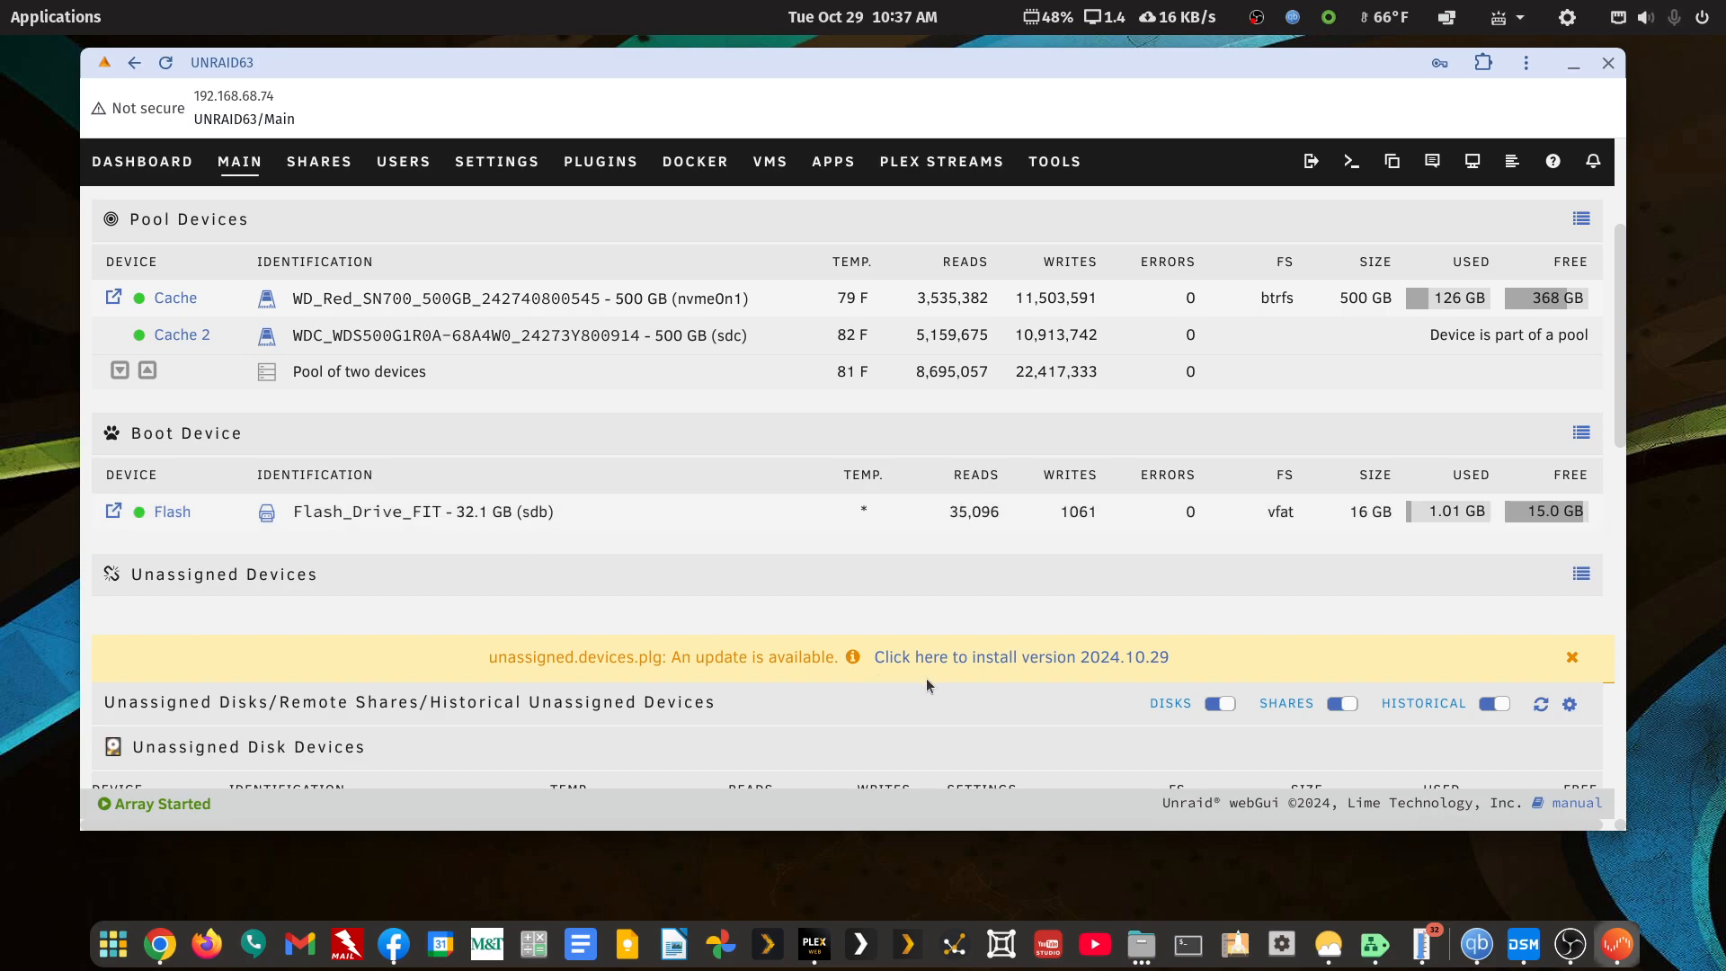
pyautogui.click(903, 659)
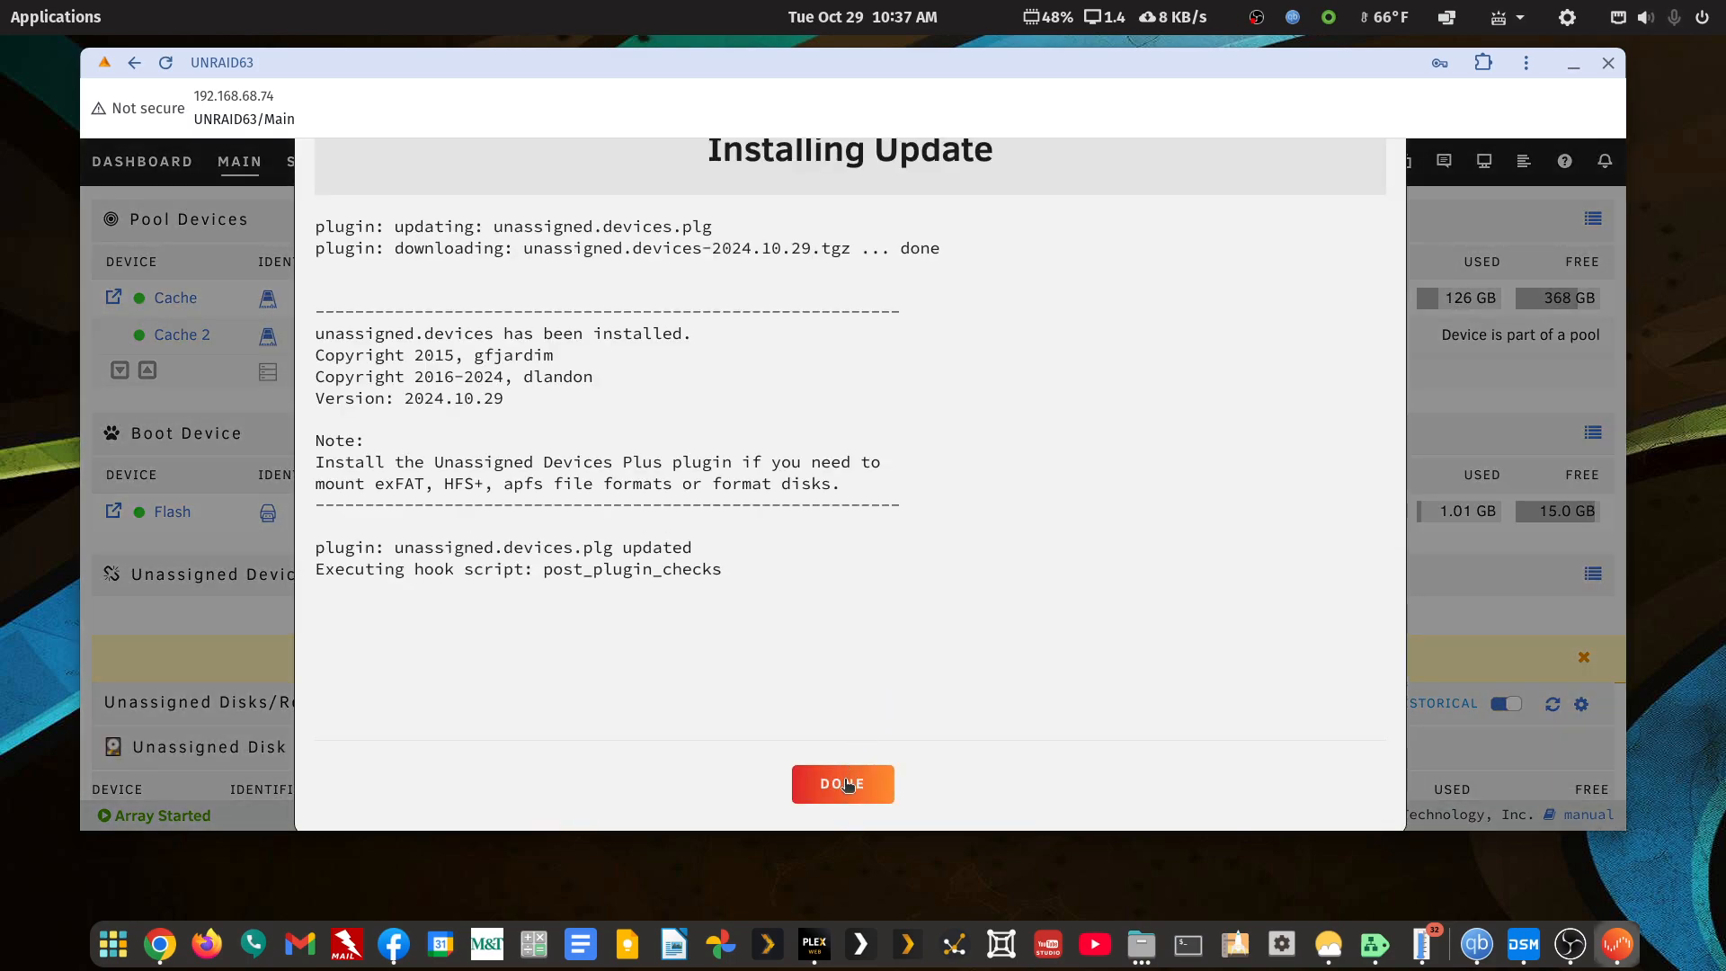
pyautogui.click(844, 783)
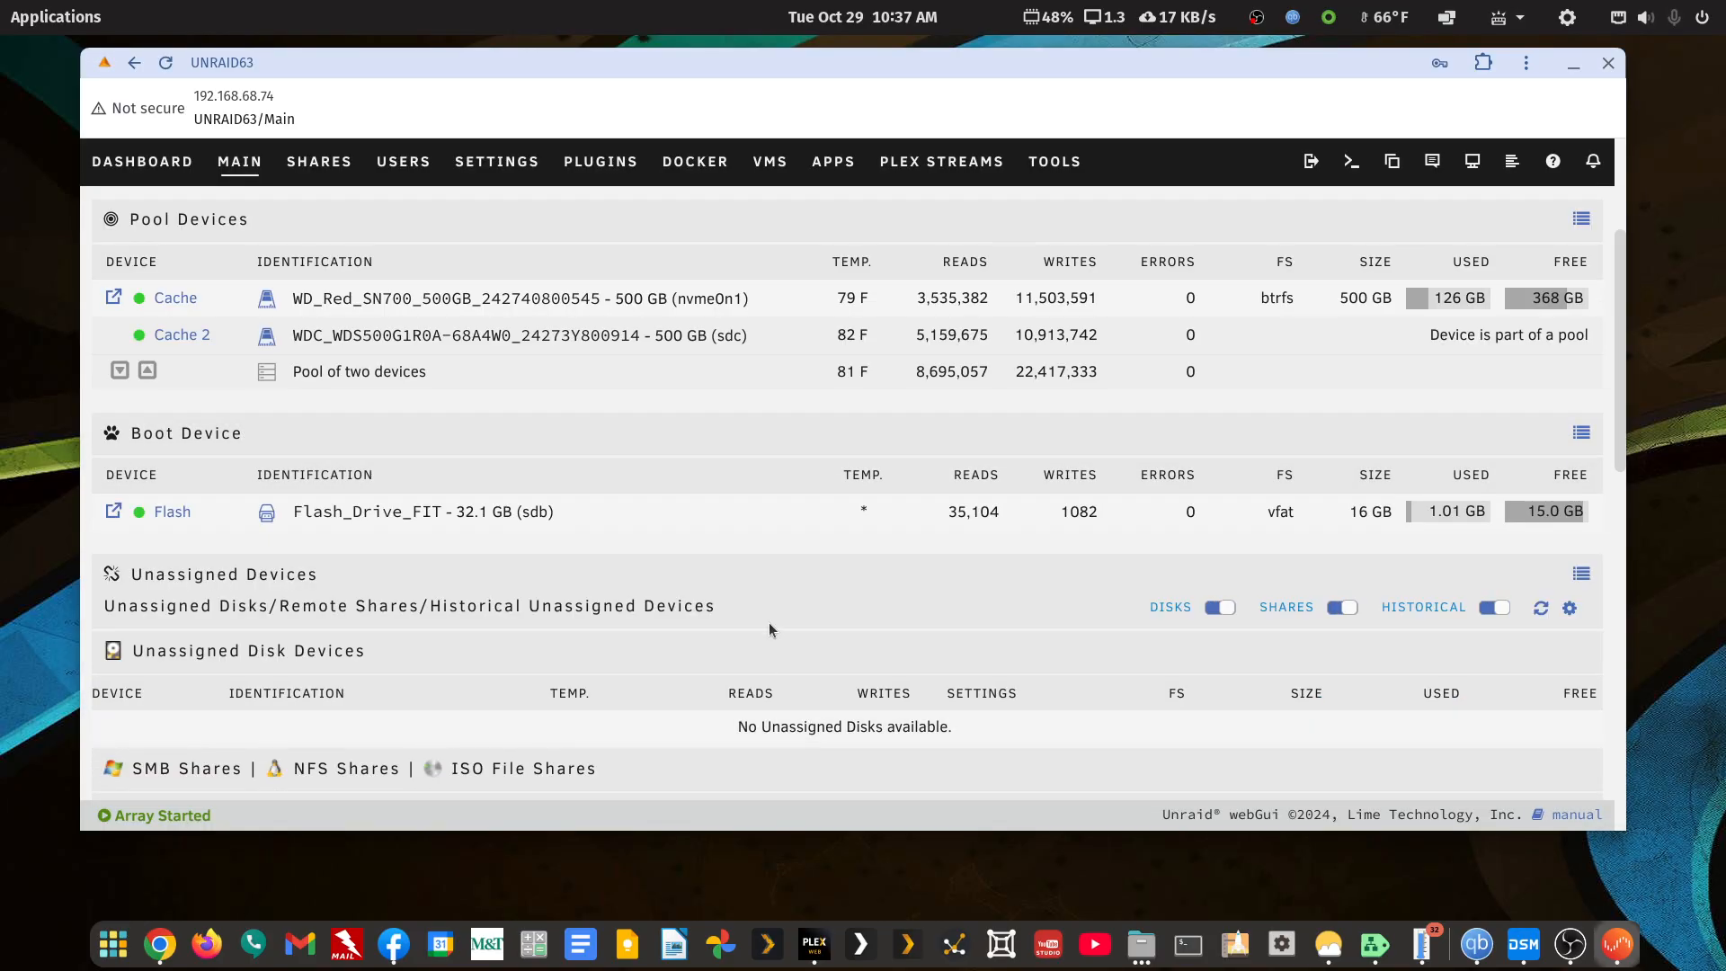
pyautogui.scroll(3, 773, 612)
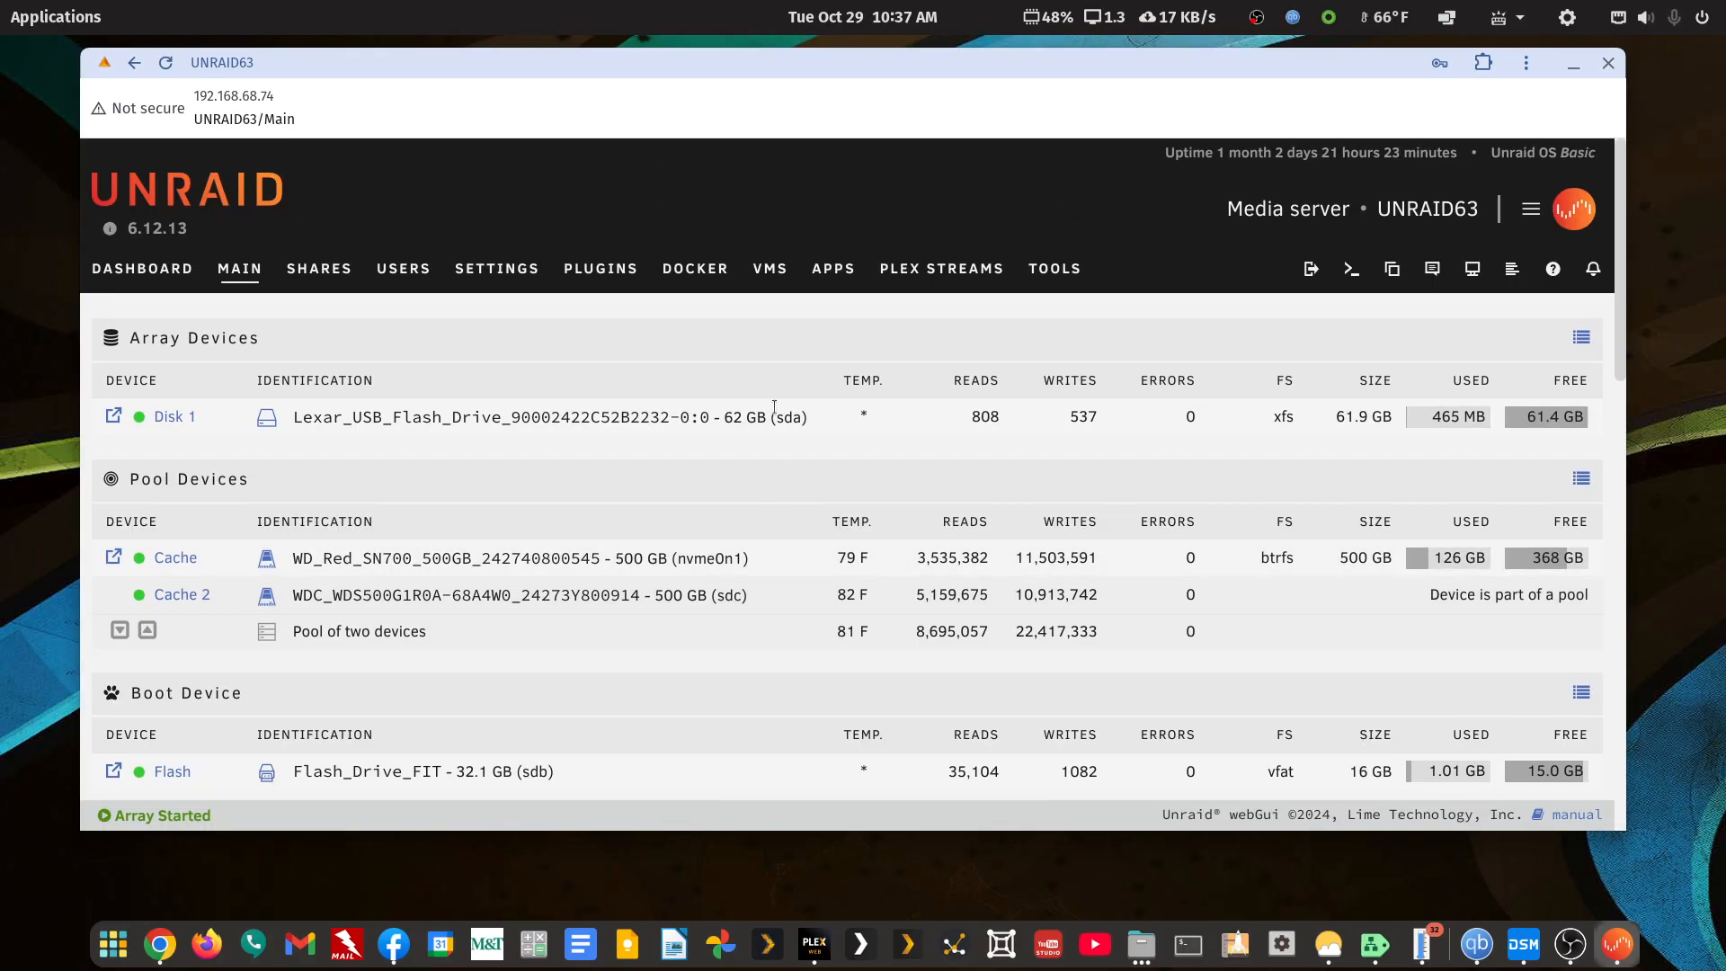
# Run Check for Updates on the Docker page to confirm every container is up-to-date
pyautogui.click(708, 272)
pyautogui.scroll(-5, 480, 563)
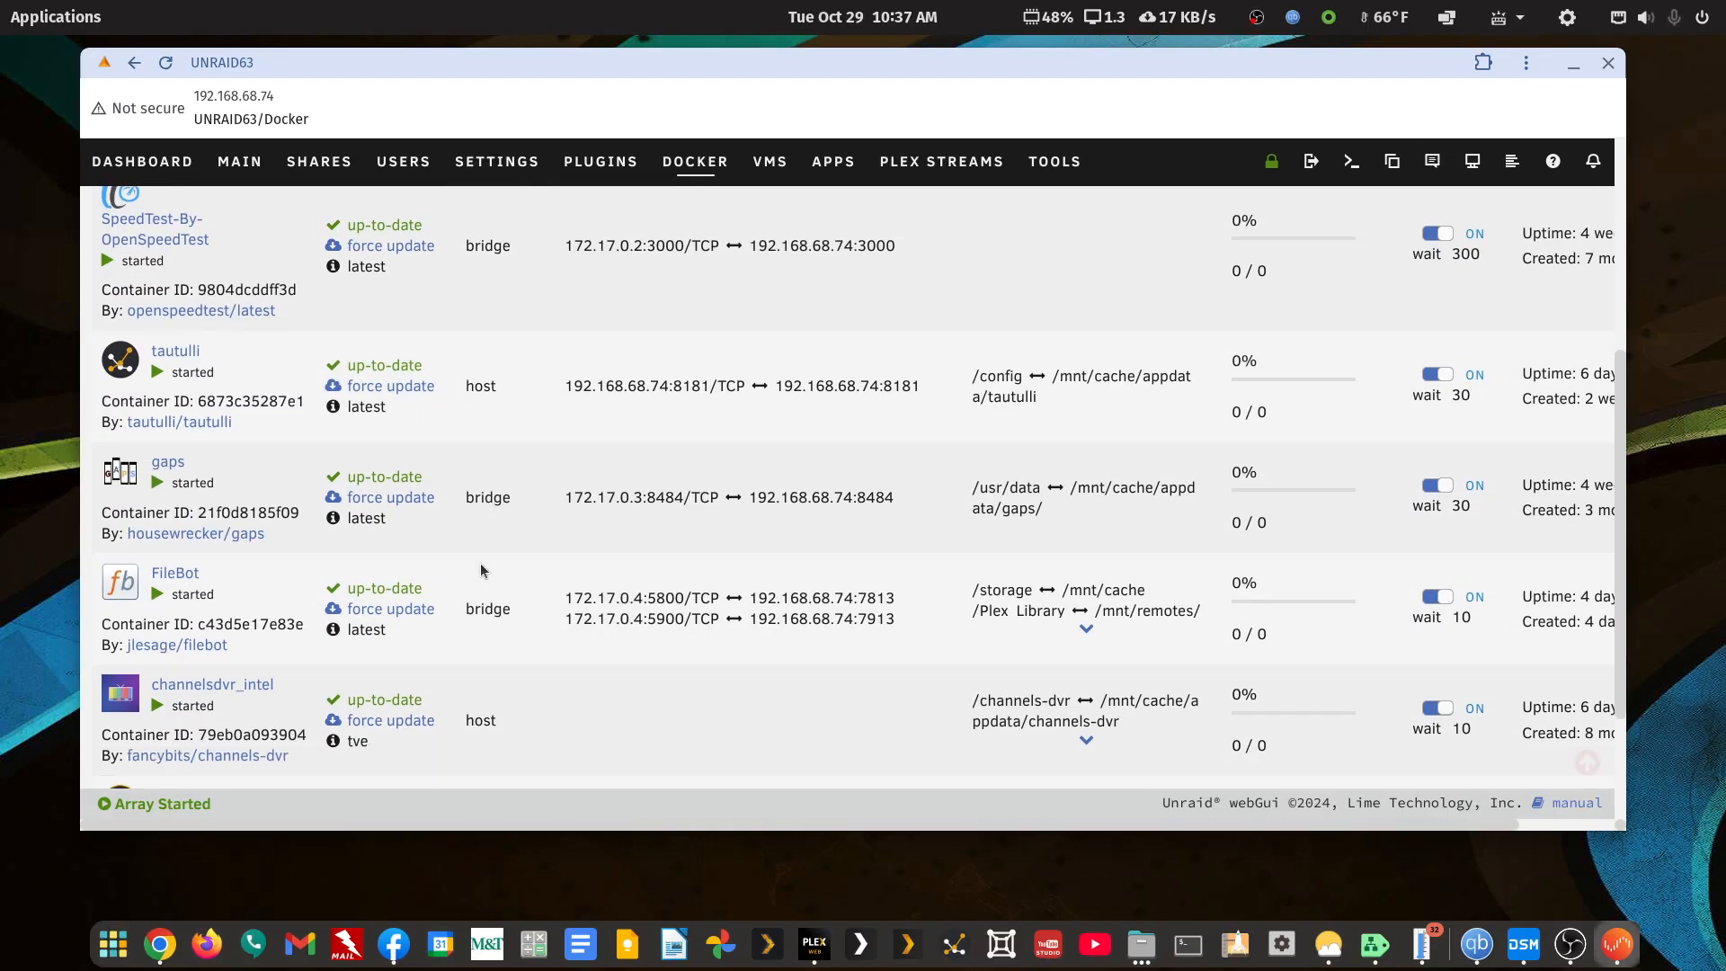
pyautogui.scroll(-1, 483, 570)
pyautogui.click(845, 752)
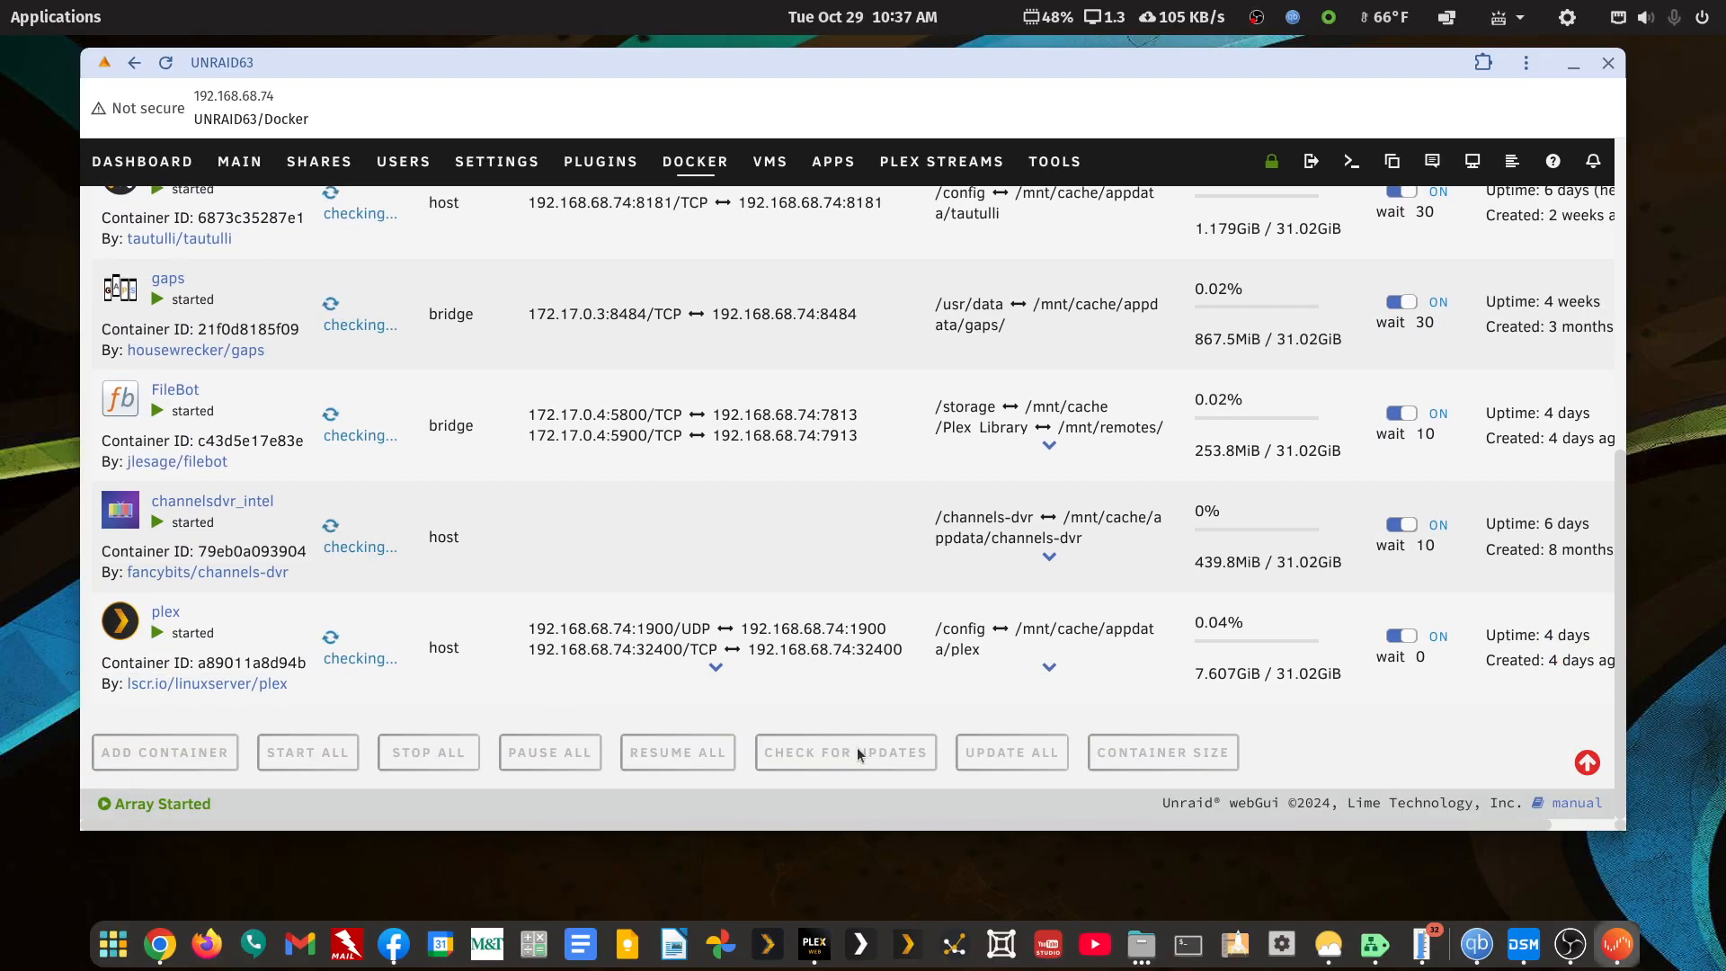
# Open and reload Plex Web, move it aside, and close the Unraid server window
pyautogui.click(827, 952)
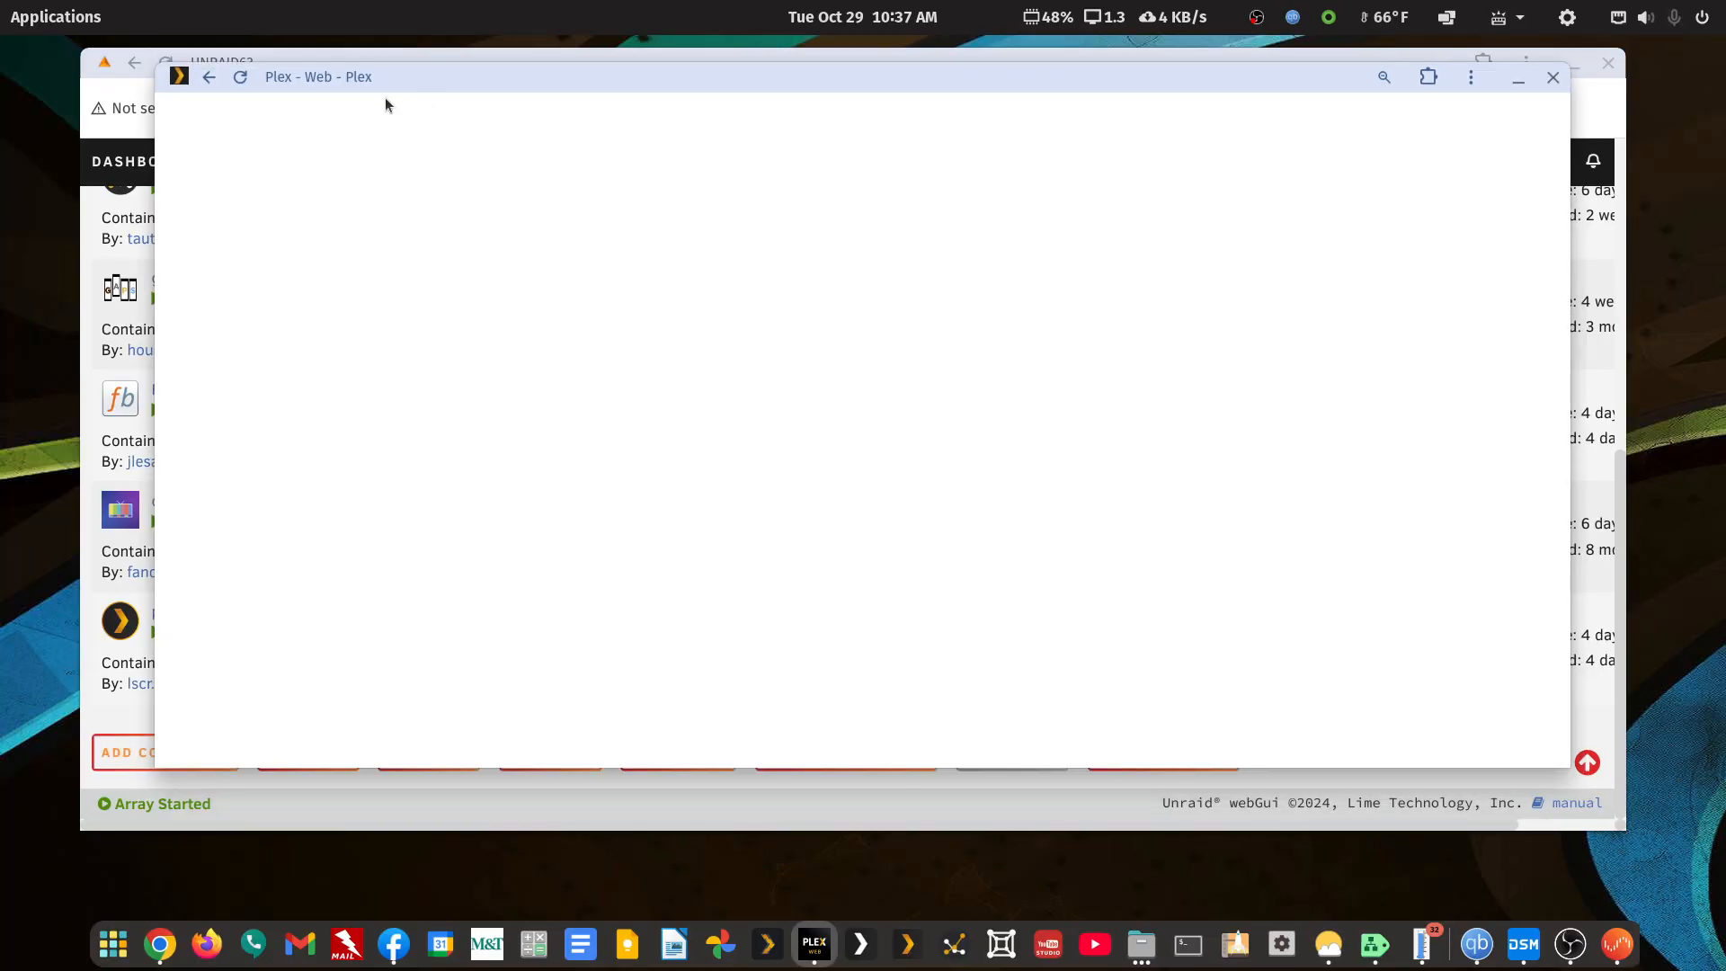
pyautogui.click(240, 78)
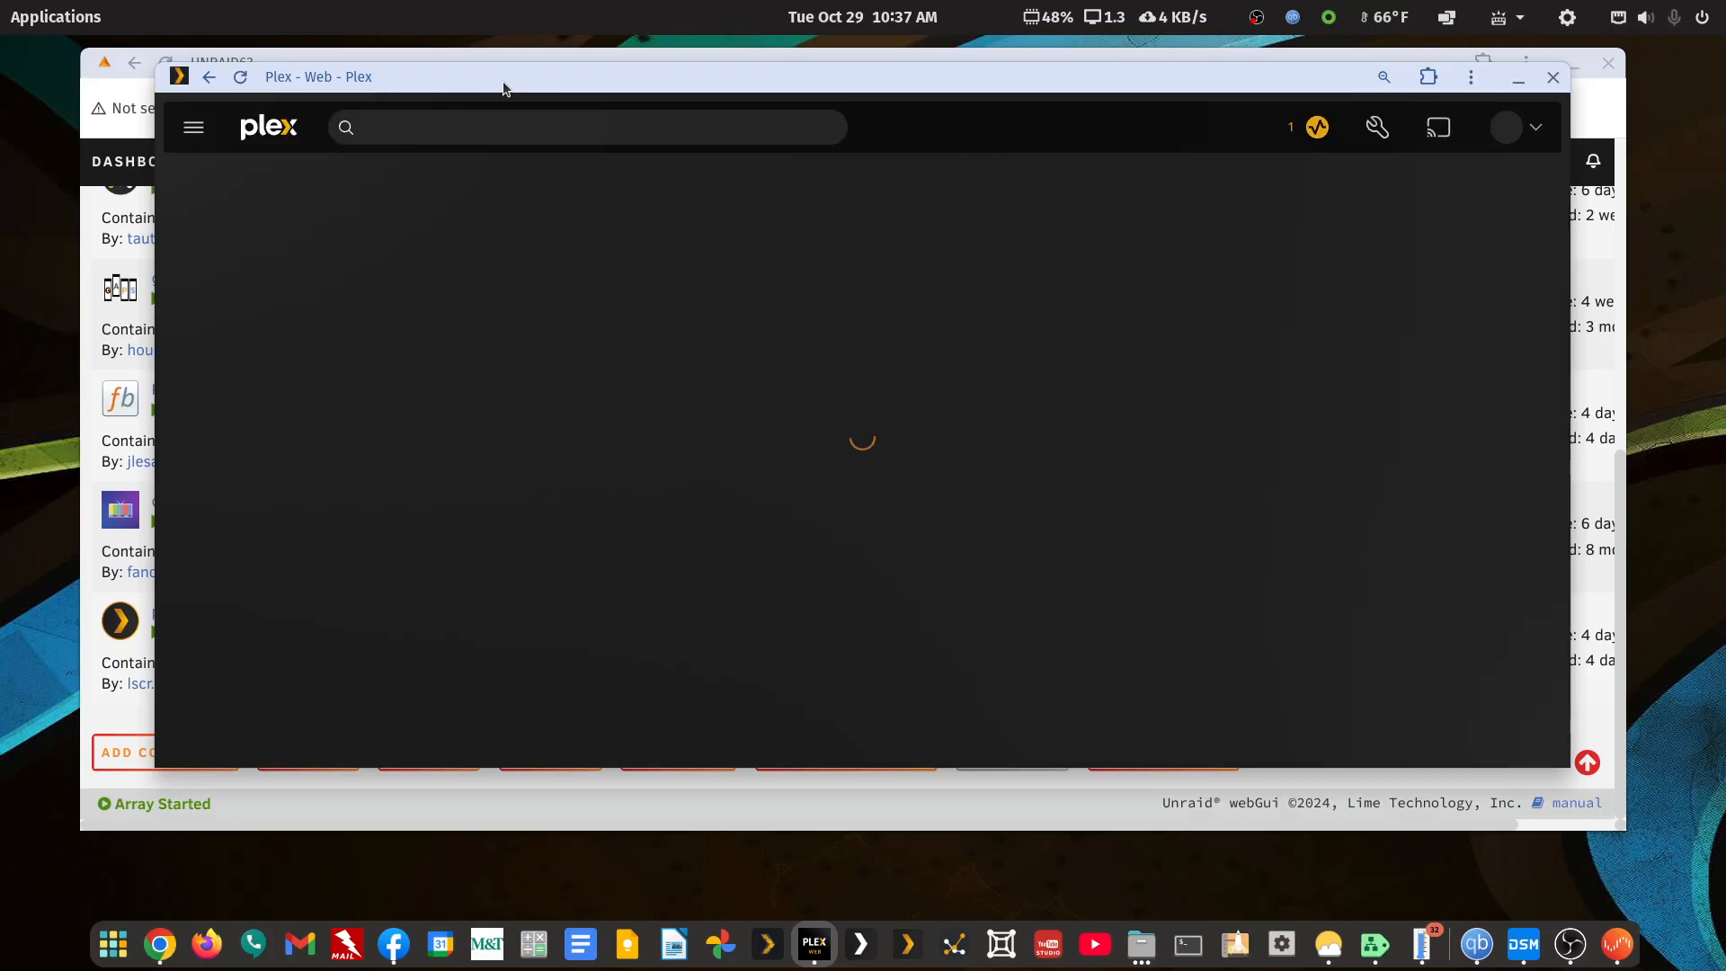
pyautogui.moveTo(503, 82); pyautogui.dragTo(1725, 359)
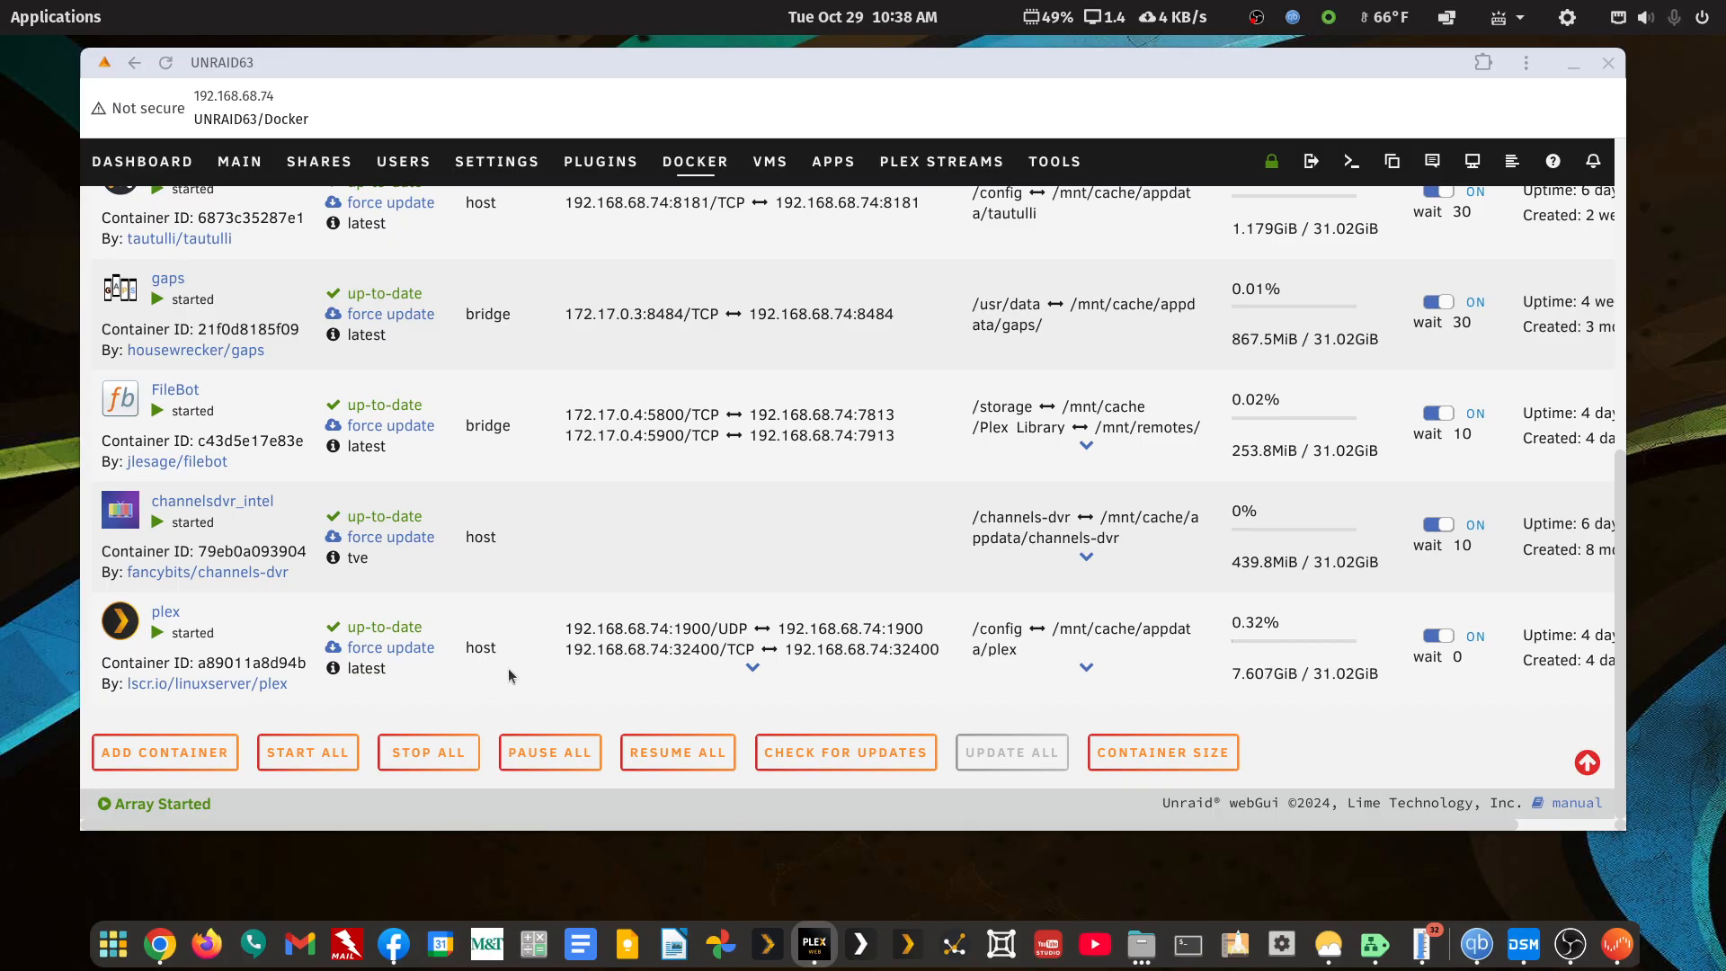
pyautogui.click(1609, 67)
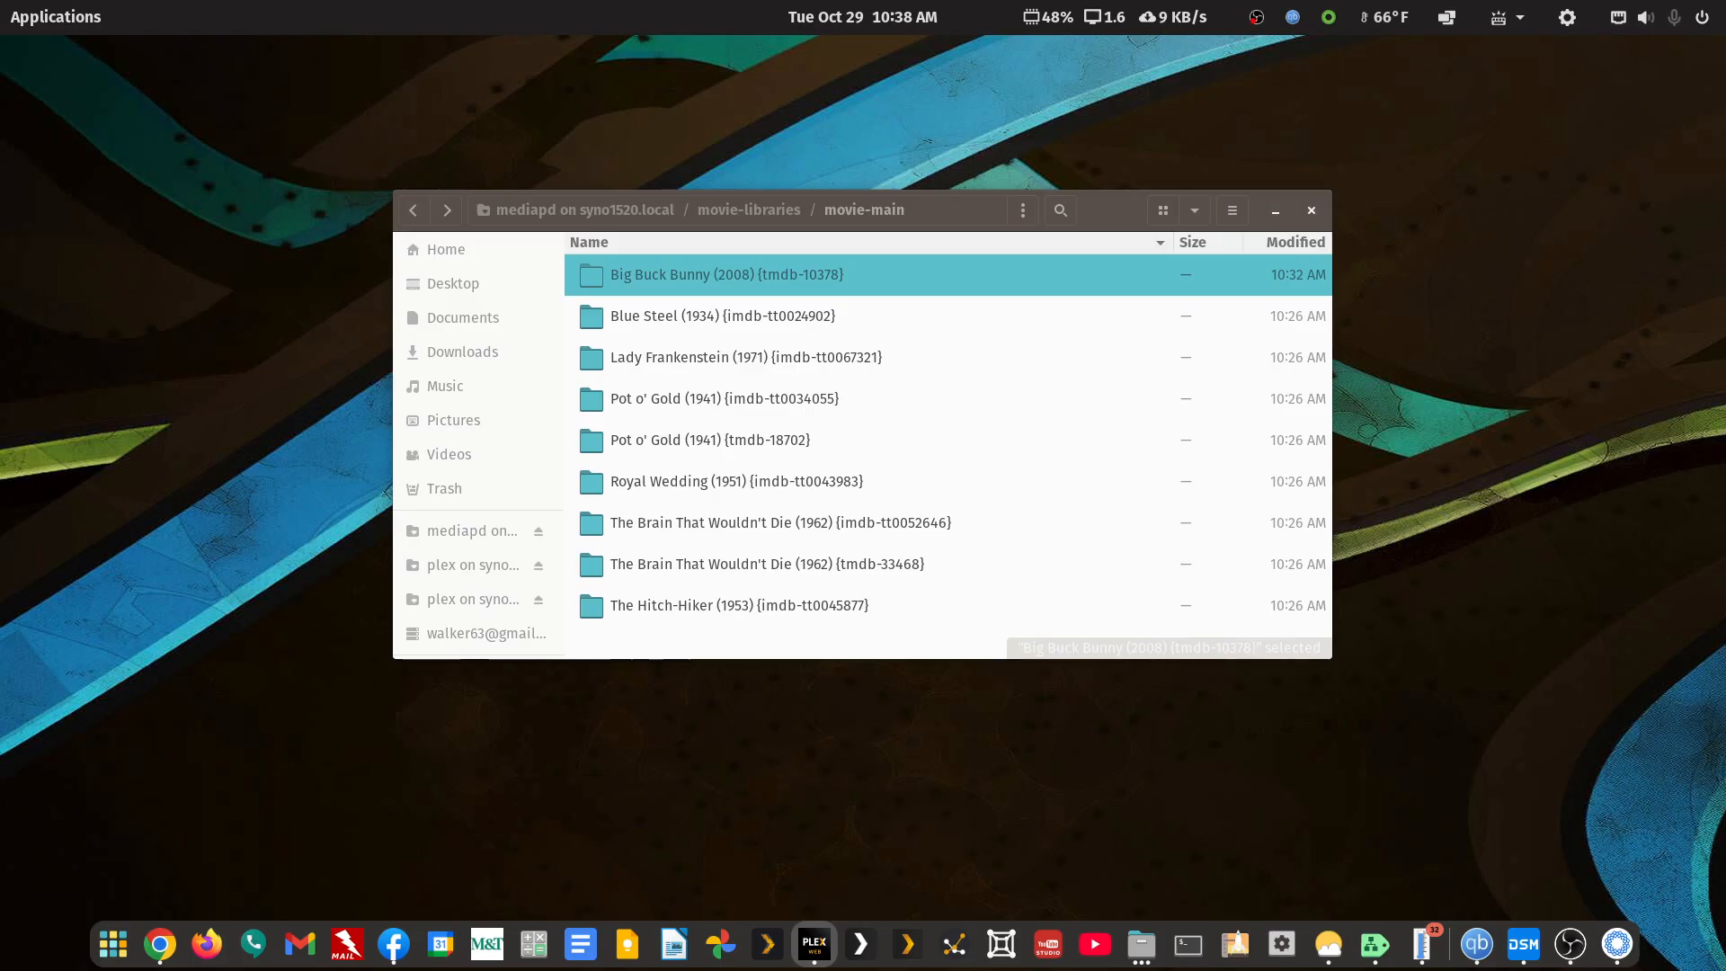